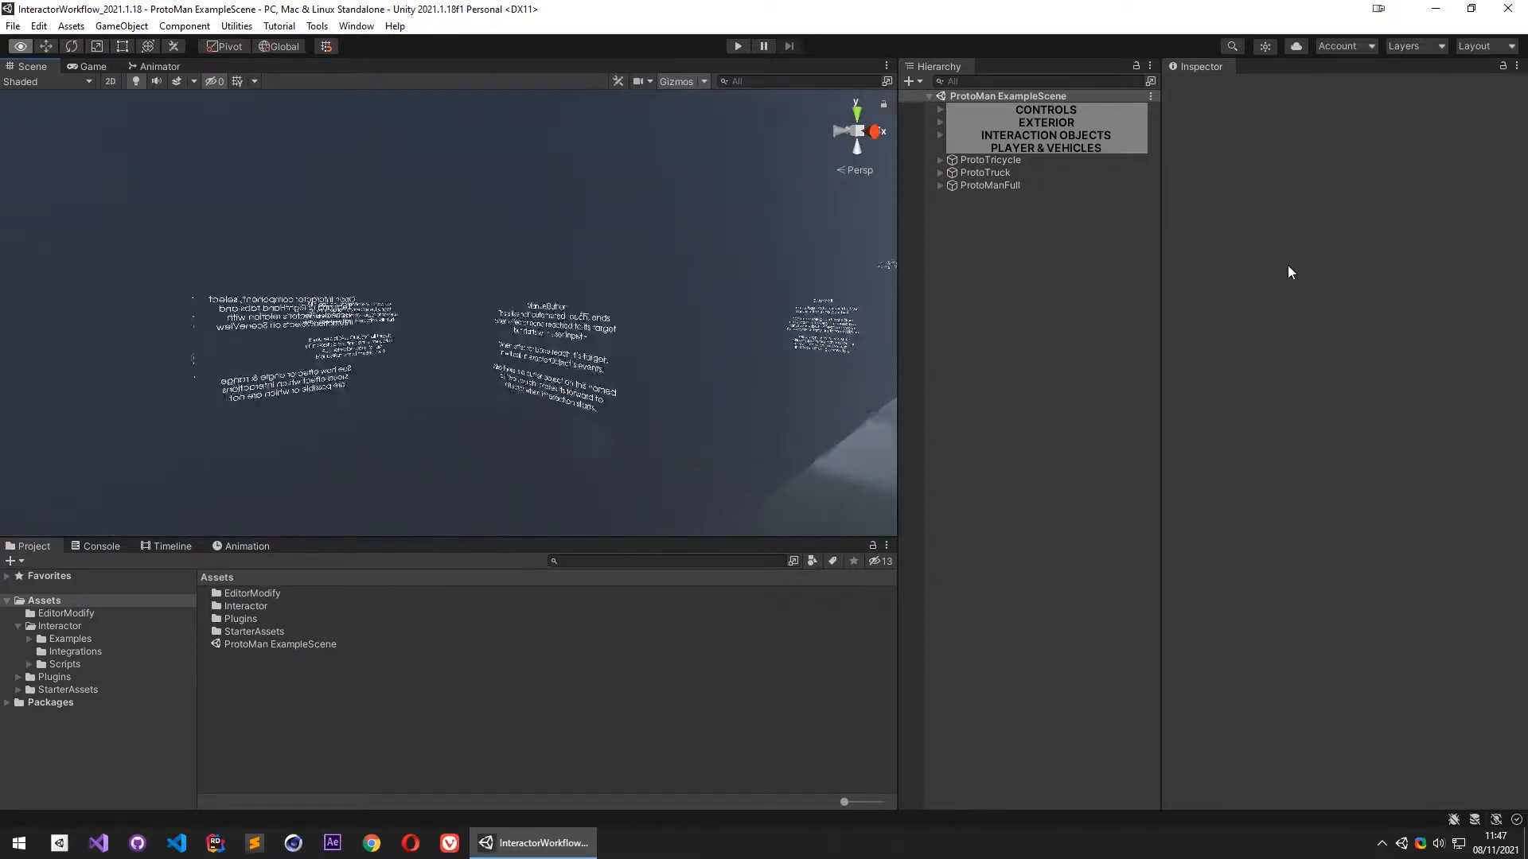
Examine the LeftHandPoint interactor target under FirstButton's FakeButton pivot, including its hand bones and override settings
{"action": "key", "text": "w"}
{"action": "scroll", "coordinate": [598, 314], "scroll_direction": "up", "scroll_amount": 5}
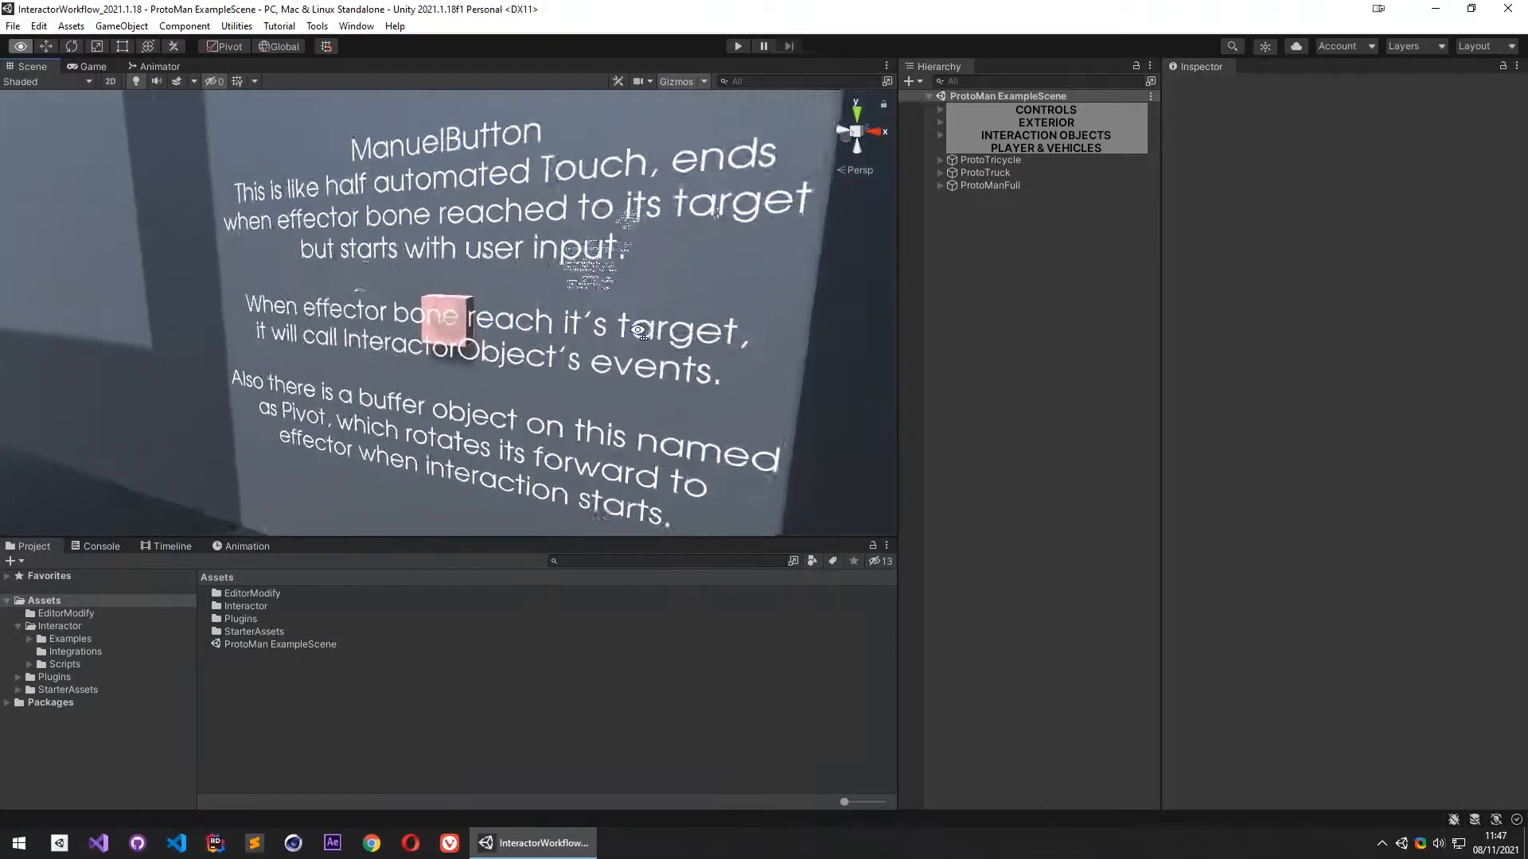
{"action": "left_click", "coordinate": [463, 315]}
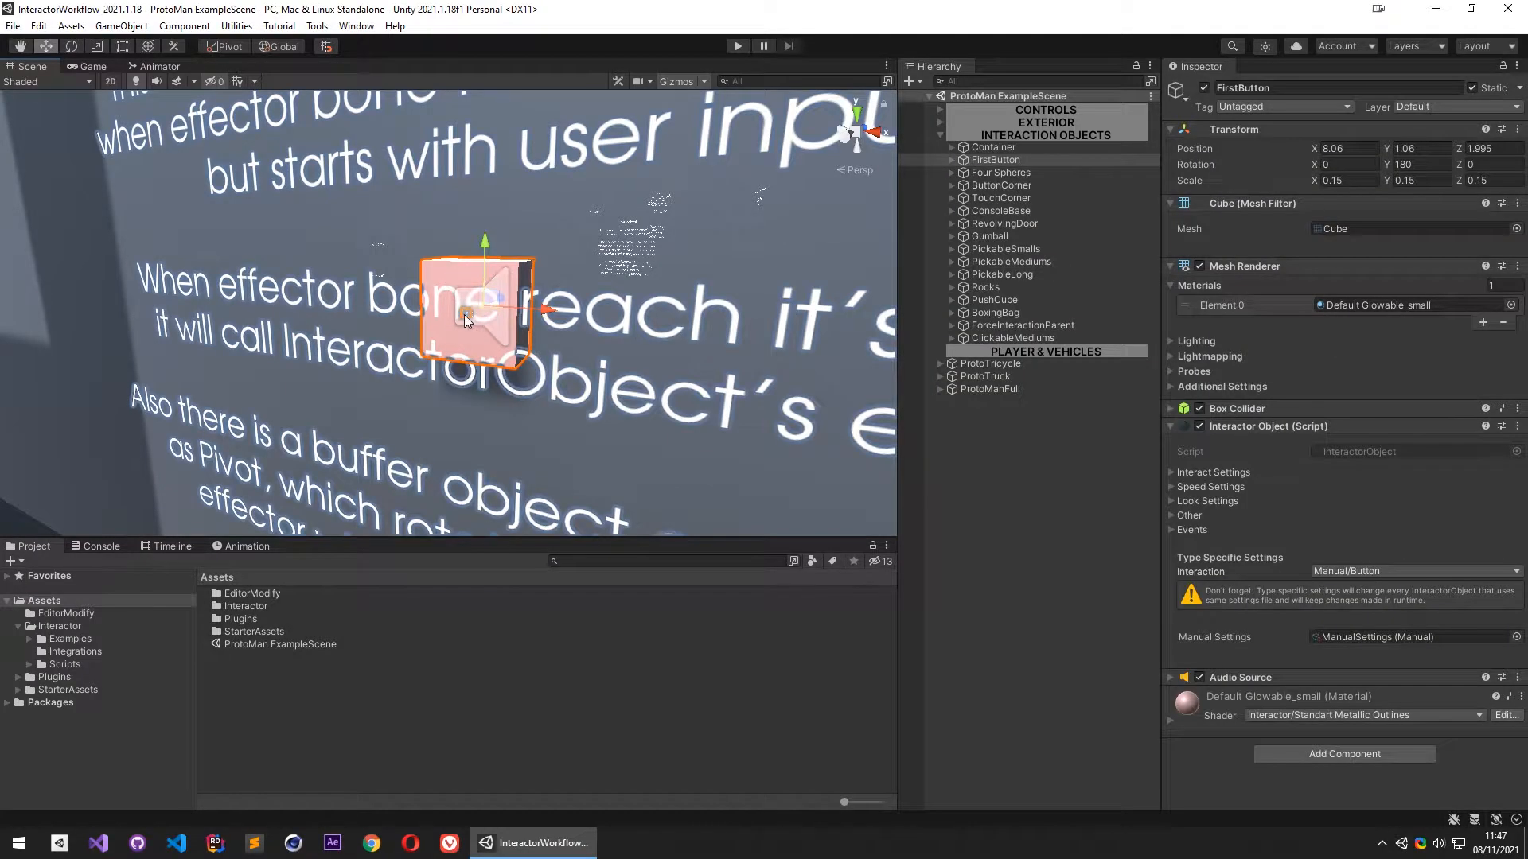
{"action": "left_click", "coordinate": [464, 314]}
{"action": "left_click", "coordinate": [963, 172]}
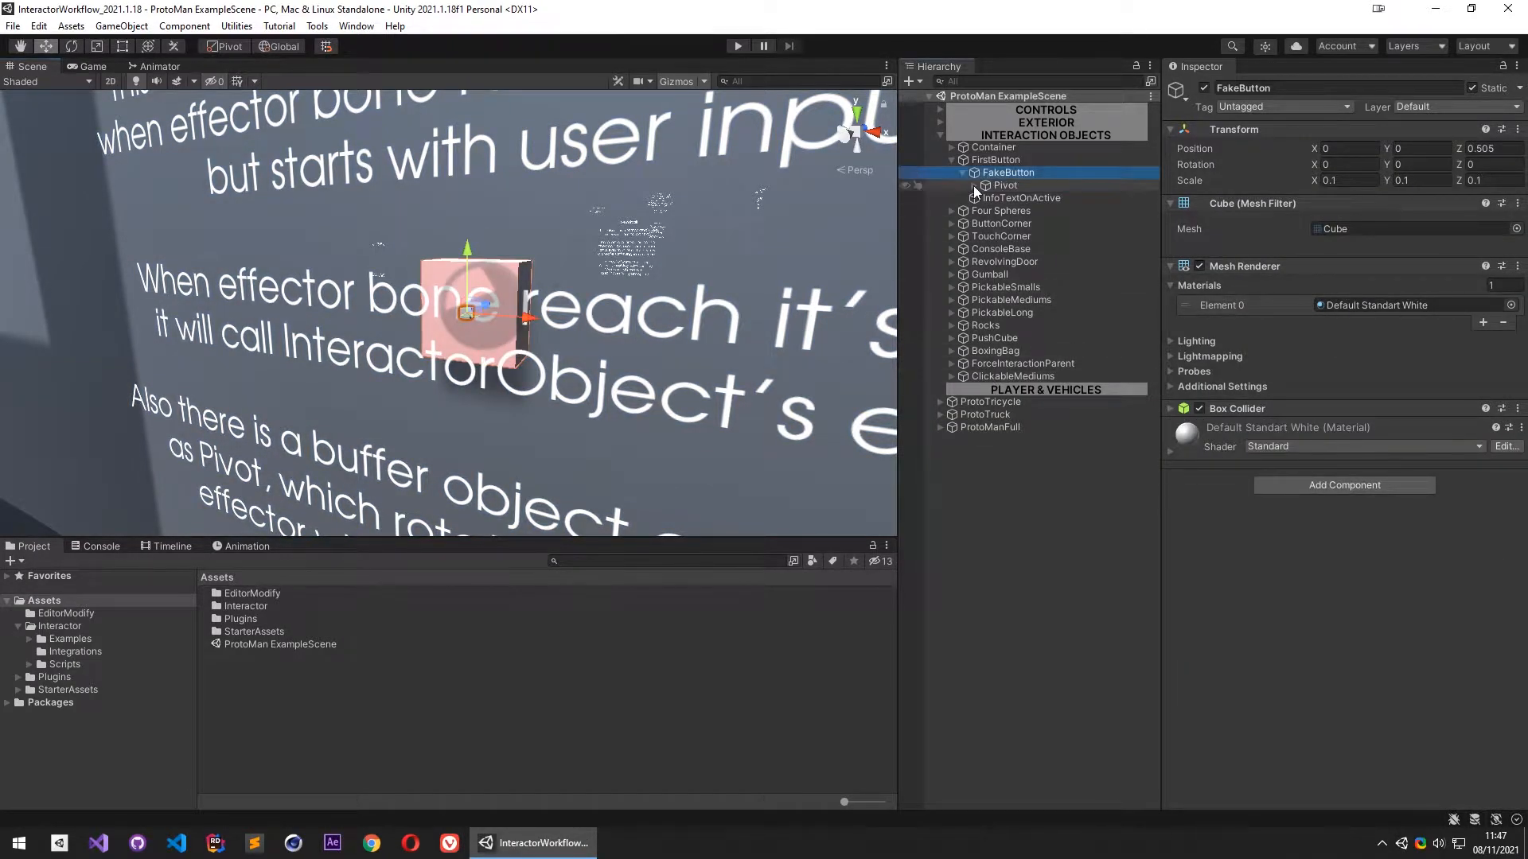
{"action": "left_click", "coordinate": [975, 186]}
{"action": "left_click", "coordinate": [1027, 210]}
{"action": "scroll", "coordinate": [606, 359], "scroll_direction": "up", "scroll_amount": 5}
{"action": "right_click_drag", "start_coordinate": [606, 359], "coordinate": [551, 363], "text": "alt"}
{"action": "mouse_move", "coordinate": [456, 407]}
{"action": "middle_mouse_down"}
{"action": "mouse_move", "coordinate": [557, 247]}
{"action": "mouse_move", "coordinate": [455, 407]}
{"action": "middle_mouse_up"}
{"action": "left_click_drag", "start_coordinate": [535, 332], "coordinate": [479, 371], "text": "alt"}
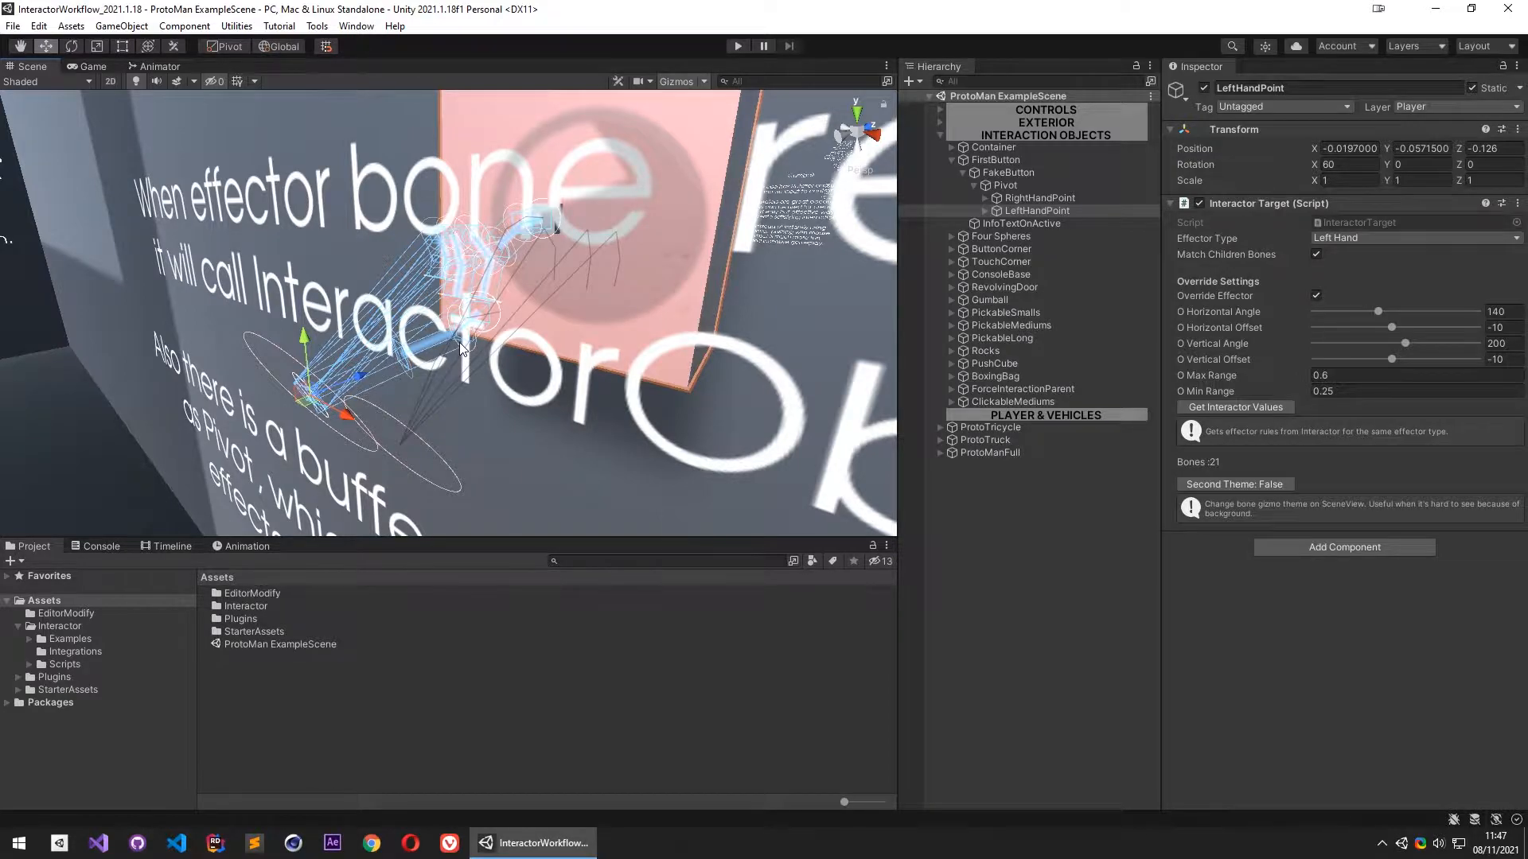
{"action": "left_click_drag", "start_coordinate": [651, 293], "coordinate": [409, 308], "text": "alt"}
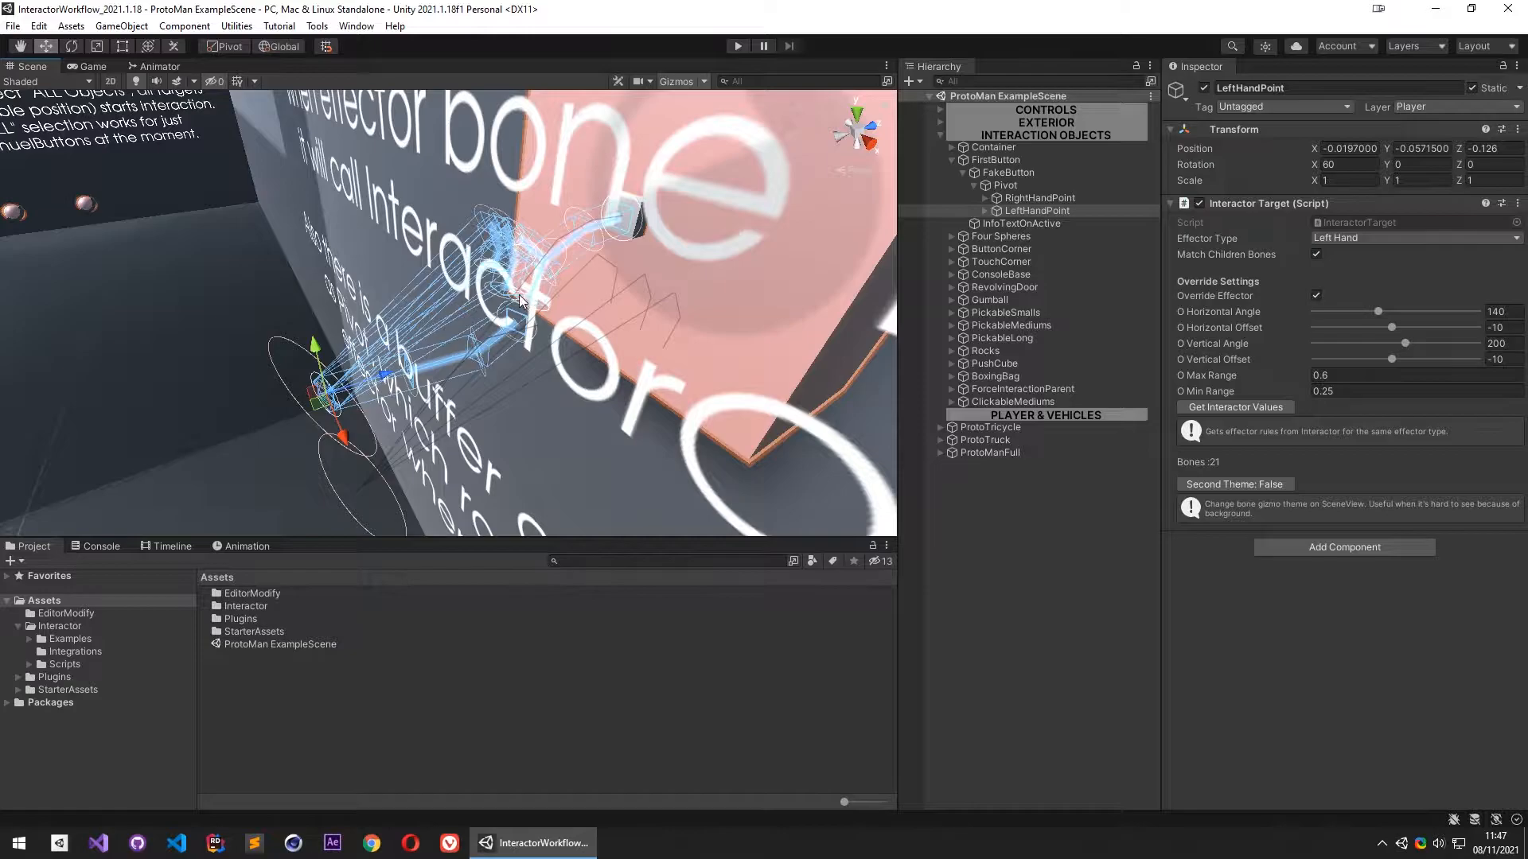
{"action": "left_click_drag", "start_coordinate": [510, 271], "coordinate": [522, 339], "text": "alt"}
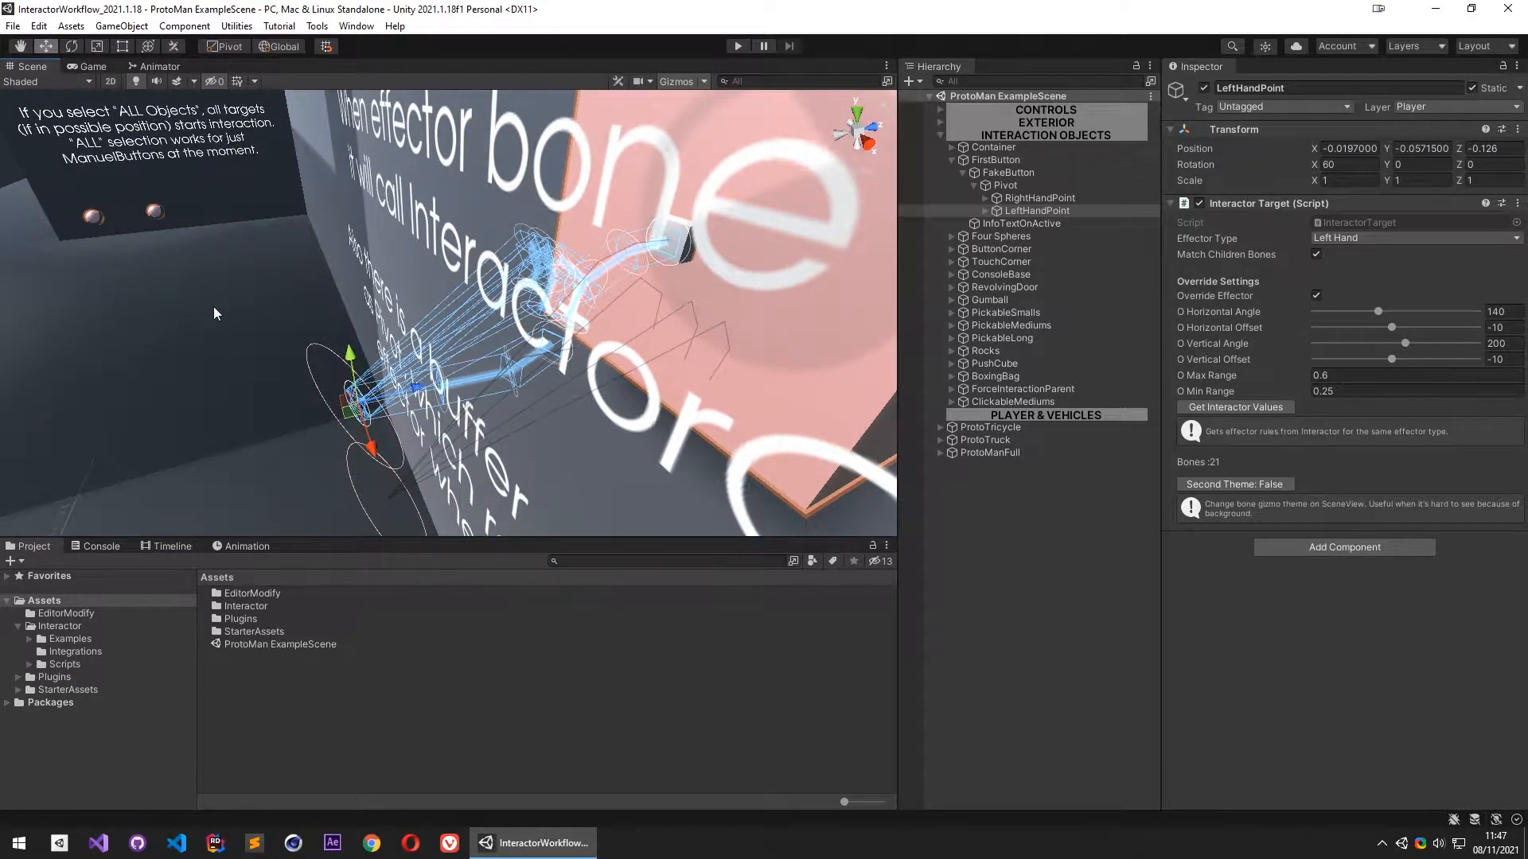
{"action": "left_click_drag", "start_coordinate": [626, 342], "coordinate": [607, 345], "text": "alt"}
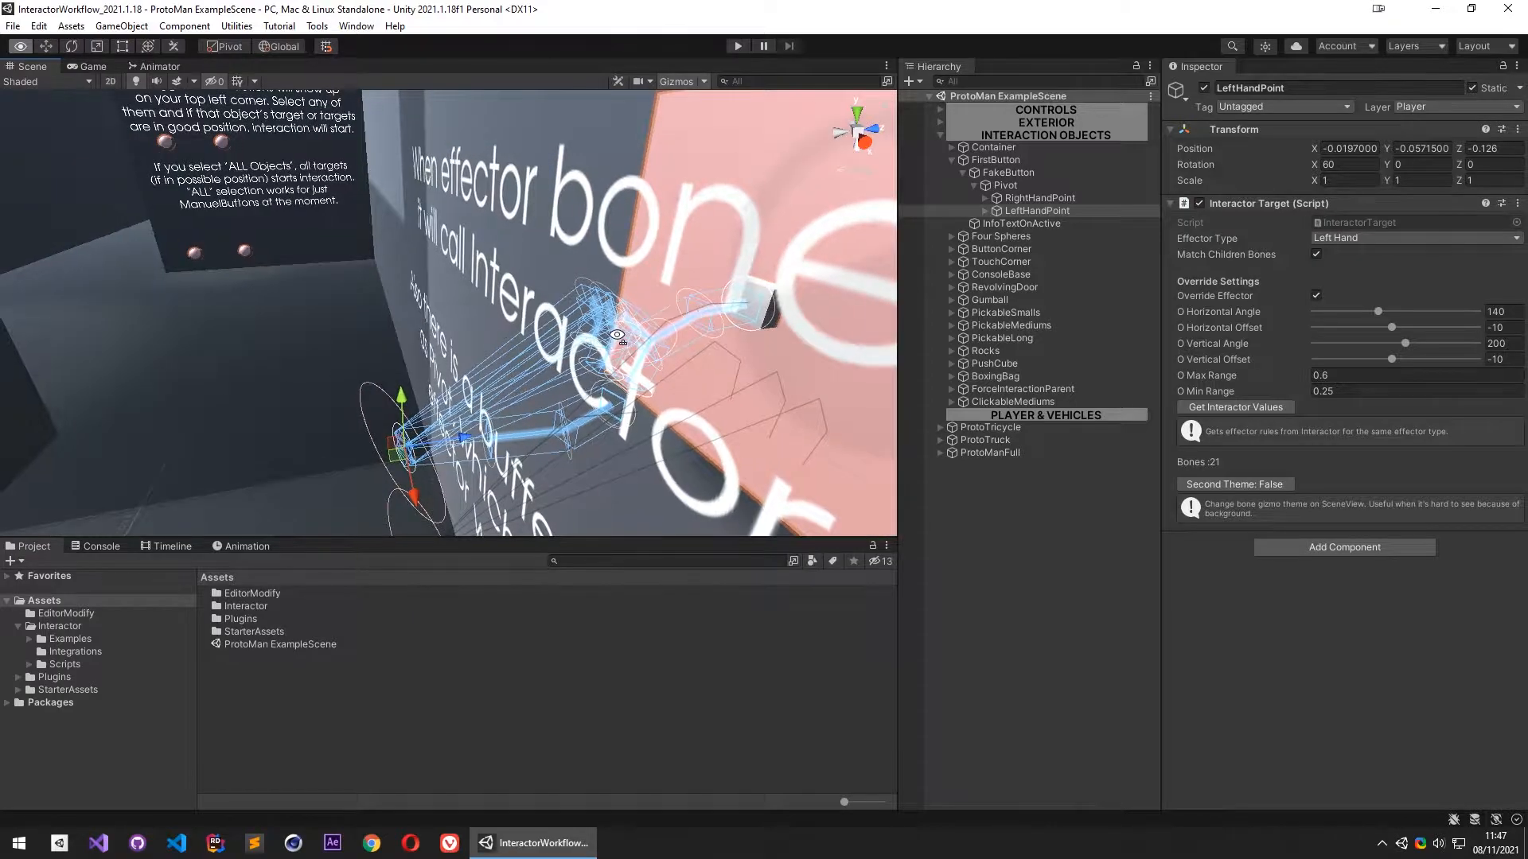
Collapse the INTERACTION OBJECTS group and select the ProtoManFull character, expanding its child objects
{"action": "key", "text": "s"}
{"action": "right_click_drag", "start_coordinate": [607, 346], "coordinate": [1500, 332]}
{"action": "key", "text": "w"}
{"action": "key", "text": "e"}
{"action": "key", "text": "w"}
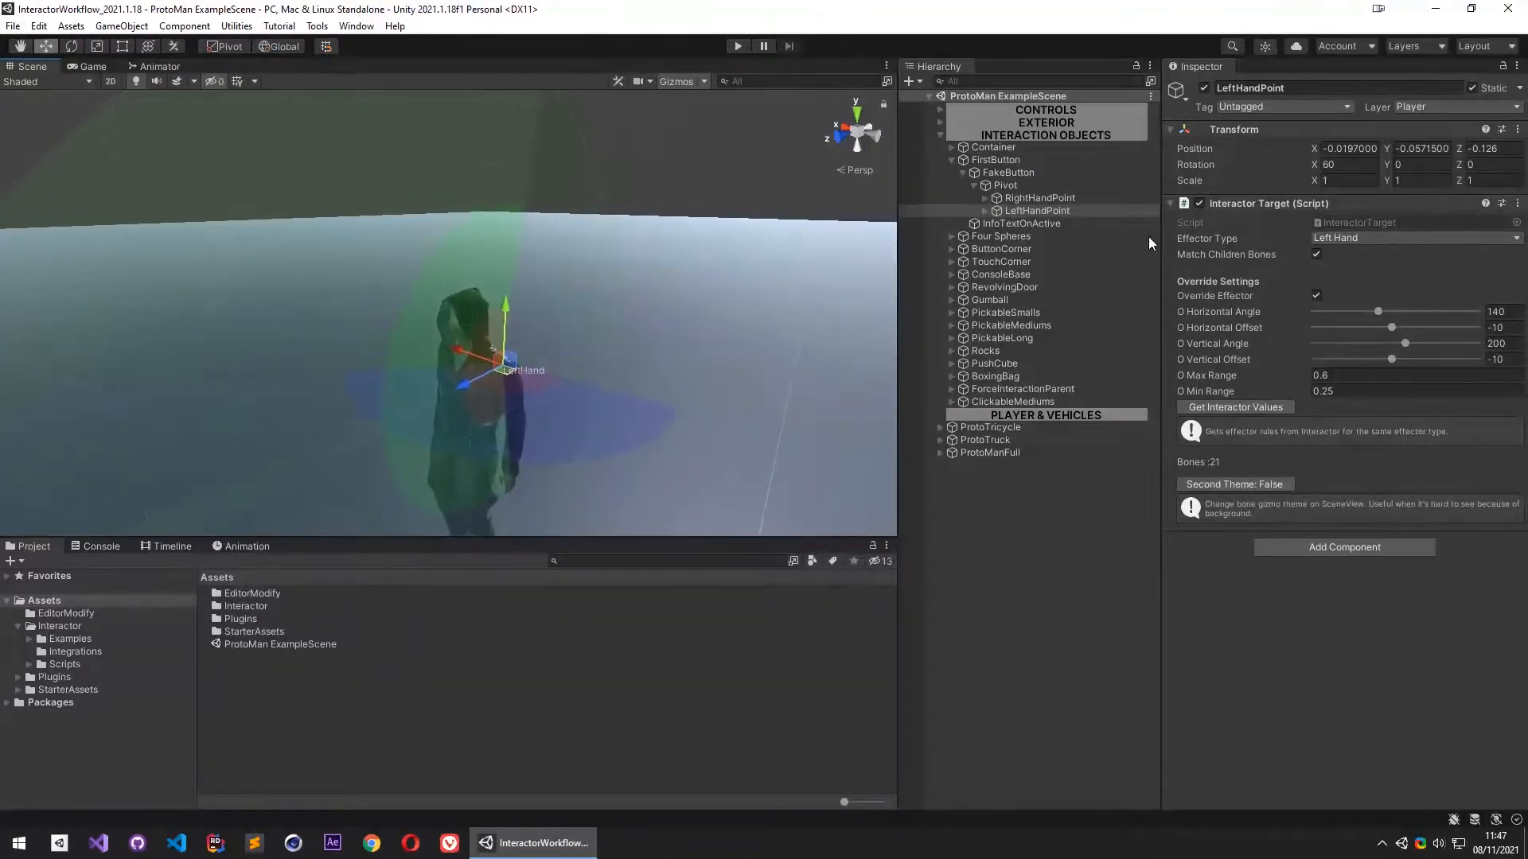
{"action": "left_click", "coordinate": [952, 161]}
{"action": "left_click", "coordinate": [941, 135]}
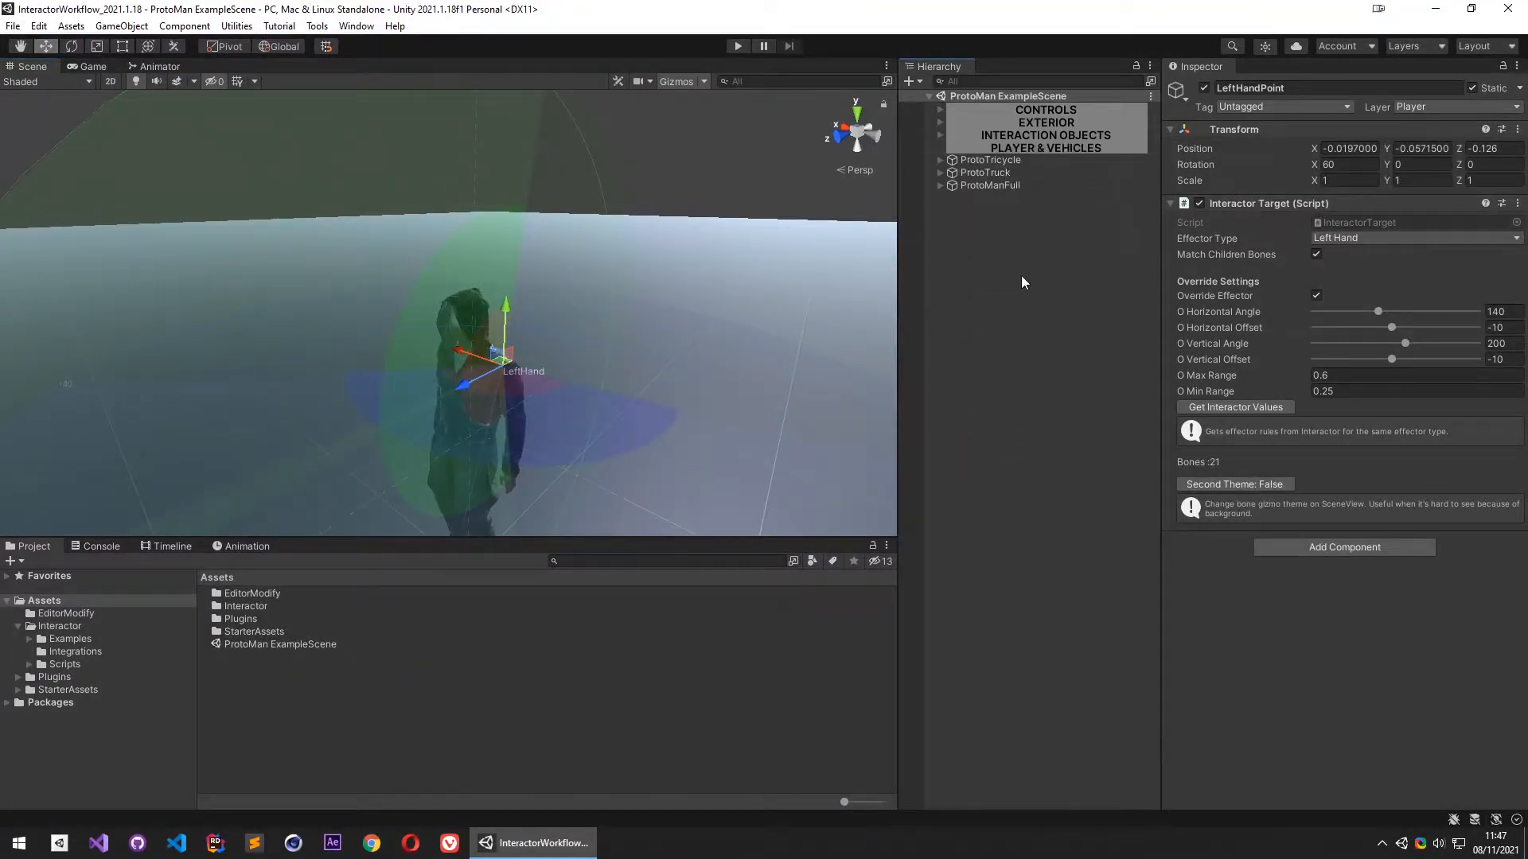
{"action": "left_click", "coordinate": [940, 184]}
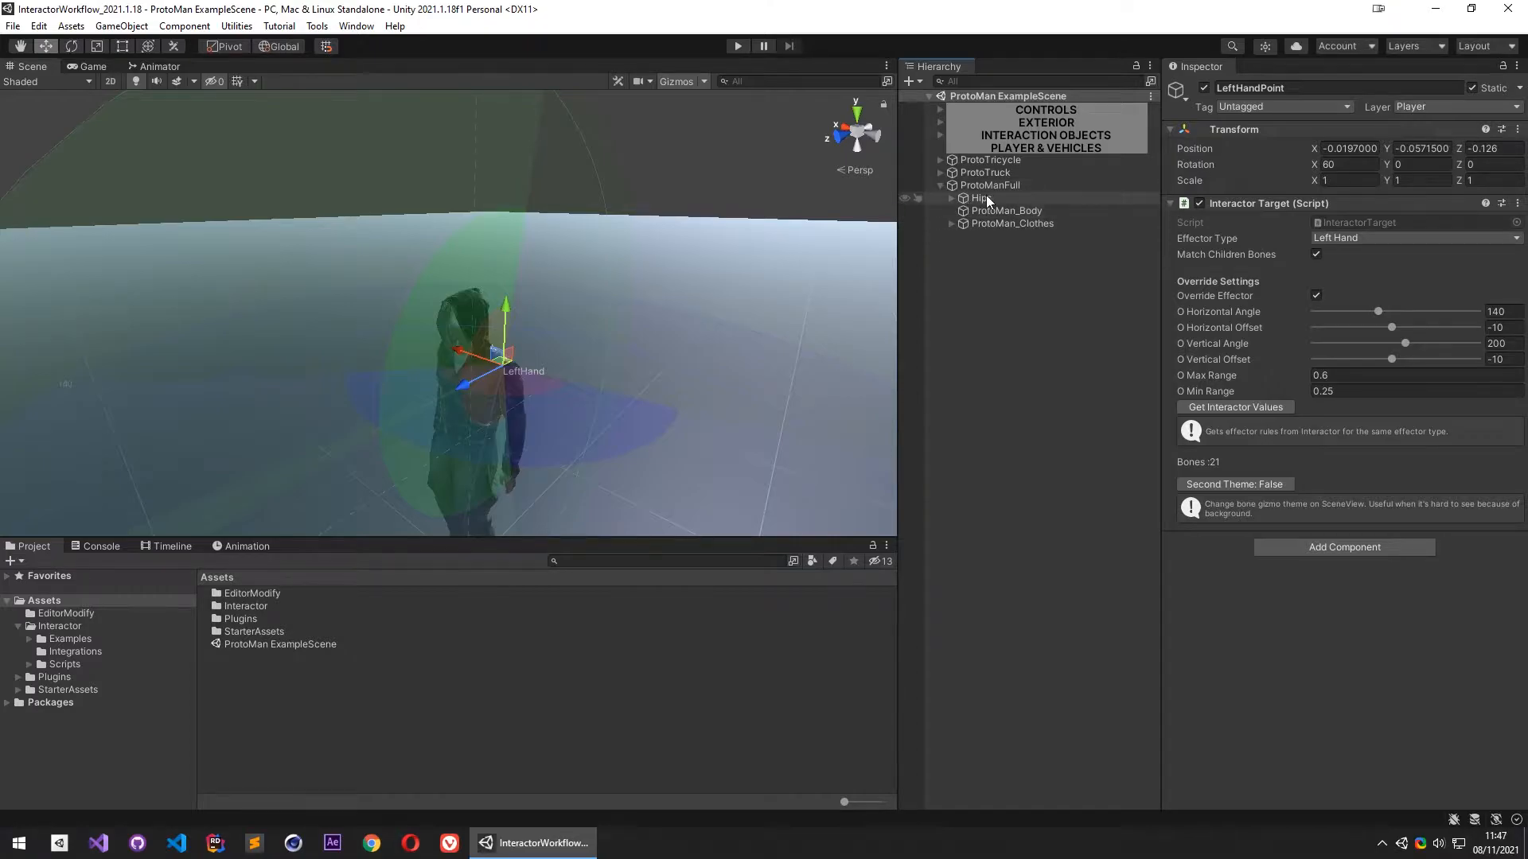
{"action": "left_click", "coordinate": [987, 185]}
{"action": "right_click_drag", "start_coordinate": [549, 238], "coordinate": [549, 299]}
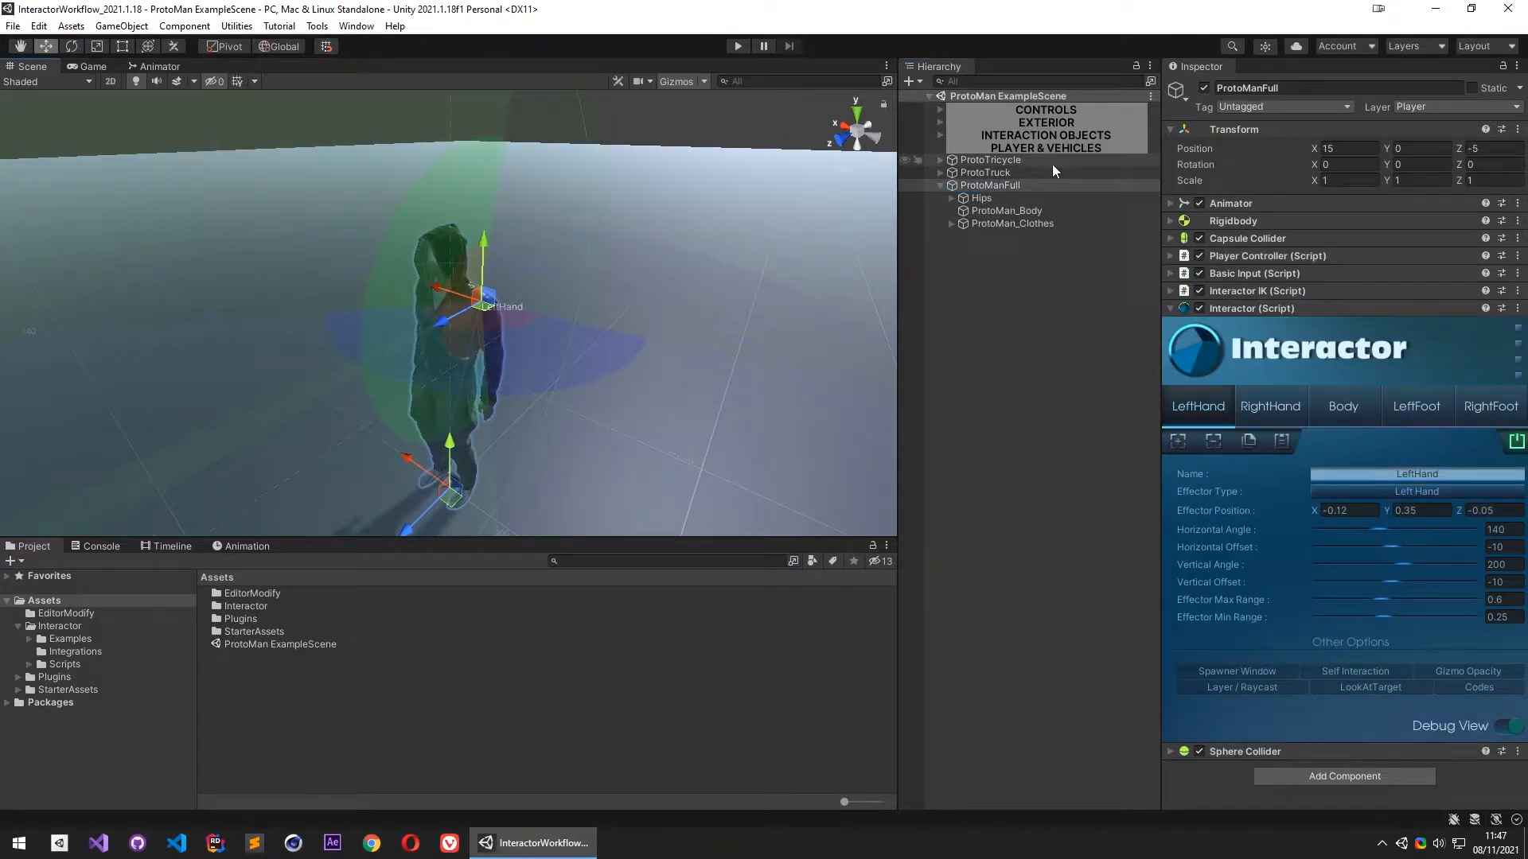
Expand ProtoManFull's skeleton from Hips through Spine2 and both shoulders down to the LeftHand and RightHand bones
{"action": "left_click", "coordinate": [950, 199]}
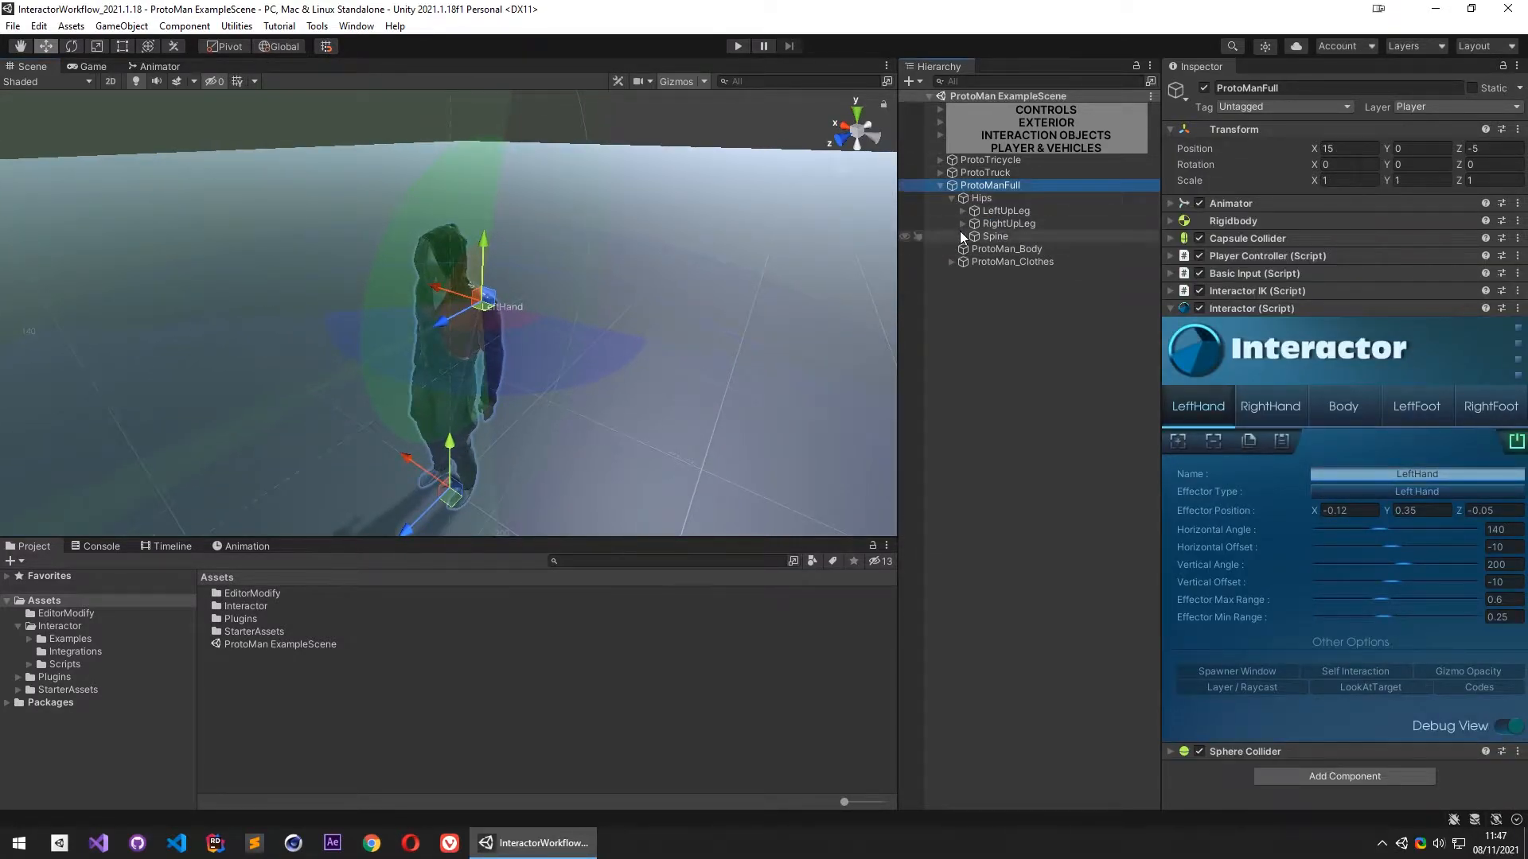
{"action": "left_click", "coordinate": [963, 236]}
{"action": "left_click", "coordinate": [972, 249]}
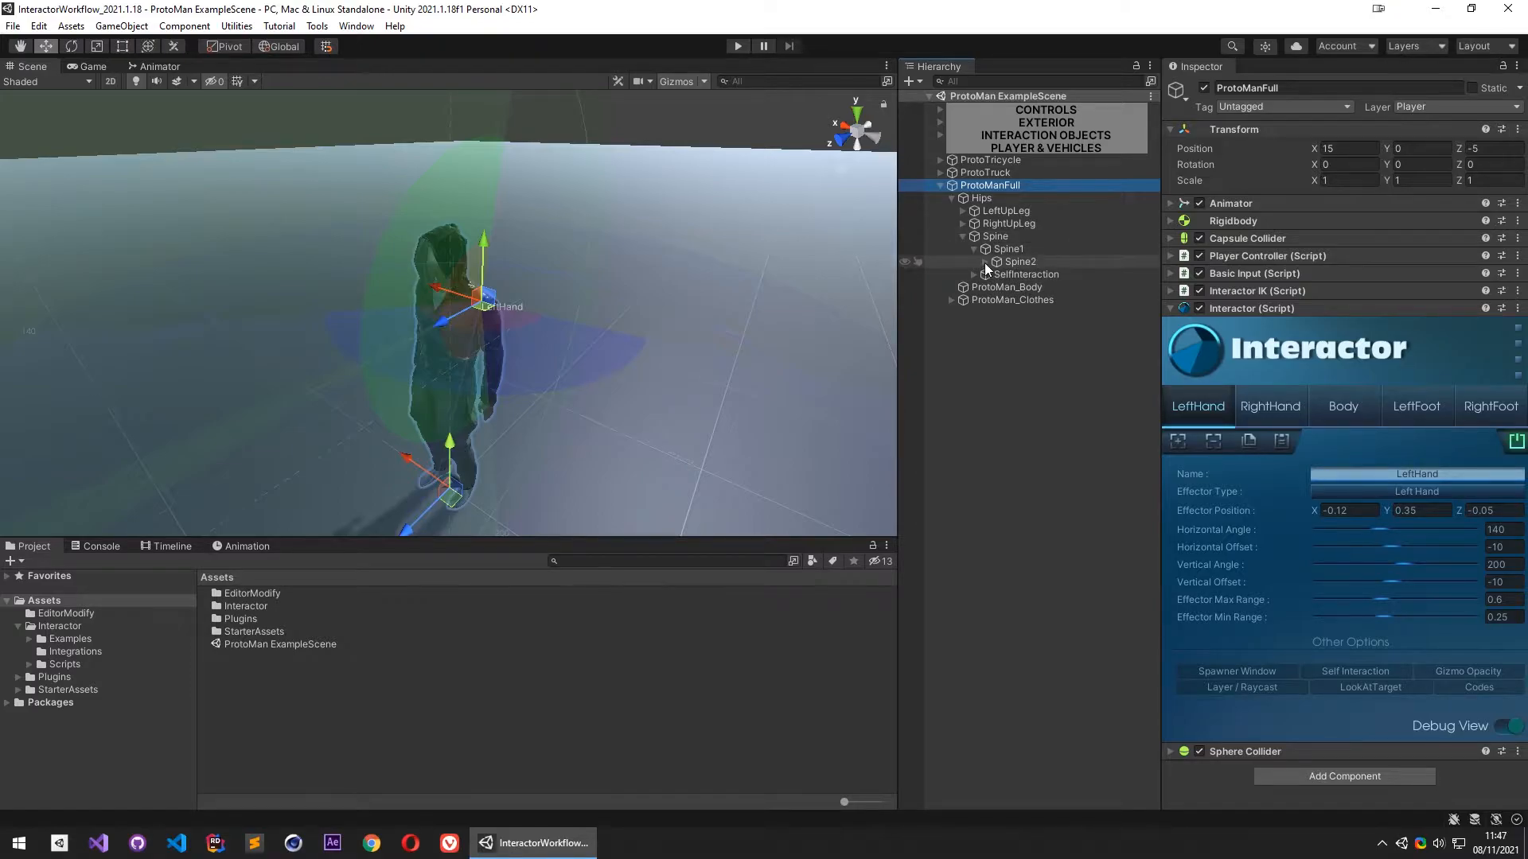
{"action": "left_click", "coordinate": [985, 262]}
{"action": "left_click", "coordinate": [996, 274]}
{"action": "left_click", "coordinate": [997, 313]}
{"action": "left_click", "coordinate": [1008, 326]}
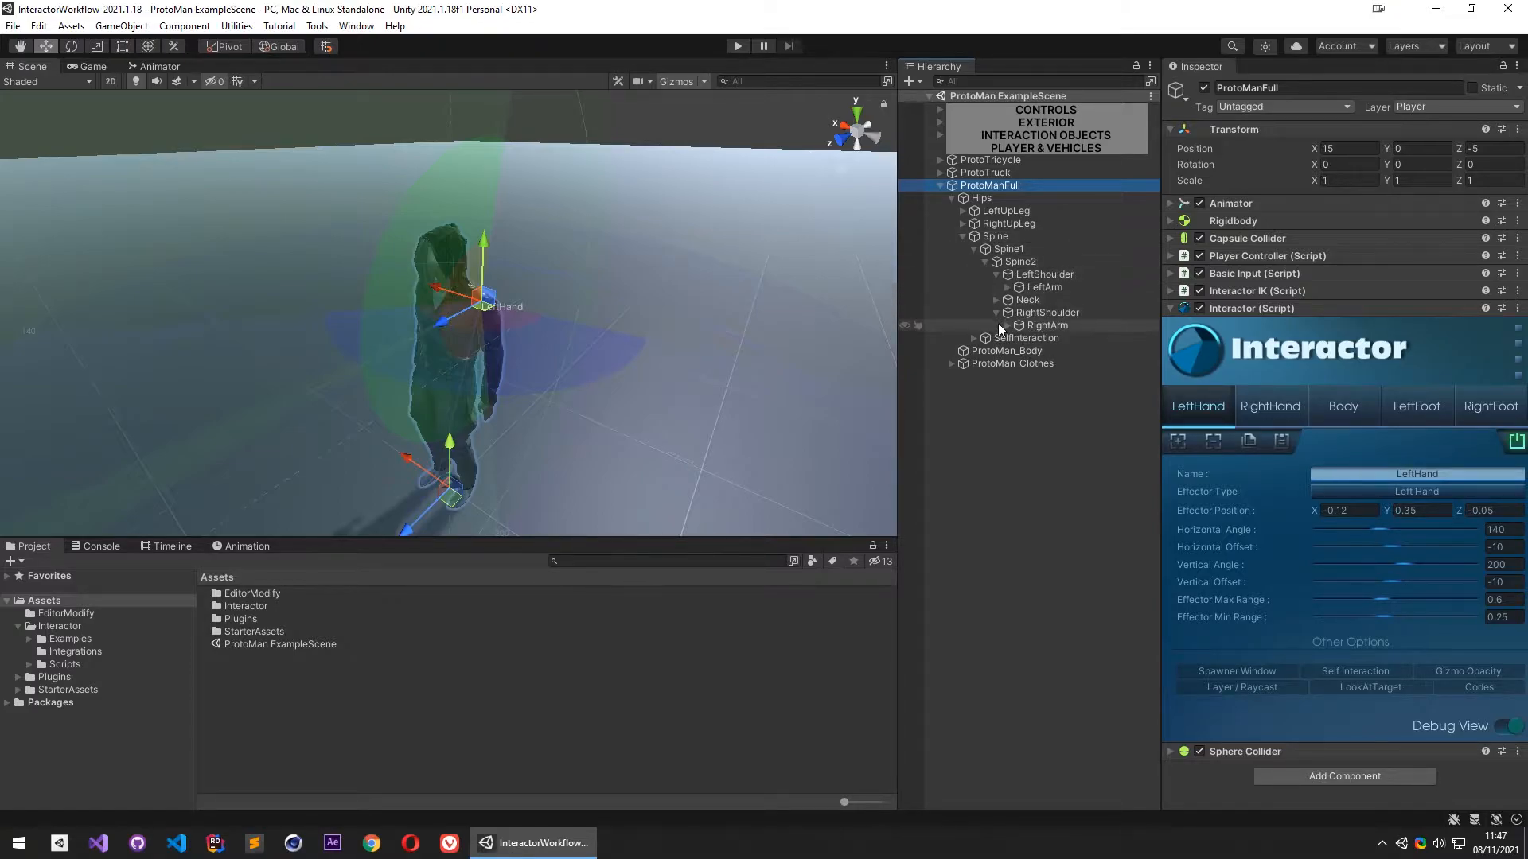
{"action": "left_click", "coordinate": [1008, 287]}
{"action": "left_click", "coordinate": [1034, 300]}
{"action": "left_click", "coordinate": [1019, 300]}
Duplicate the LeftHand and RightHand bones together and move the copies out of ProtoManFull to the scene root
{"action": "left_click", "coordinate": [1067, 313]}
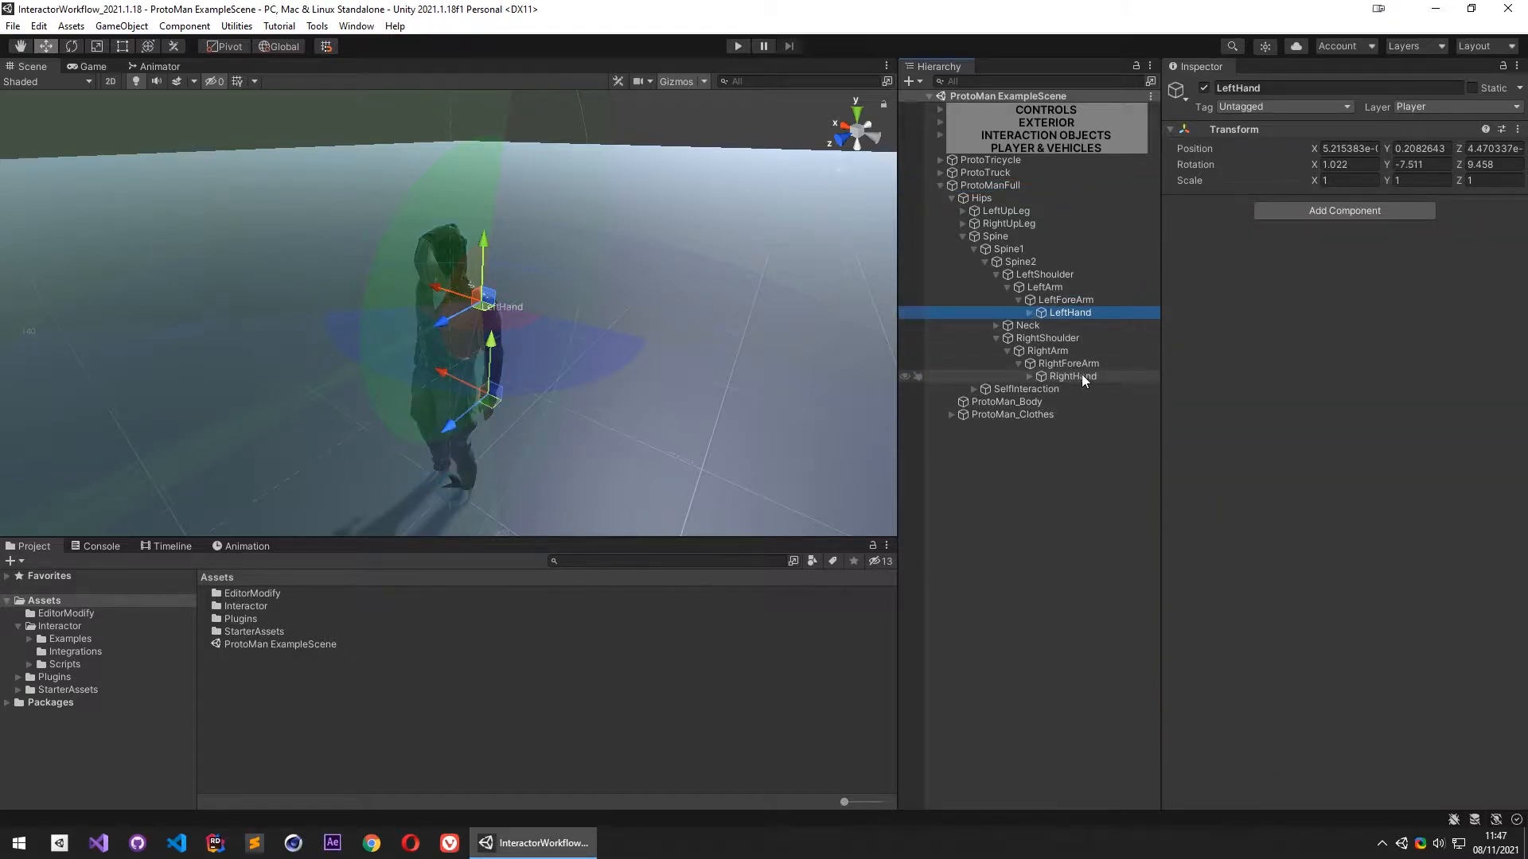
{"action": "left_click", "coordinate": [1076, 377], "text": "ctrl"}
{"action": "key", "text": "ctrl+d"}
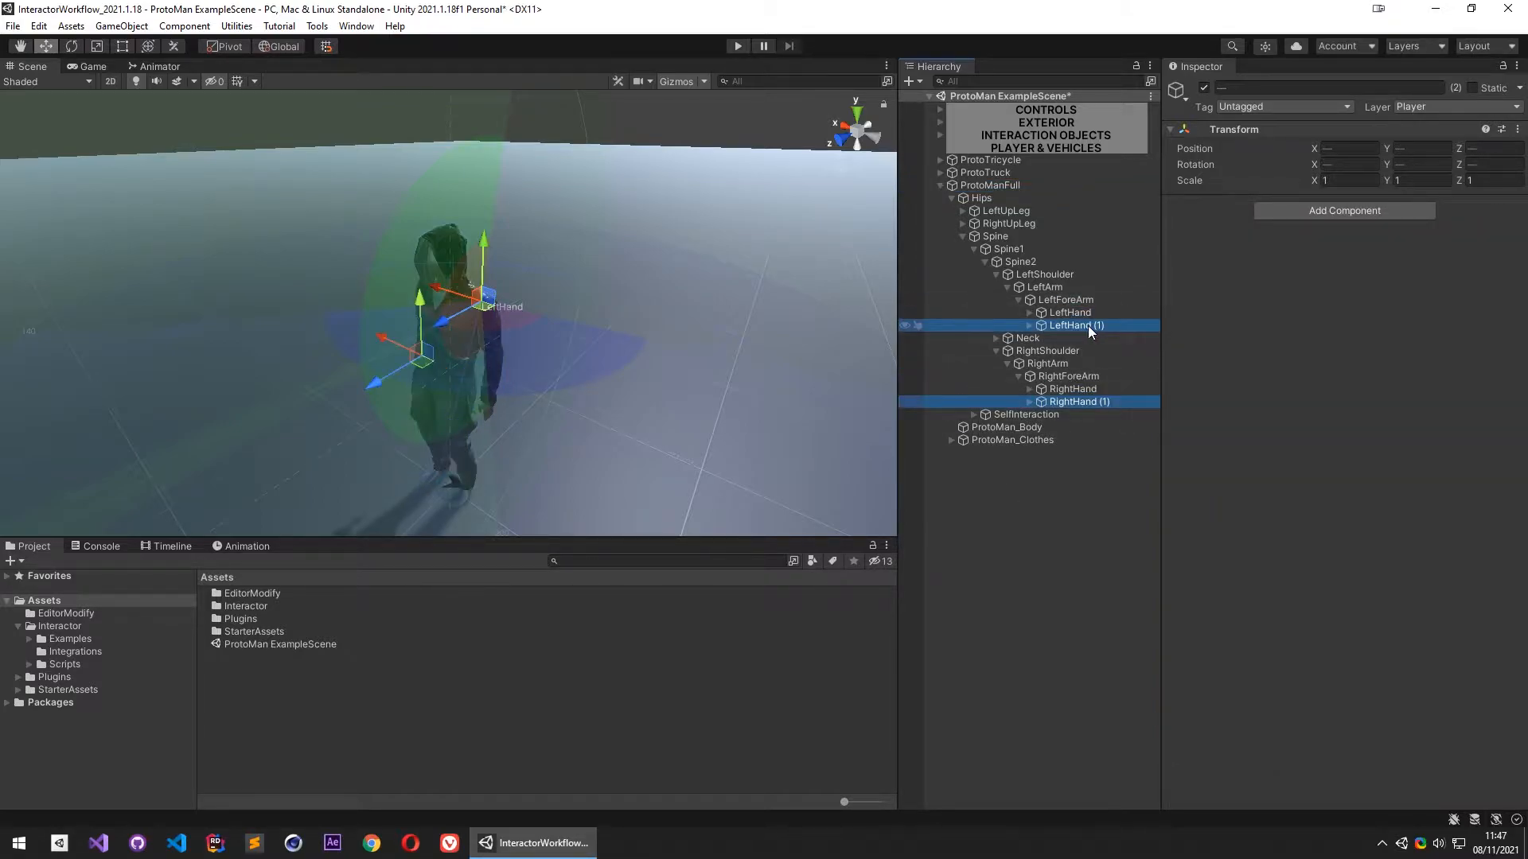
{"action": "right_click_drag", "start_coordinate": [541, 311], "coordinate": [523, 354]}
{"action": "key", "text": "w"}
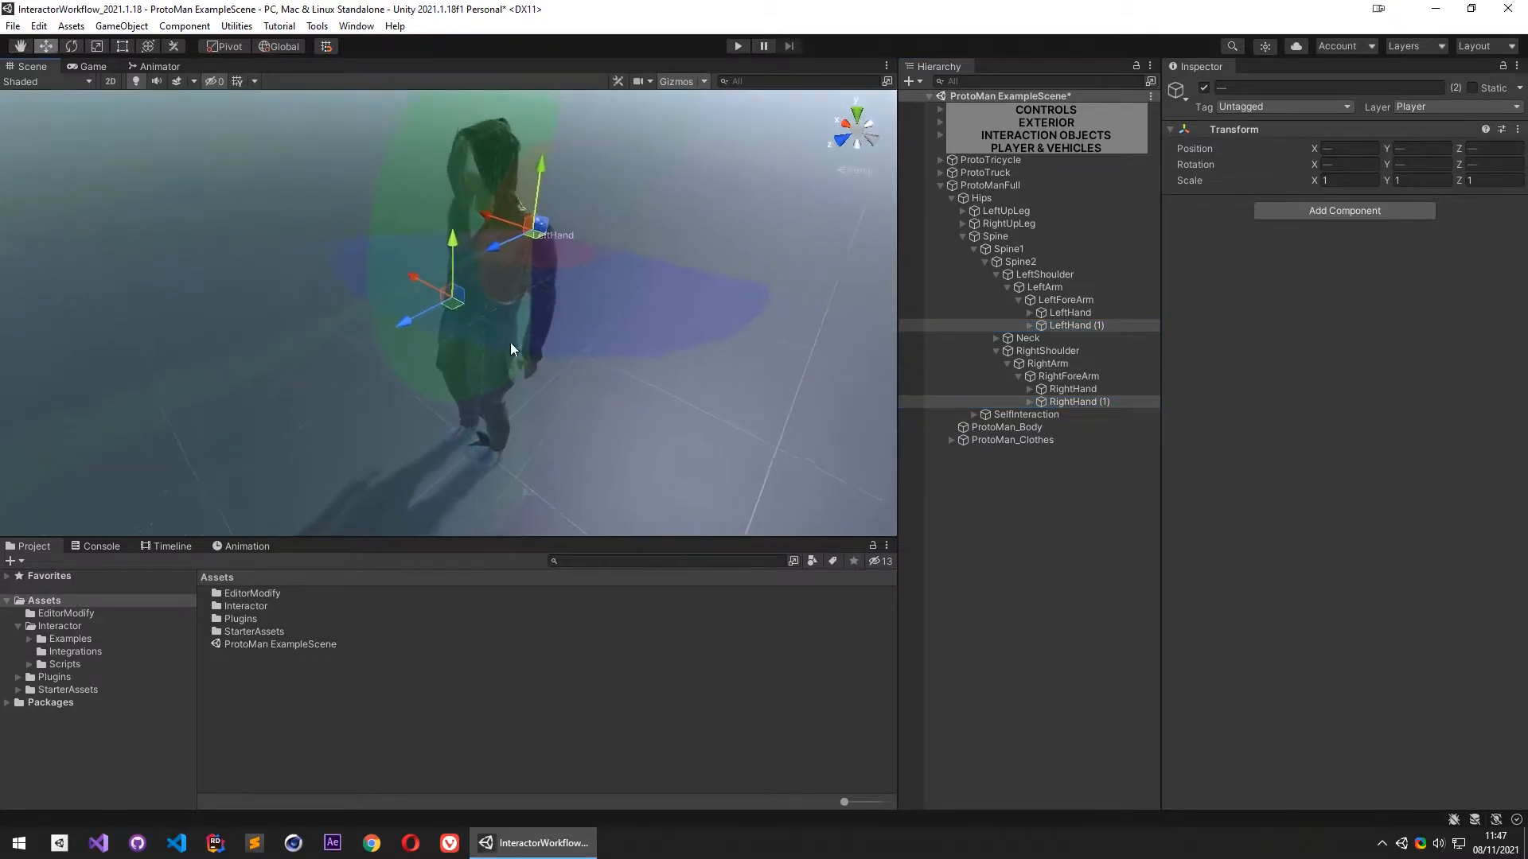
{"action": "left_click_drag", "start_coordinate": [1067, 325], "coordinate": [985, 456]}
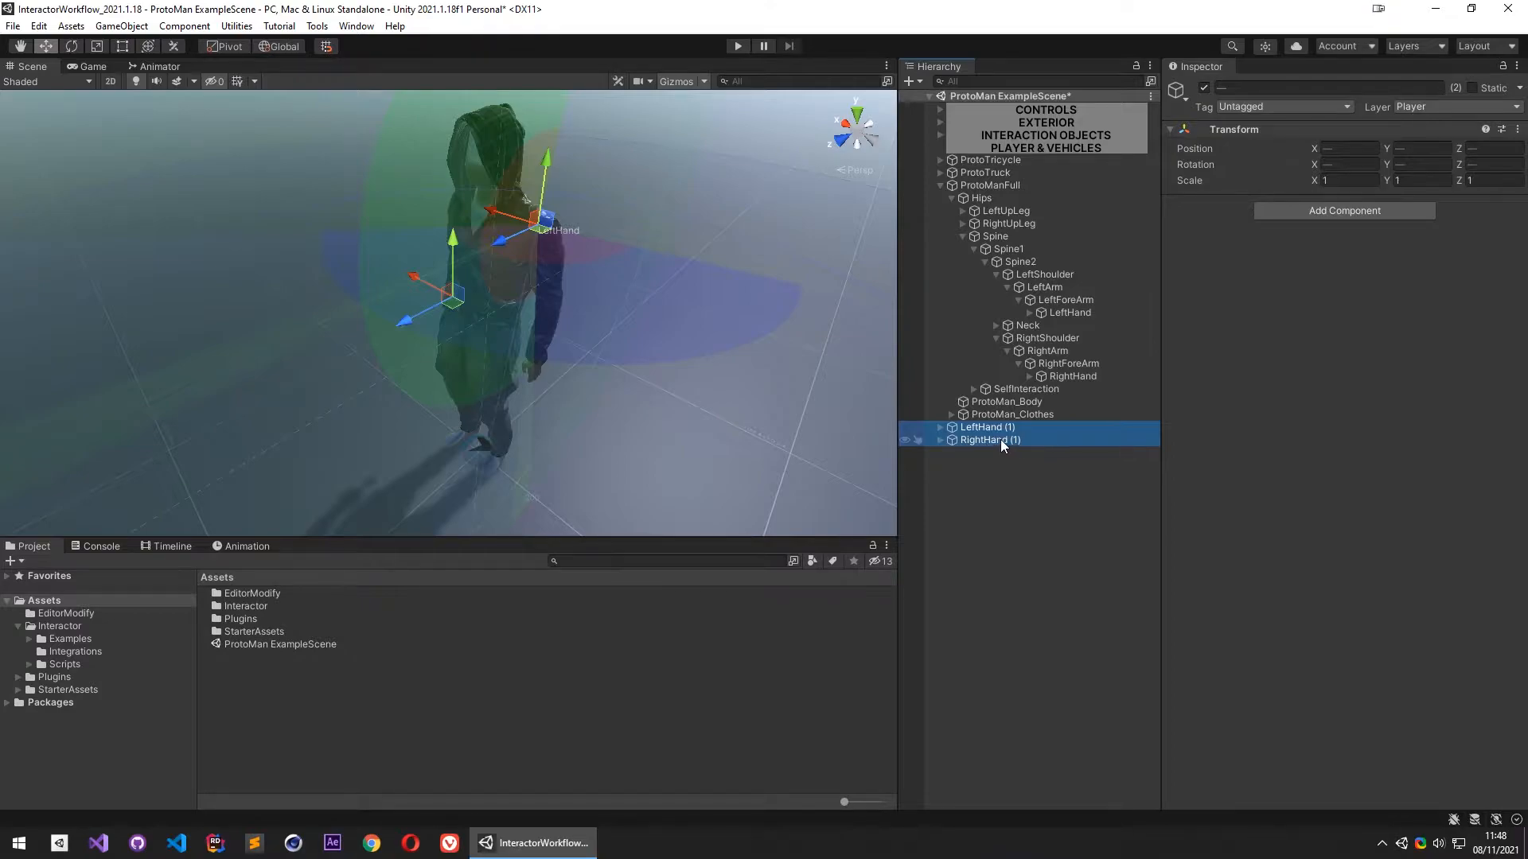
{"action": "left_click", "coordinate": [940, 186]}
Rename the two duplicated hand objects LeftHandDefault and RightHandDefault
{"action": "left_click", "coordinate": [1014, 226]}
{"action": "left_click", "coordinate": [1006, 197]}
{"action": "left_click", "coordinate": [1006, 197]}
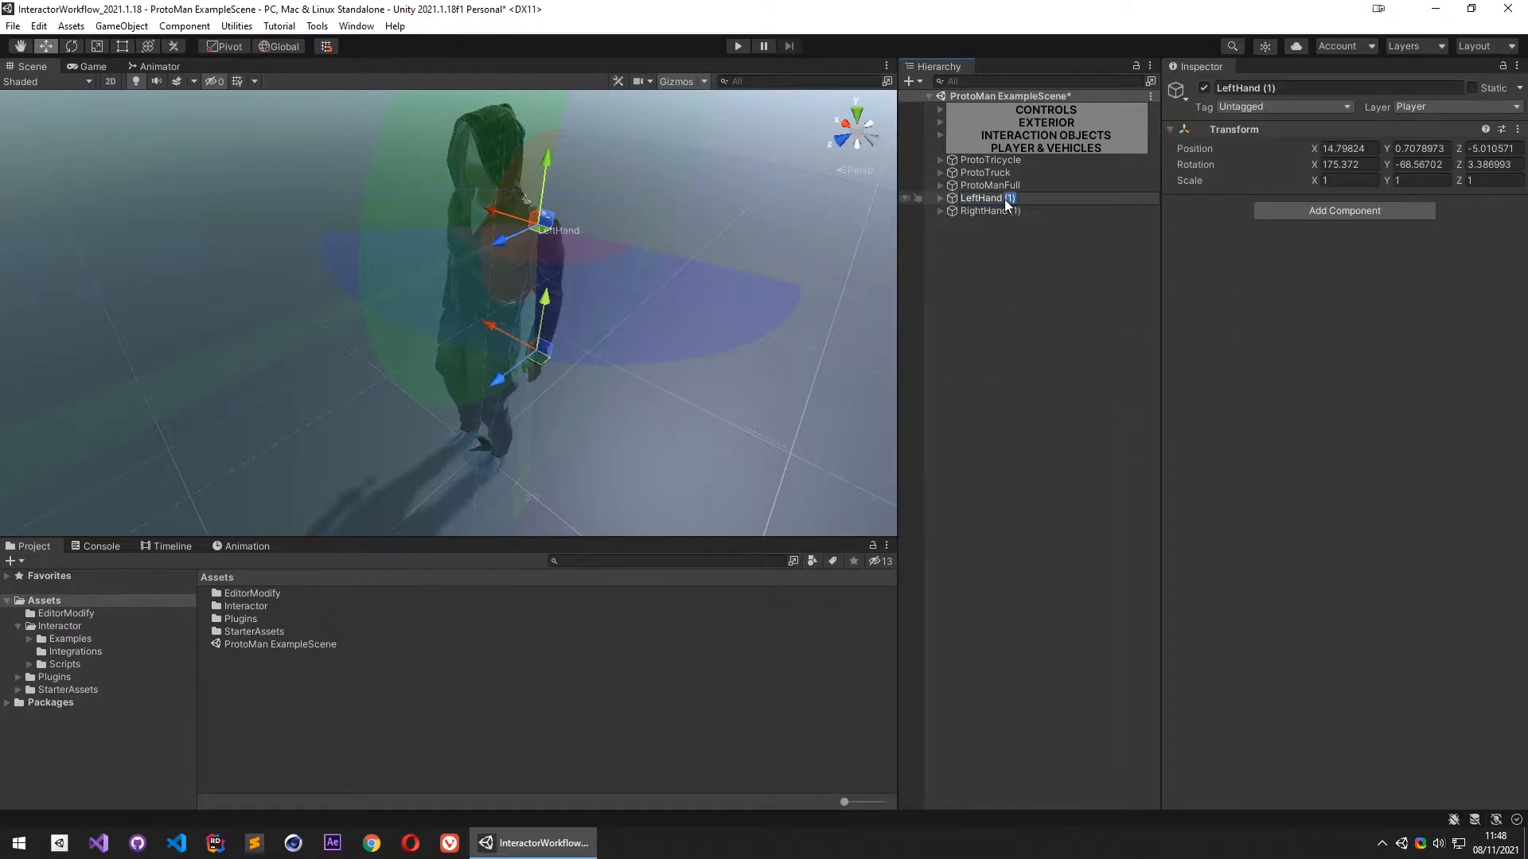
{"action": "type", "text": "LeftHandDefault"}
{"action": "key", "text": "Return"}
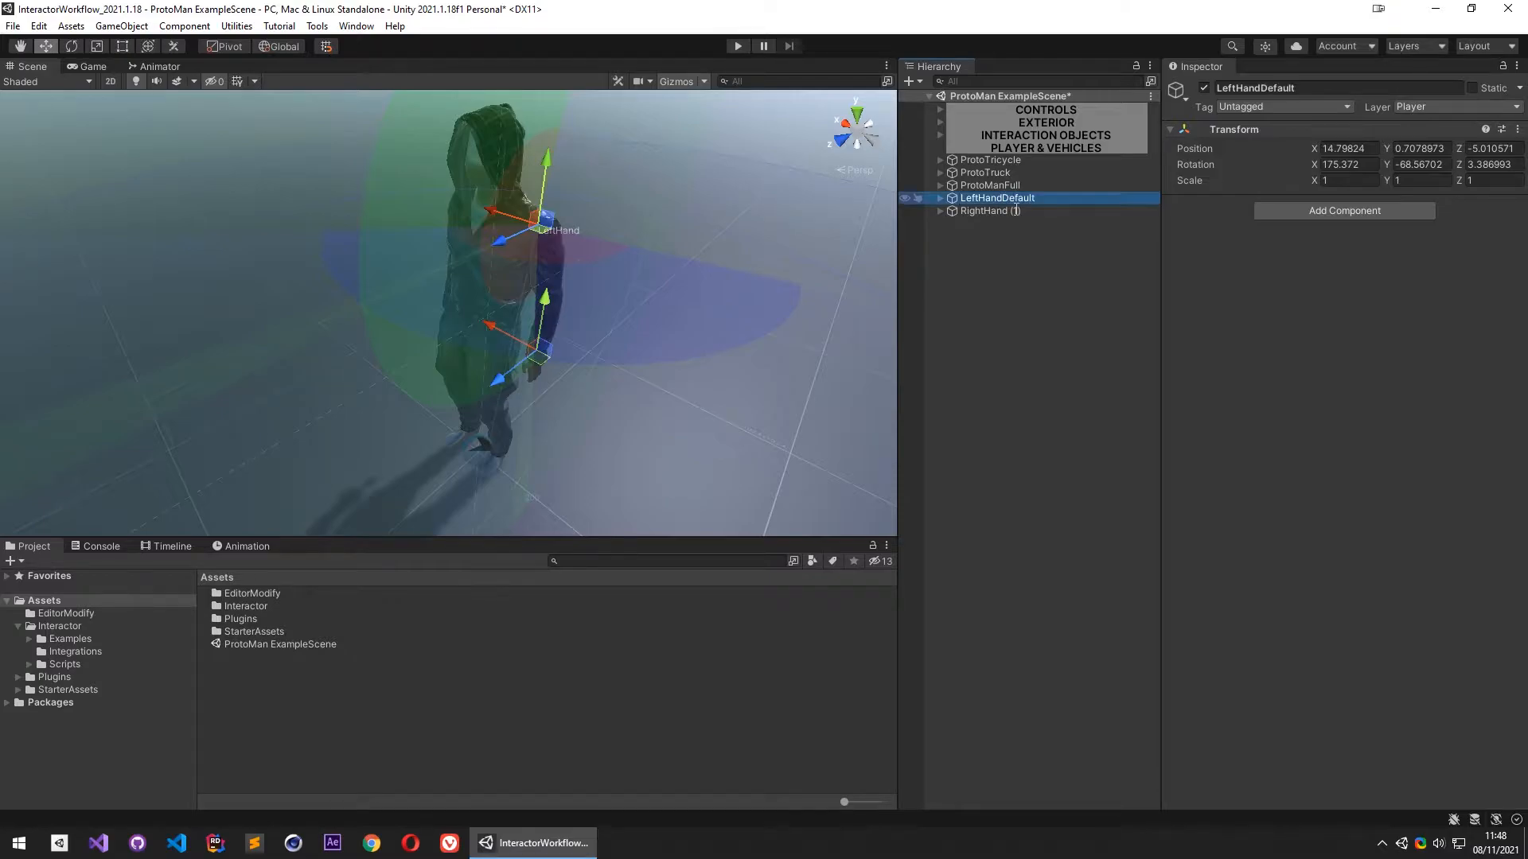
{"action": "left_click", "coordinate": [1007, 211]}
{"action": "left_click", "coordinate": [1007, 211]}
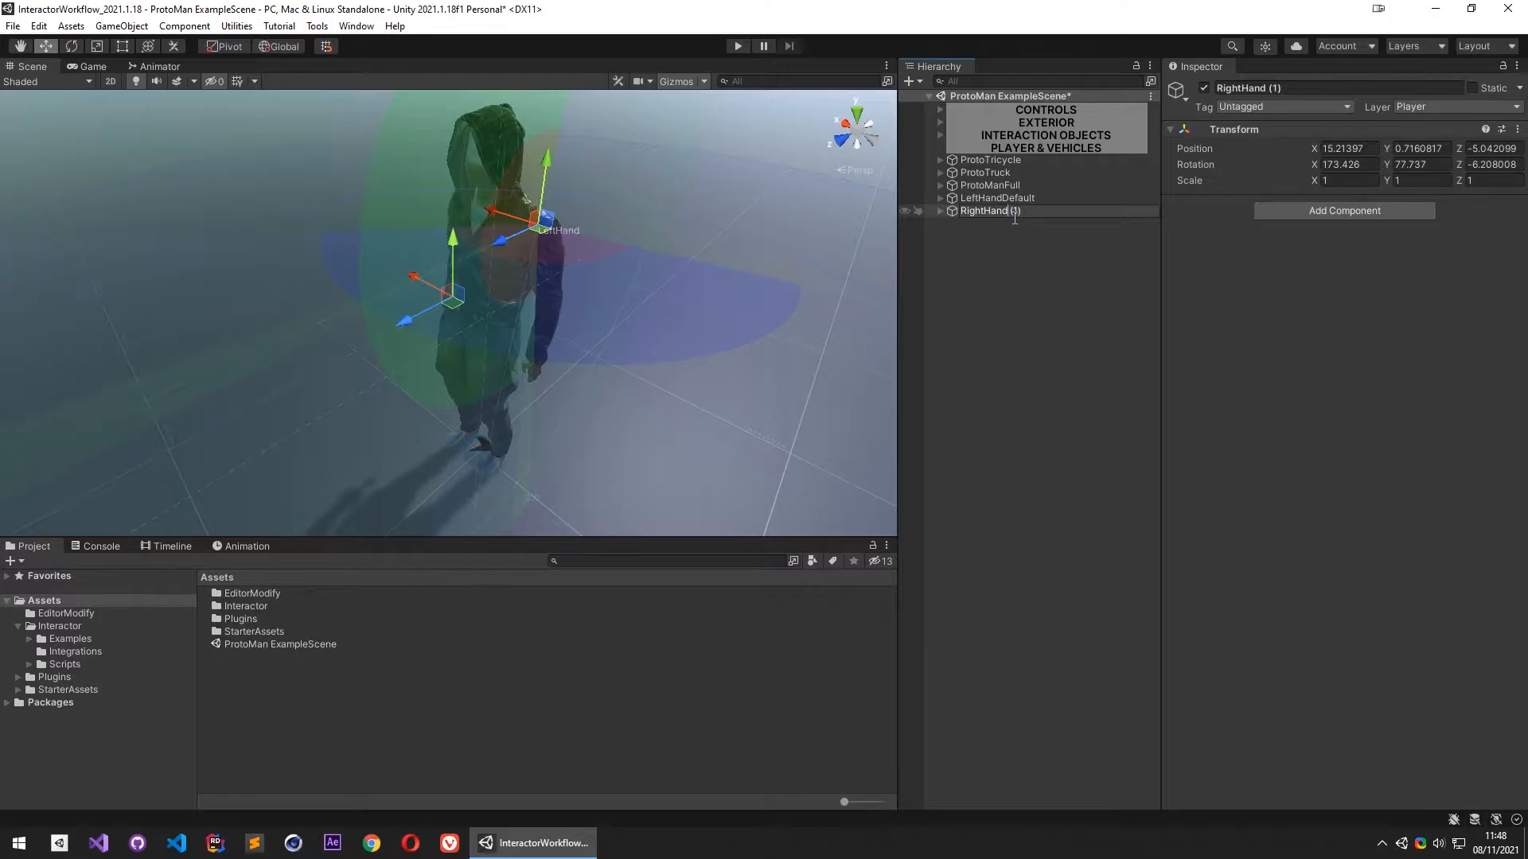
{"action": "key", "text": "BackSpace"}
{"action": "key", "text": "Return"}
Add the Interactor Target component to both LeftHandDefault and RightHandDefault
{"action": "left_click", "coordinate": [1024, 199], "text": "ctrl"}
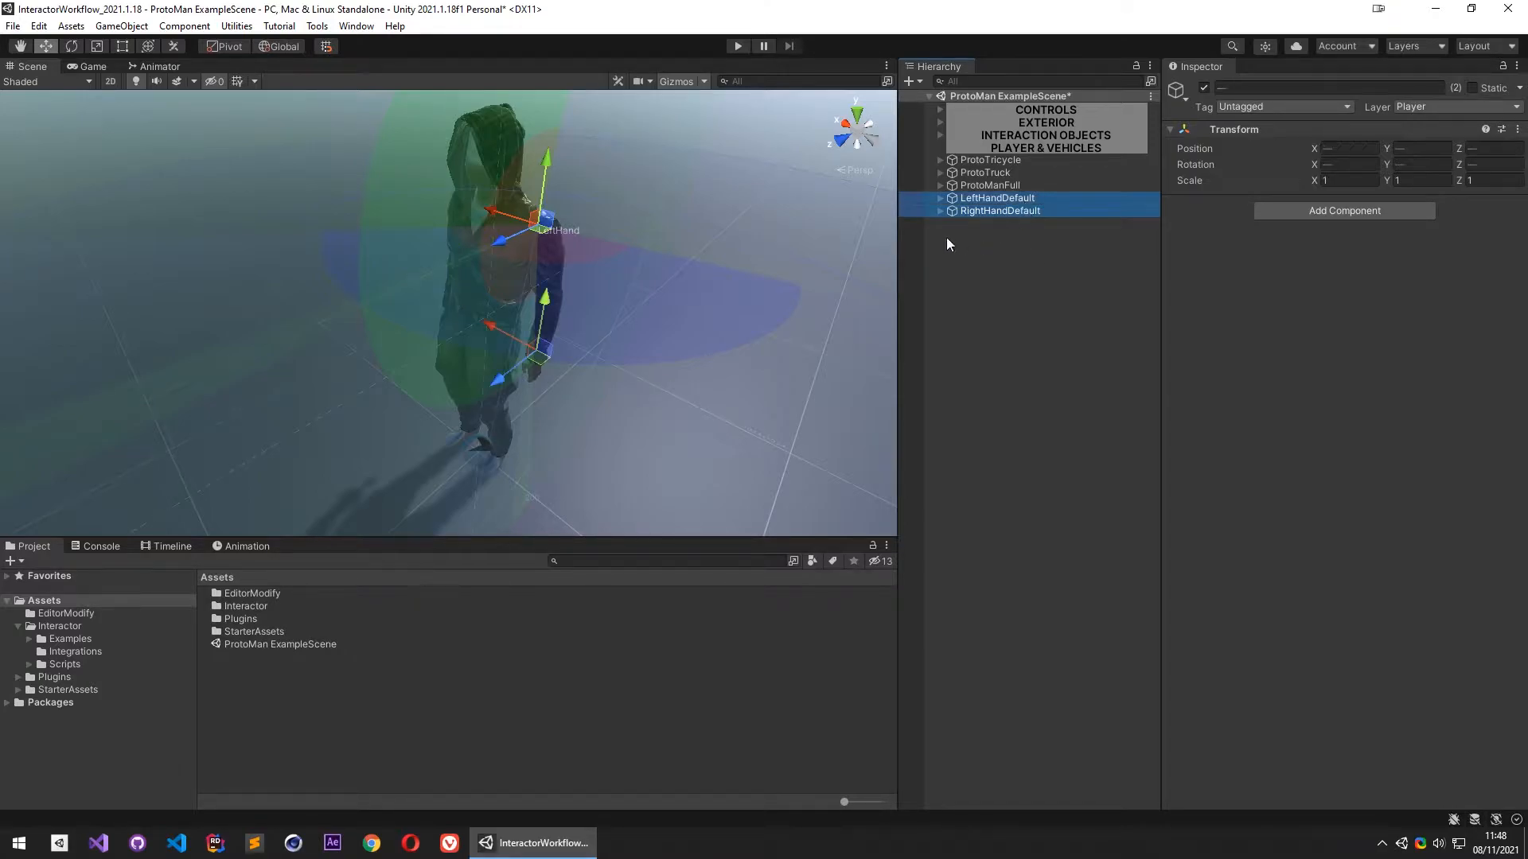
{"action": "left_click", "coordinate": [1288, 213]}
{"action": "type", "text": "interactorT"}
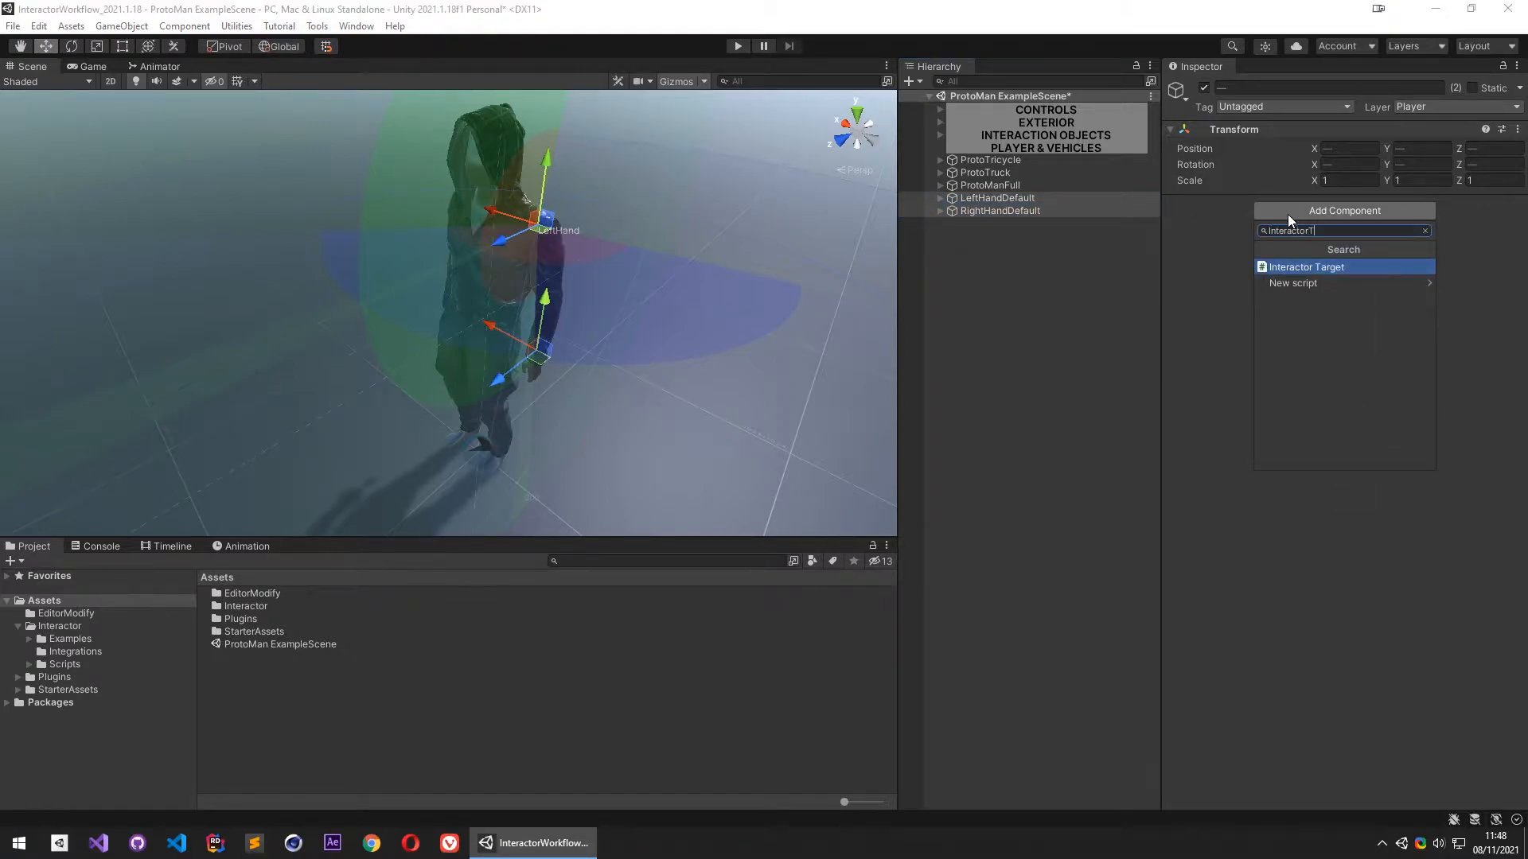
{"action": "key", "text": "Return"}
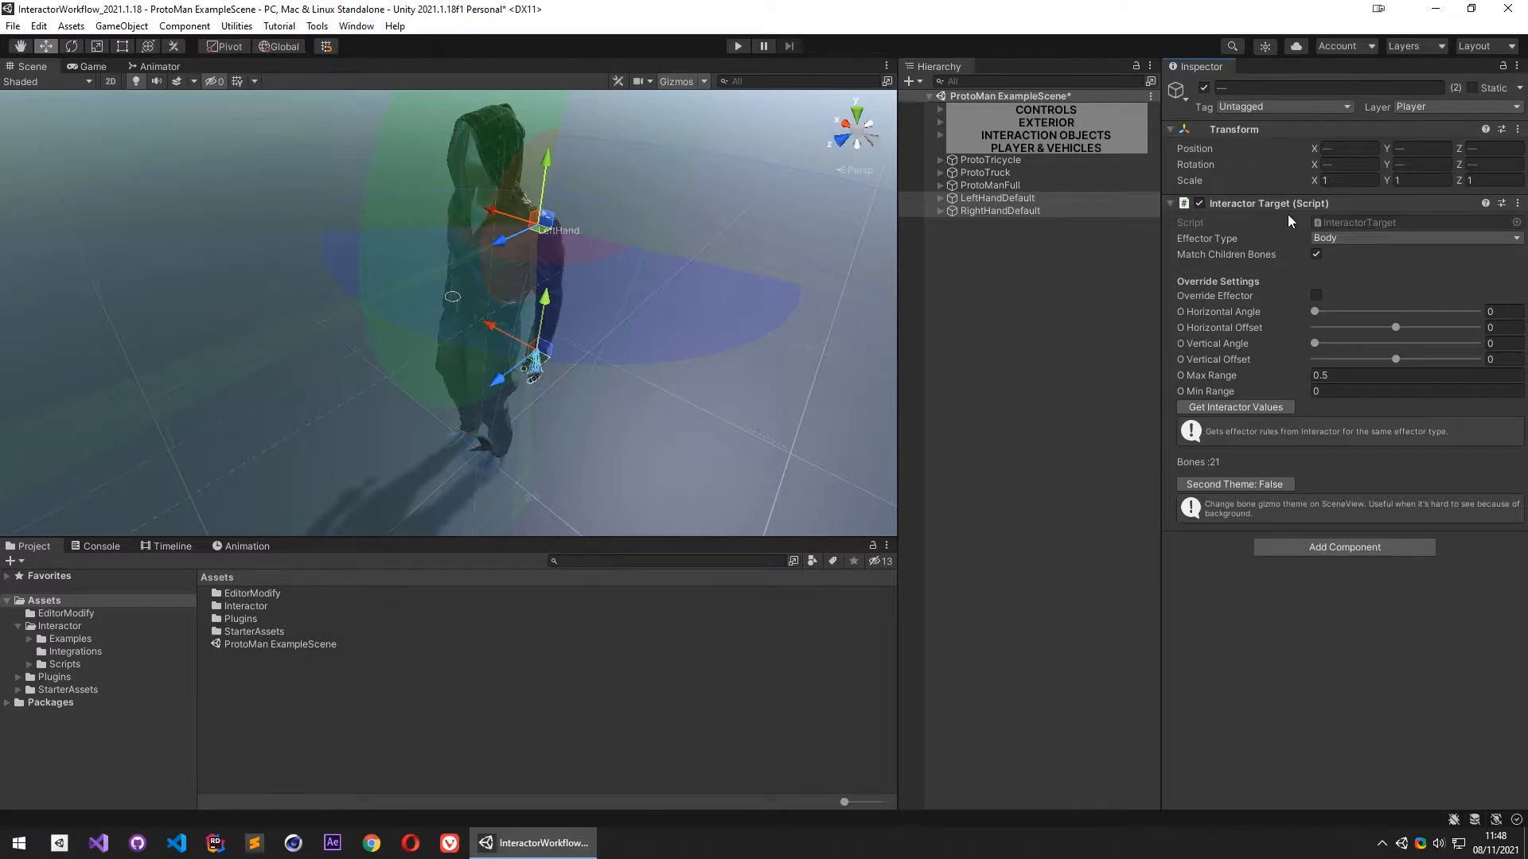
Set the effector type to Left Hand on LeftHandDefault and to Right Hand on RightHandDefault
{"action": "left_click", "coordinate": [1043, 197]}
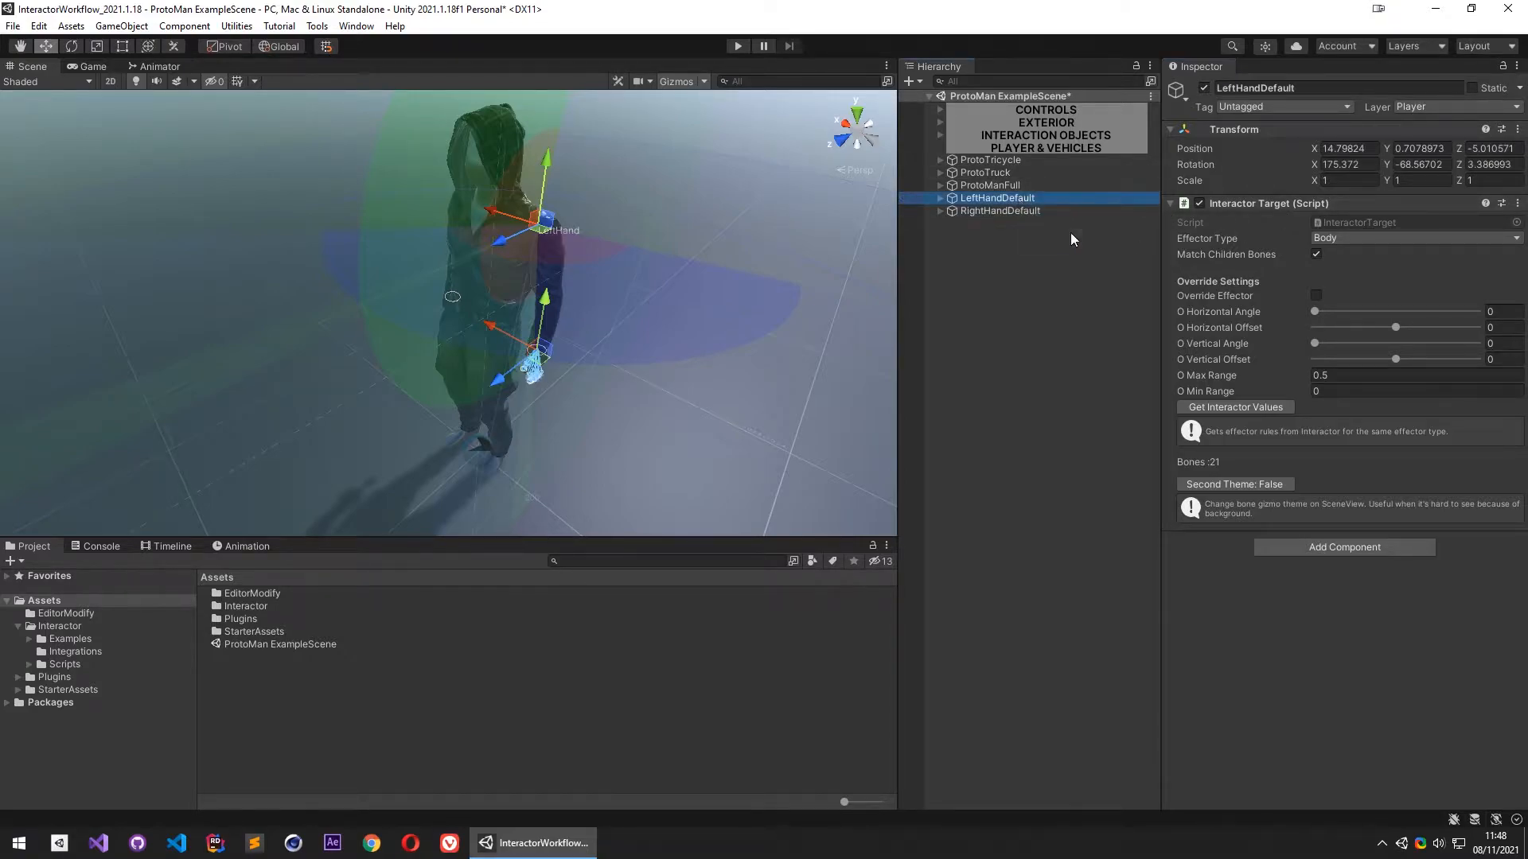
{"action": "left_click", "coordinate": [1349, 238]}
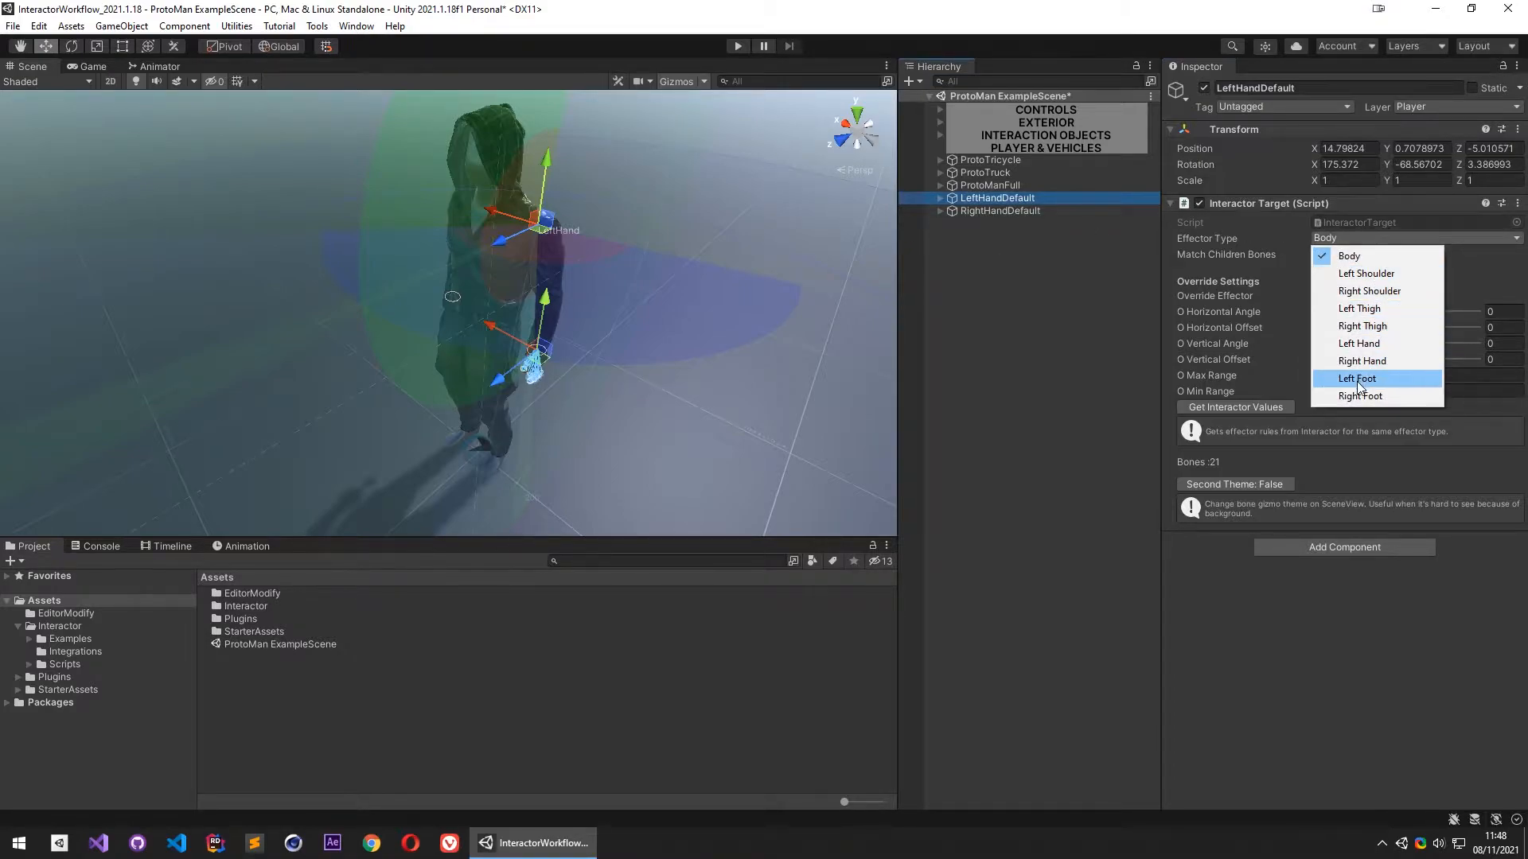
{"action": "left_click", "coordinate": [1359, 343]}
{"action": "left_click", "coordinate": [1023, 212]}
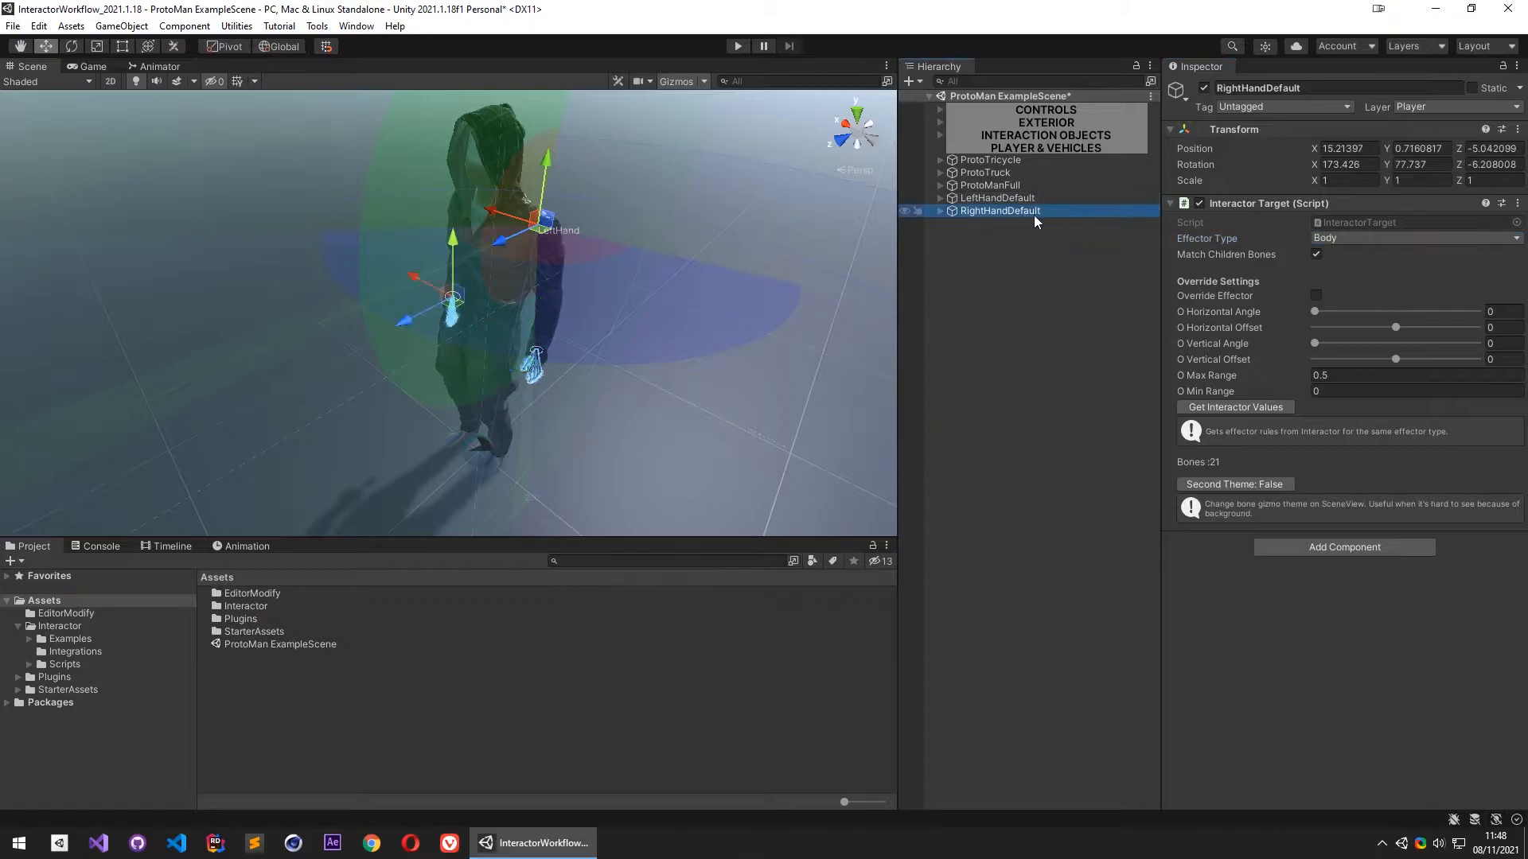
{"action": "left_click", "coordinate": [1339, 237]}
{"action": "left_click", "coordinate": [1370, 360]}
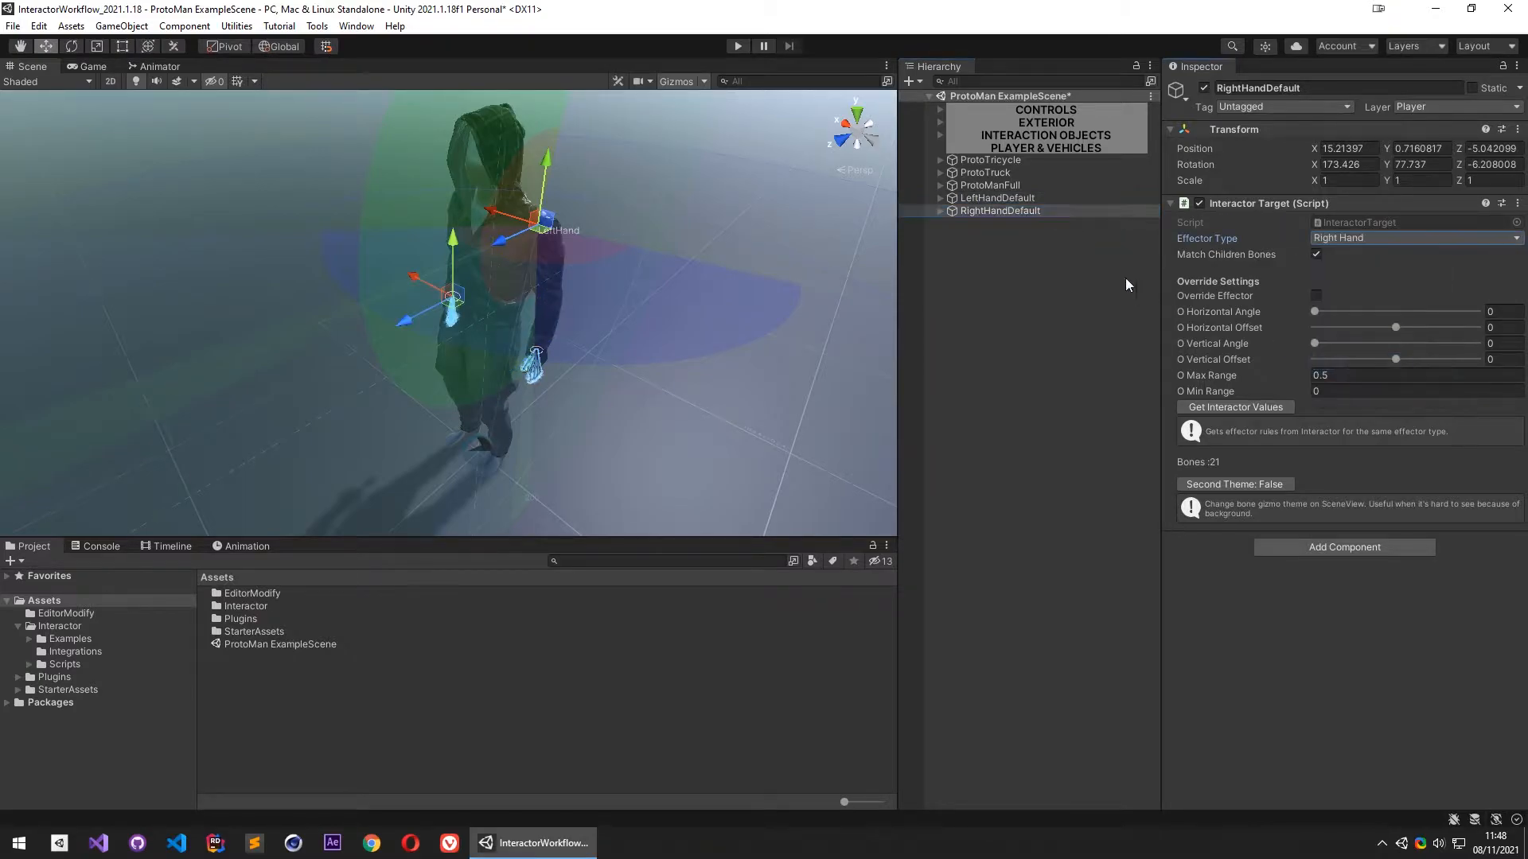
{"action": "left_click", "coordinate": [1006, 222]}
Reset the transforms of LeftHandDefault and RightHandDefault together and frame them in the scene
{"action": "left_click", "coordinate": [1005, 199]}
{"action": "left_click", "coordinate": [1001, 212], "text": "shift"}
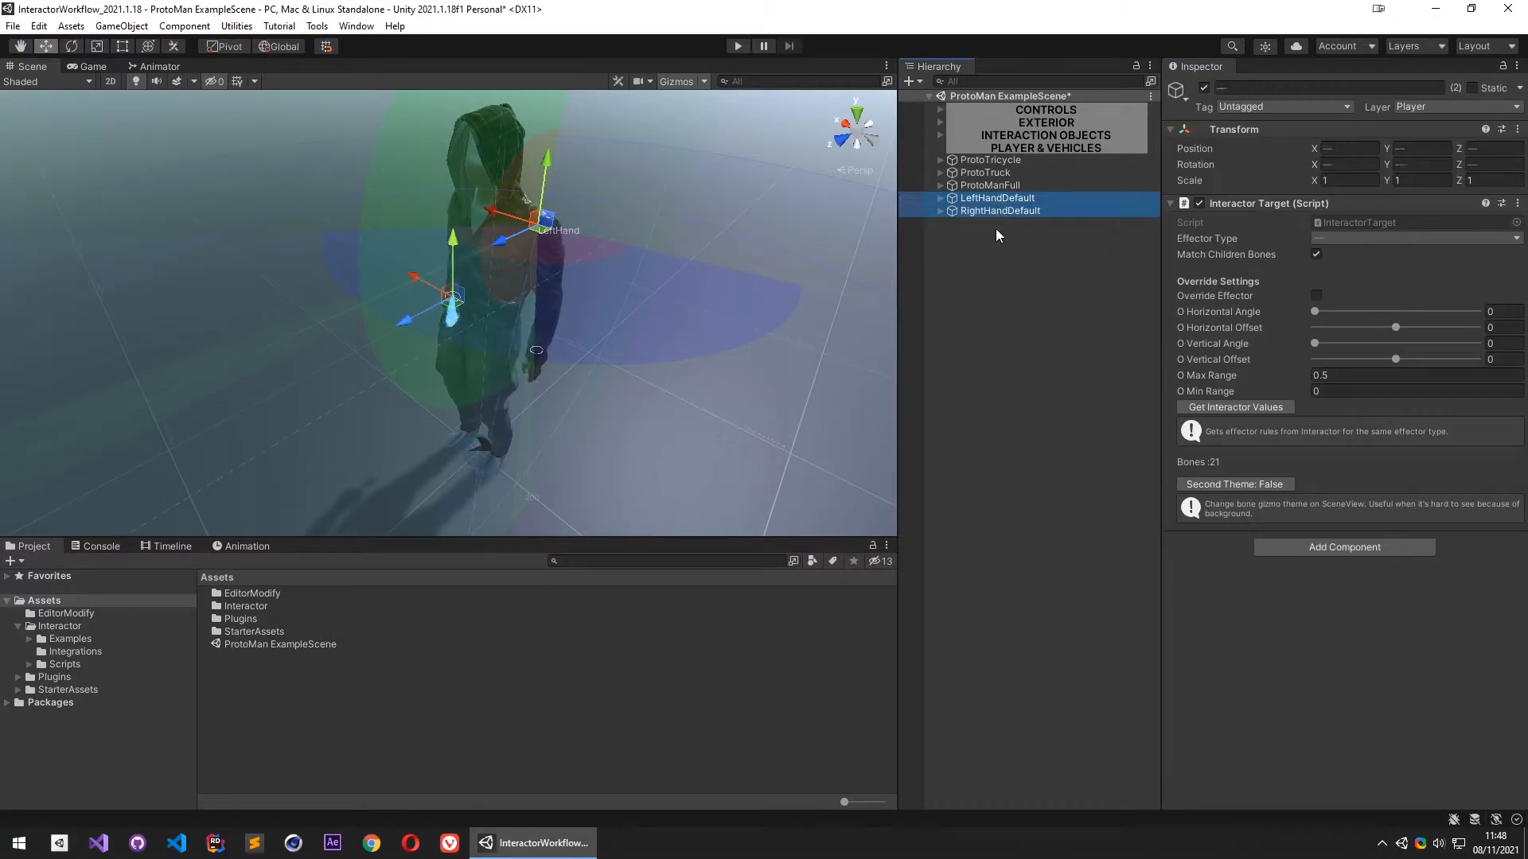
{"action": "right_click", "coordinate": [1244, 134]}
{"action": "left_click", "coordinate": [1291, 141]}
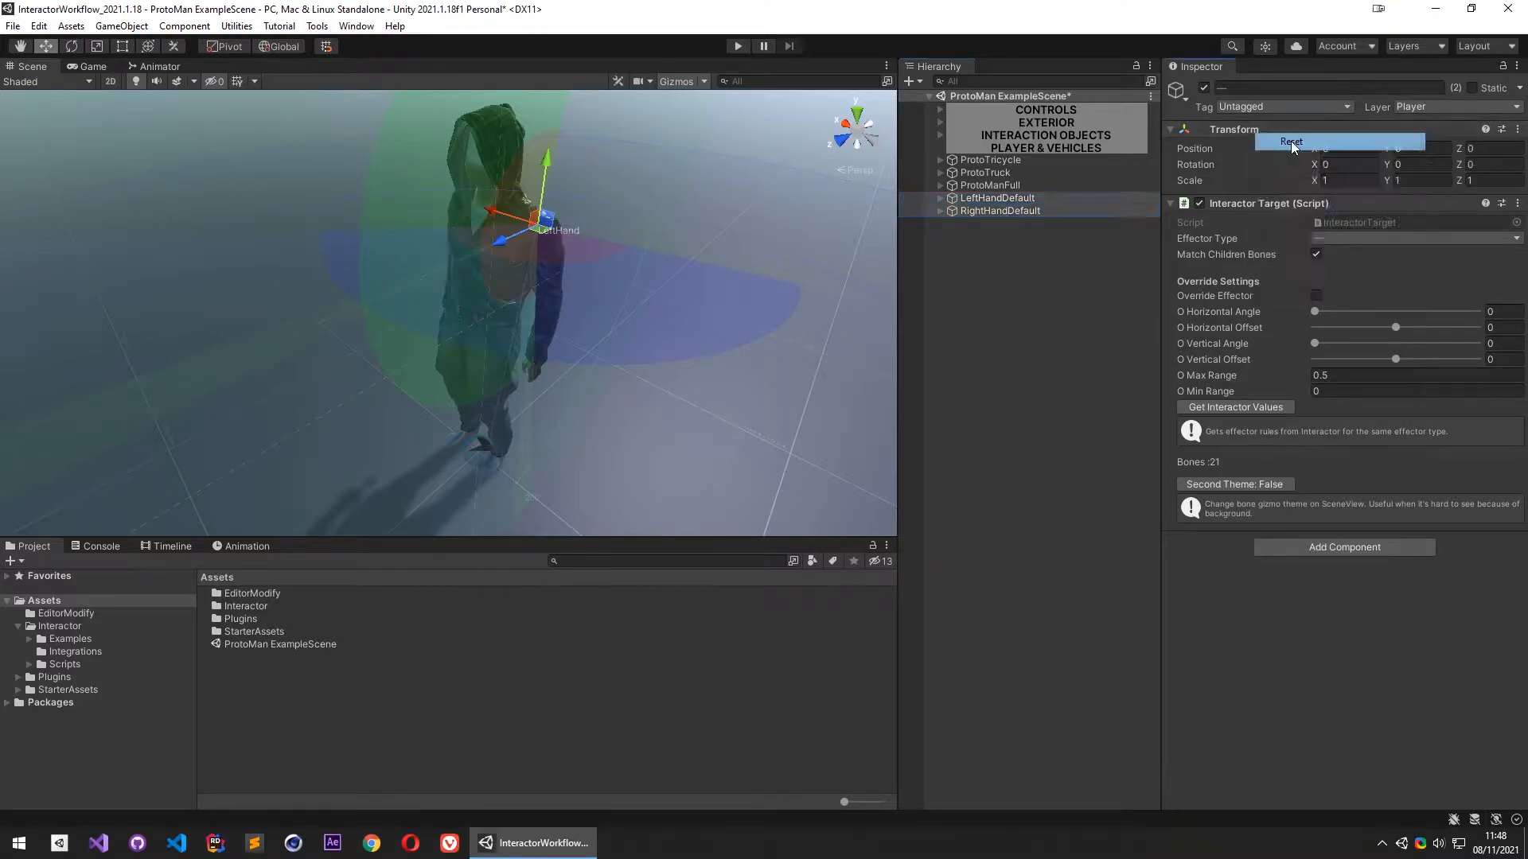
{"action": "key", "text": "f"}
{"action": "scroll", "coordinate": [478, 264], "scroll_direction": "up", "scroll_amount": 8}
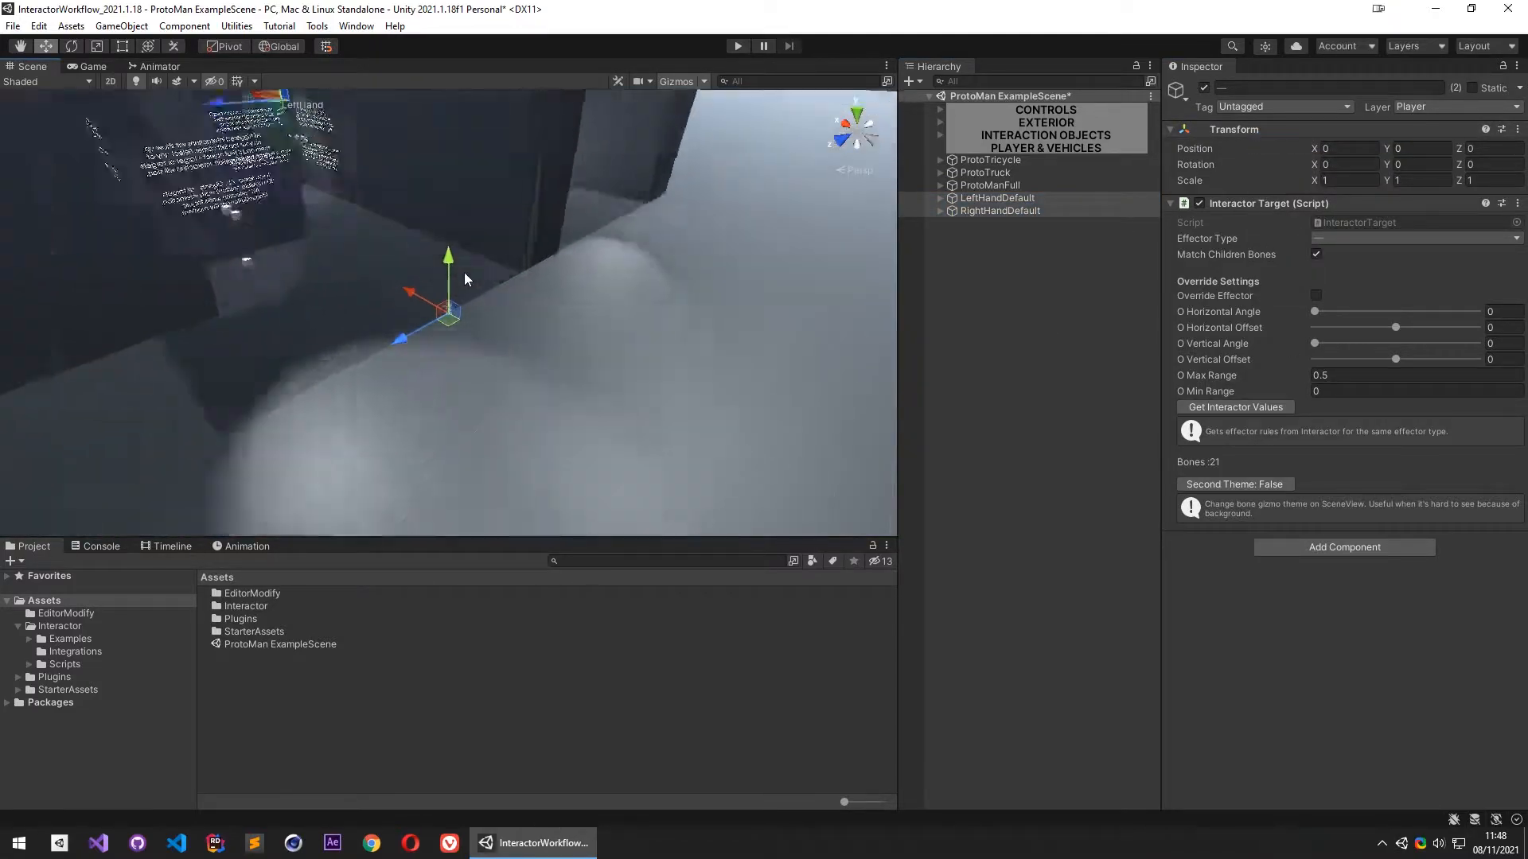
{"action": "right_click_drag", "start_coordinate": [404, 319], "coordinate": [1035, 350], "text": "alt"}
{"action": "left_click_drag", "start_coordinate": [483, 392], "coordinate": [414, 323], "text": "alt"}
Deactivate the RightHandDefault object and select LeftHandDefault to inspect it alone
{"action": "left_click", "coordinate": [998, 198]}
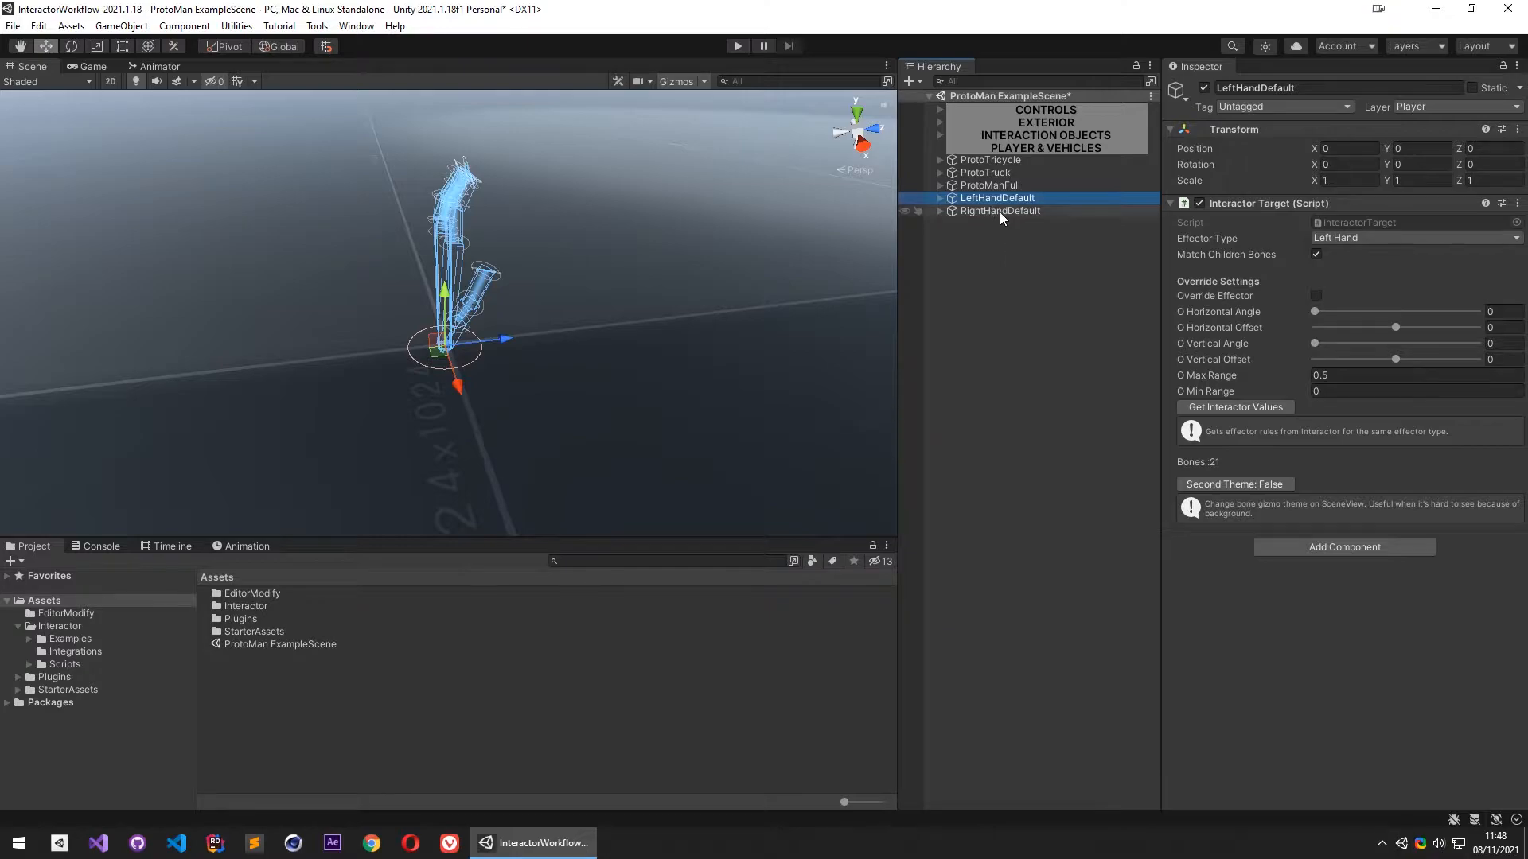
{"action": "left_click", "coordinate": [972, 210]}
{"action": "left_click", "coordinate": [1204, 88]}
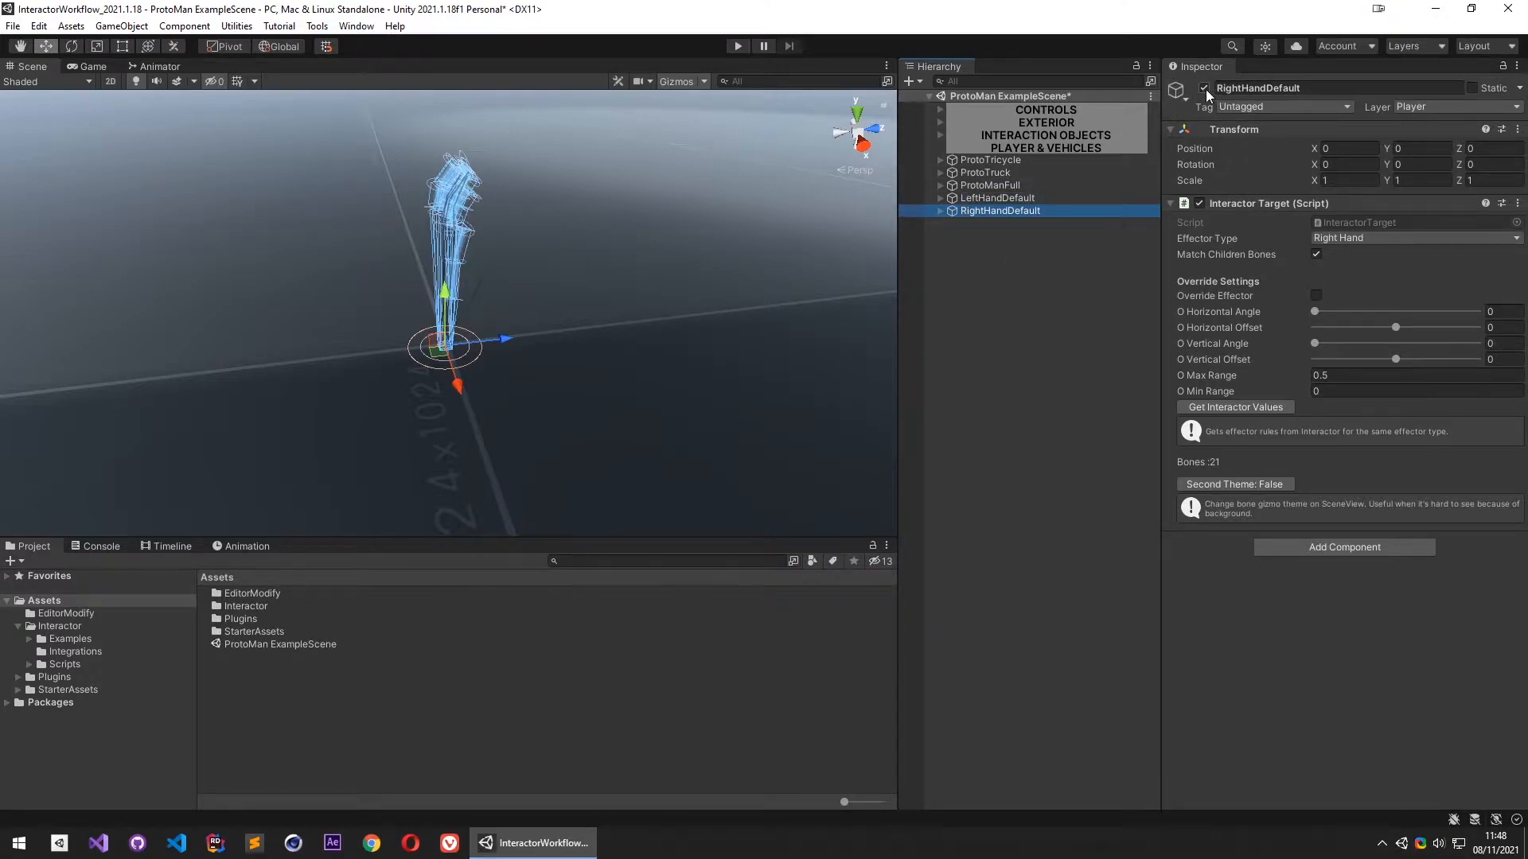
{"action": "left_click", "coordinate": [996, 187]}
{"action": "left_click", "coordinate": [998, 195]}
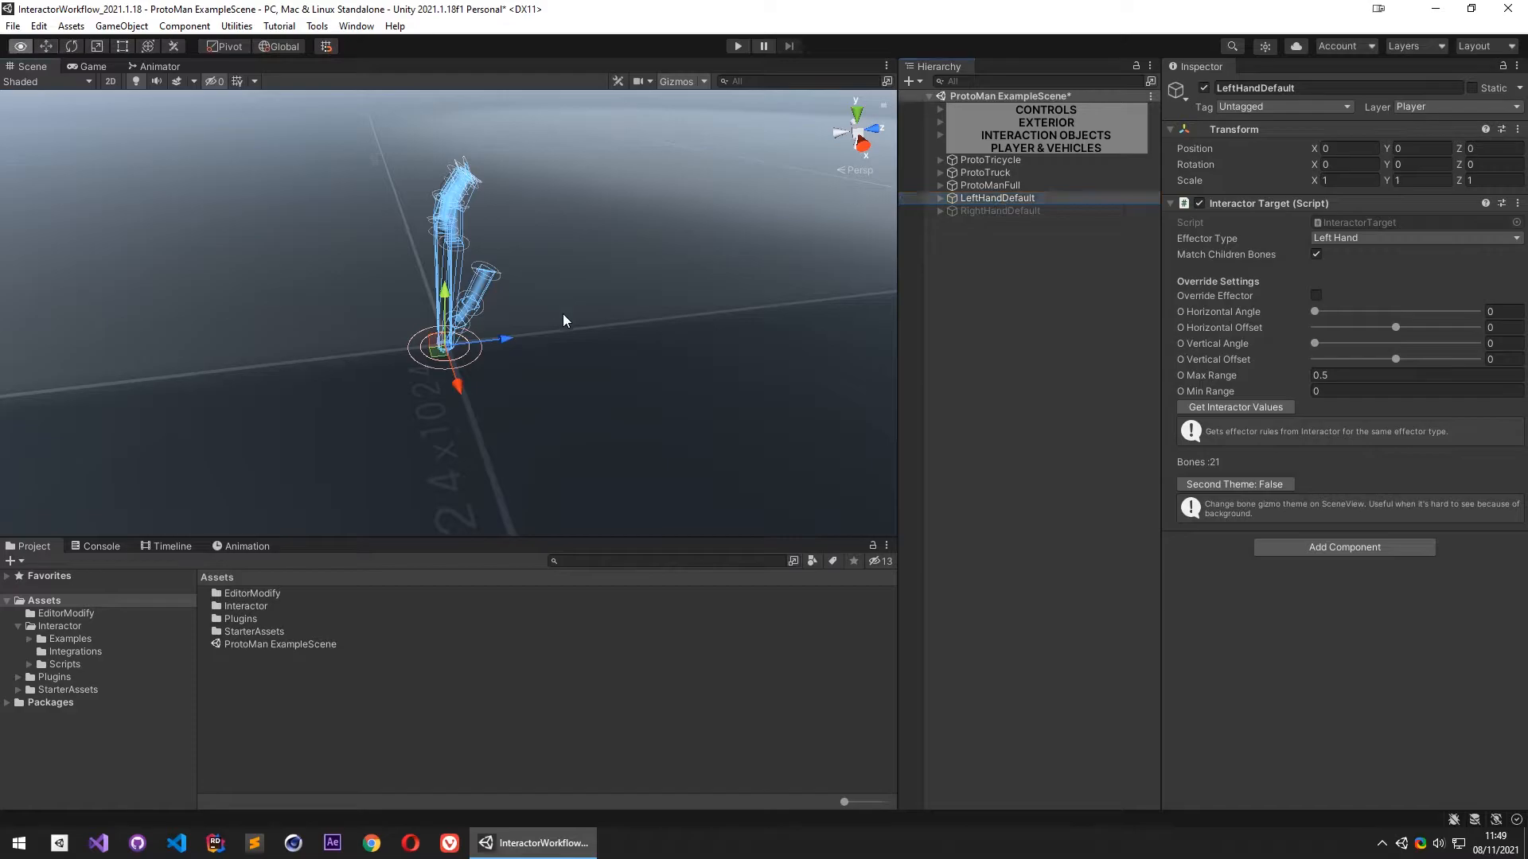
{"action": "right_click_drag", "start_coordinate": [568, 376], "coordinate": [591, 340]}
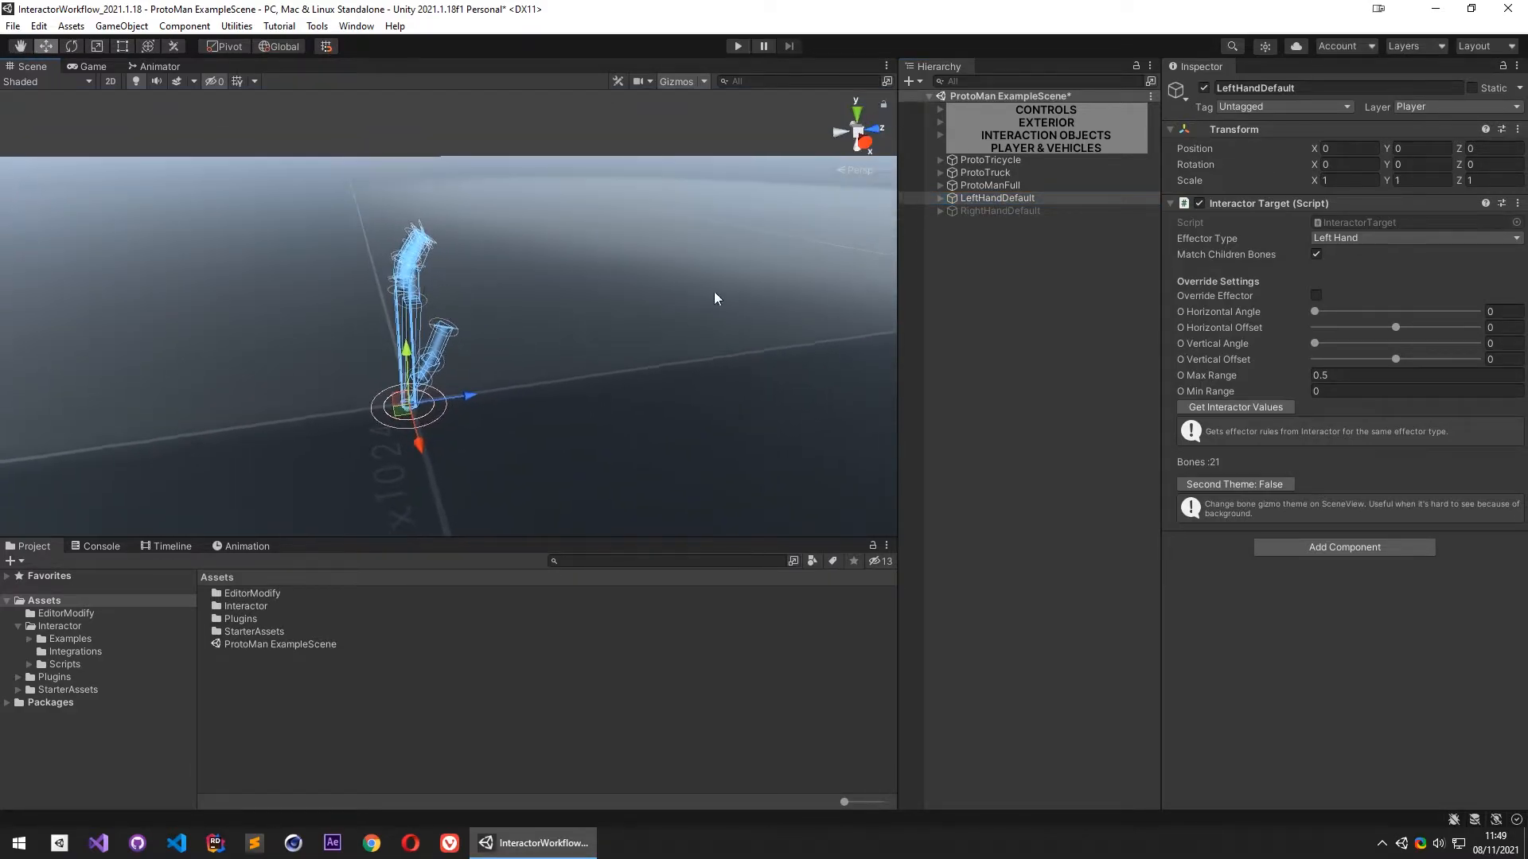
Create a sphere object at the scene root and set its scale to 0.01 on all three axes
{"action": "middle_click_drag", "start_coordinate": [617, 318], "coordinate": [678, 303]}
{"action": "right_click", "coordinate": [968, 264]}
{"action": "mouse_move", "coordinate": [1026, 471]}
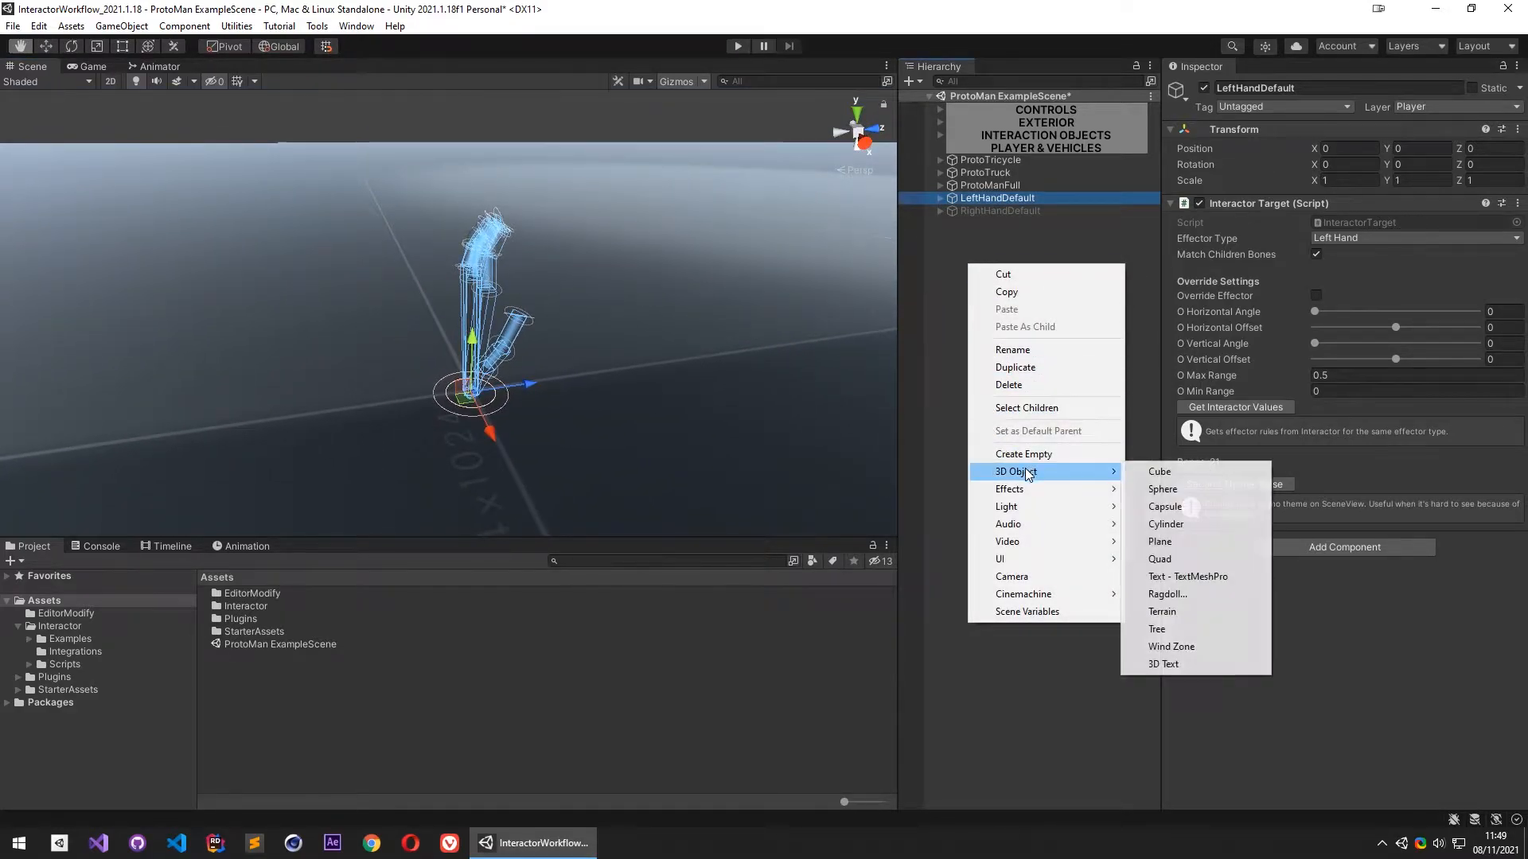
{"action": "left_click", "coordinate": [1181, 488]}
{"action": "left_click", "coordinate": [1358, 181]}
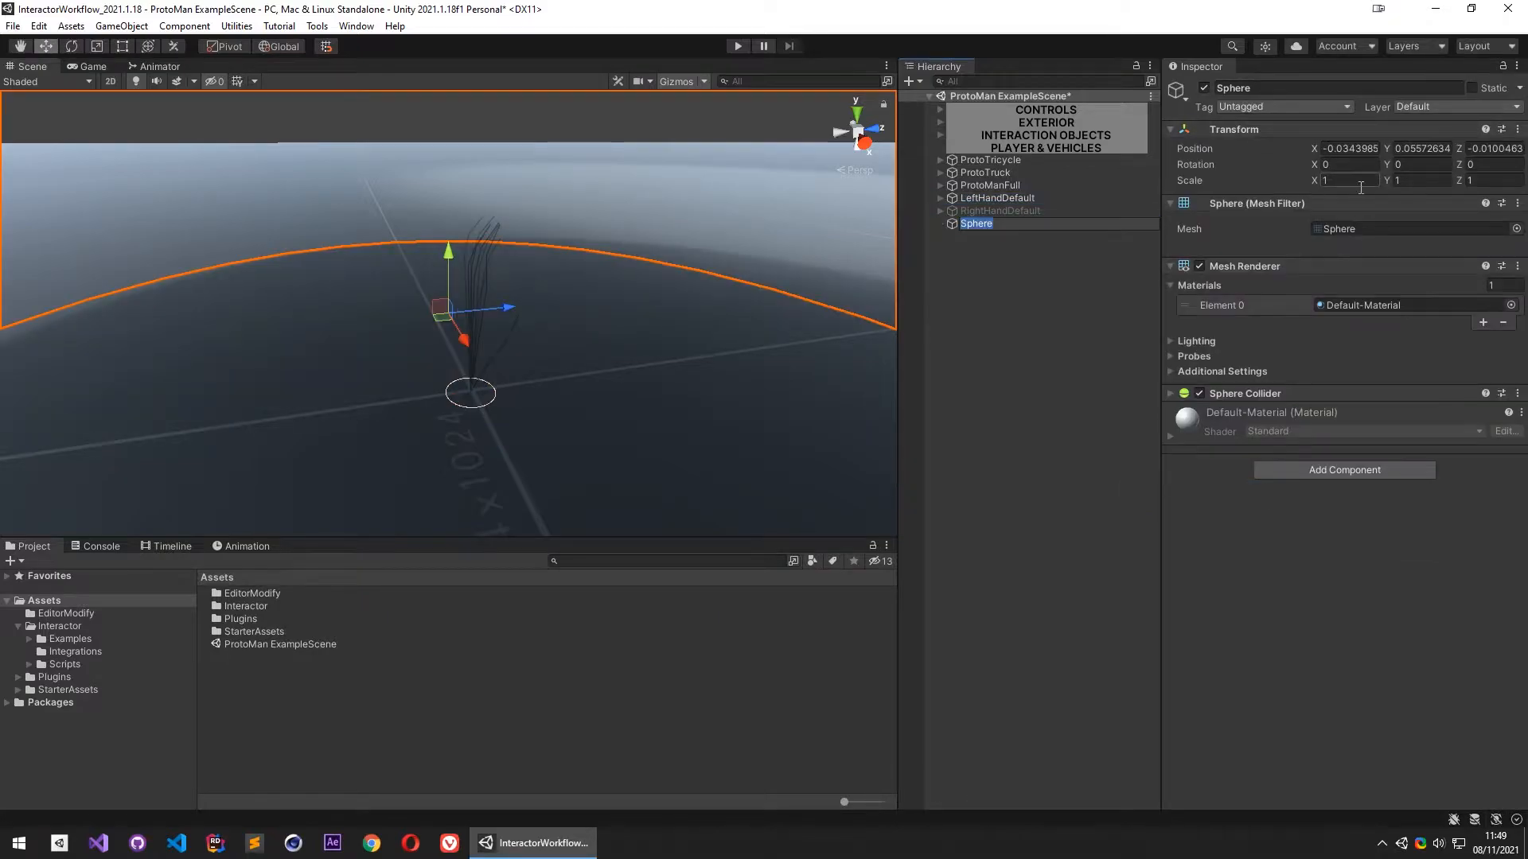
{"action": "key", "text": "BackSpace"}
{"action": "type", "text": ".01"}
{"action": "left_click", "coordinate": [1431, 181]}
{"action": "type", "text": ".01"}
{"action": "left_click", "coordinate": [1486, 182]}
{"action": "type", "text": "0.01"}
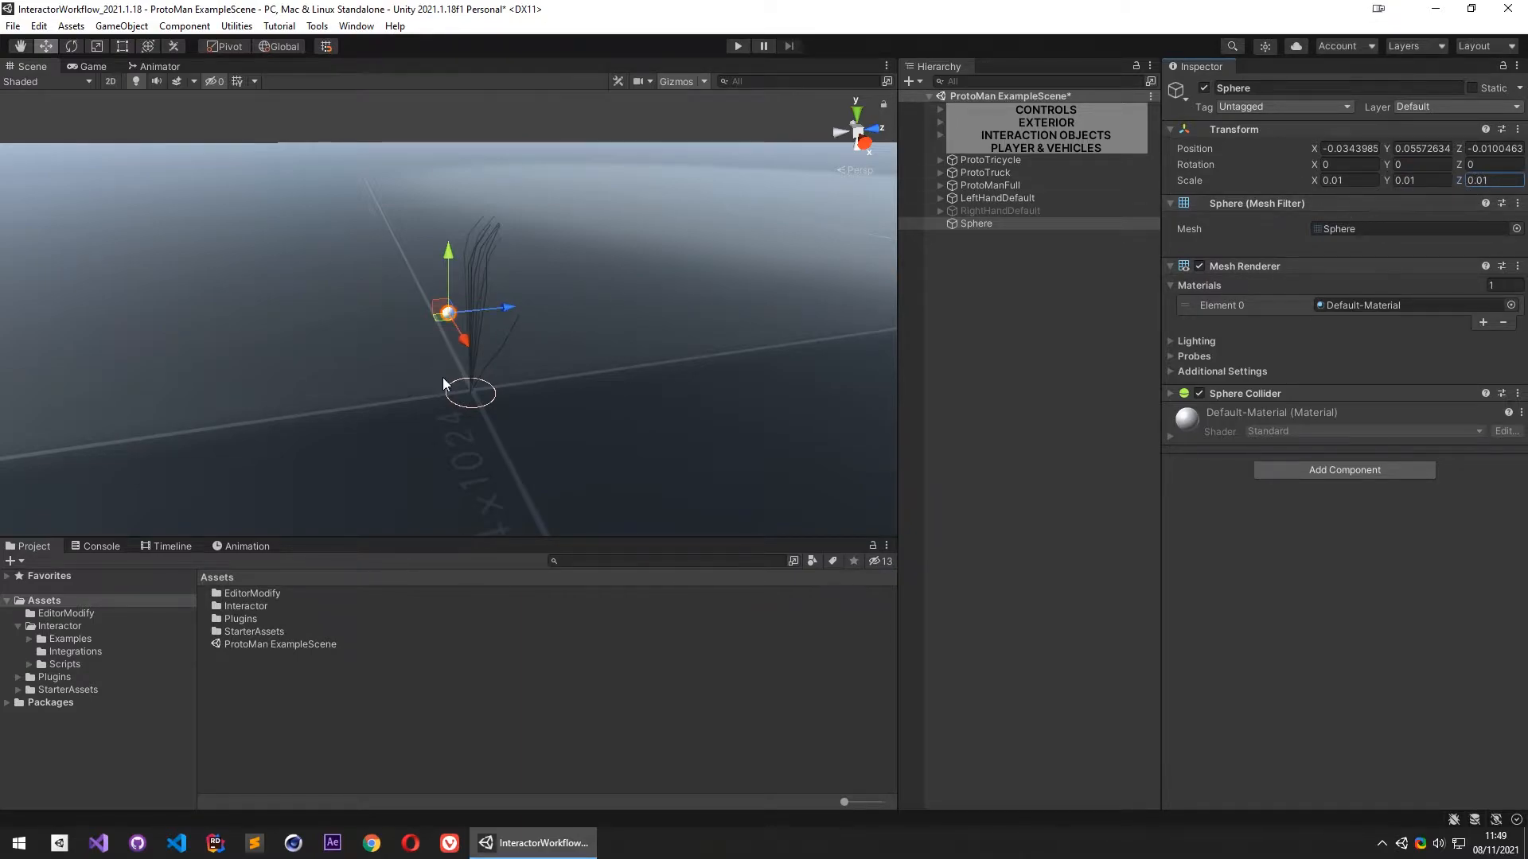
Set the sphere's position to 0, 0, 0 so it marks the world origin
{"action": "left_click_drag", "start_coordinate": [439, 376], "coordinate": [496, 390], "text": "alt"}
{"action": "left_click", "coordinate": [1349, 149]}
{"action": "type", "text": "0"}
{"action": "left_click", "coordinate": [1422, 149]}
{"action": "type", "text": "0"}
{"action": "left_click", "coordinate": [1490, 149]}
{"action": "type", "text": "0"}
{"action": "left_click_drag", "start_coordinate": [484, 352], "coordinate": [659, 374], "text": "alt"}
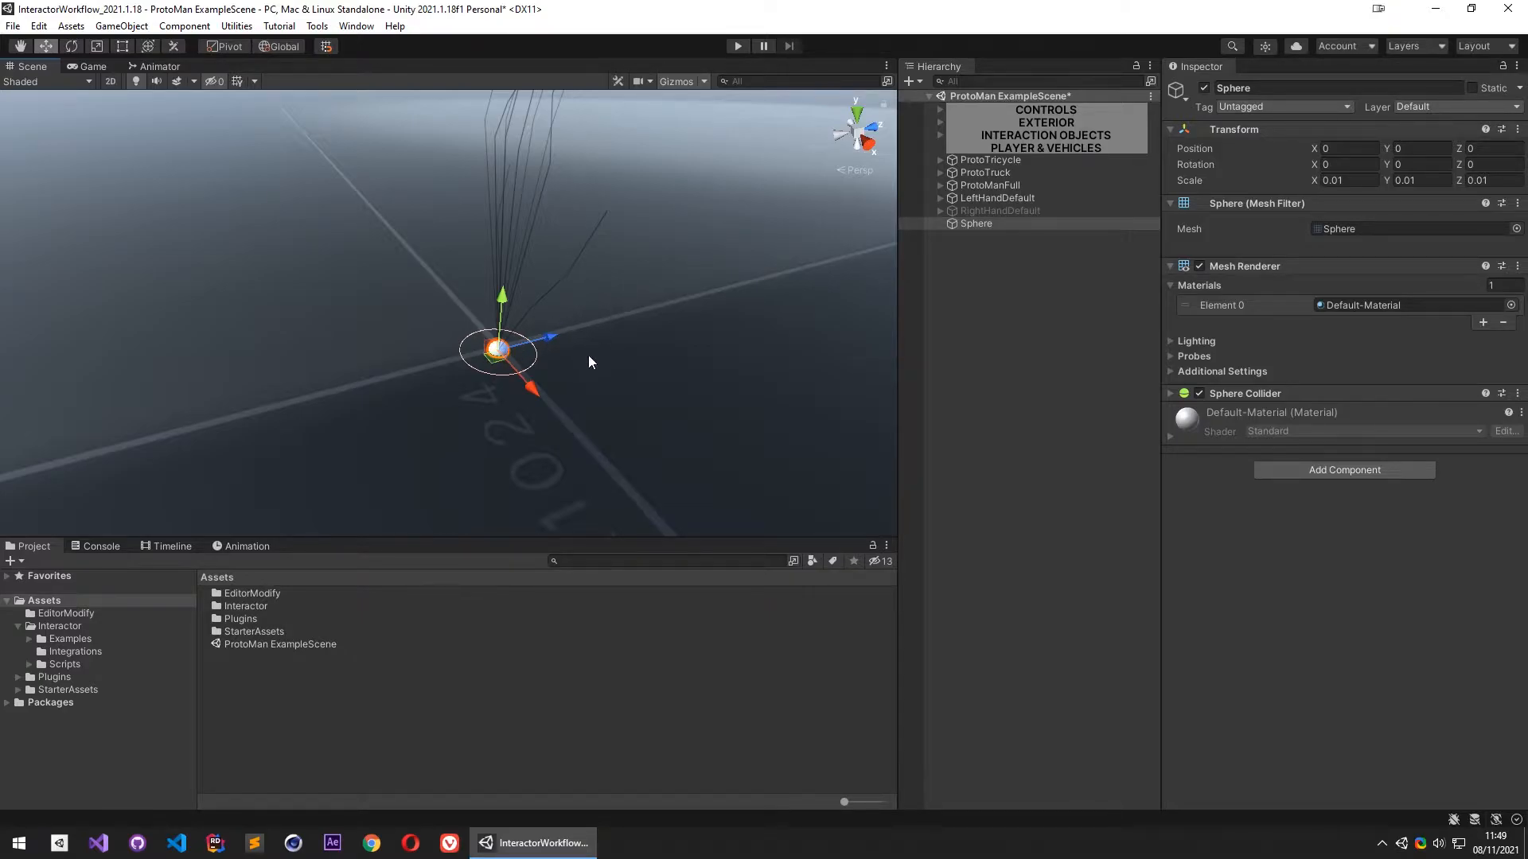
Move LeftHandDefault to about Y -0.0532 and Z -0.0317 so that the sphere sits in front of its palm
{"action": "left_click", "coordinate": [998, 198]}
{"action": "left_click_drag", "start_coordinate": [611, 331], "coordinate": [485, 366], "text": "alt"}
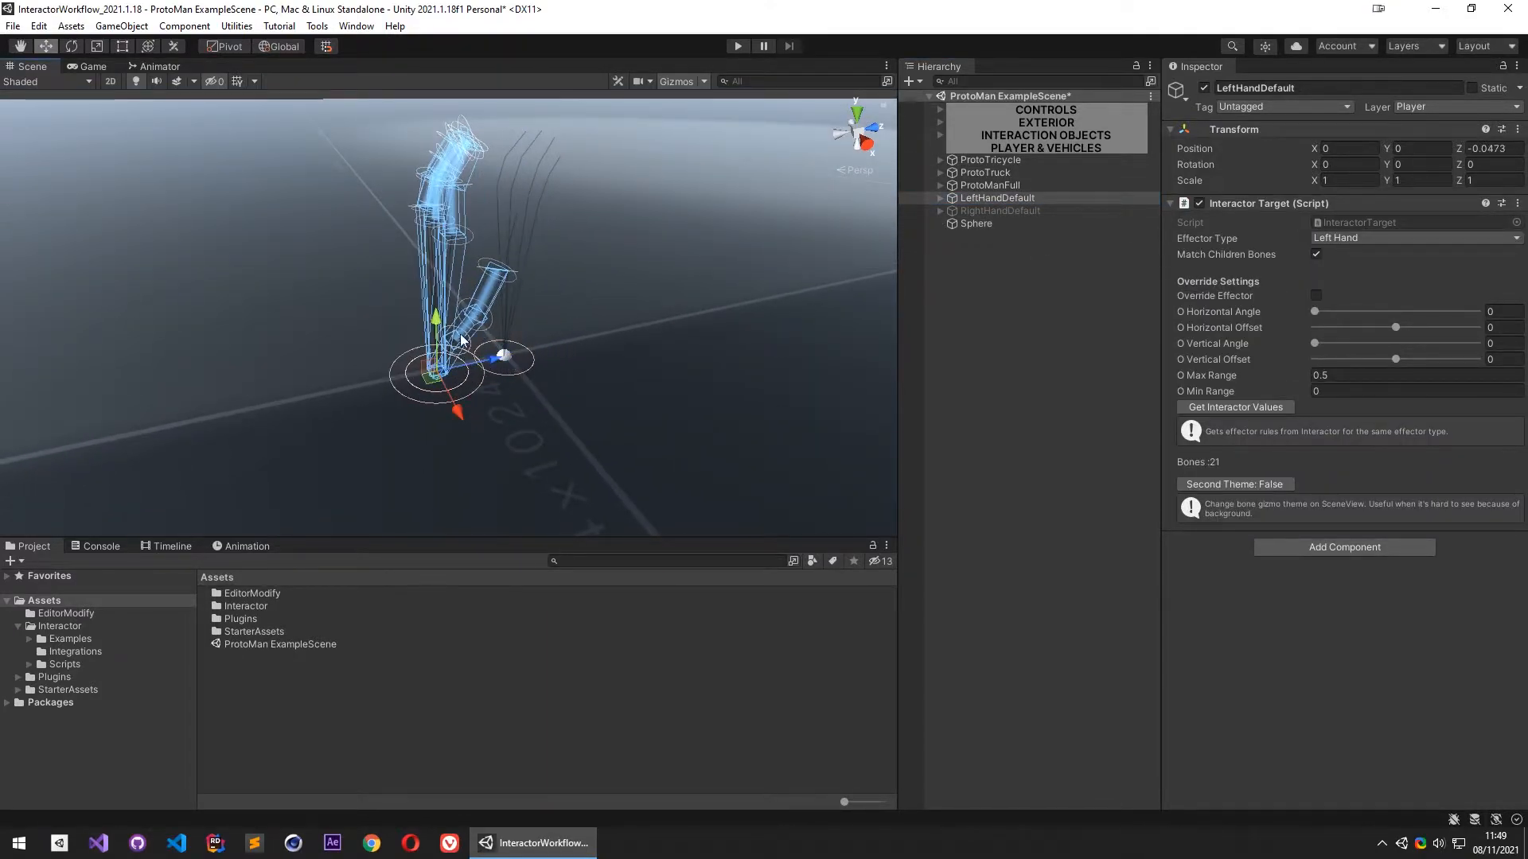
{"action": "left_click", "coordinate": [993, 240]}
{"action": "left_click", "coordinate": [999, 199]}
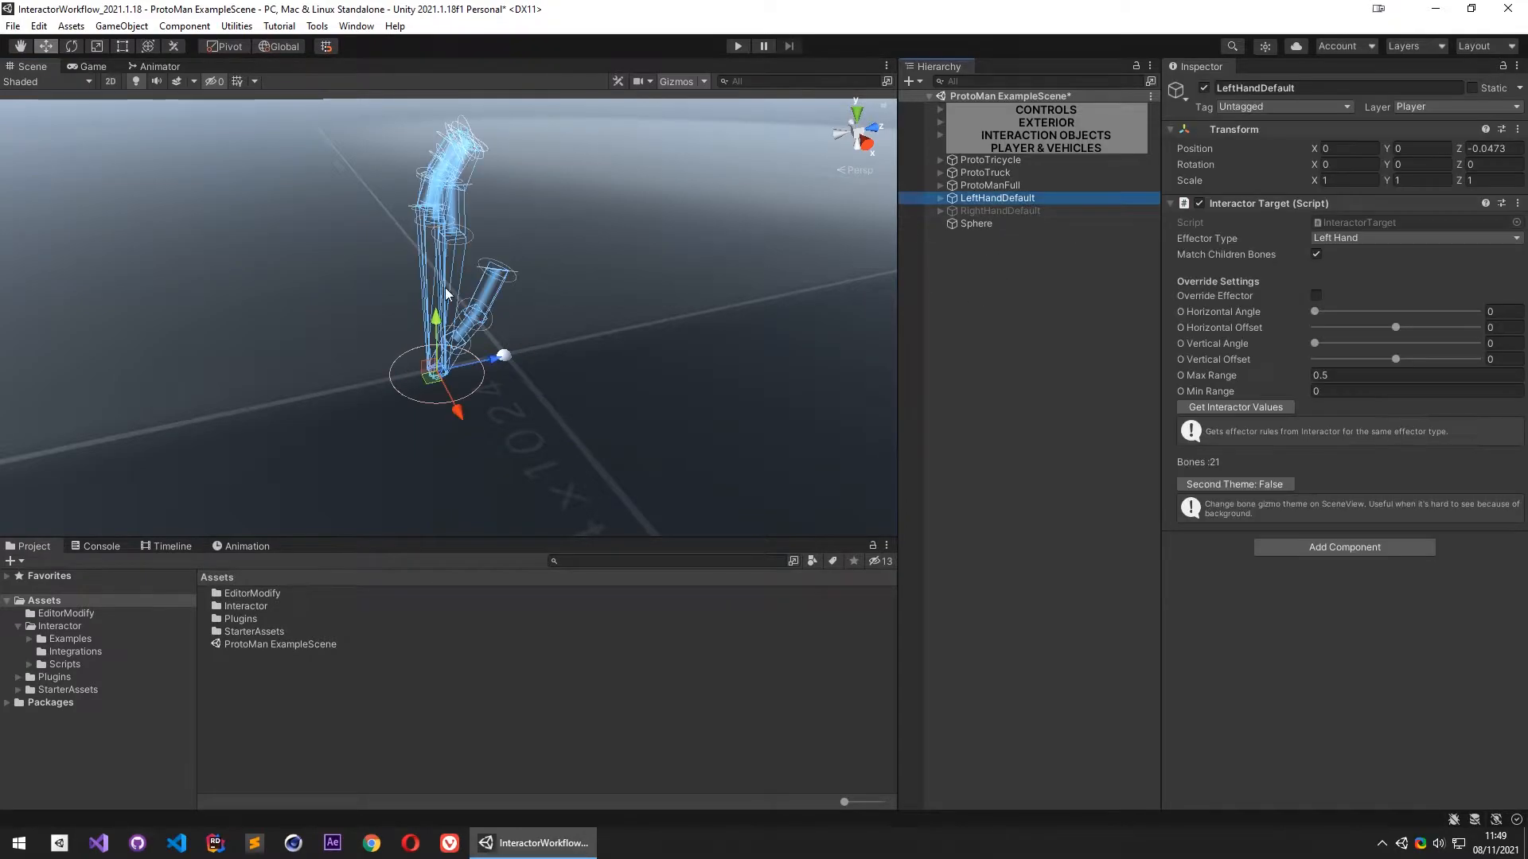
{"action": "left_click_drag", "start_coordinate": [449, 390], "coordinate": [666, 371]}
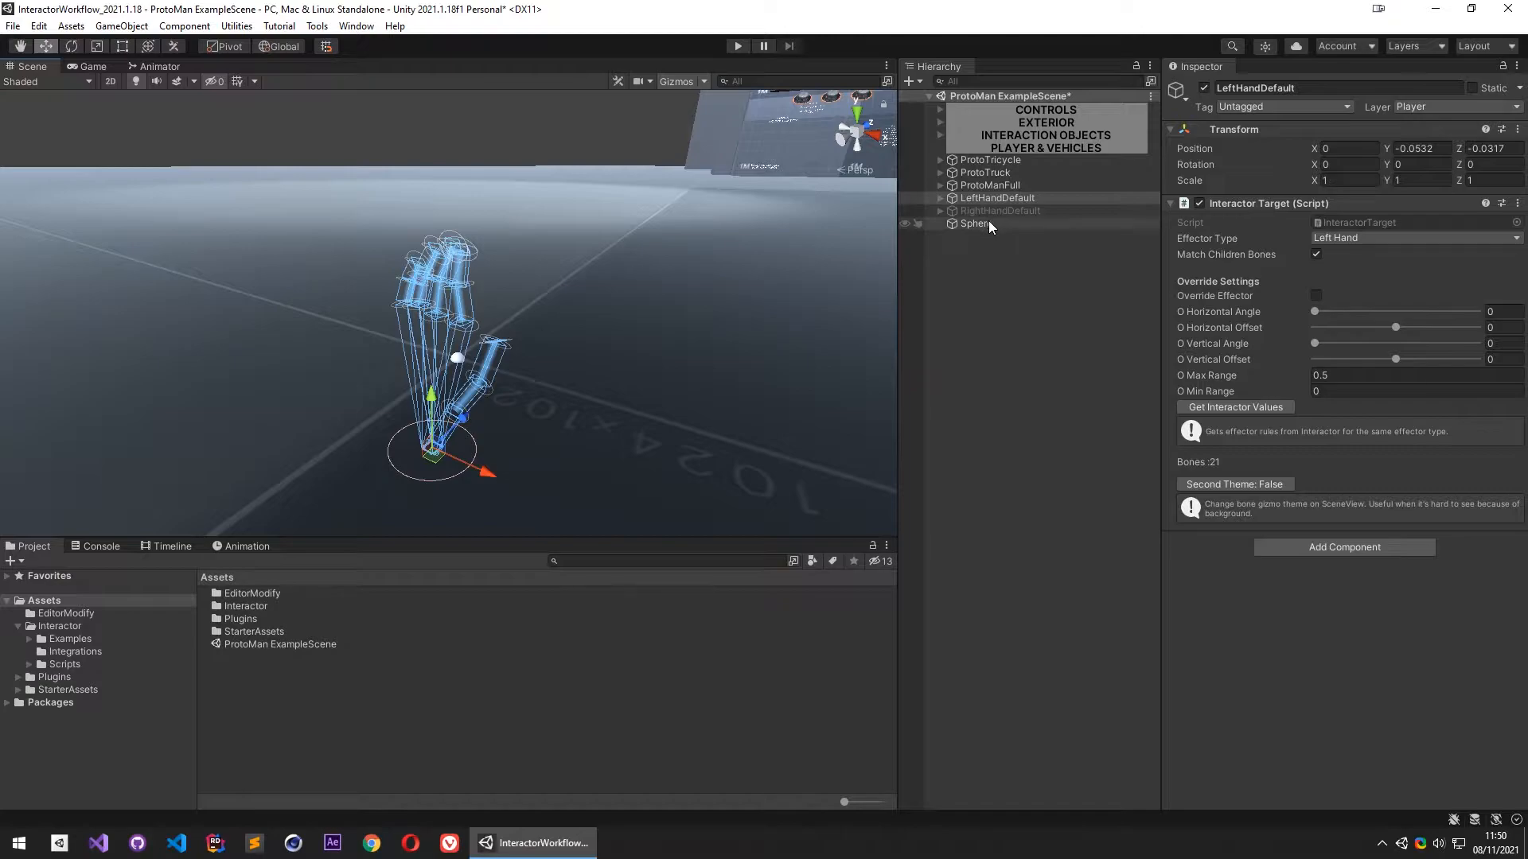
Parent LeftHandDefault to the sphere and test the pivot by rotating the sphere to about 85.74 on X
{"action": "left_click_drag", "start_coordinate": [993, 199], "coordinate": [990, 222]}
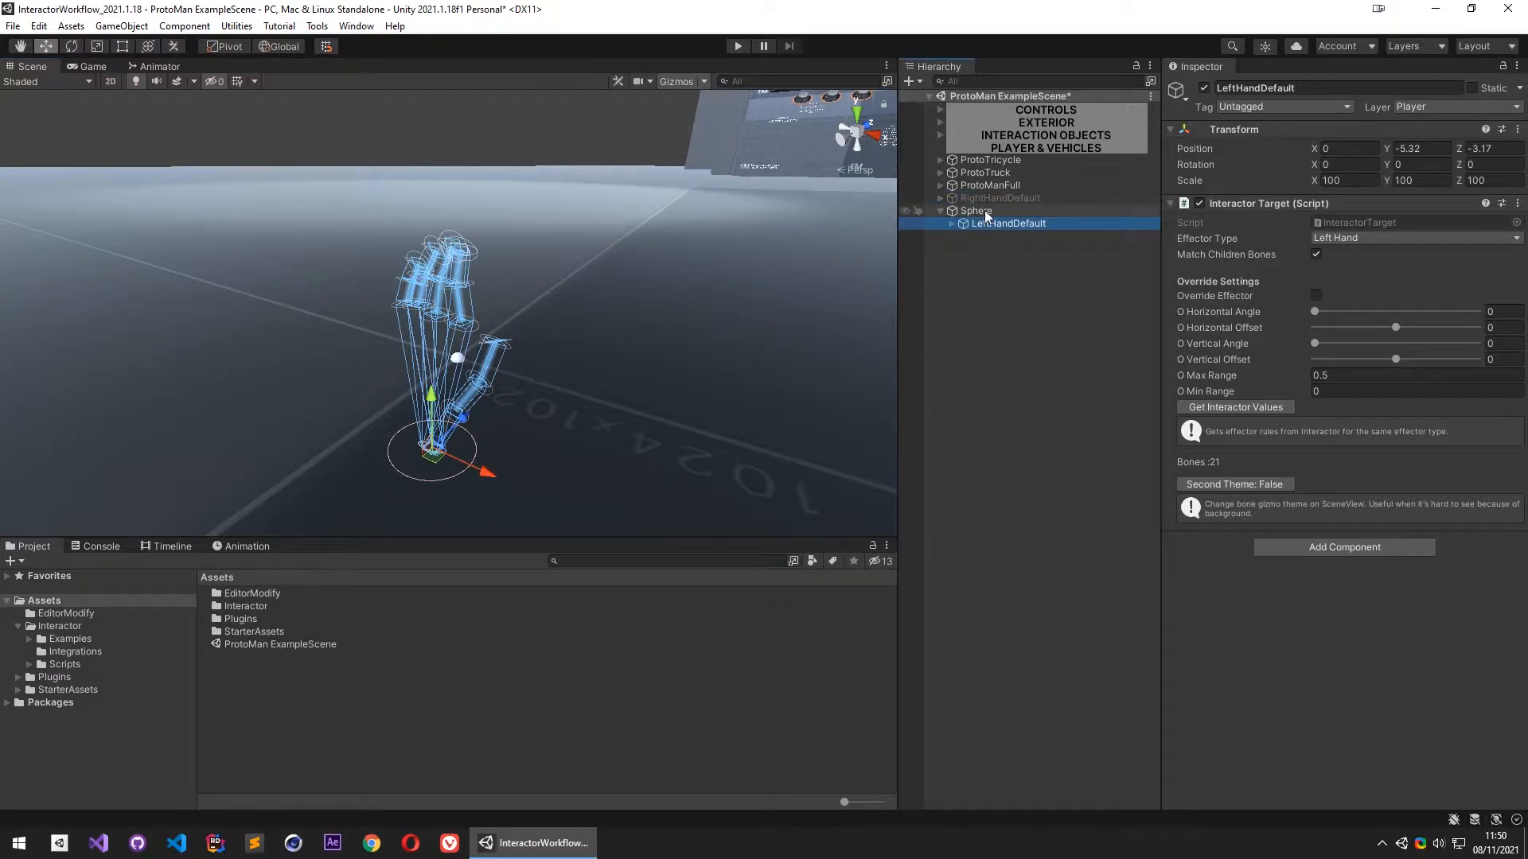
{"action": "left_click", "coordinate": [986, 212]}
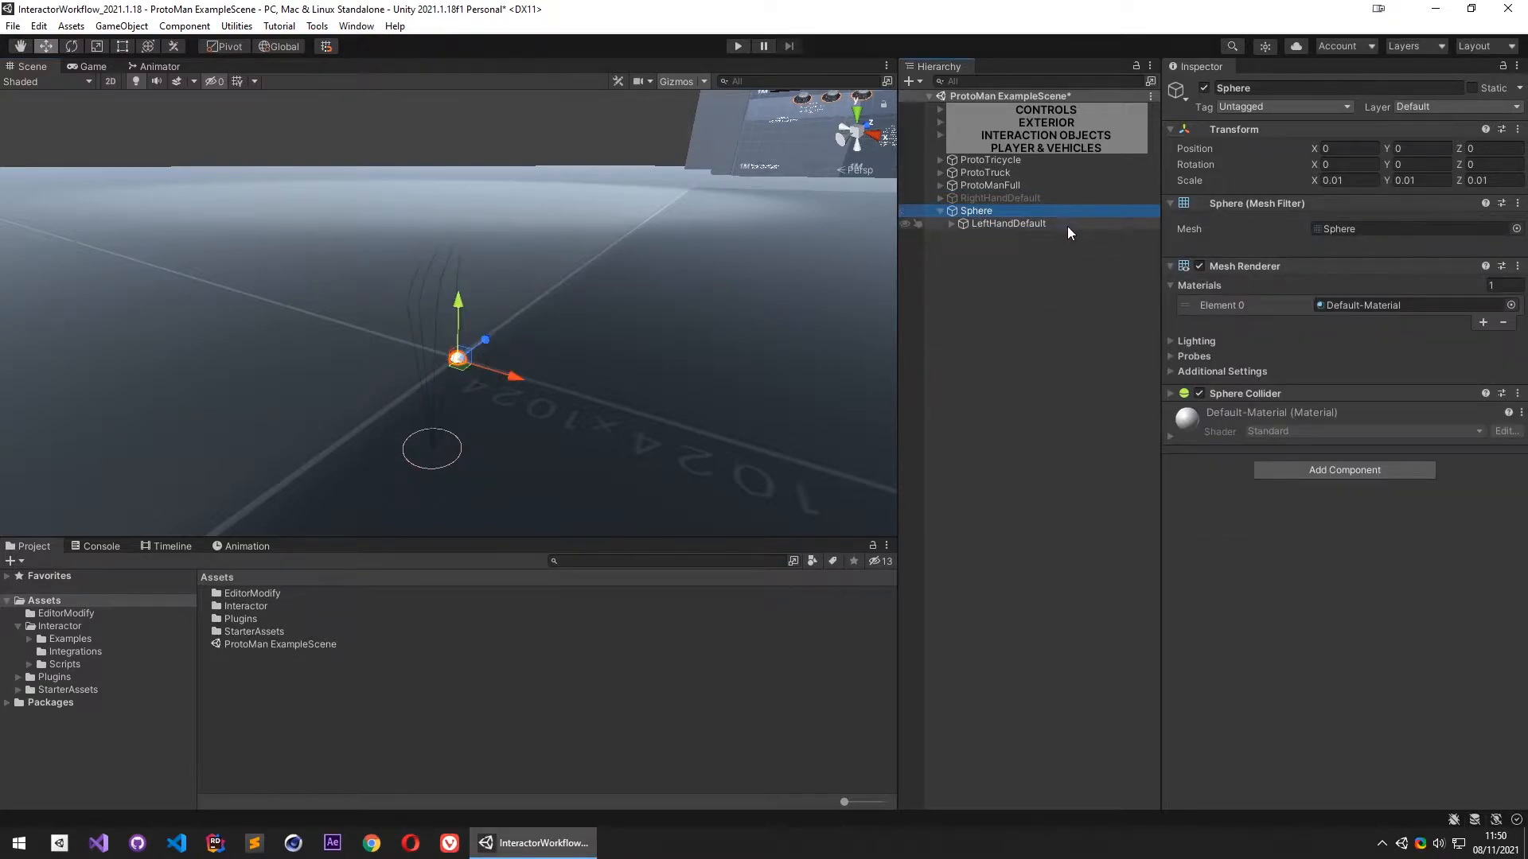
{"action": "left_click", "coordinate": [1332, 166]}
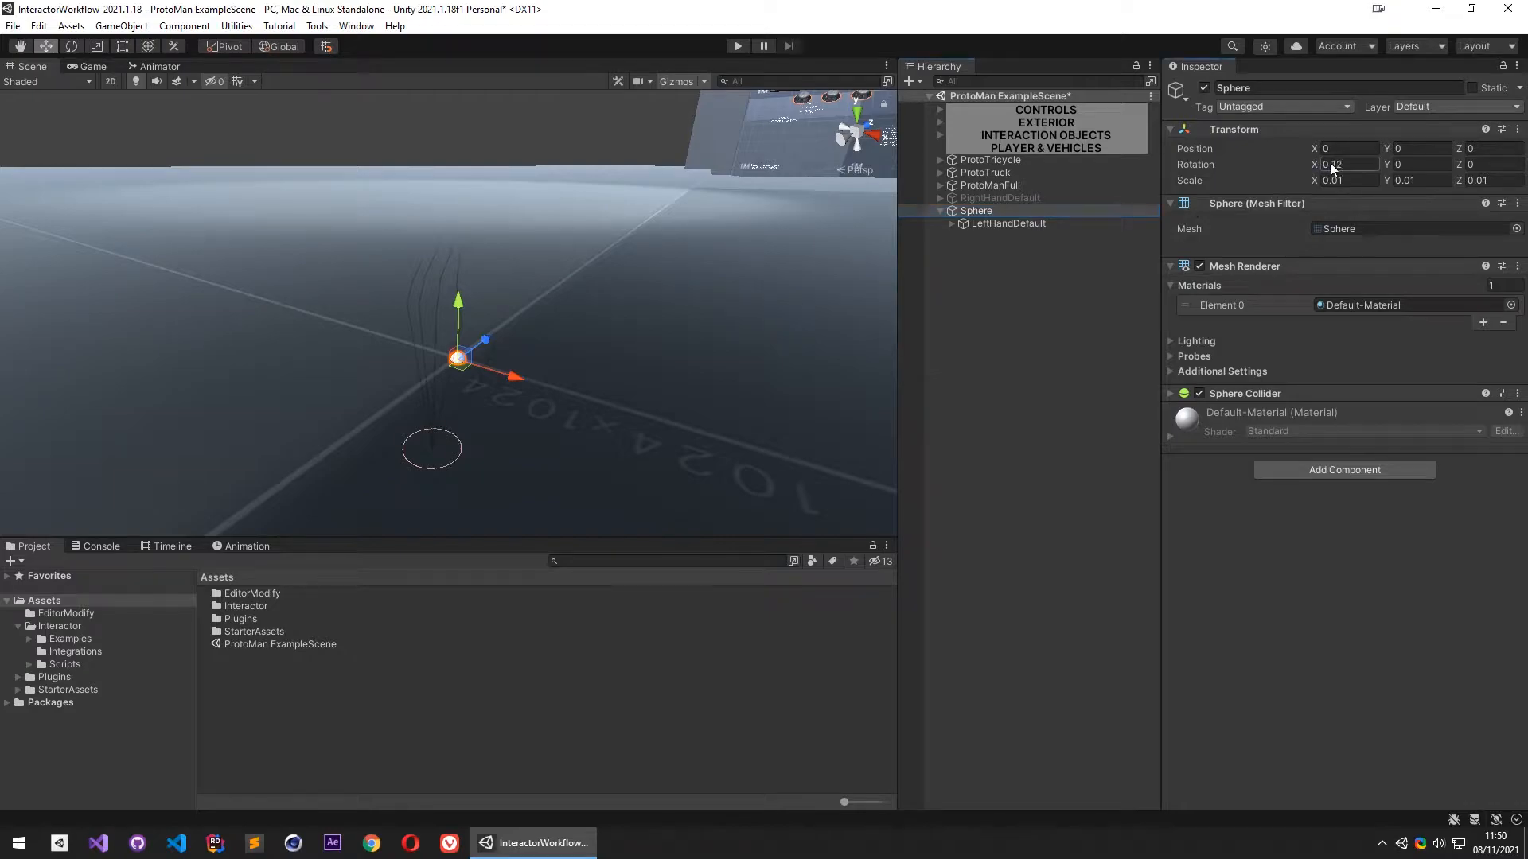
{"action": "left_click_drag", "start_coordinate": [222, 165], "coordinate": [571, 96]}
{"action": "right_click_drag", "start_coordinate": [475, 317], "coordinate": [414, 259]}
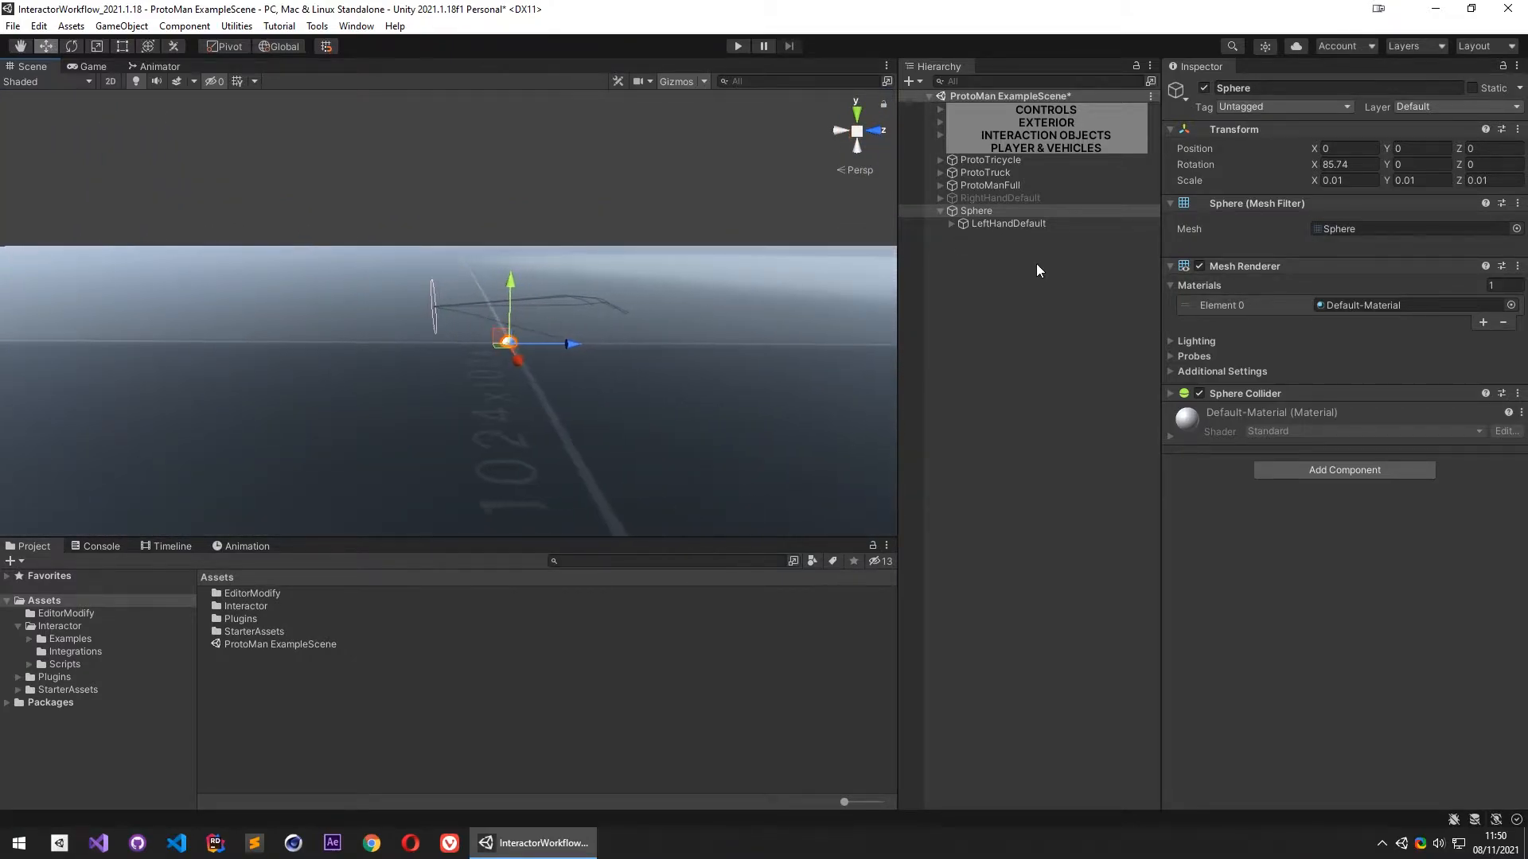
Undo the sphere's test rotation and move LeftHandDefault out of the sphere to the scene root
{"action": "left_click_drag", "start_coordinate": [986, 223], "coordinate": [984, 256]}
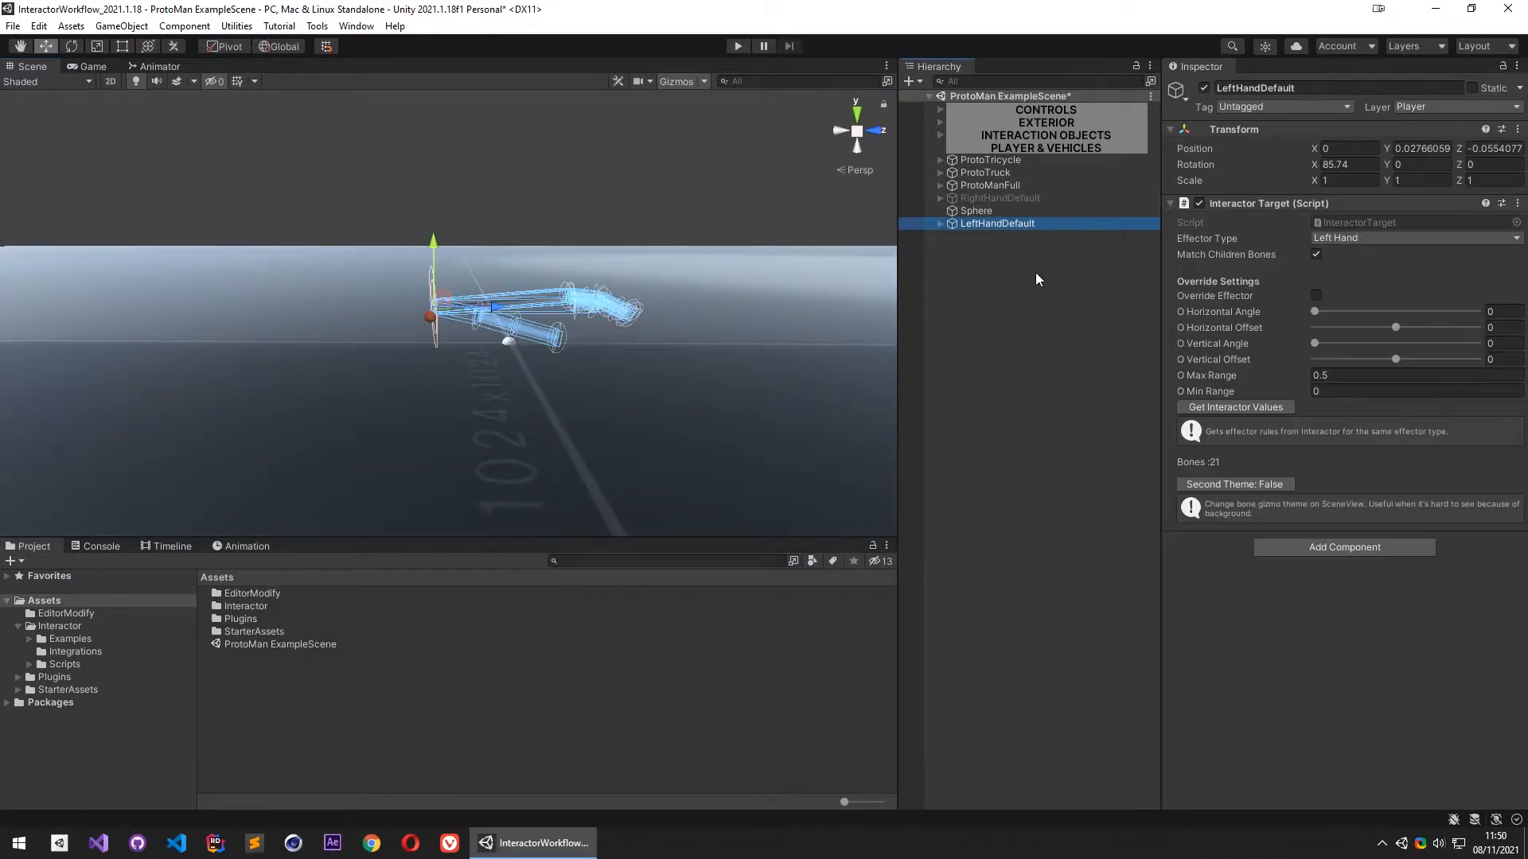
{"action": "left_click_drag", "start_coordinate": [563, 319], "coordinate": [477, 369], "text": "alt"}
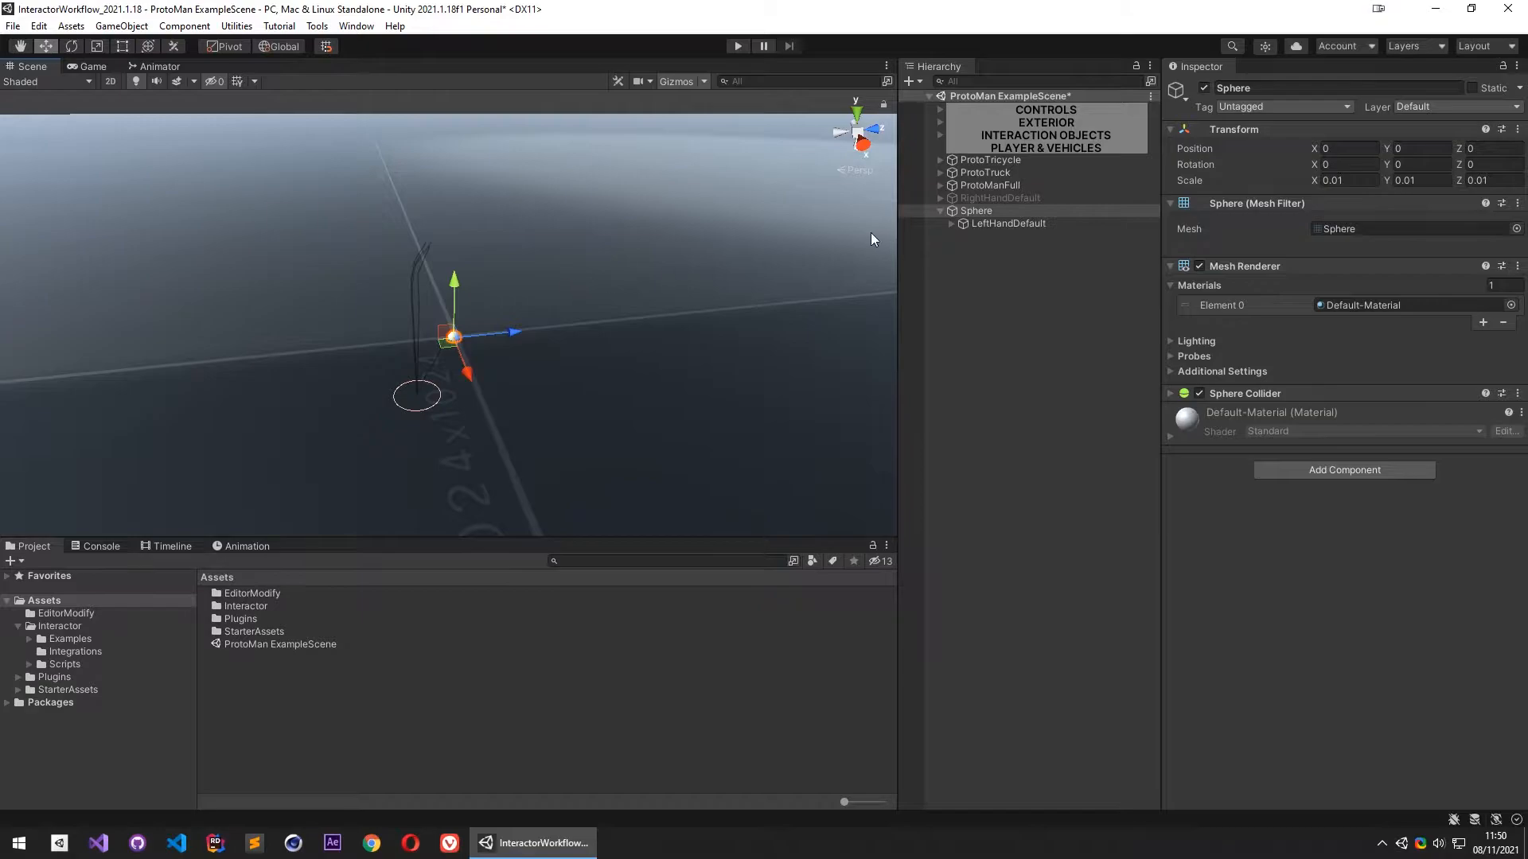
{"action": "left_click", "coordinate": [1006, 222]}
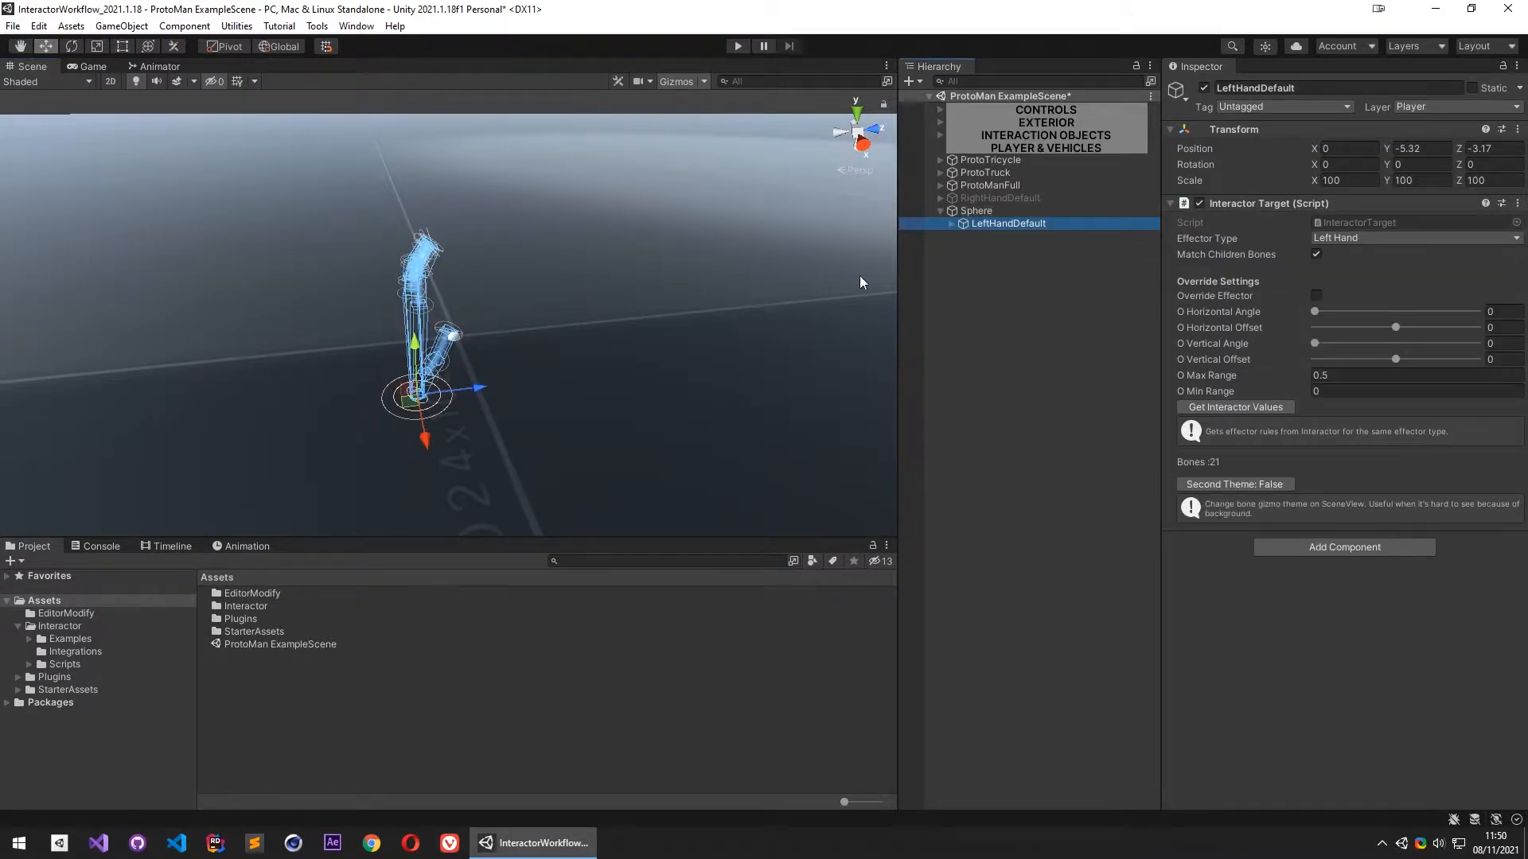
{"action": "left_click_drag", "start_coordinate": [1028, 224], "coordinate": [1015, 274]}
{"action": "left_click_drag", "start_coordinate": [488, 393], "coordinate": [481, 266], "text": "alt"}
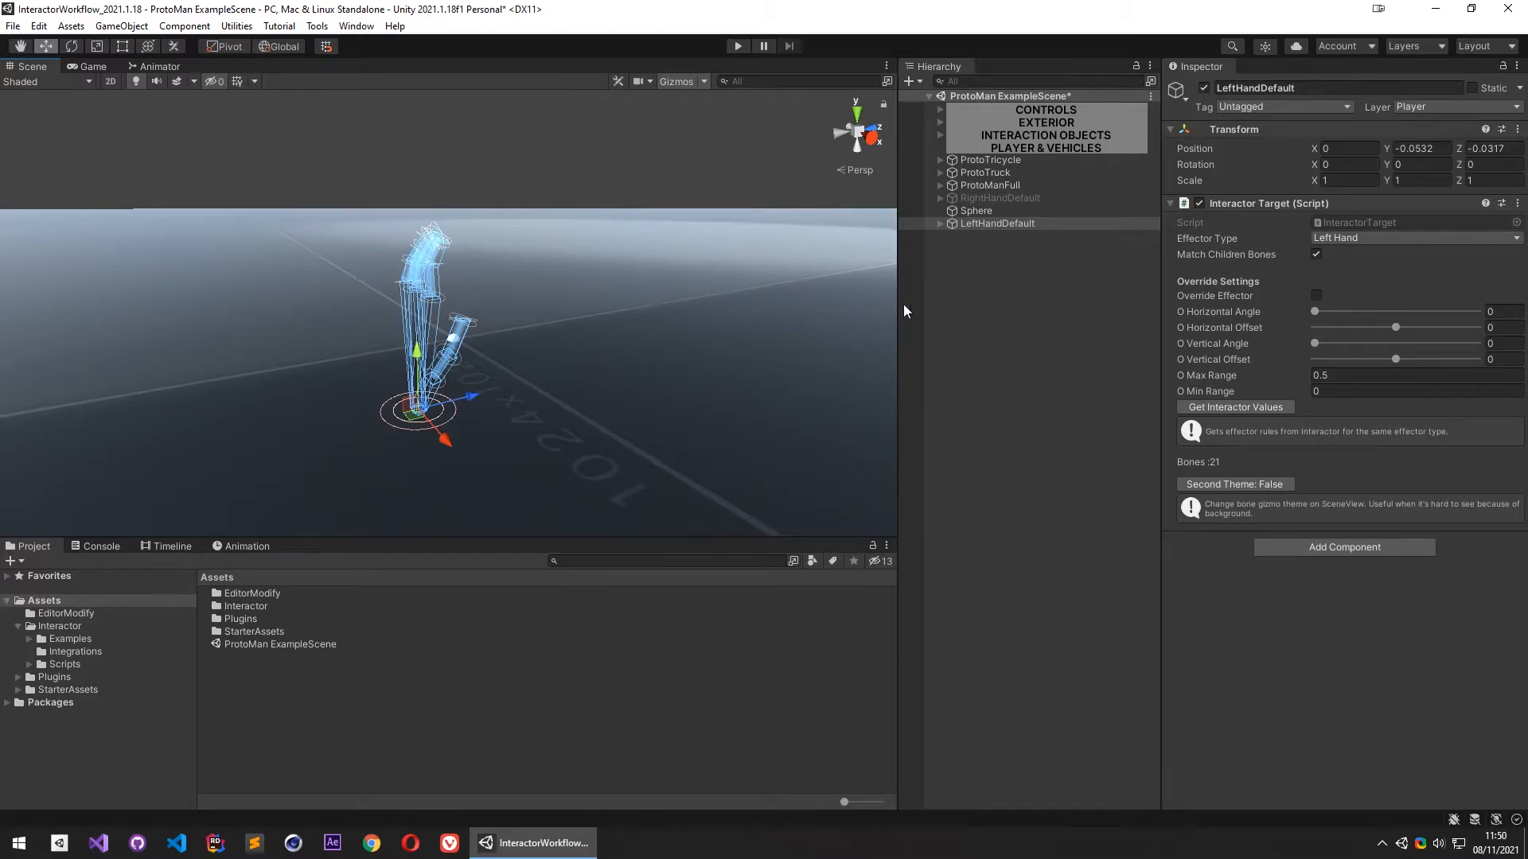
Save LeftHandDefault as a prefab in the Assets folder and delete its instance from the scene
{"action": "left_click_drag", "start_coordinate": [1007, 226], "coordinate": [670, 666]}
{"action": "left_click_drag", "start_coordinate": [365, 703], "coordinate": [365, 703]}
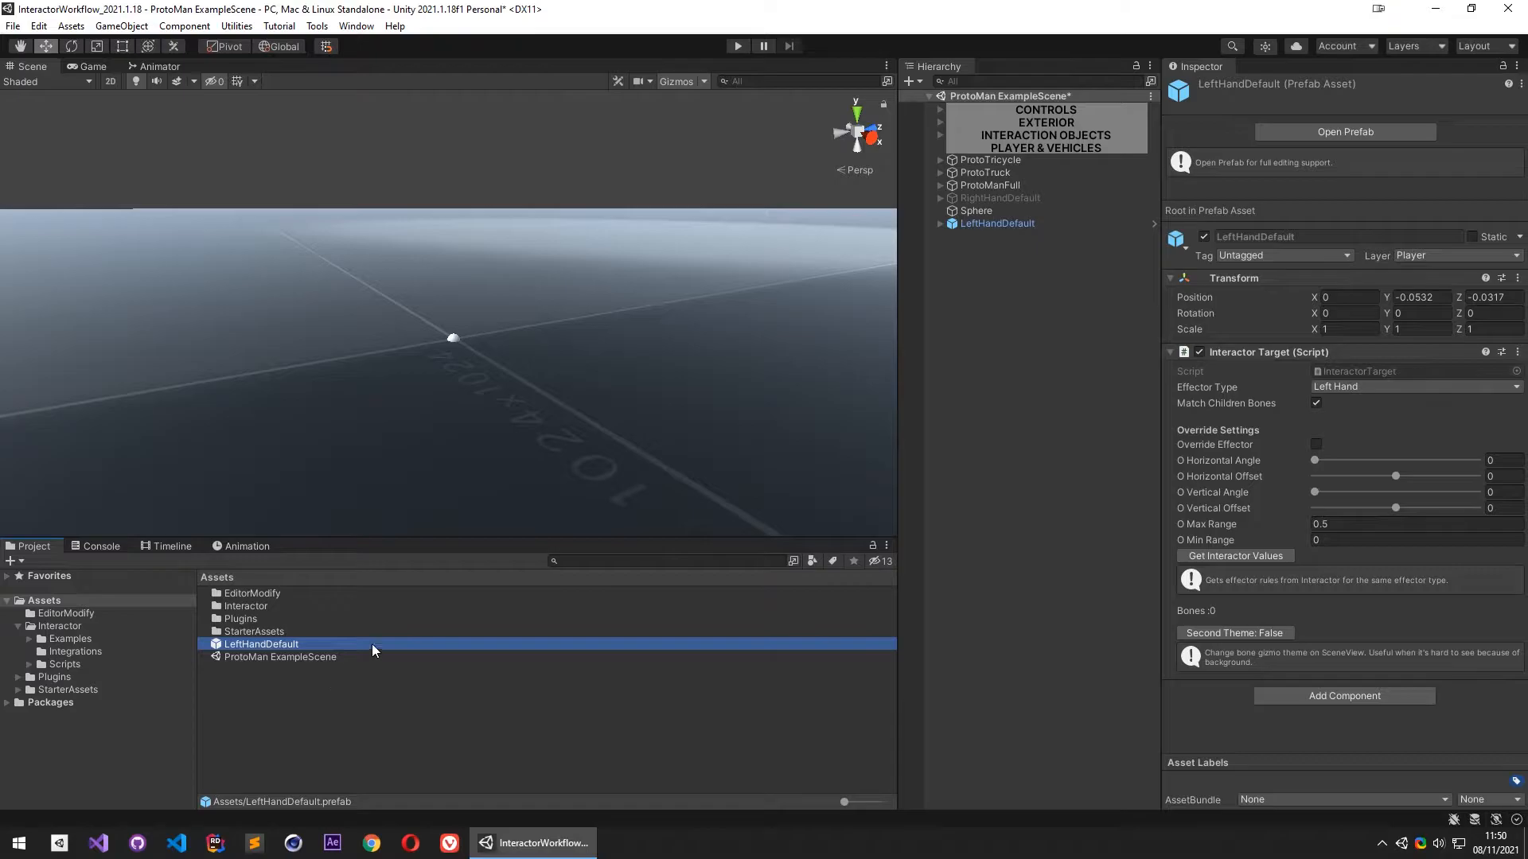
{"action": "left_click", "coordinate": [985, 224]}
{"action": "key", "text": "Delete"}
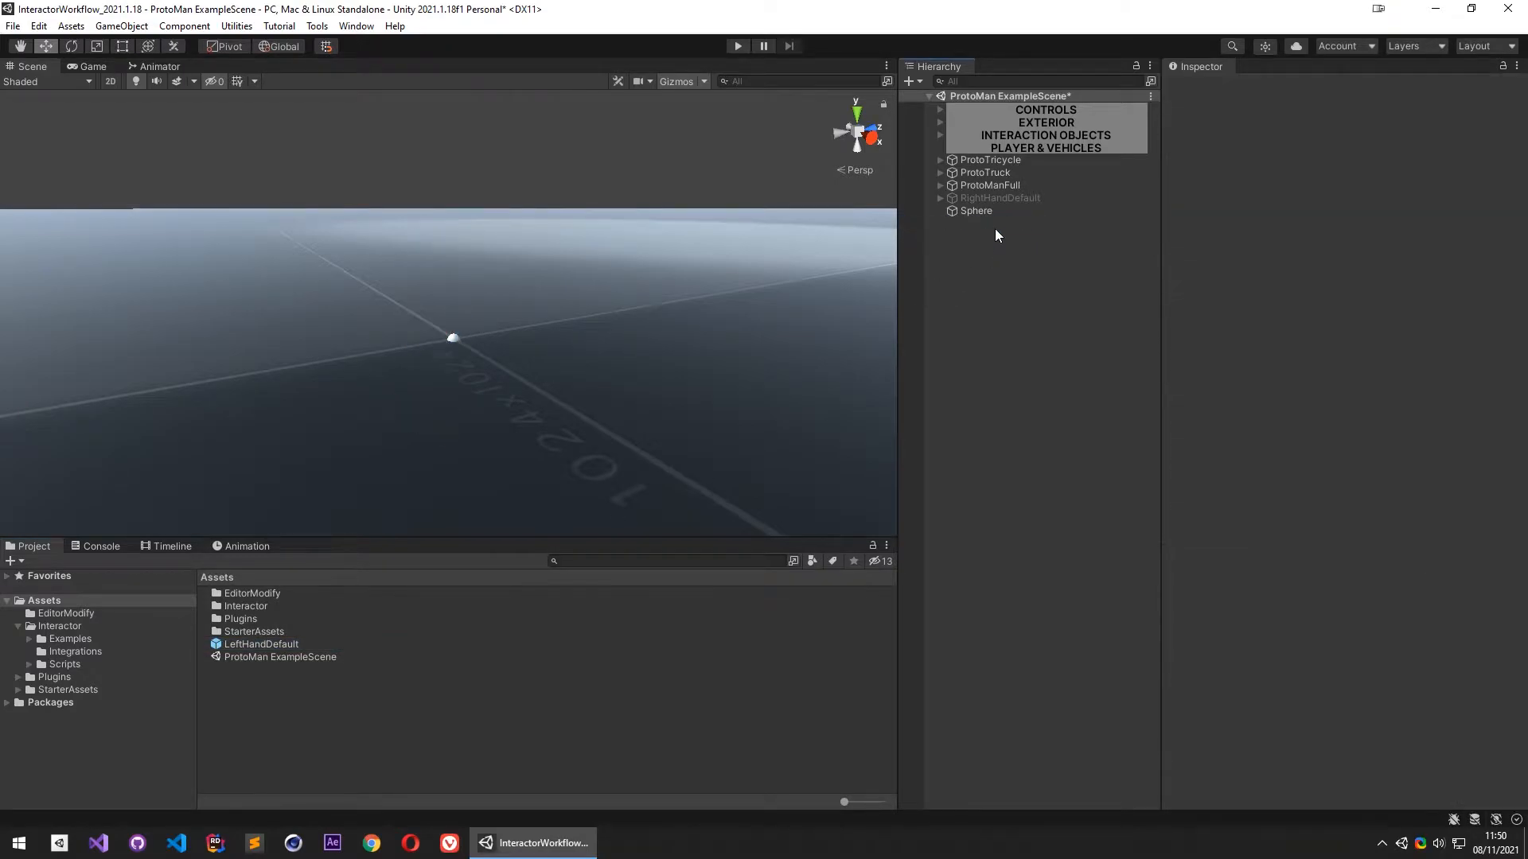
Activate RightHandDefault and move it to about Y -0.0616 and Z -0.0234 so its palm faces the sphere
{"action": "left_click", "coordinate": [1058, 198]}
{"action": "left_click", "coordinate": [1204, 87]}
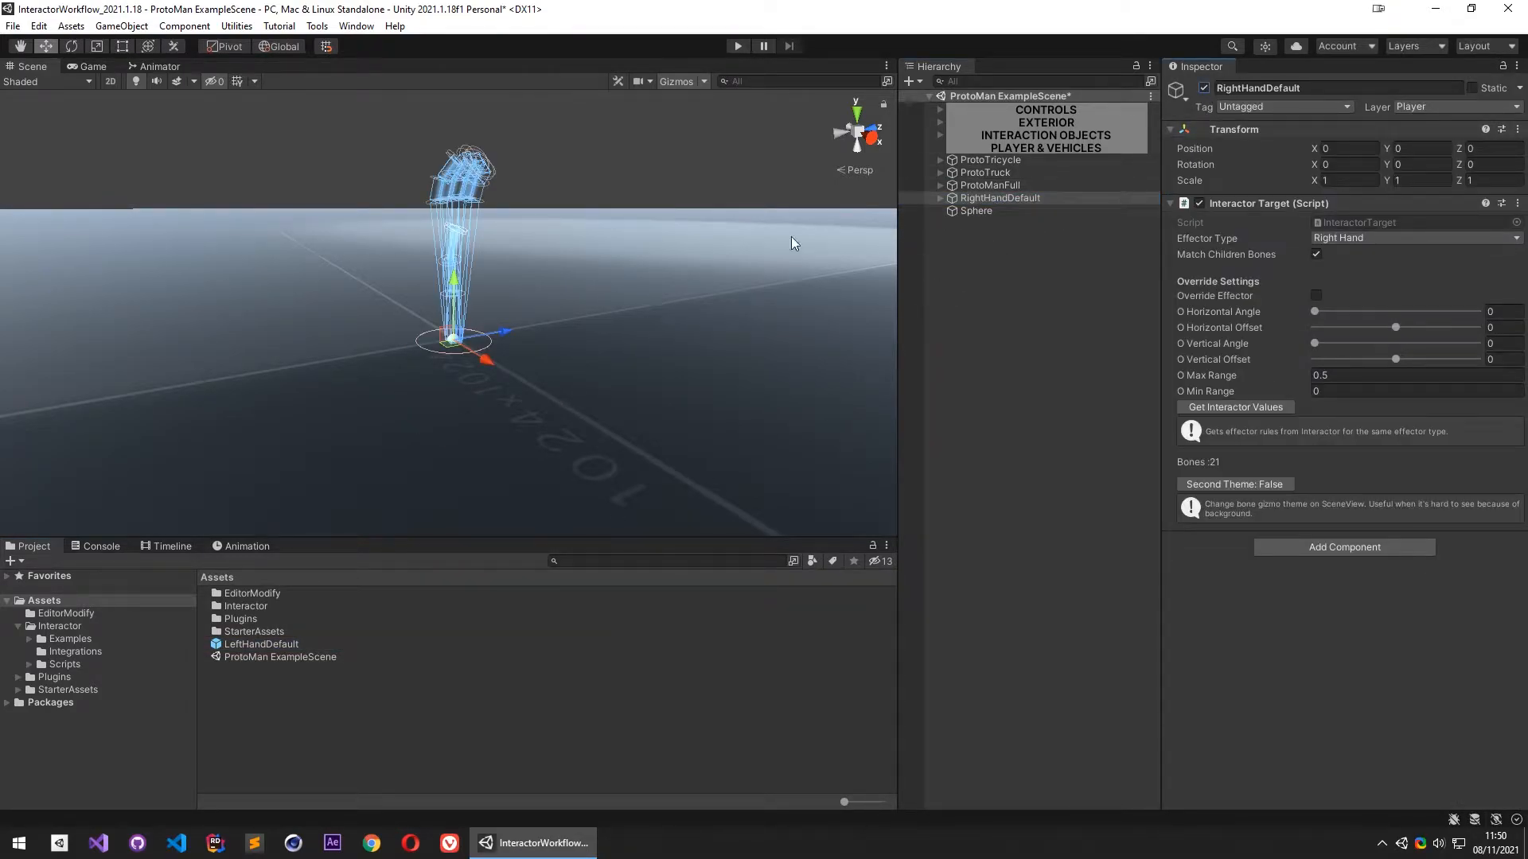
{"action": "left_click_drag", "start_coordinate": [505, 332], "coordinate": [456, 344]}
Save RightHandDefault as a prefab in the Assets folder and unpack its instance in the scene
{"action": "left_click_drag", "start_coordinate": [415, 288], "coordinate": [374, 673]}
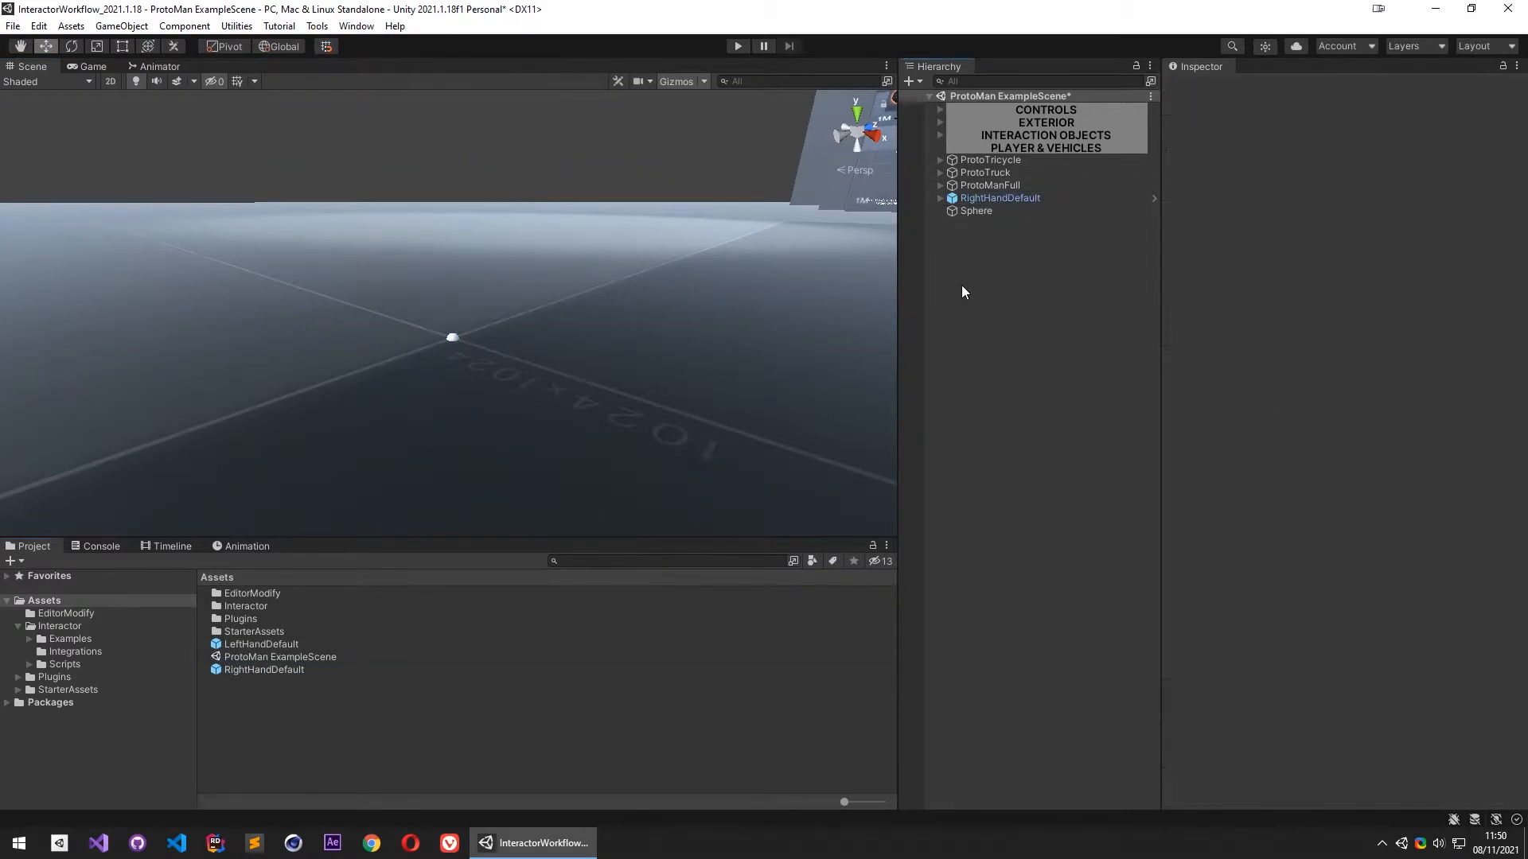
{"action": "left_click", "coordinate": [998, 198]}
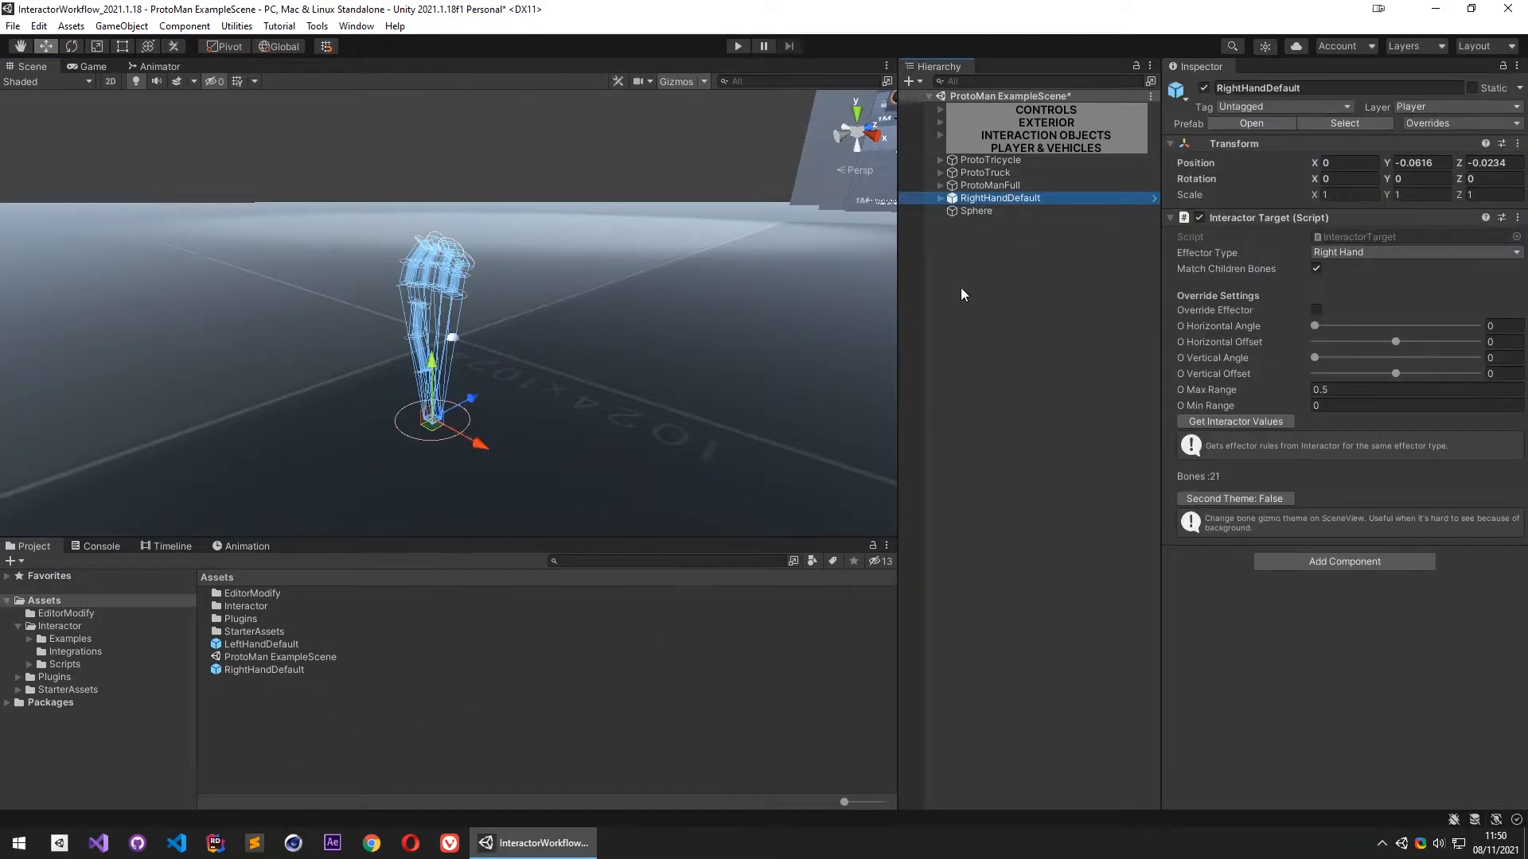
{"action": "right_click", "coordinate": [1006, 200]}
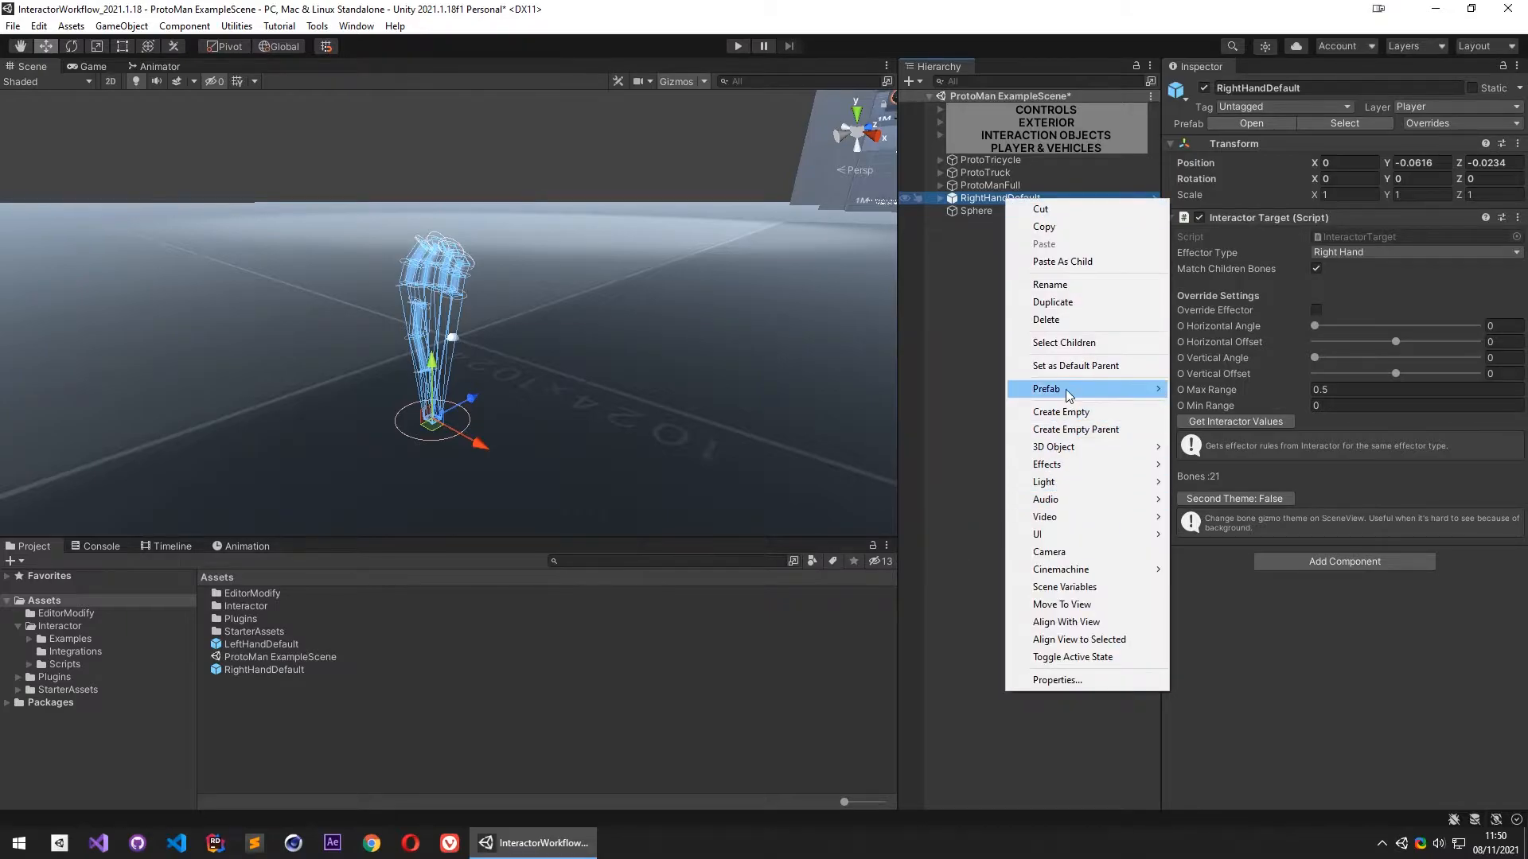
{"action": "mouse_move", "coordinate": [1067, 393]}
{"action": "left_click", "coordinate": [1233, 476]}
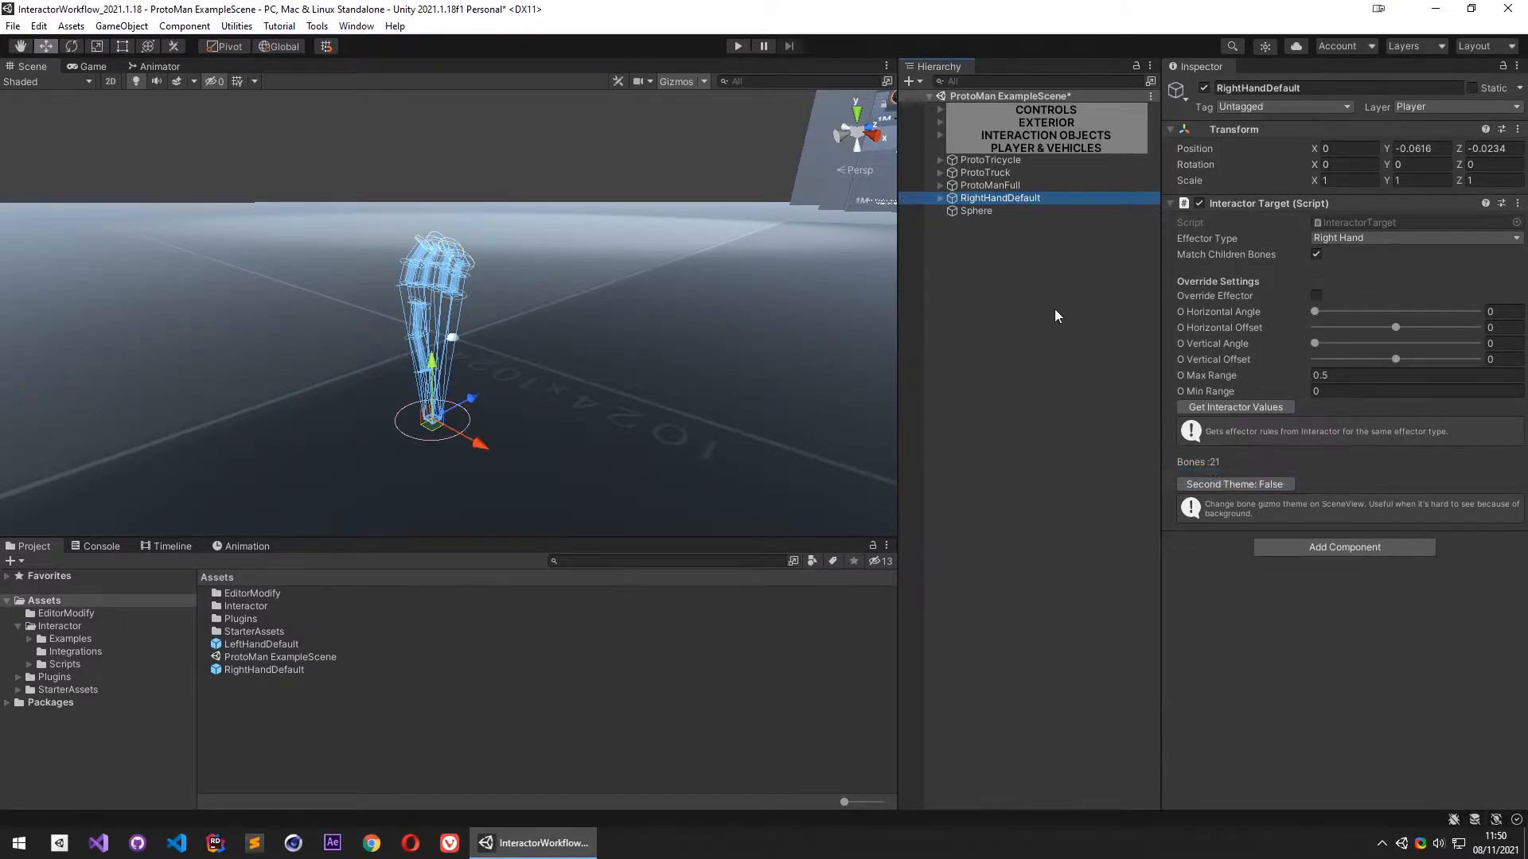
Rotate RightHandDefault to about 61.43 on X and move it behind the sphere, to about X 0.0177 and Z -0.1292
{"action": "left_click_drag", "start_coordinate": [469, 399], "coordinate": [443, 417], "text": "alt"}
{"action": "key", "text": "e"}
{"action": "key", "text": "w"}
{"action": "key", "text": "e"}
{"action": "left_click_drag", "start_coordinate": [466, 367], "coordinate": [436, 368]}
{"action": "key", "text": "w"}
{"action": "left_click_drag", "start_coordinate": [481, 415], "coordinate": [658, 536]}
{"action": "left_click_drag", "start_coordinate": [488, 505], "coordinate": [346, 372]}
{"action": "left_click_drag", "start_coordinate": [575, 417], "coordinate": [318, 457], "text": "alt"}
{"action": "right_click_drag", "start_coordinate": [318, 456], "coordinate": [358, 397]}
{"action": "key", "text": "w"}
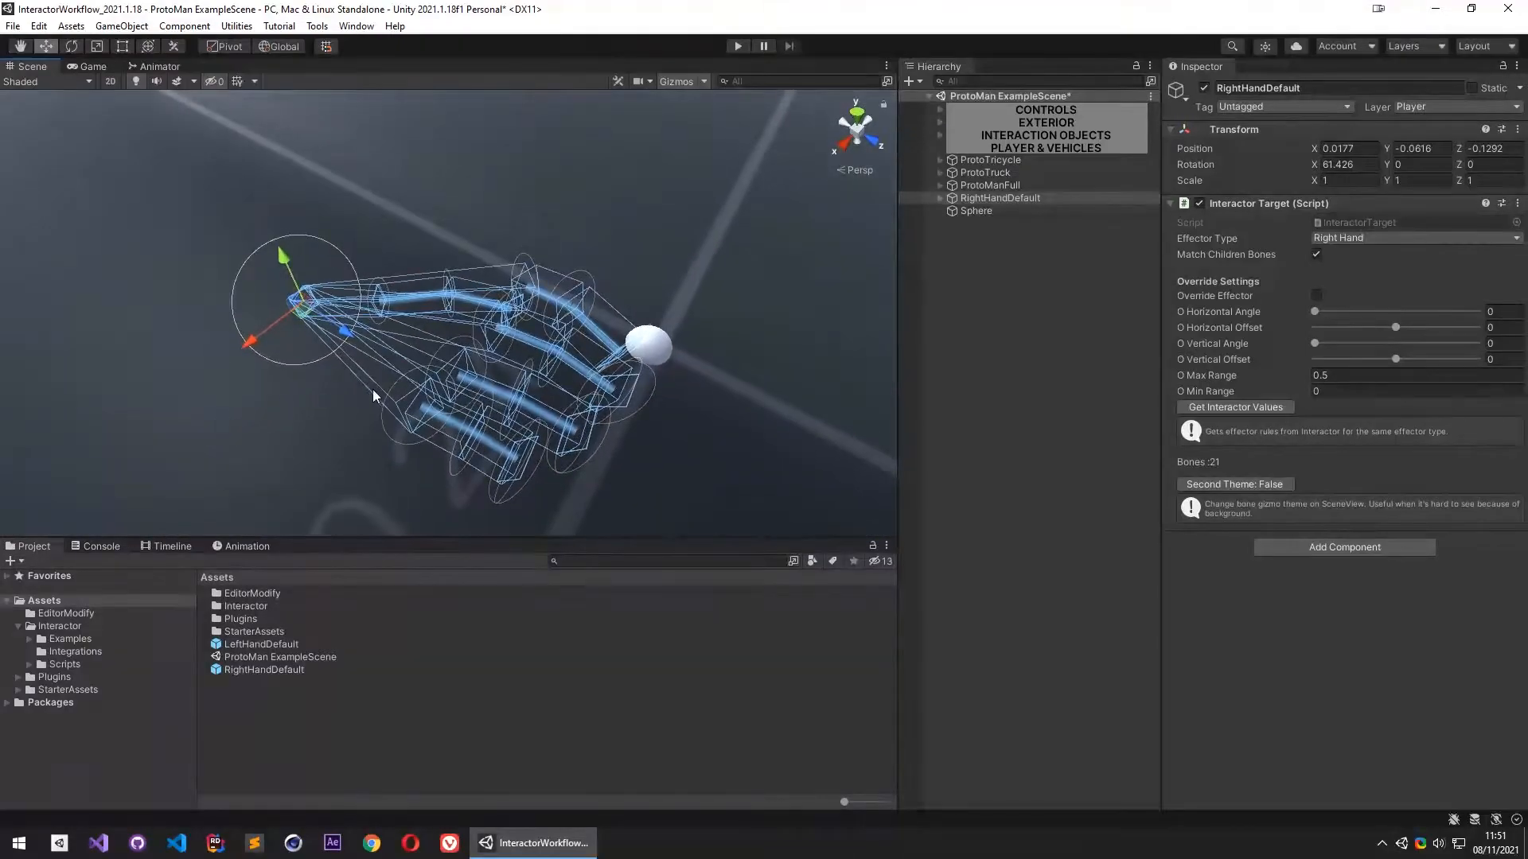
Rotate the right hand's finger bones, starting with RightHandPinky1, to curl them into a pointing pose with the index finger extended
{"action": "left_click", "coordinate": [402, 386]}
{"action": "key", "text": "e"}
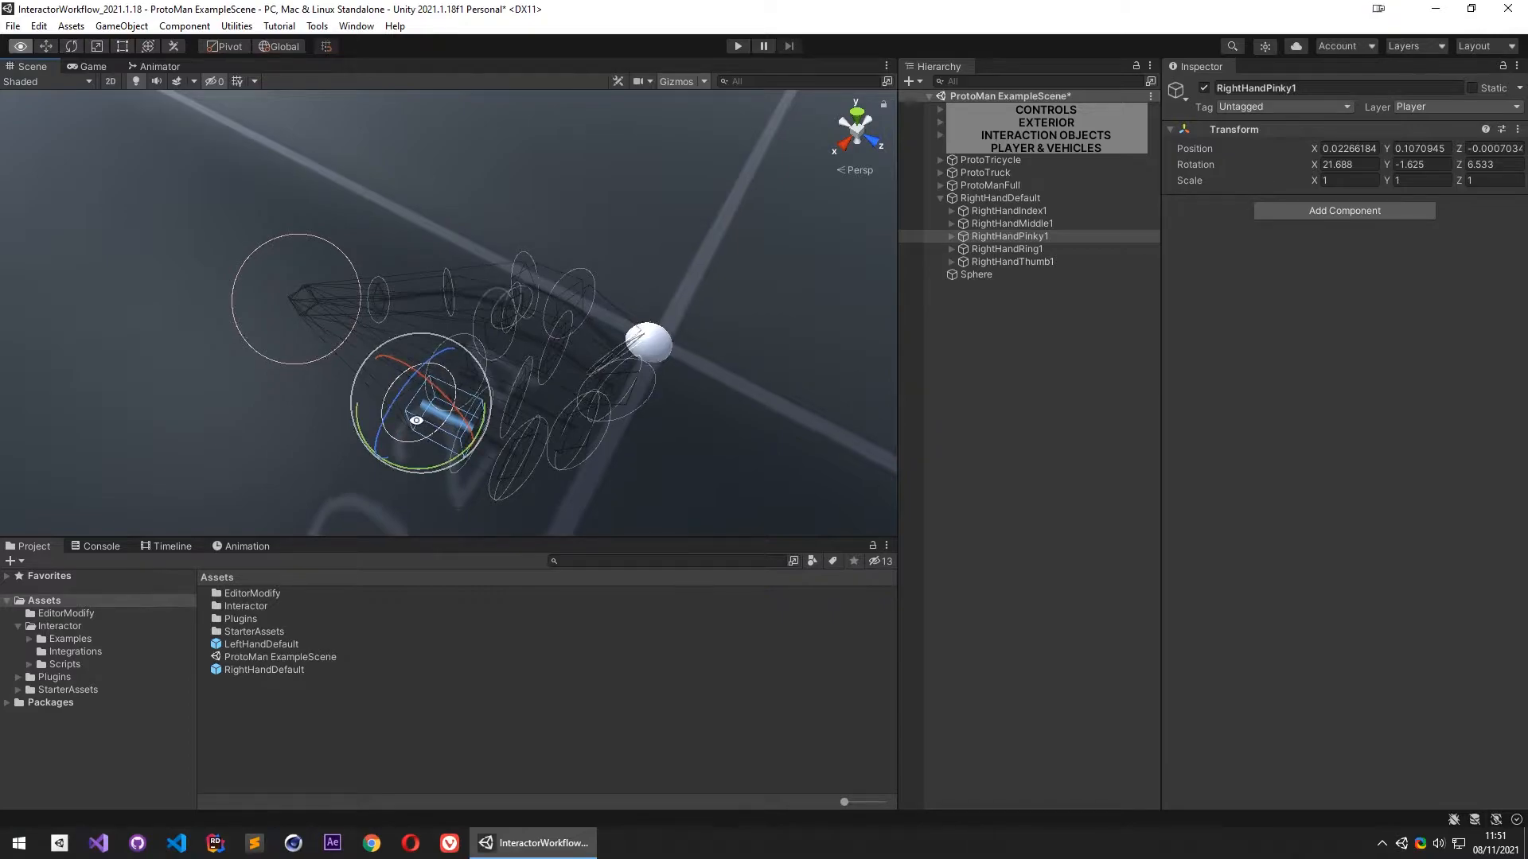
{"action": "left_click_drag", "start_coordinate": [426, 390], "coordinate": [451, 394], "text": "alt"}
{"action": "left_click_drag", "start_coordinate": [475, 265], "coordinate": [442, 338]}
{"action": "left_click", "coordinate": [519, 264]}
{"action": "left_click", "coordinate": [545, 235]}
Move RightHandDefault to about 0.016, -0.0516, -0.1353 so that the index fingertip touches the sphere
{"action": "left_click", "coordinate": [360, 286]}
{"action": "key", "text": "w"}
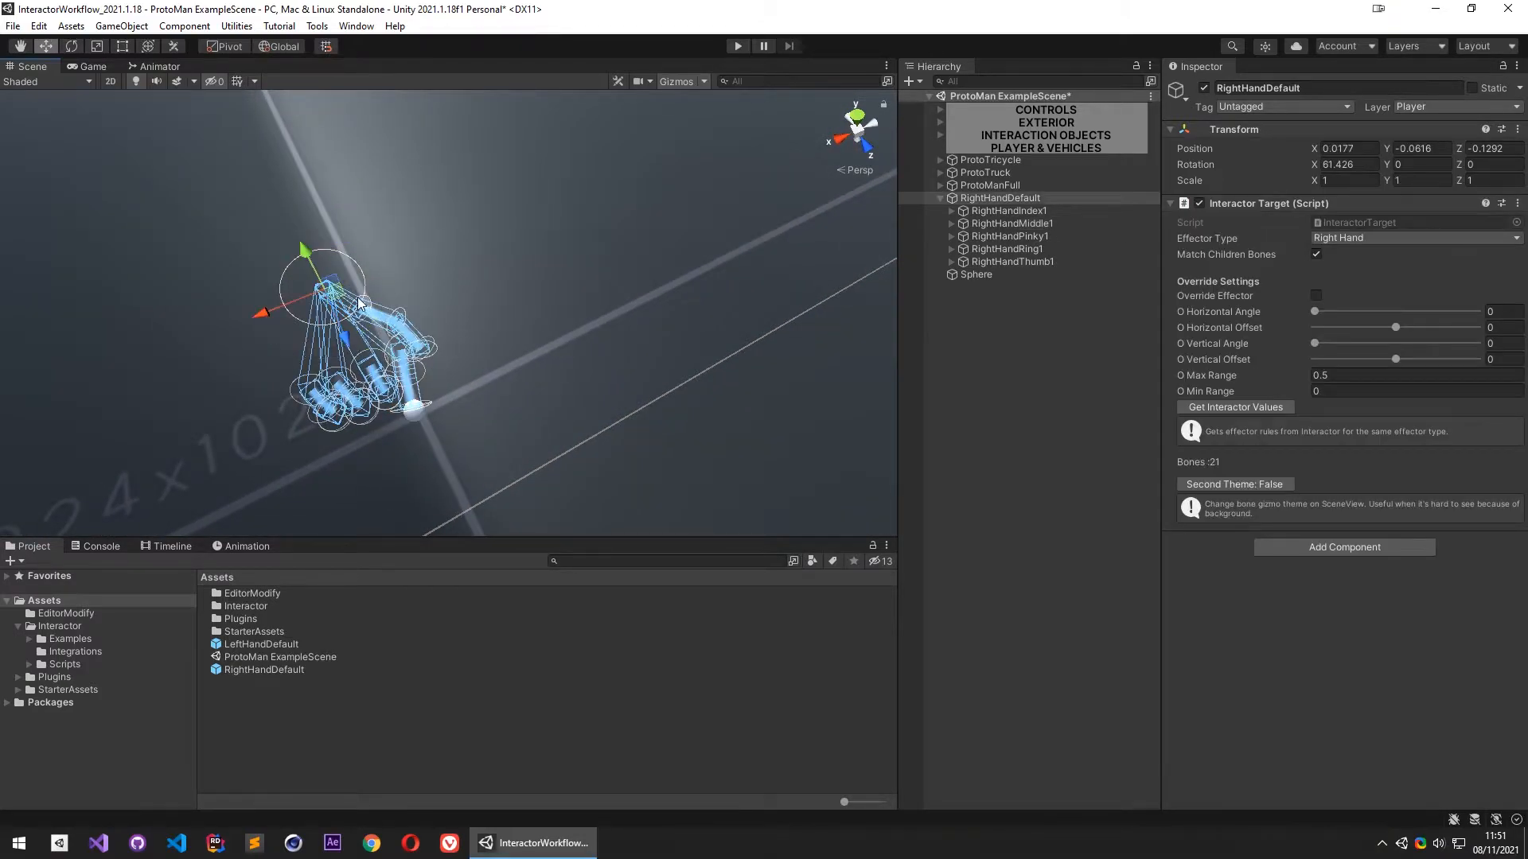
{"action": "left_click_drag", "start_coordinate": [337, 291], "coordinate": [334, 291]}
{"action": "left_click_drag", "start_coordinate": [398, 382], "coordinate": [434, 391], "text": "alt"}
{"action": "left_click_drag", "start_coordinate": [270, 329], "coordinate": [275, 328]}
{"action": "left_click_drag", "start_coordinate": [402, 334], "coordinate": [524, 180], "text": "alt"}
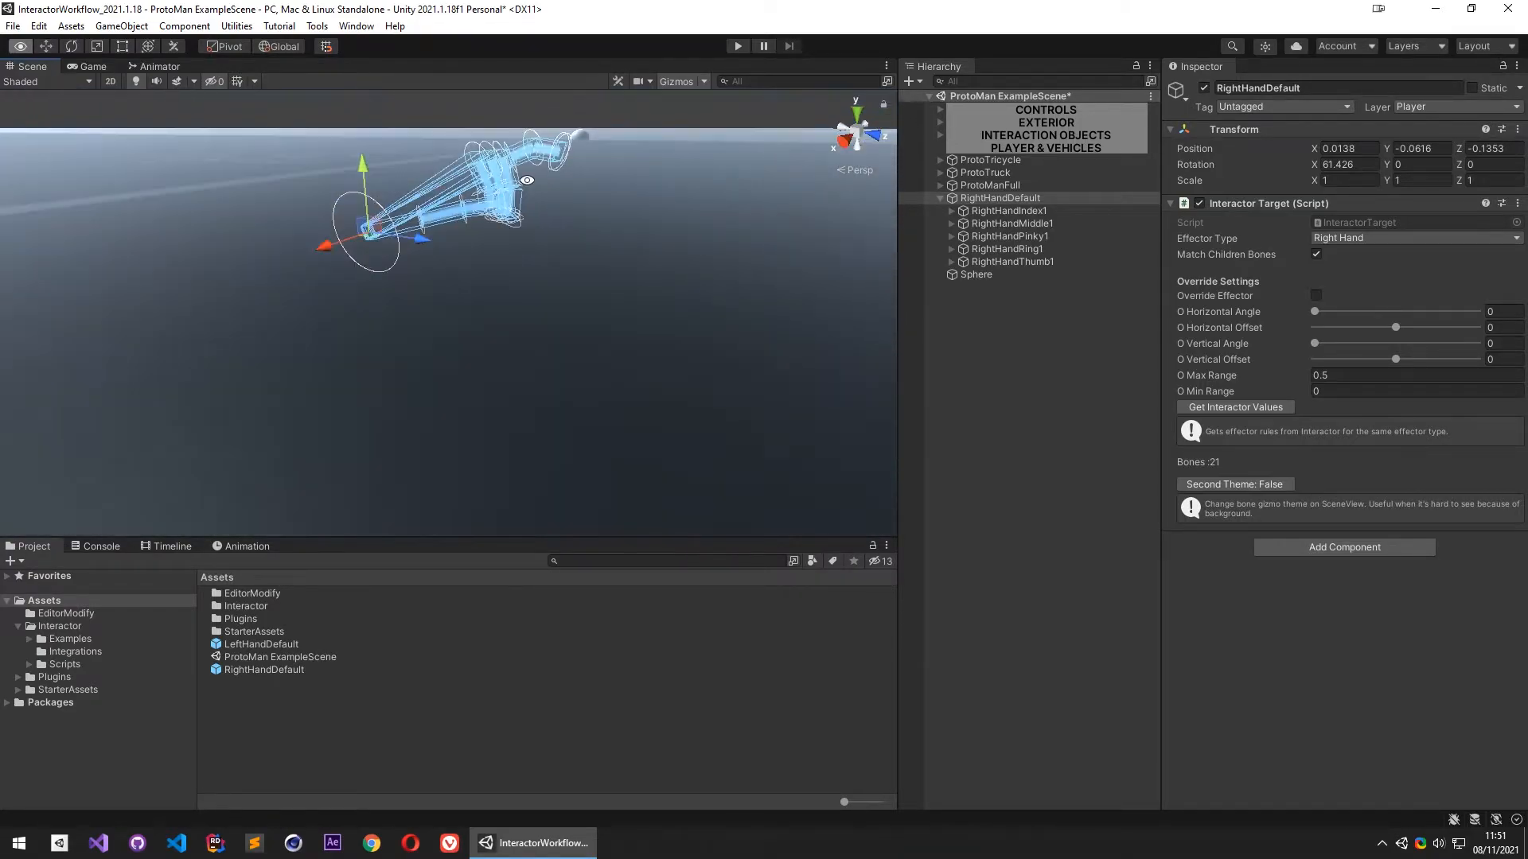
{"action": "left_click_drag", "start_coordinate": [366, 171], "coordinate": [363, 153]}
{"action": "left_click_drag", "start_coordinate": [510, 172], "coordinate": [740, 288], "text": "alt"}
{"action": "left_click_drag", "start_coordinate": [608, 358], "coordinate": [351, 287]}
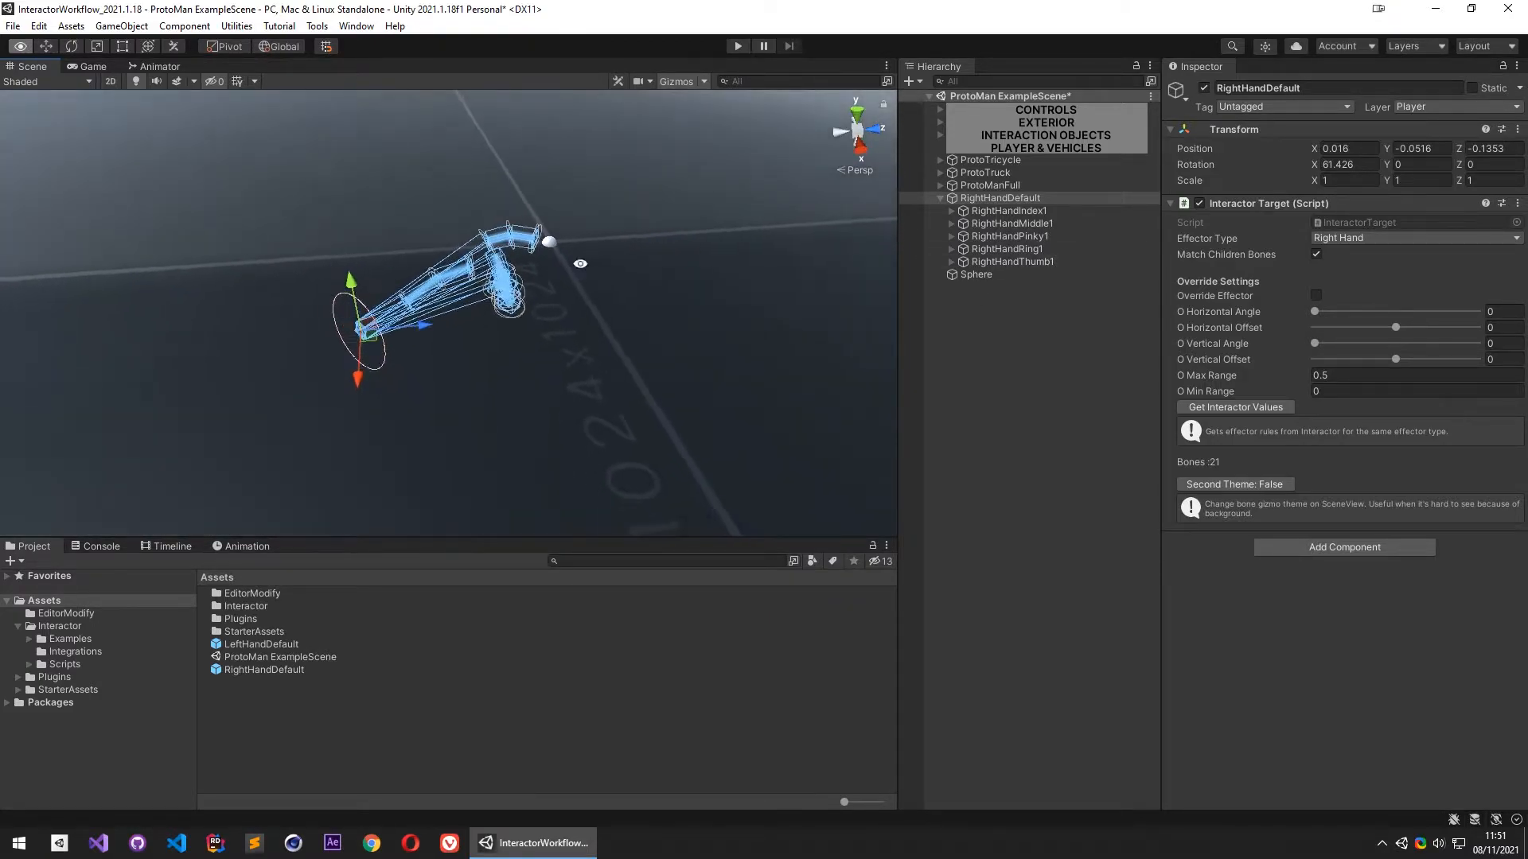
Rename RightHandDefault in the scene to RightHandPoint and save it as a new prefab in the Assets folder
{"action": "left_click", "coordinate": [1007, 201]}
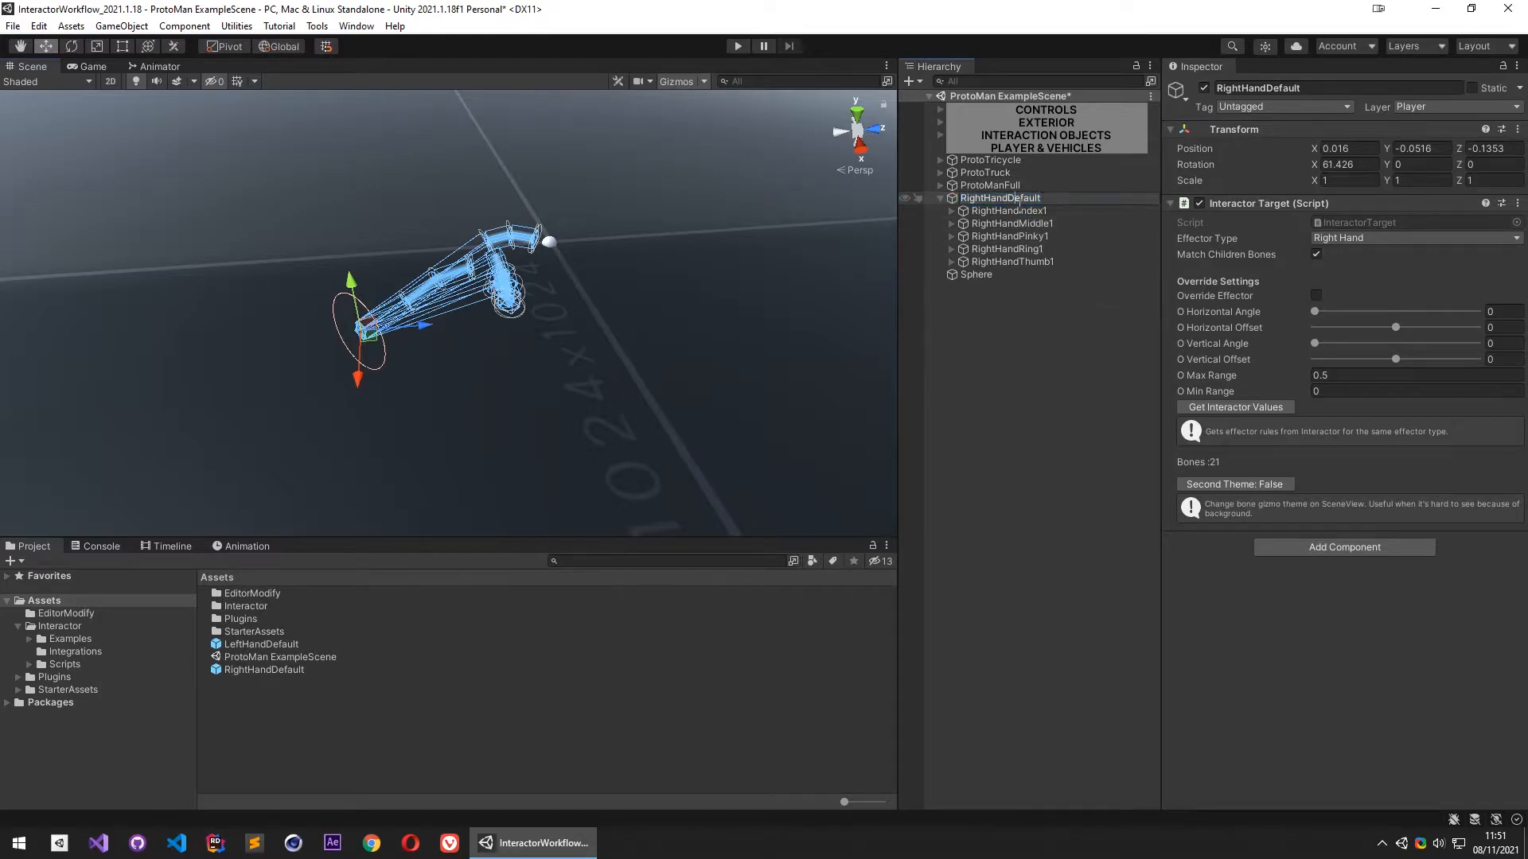
{"action": "left_click_drag", "start_coordinate": [1007, 199], "coordinate": [1069, 205]}
{"action": "type", "text": "Point"}
{"action": "key", "text": "Return"}
{"action": "left_click_drag", "start_coordinate": [996, 199], "coordinate": [243, 626]}
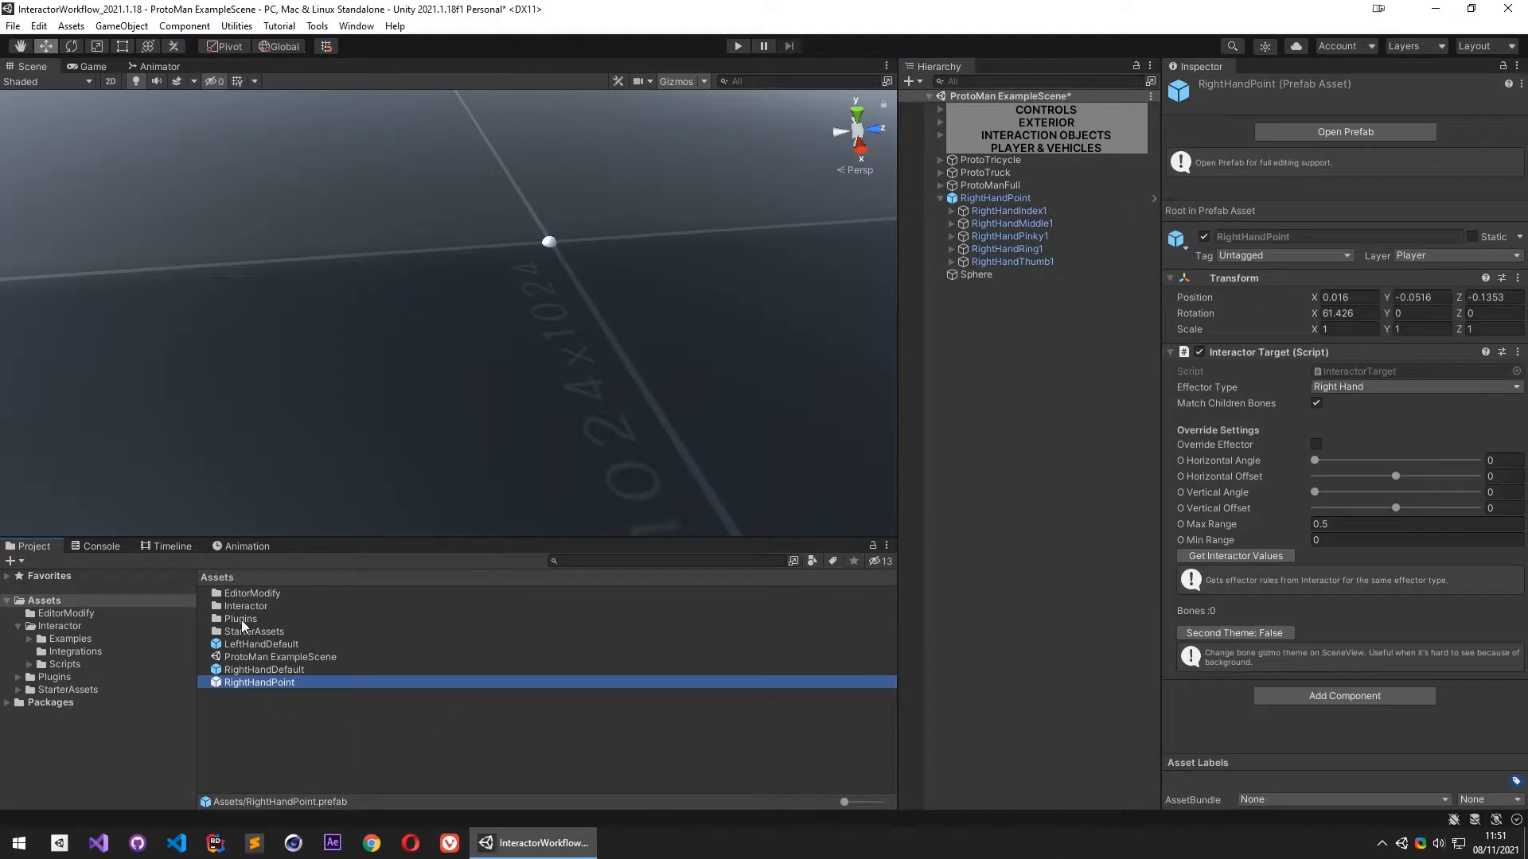
Examine RightHandPoint's pointing pose and its alignment with the sphere and world axes from several angles
{"action": "left_click", "coordinate": [942, 198]}
{"action": "left_click", "coordinate": [986, 201]}
{"action": "left_click_drag", "start_coordinate": [530, 326], "coordinate": [648, 308], "text": "alt"}
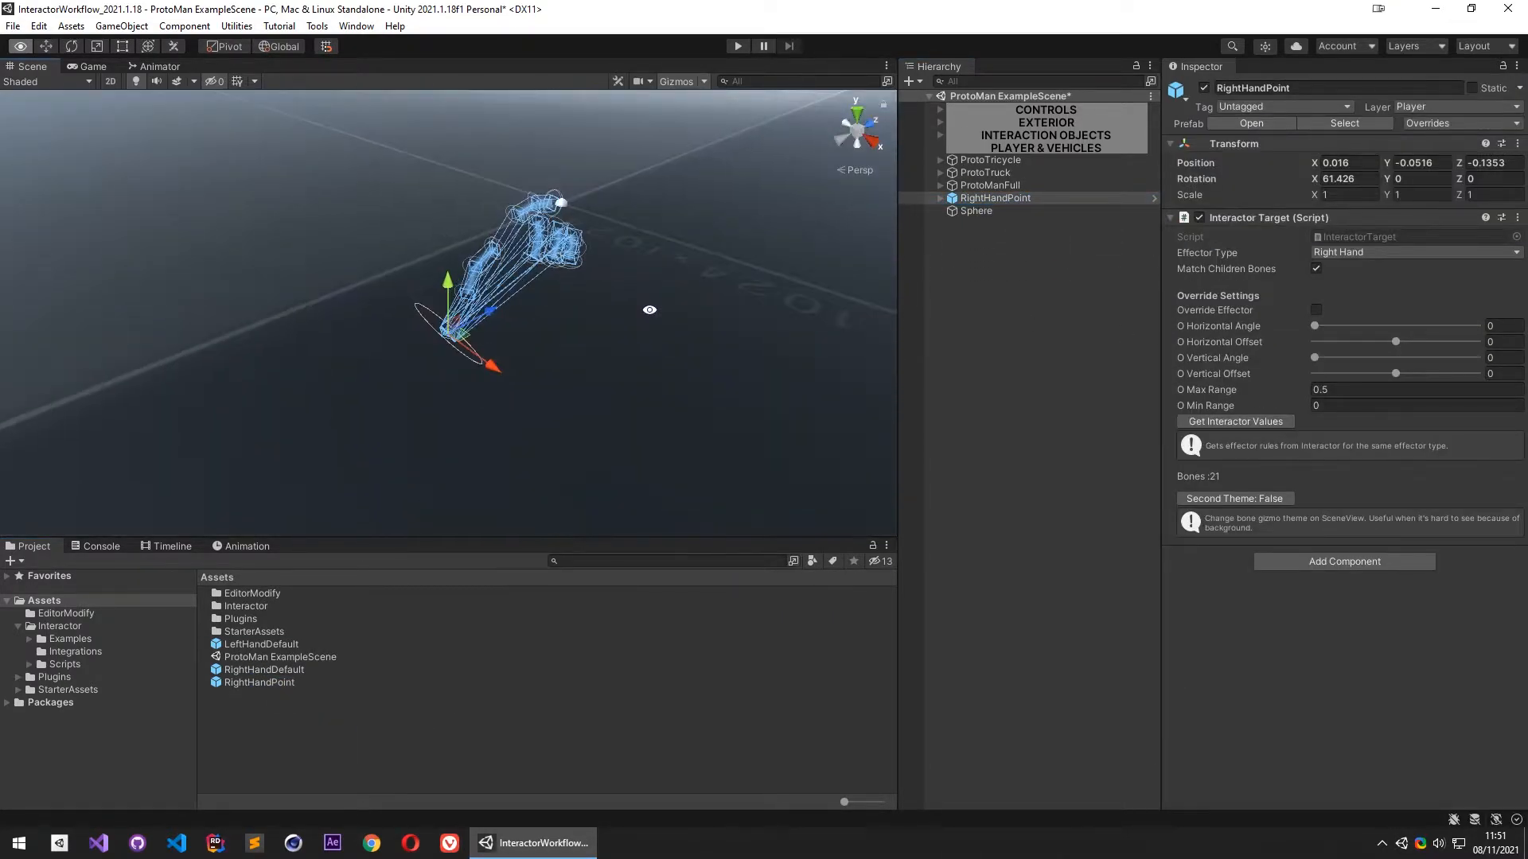
{"action": "middle_click_drag", "start_coordinate": [627, 265], "coordinate": [583, 300], "text": "alt"}
{"action": "left_click_drag", "start_coordinate": [583, 300], "coordinate": [517, 309], "text": "alt"}
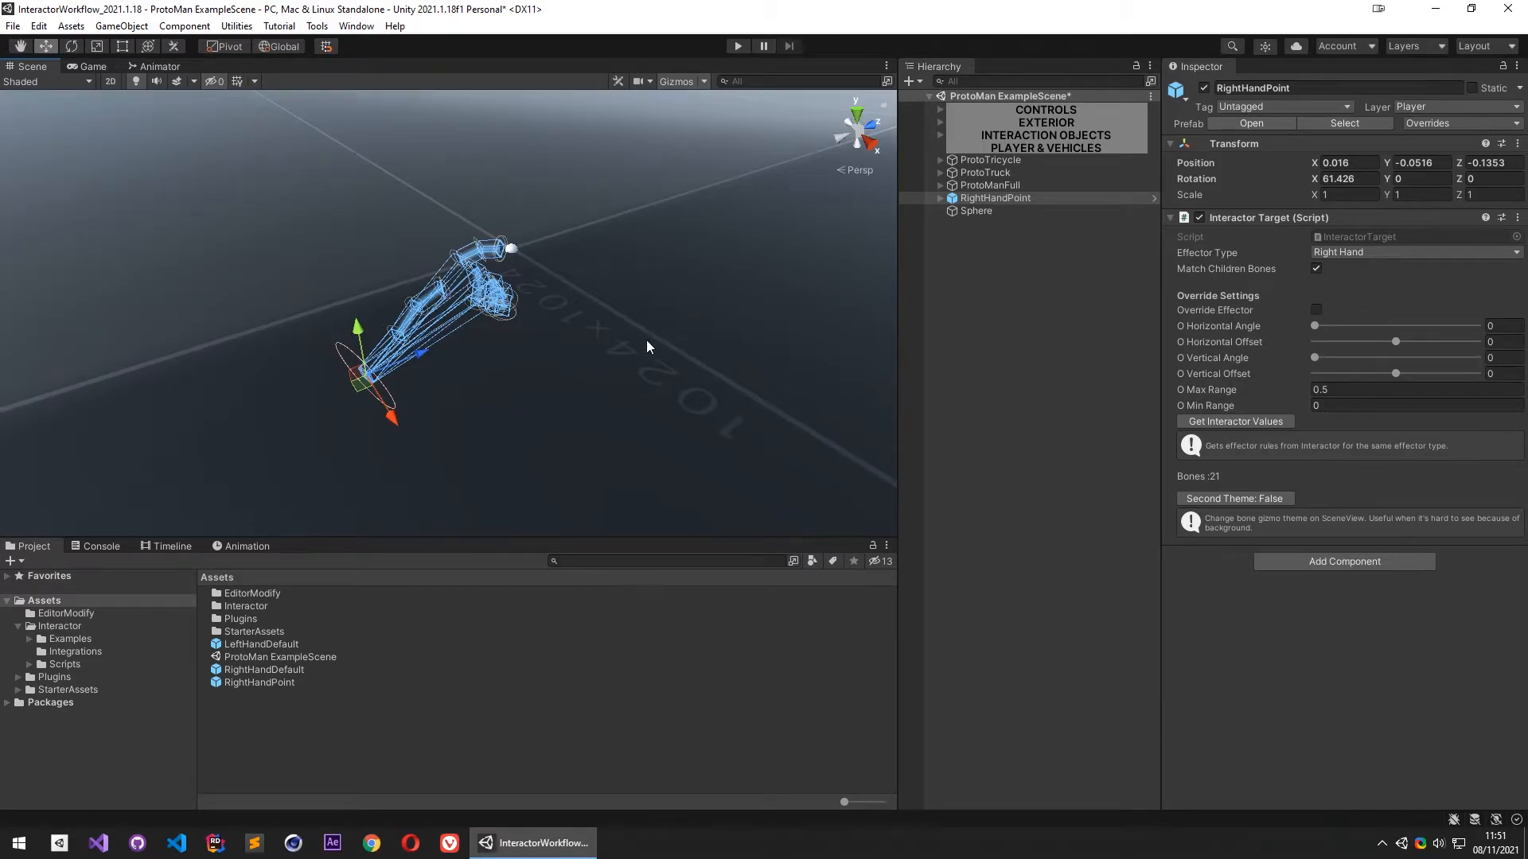
{"action": "left_click_drag", "start_coordinate": [566, 354], "coordinate": [644, 279], "text": "alt"}
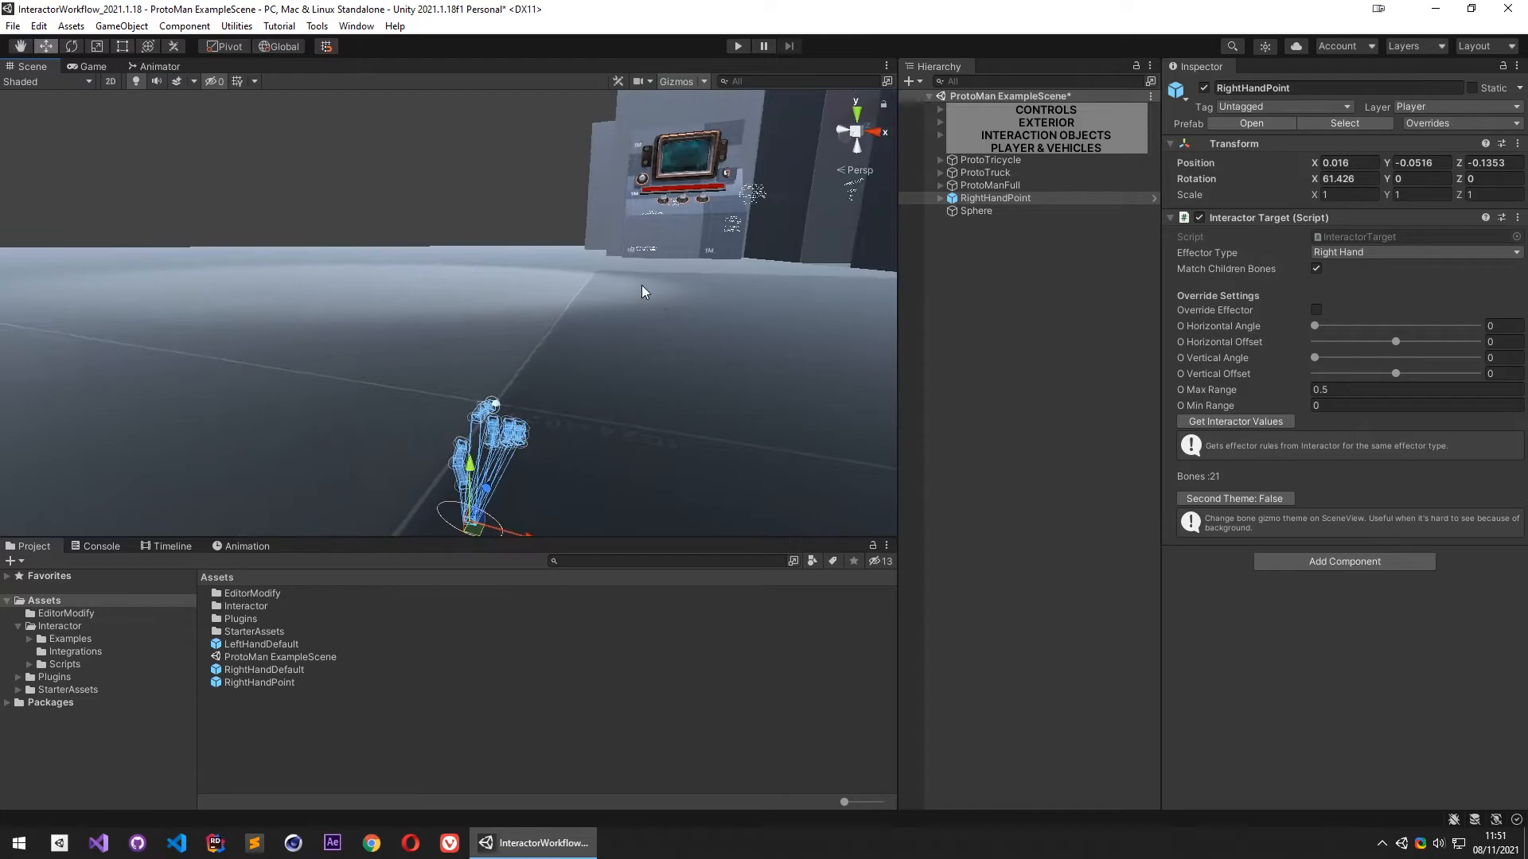
{"action": "left_click_drag", "start_coordinate": [584, 385], "coordinate": [844, 462], "text": "alt"}
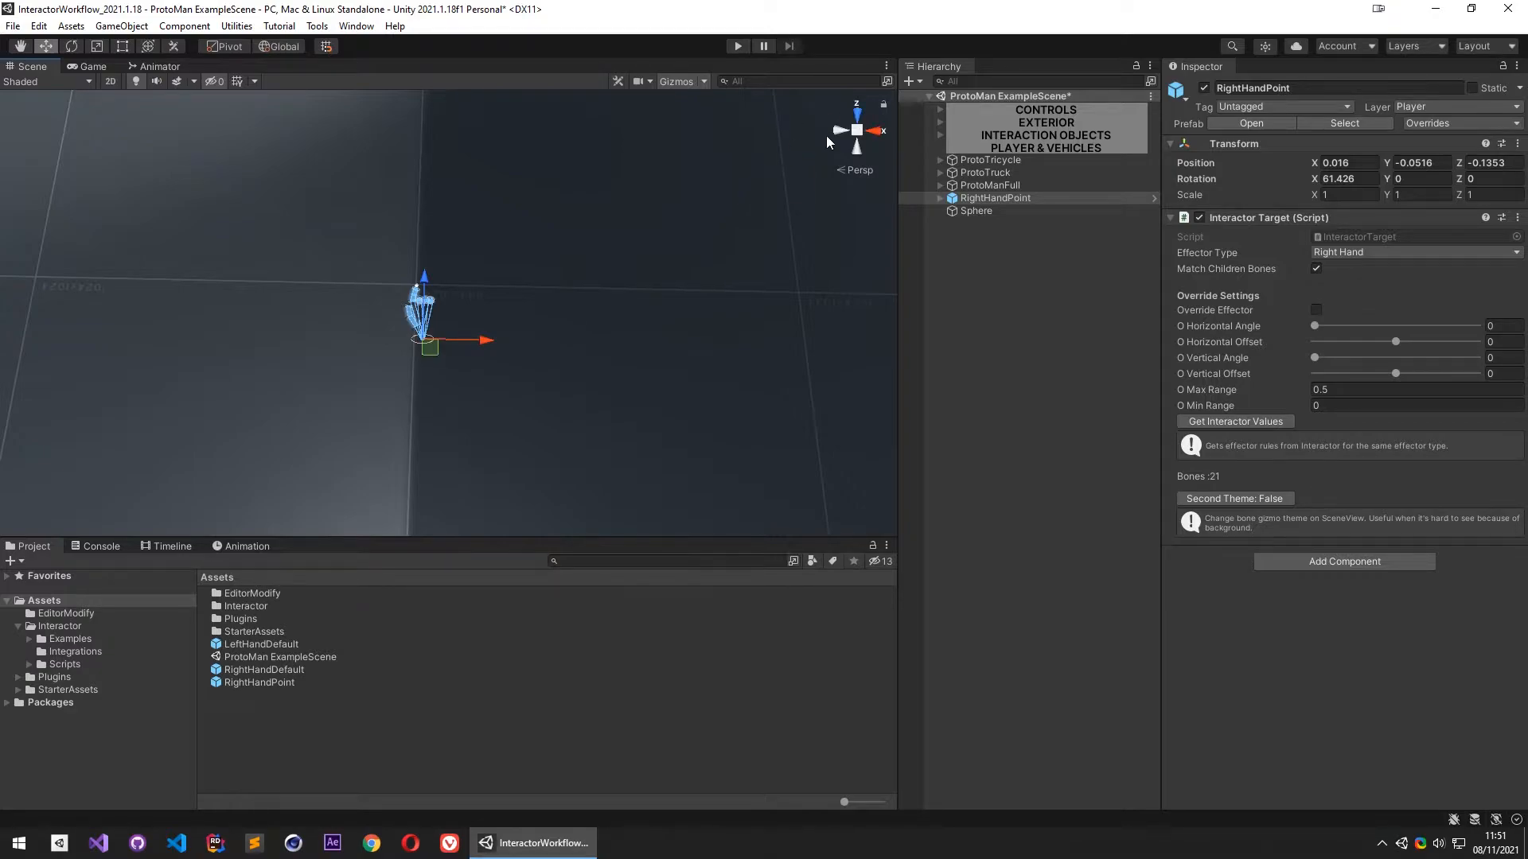
{"action": "left_click_drag", "start_coordinate": [716, 300], "coordinate": [498, 196], "text": "alt"}
{"action": "right_click_drag", "start_coordinate": [498, 195], "coordinate": [495, 153]}
{"action": "right_click_drag", "start_coordinate": [509, 274], "coordinate": [519, 317]}
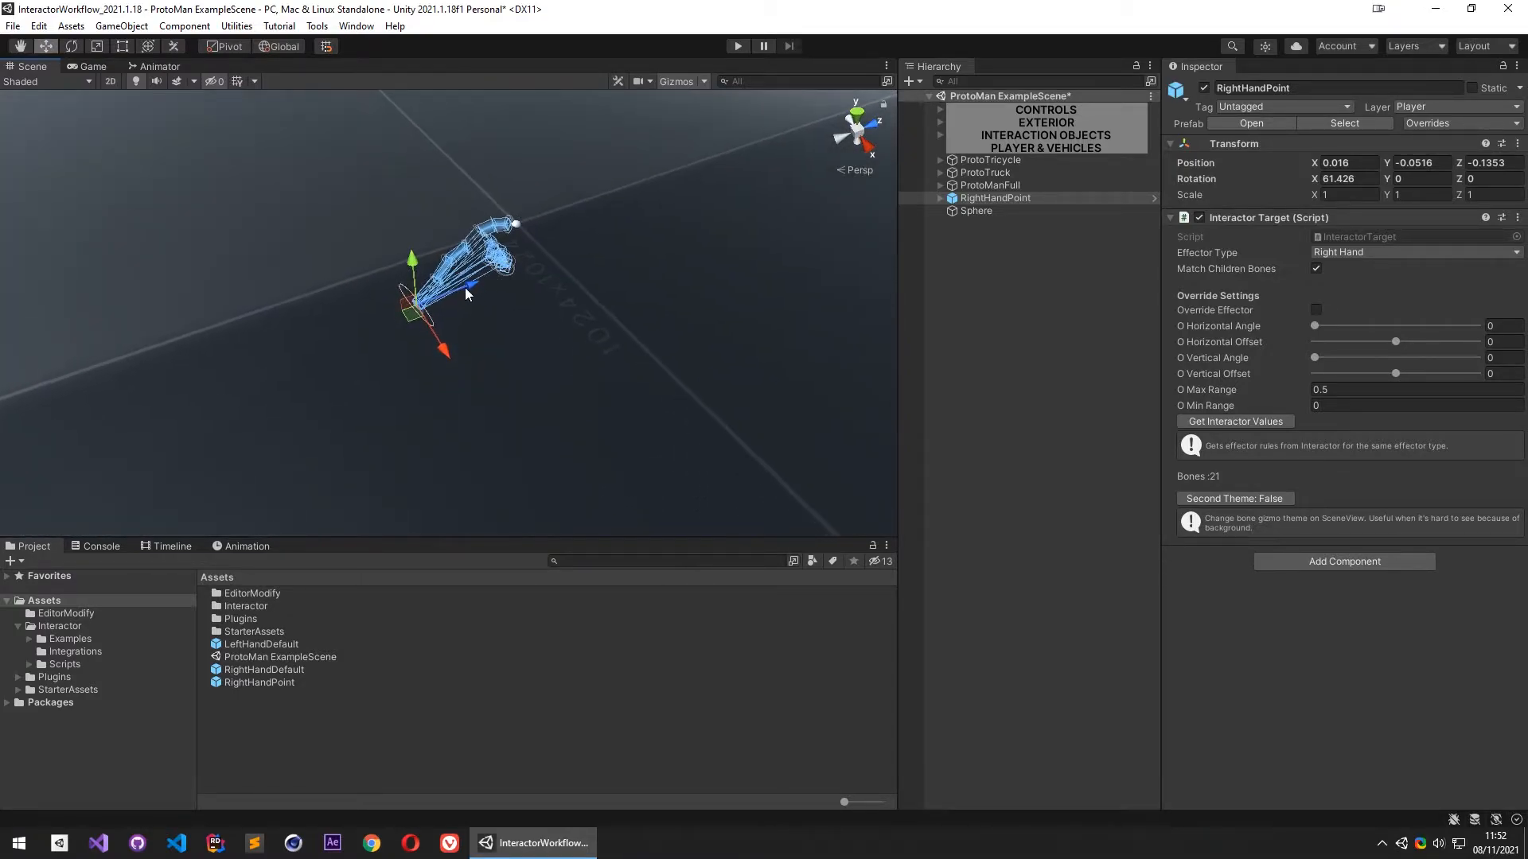
Switch the transform handles to local orientation for RightHandPoint
{"action": "left_click", "coordinate": [280, 46]}
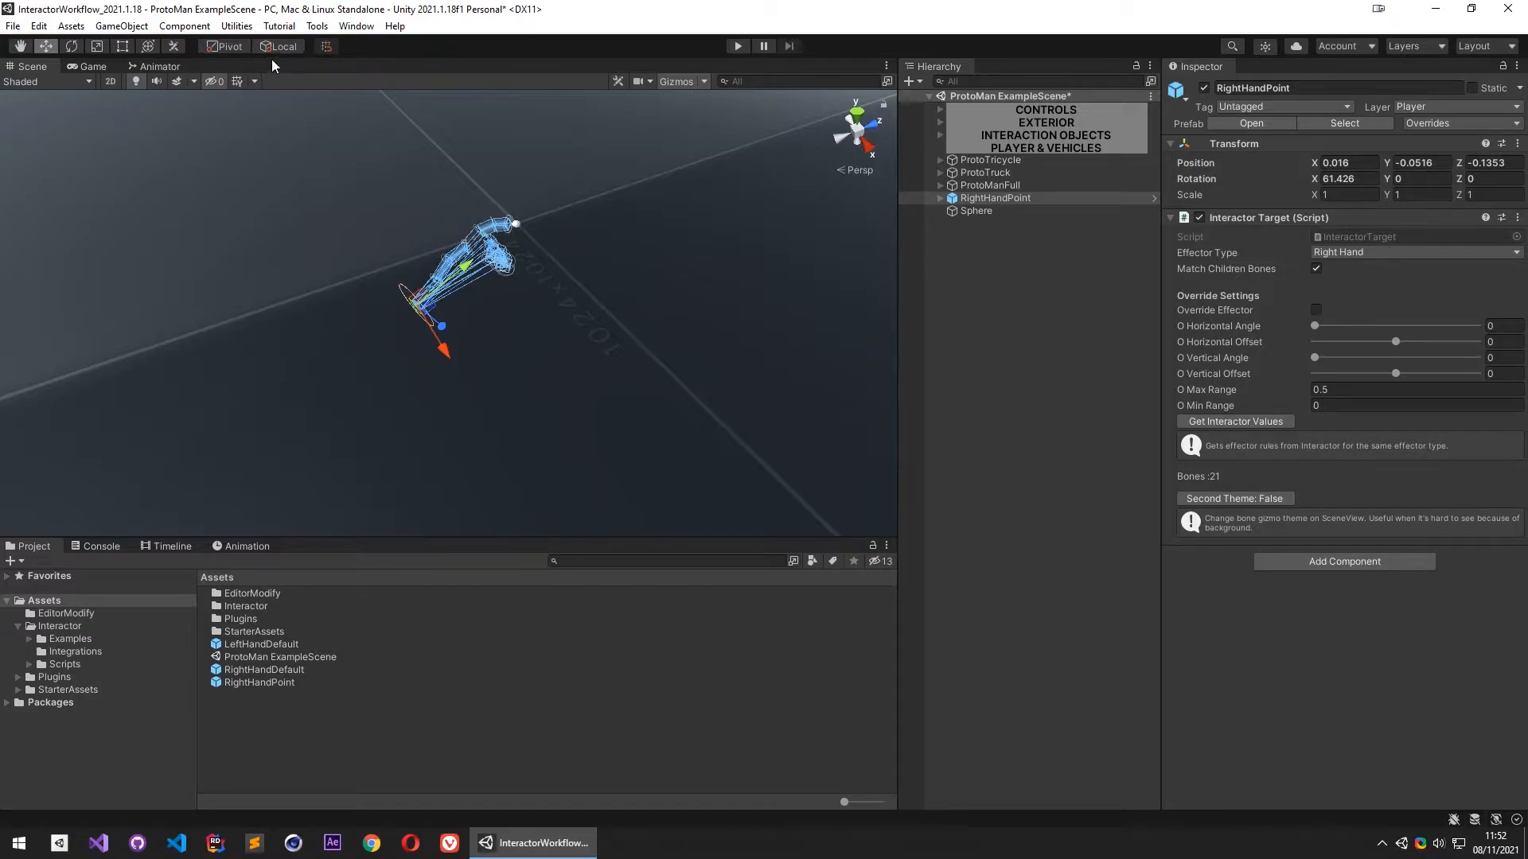
Delete RightHandPoint and the reference Sphere from the scene
{"action": "right_click_drag", "start_coordinate": [637, 294], "coordinate": [529, 306]}
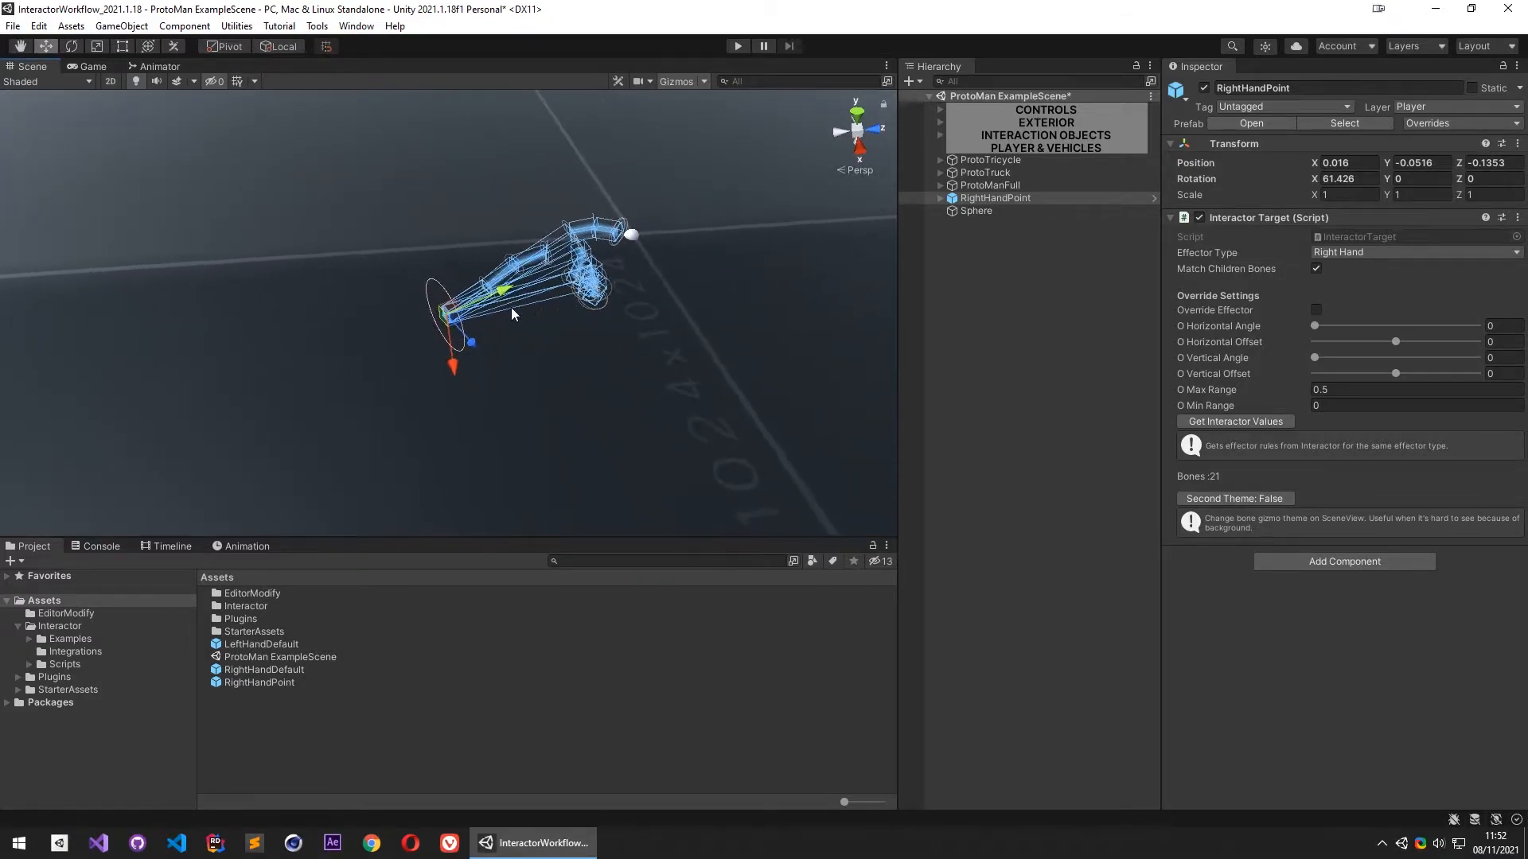
{"action": "right_click_drag", "start_coordinate": [488, 357], "coordinate": [435, 360]}
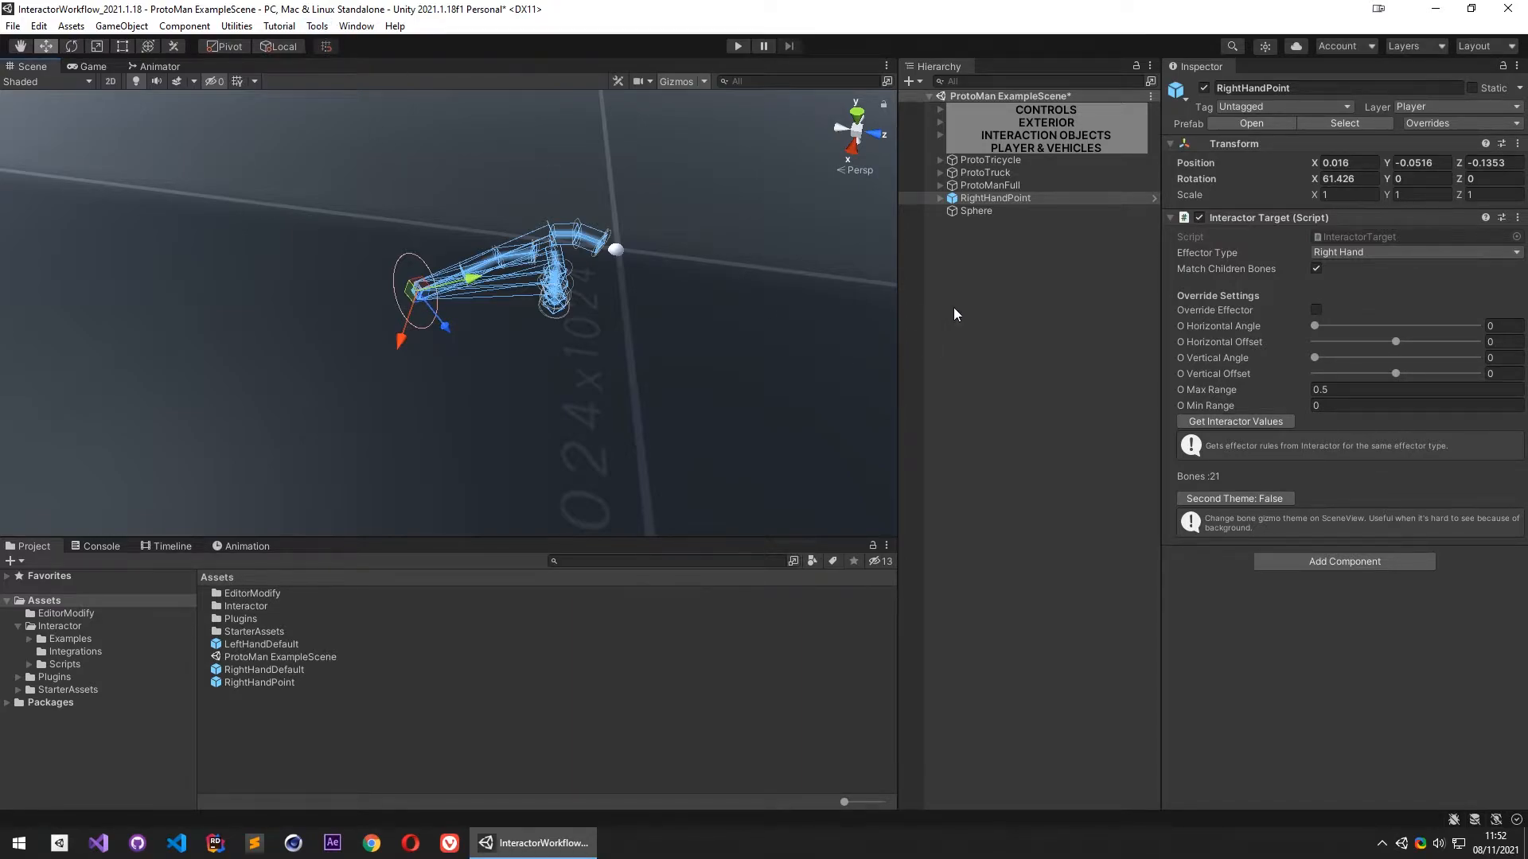
{"action": "key", "text": "Delete"}
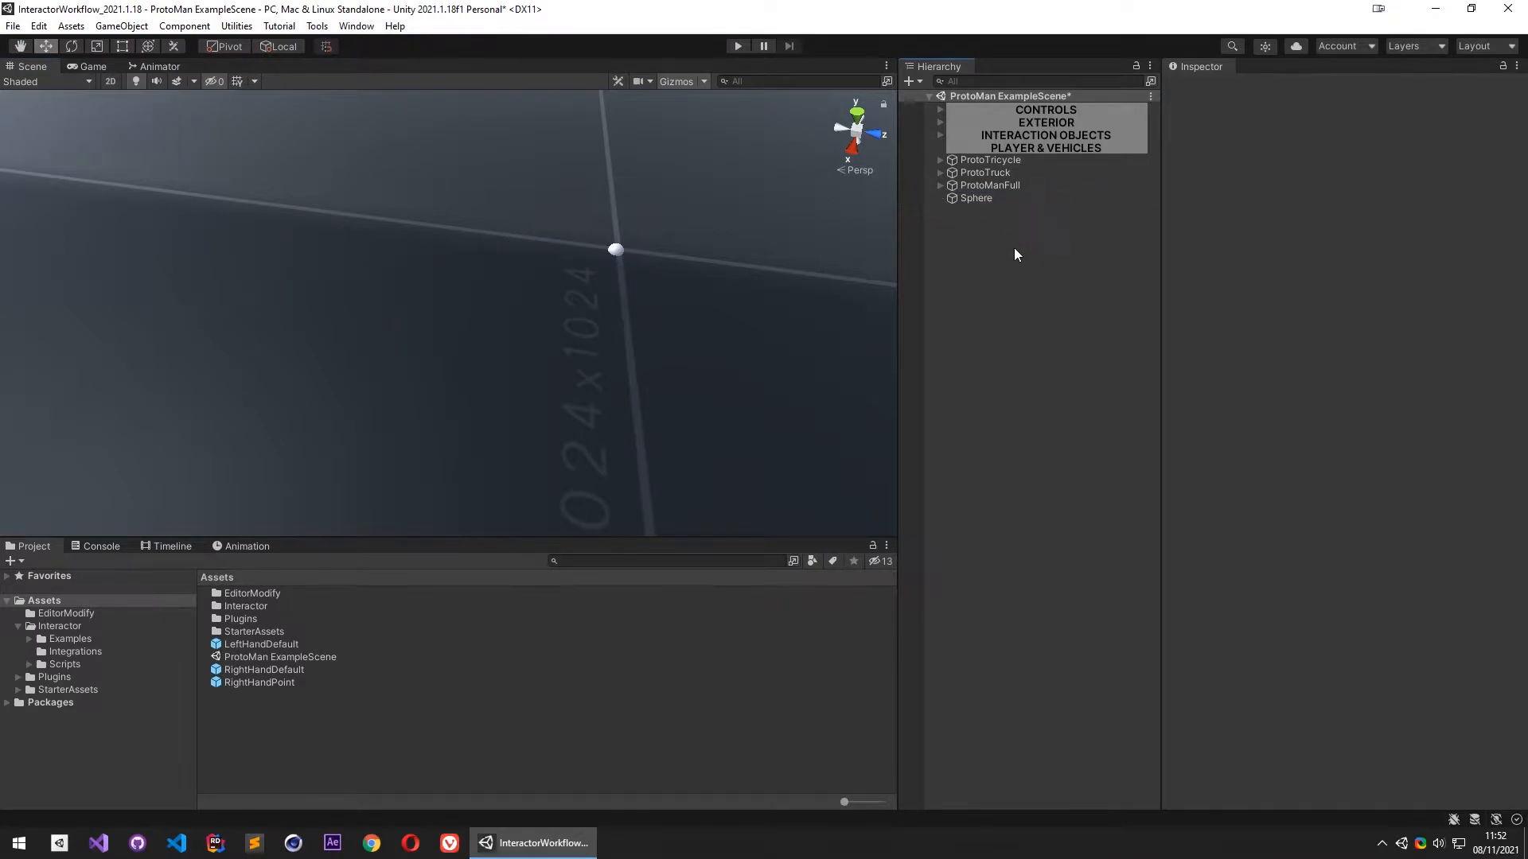
{"action": "left_click", "coordinate": [995, 198]}
{"action": "right_click_drag", "start_coordinate": [780, 262], "coordinate": [815, 251]}
{"action": "key", "text": "Delete"}
Open the spawner window for ProtoManFull's Interactor and create a new save file named InteractorPrefabList.asset
{"action": "left_click", "coordinate": [990, 185]}
{"action": "key", "text": "f"}
{"action": "right_click_drag", "start_coordinate": [376, 294], "coordinate": [512, 238]}
{"action": "middle_click_drag", "start_coordinate": [511, 236], "coordinate": [510, 377]}
{"action": "left_click_drag", "start_coordinate": [510, 377], "coordinate": [413, 301], "text": "alt"}
{"action": "middle_click_drag", "start_coordinate": [413, 301], "coordinate": [481, 307]}
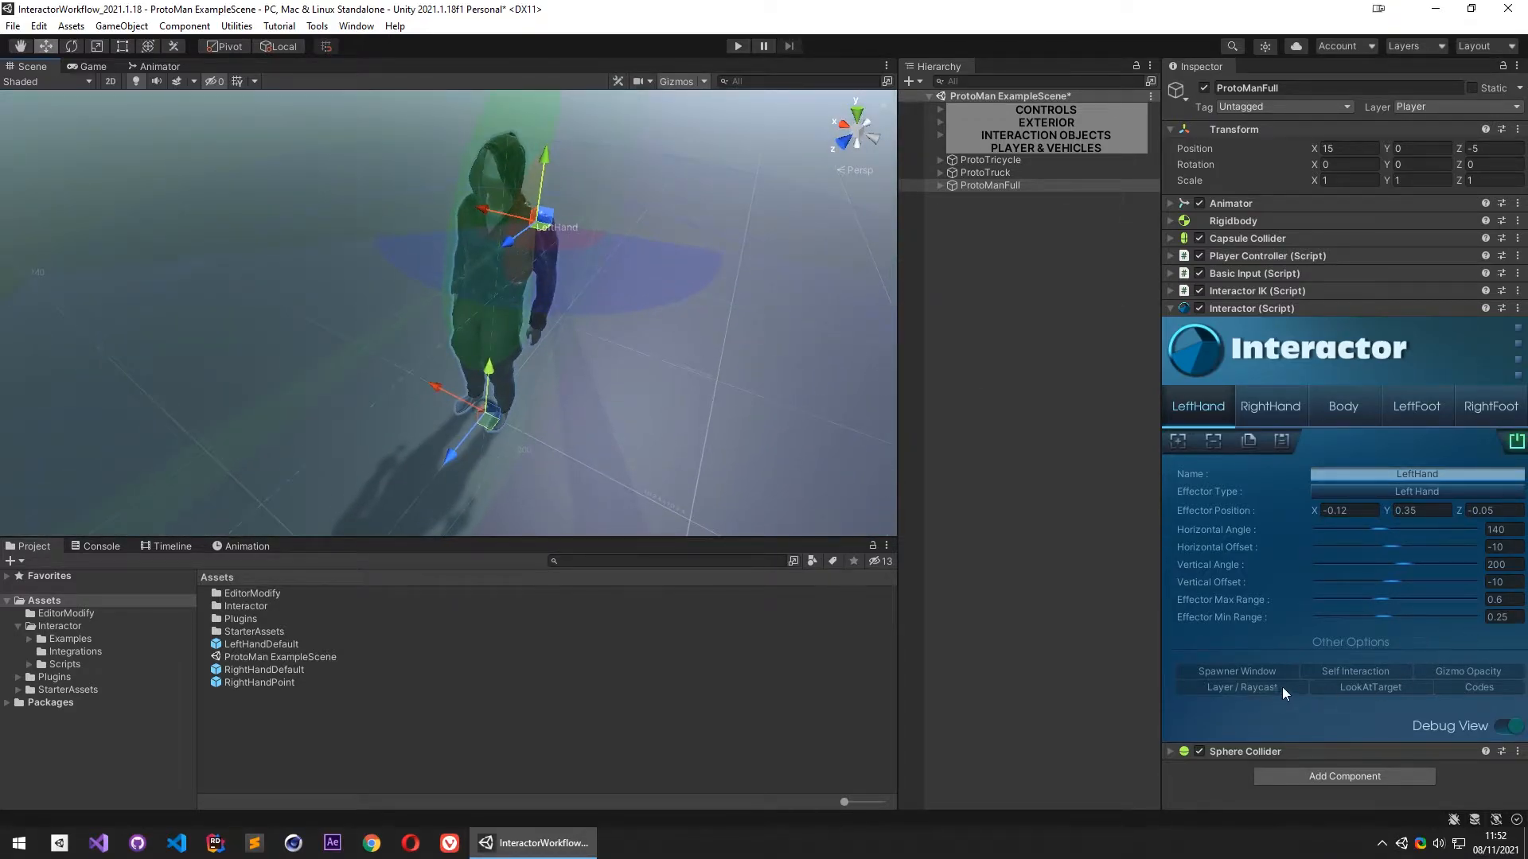
{"action": "left_click", "coordinate": [1228, 671]}
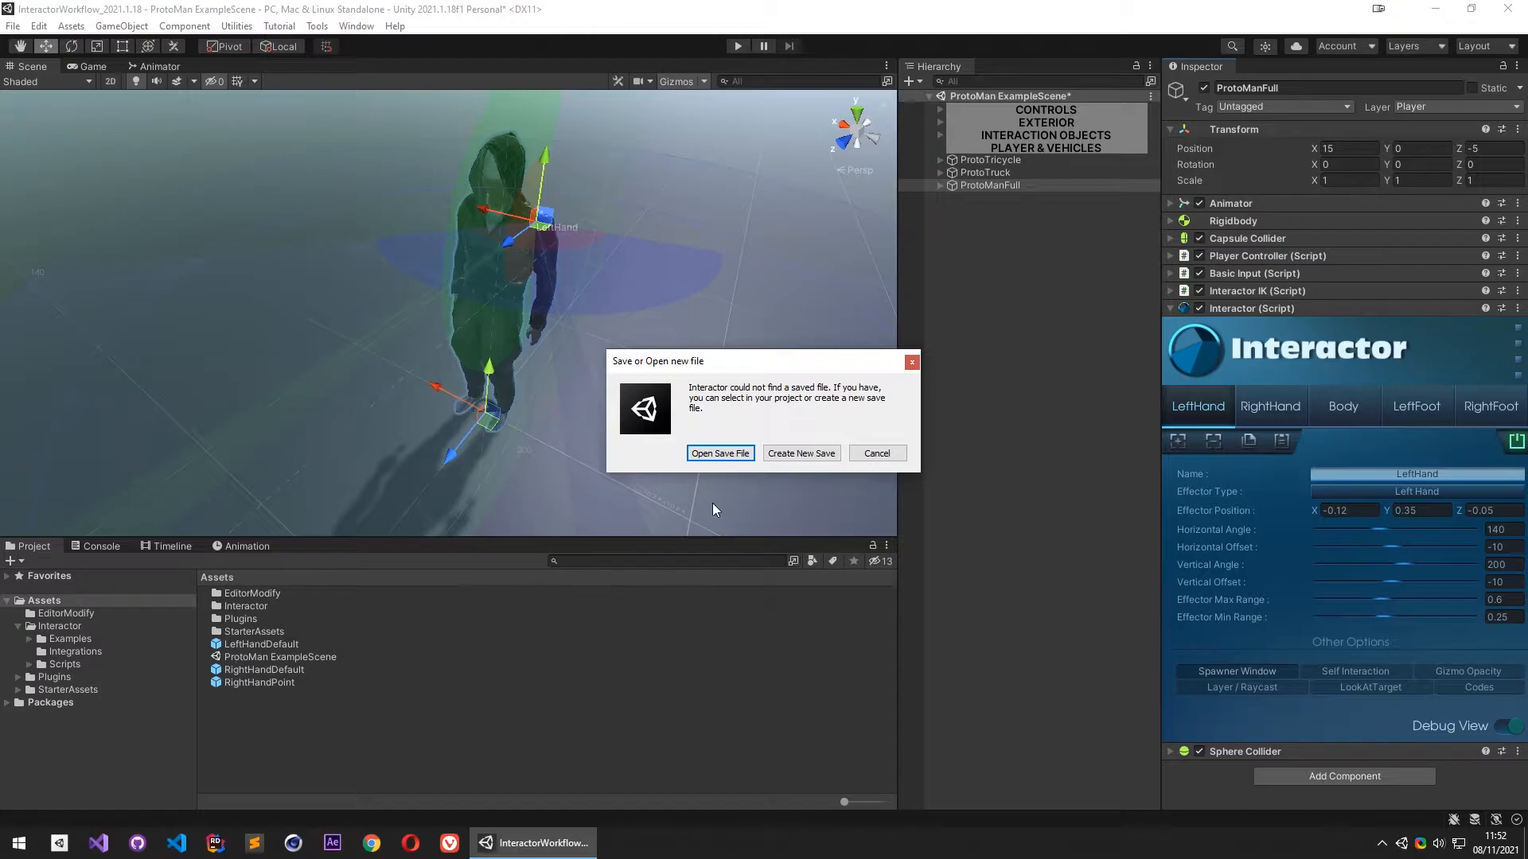
{"action": "left_click", "coordinate": [801, 454]}
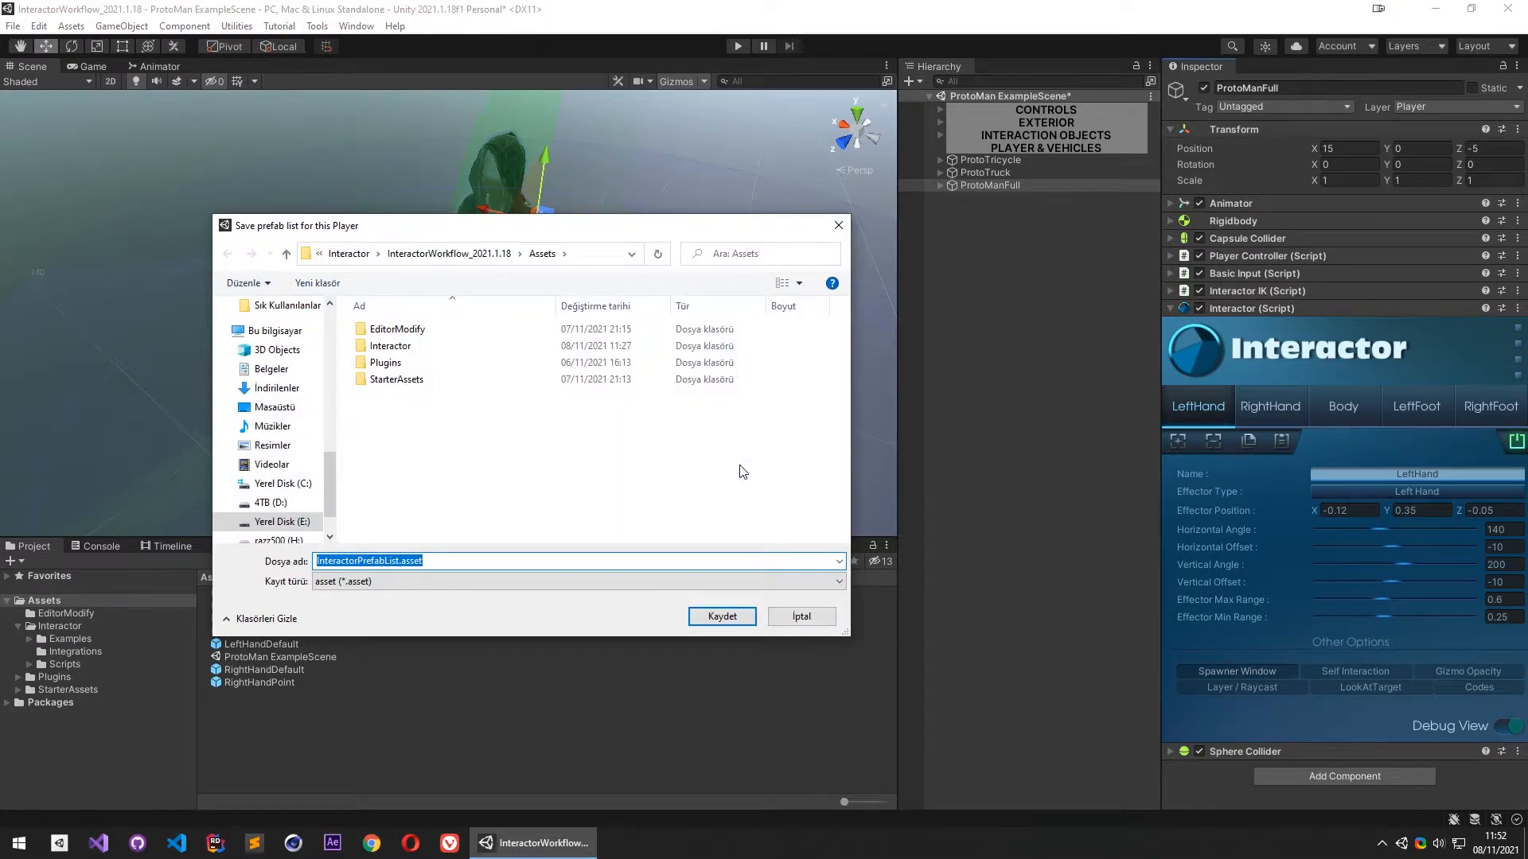
{"action": "key", "text": "Return"}
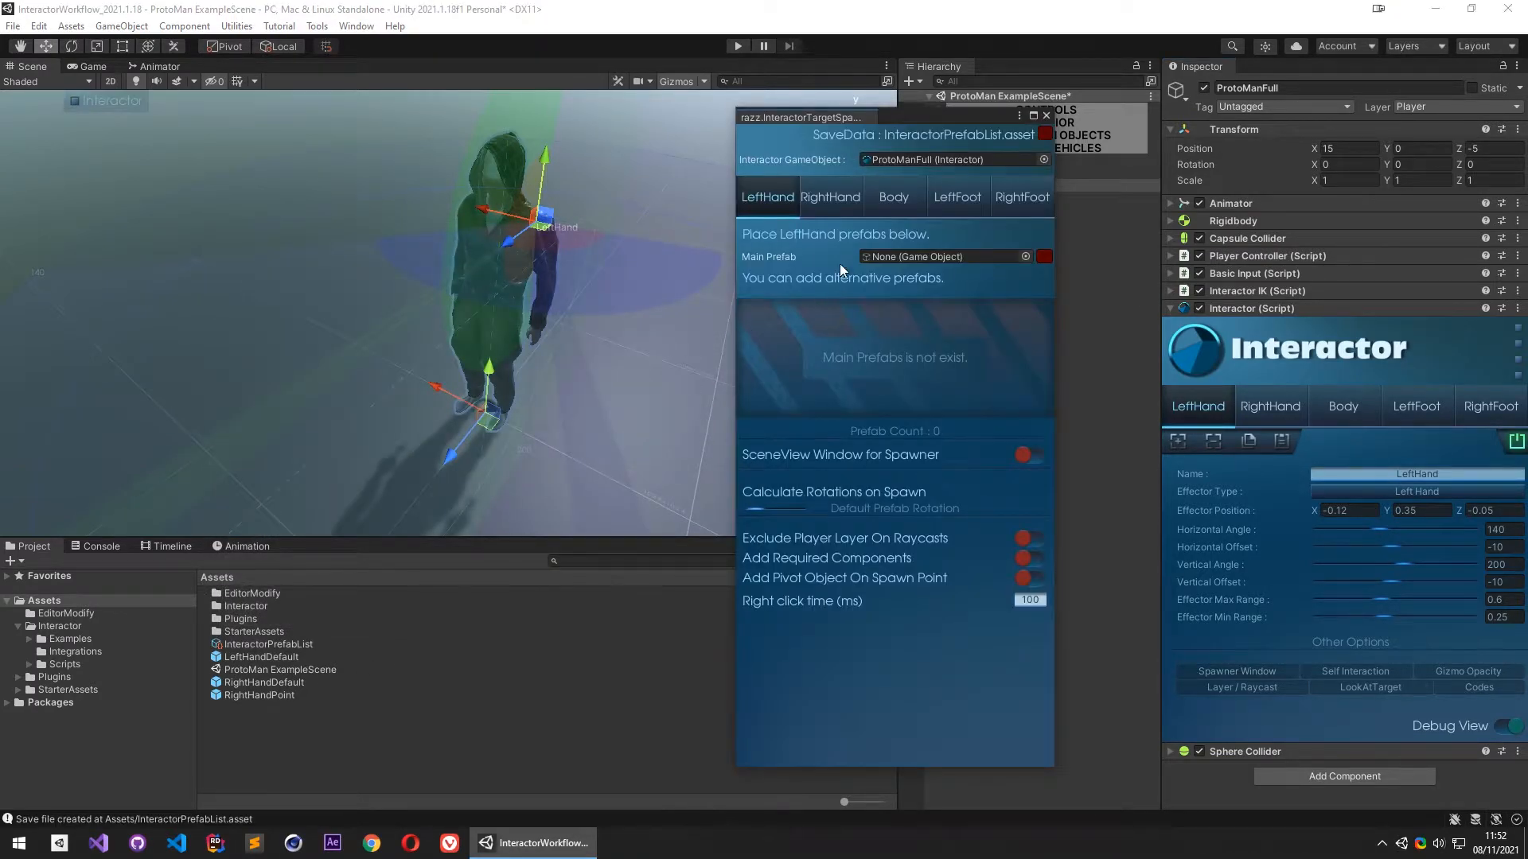
Dock the Interactor spawner window next to the Inspector and bring ProtoManFull's Inspector back to the front
{"action": "left_click_drag", "start_coordinate": [837, 122], "coordinate": [809, 284]}
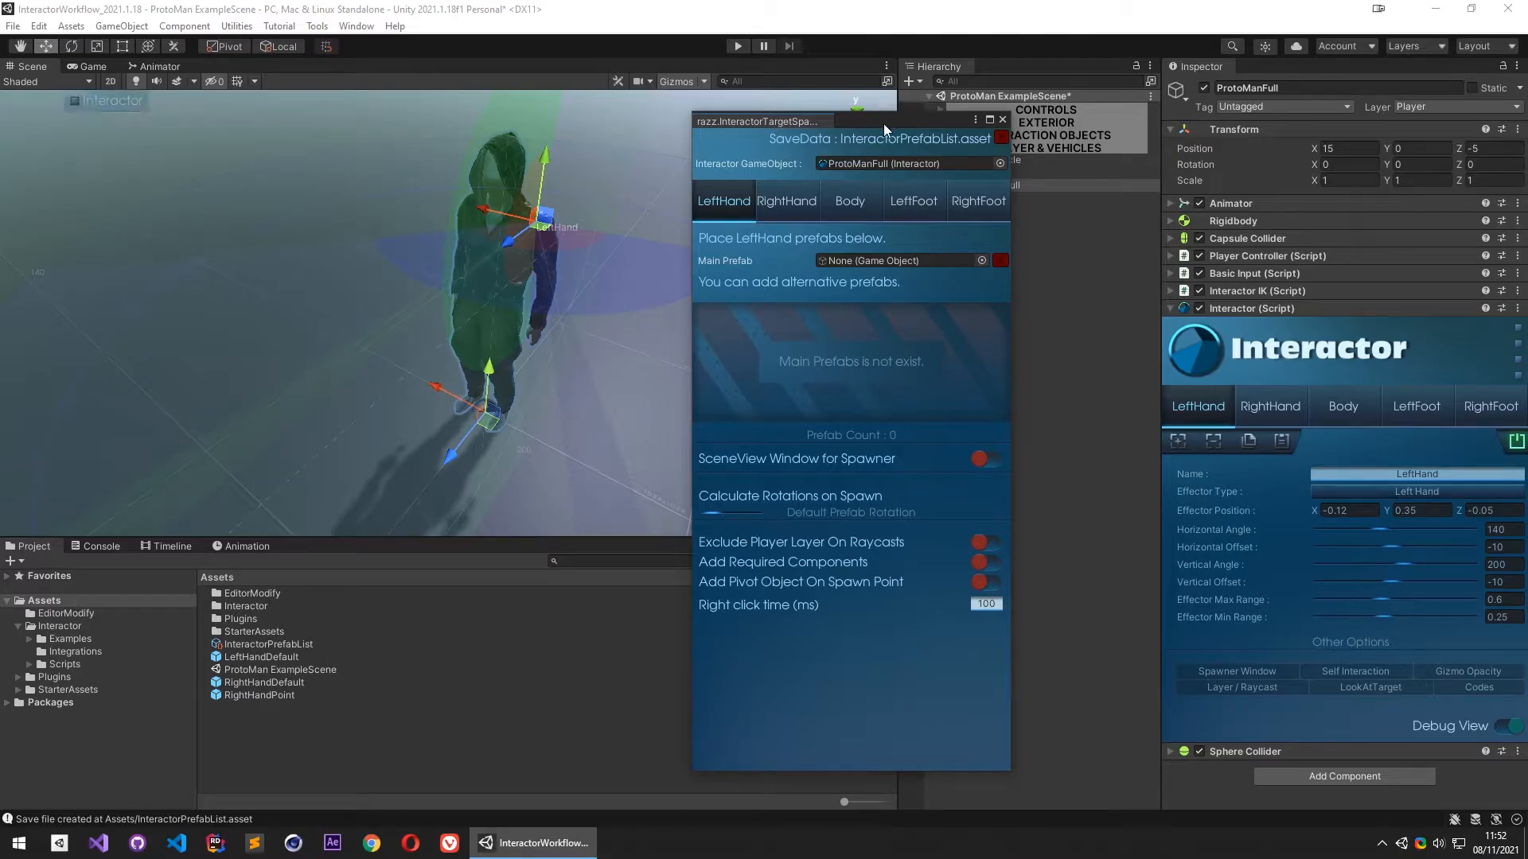
{"action": "middle_click", "coordinate": [794, 125]}
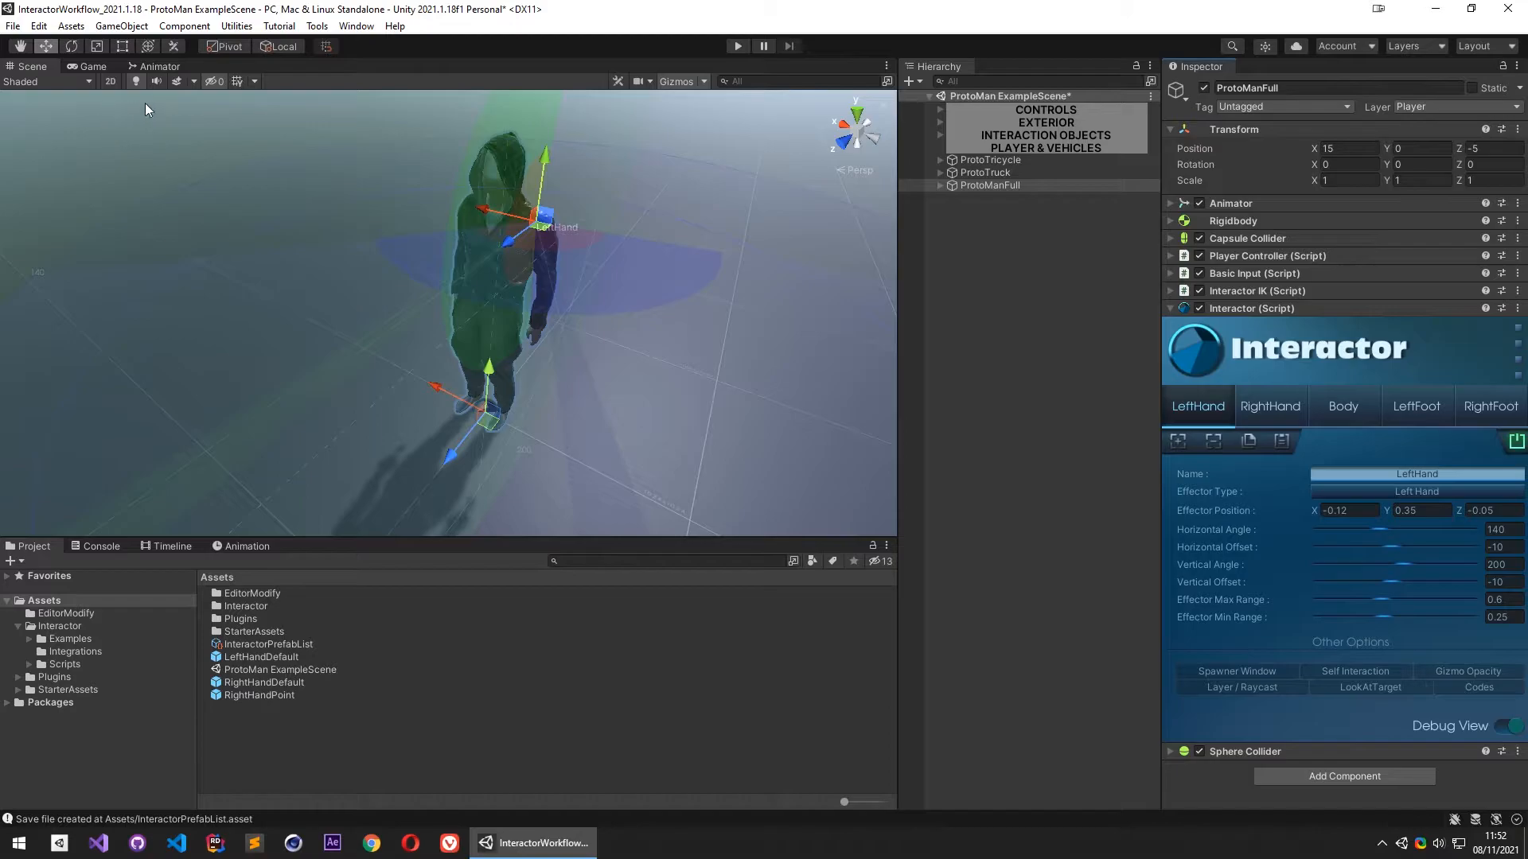
{"action": "left_click", "coordinate": [1202, 672]}
{"action": "left_click_drag", "start_coordinate": [740, 125], "coordinate": [1278, 70]}
{"action": "left_click", "coordinate": [1190, 68]}
{"action": "left_click_drag", "start_coordinate": [514, 254], "coordinate": [588, 267], "text": "alt"}
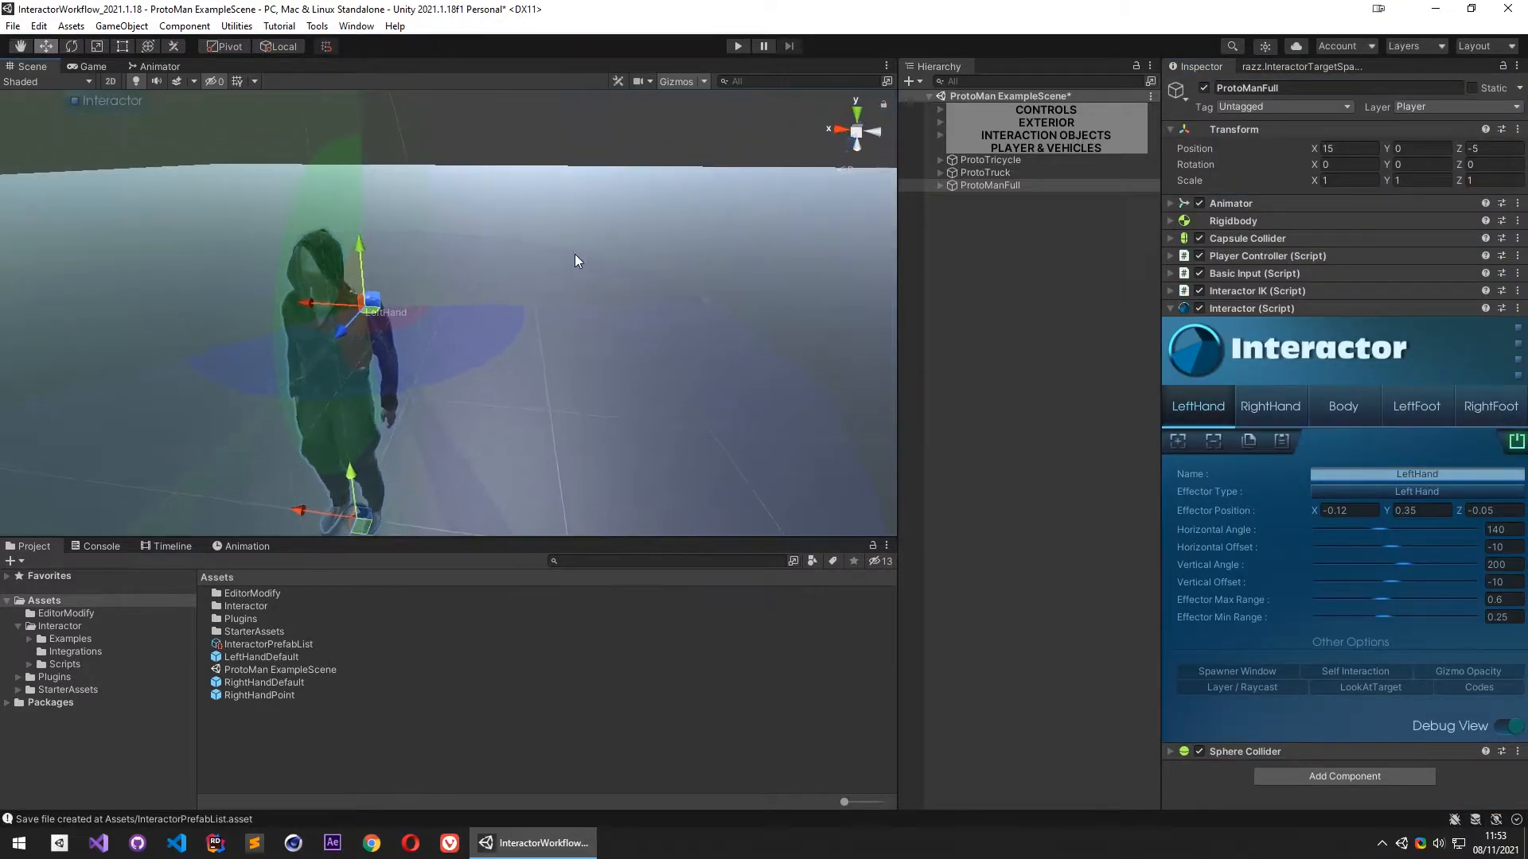
{"action": "right_click_drag", "start_coordinate": [557, 353], "coordinate": [502, 391]}
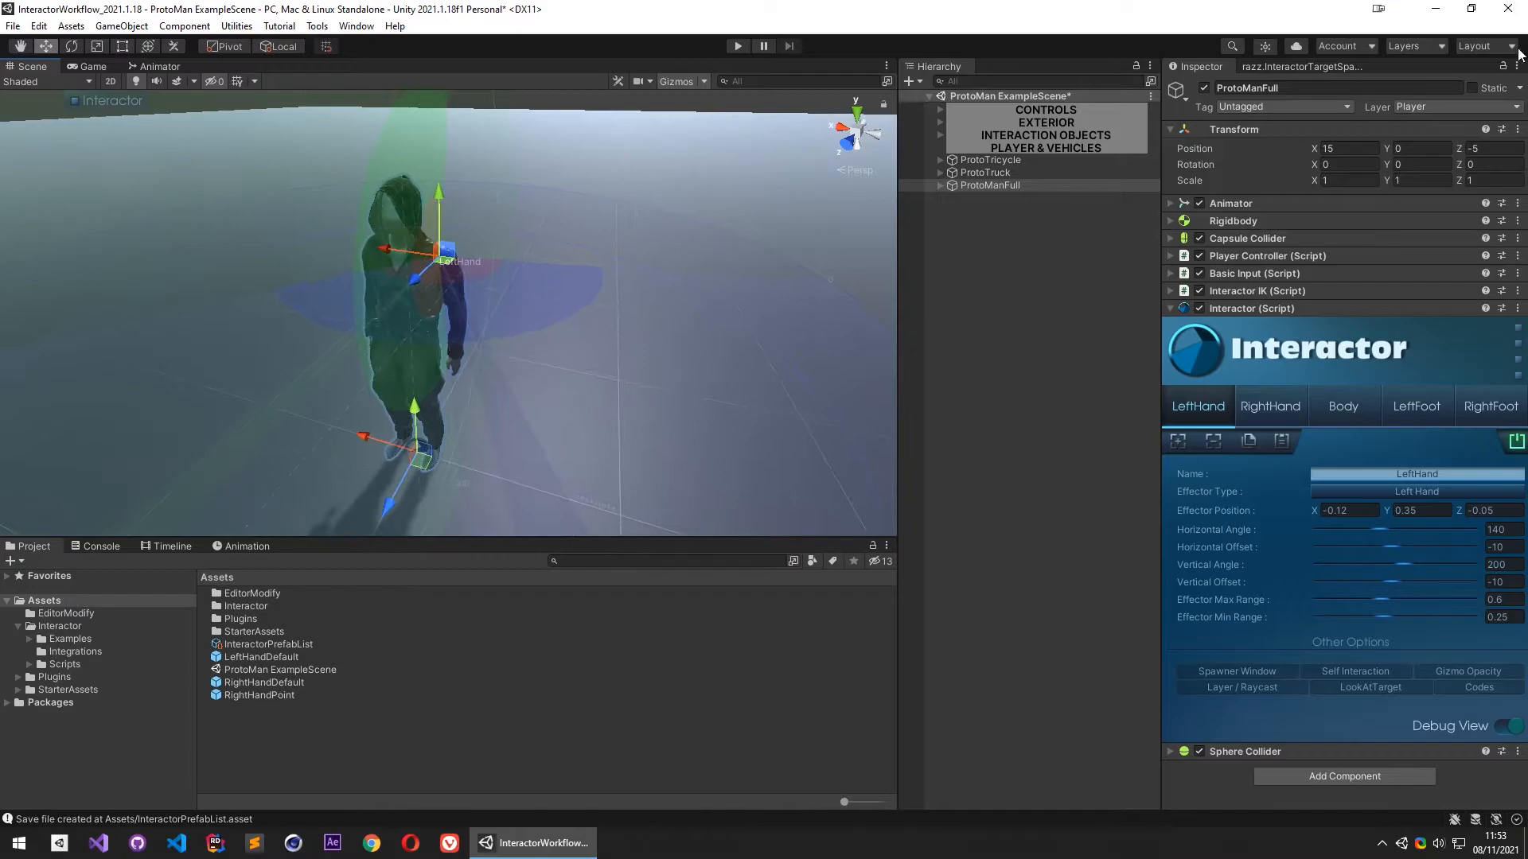
Assign LeftHandDefault as the spawner's main LeftHand prefab and RightHandDefault as its main RightHand prefab
{"action": "left_click", "coordinate": [1286, 71]}
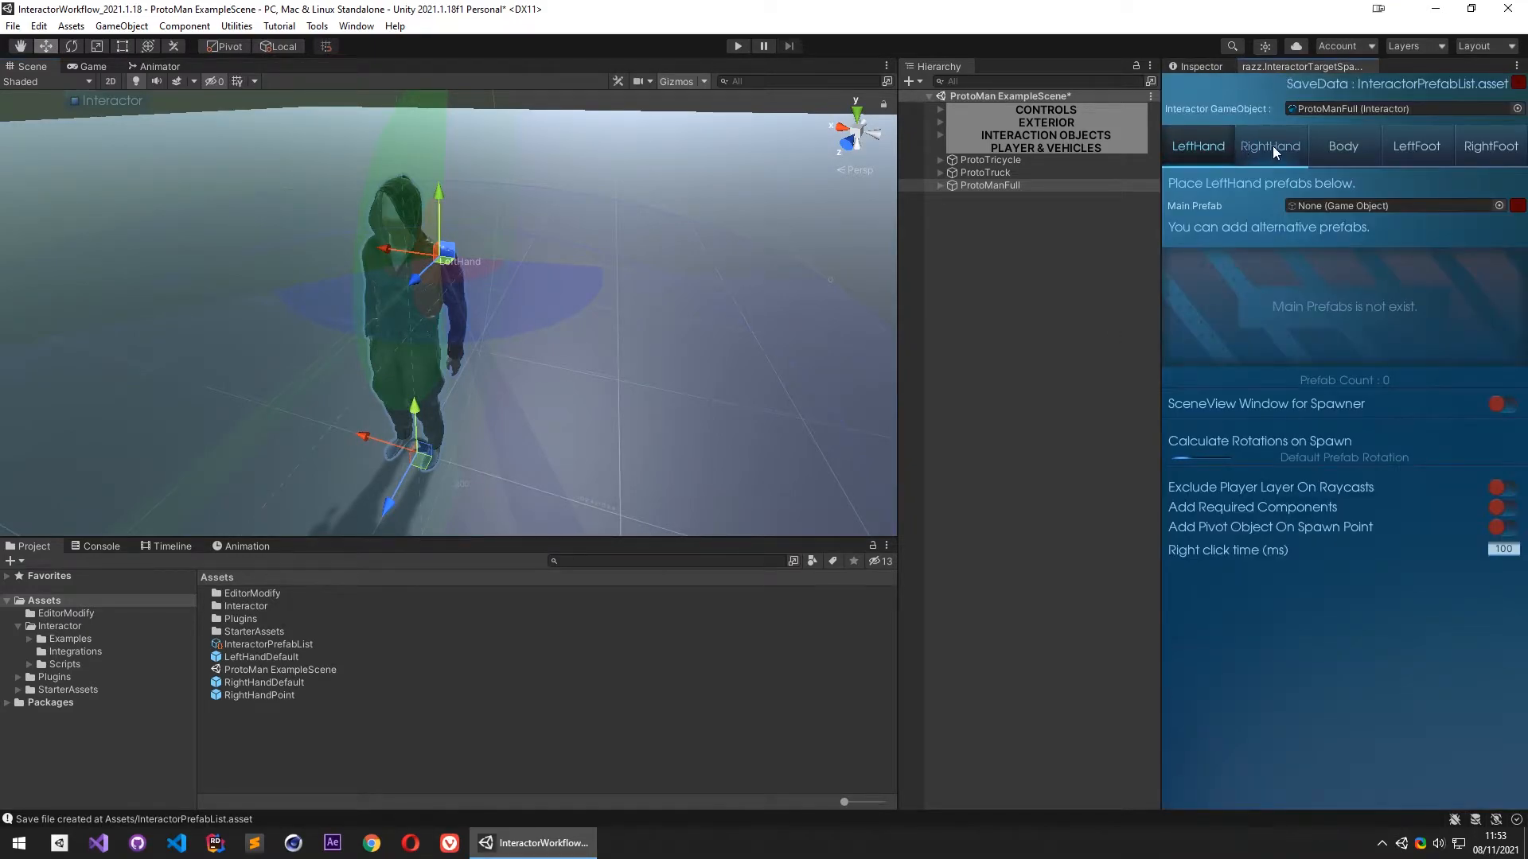
{"action": "left_click", "coordinate": [1337, 145]}
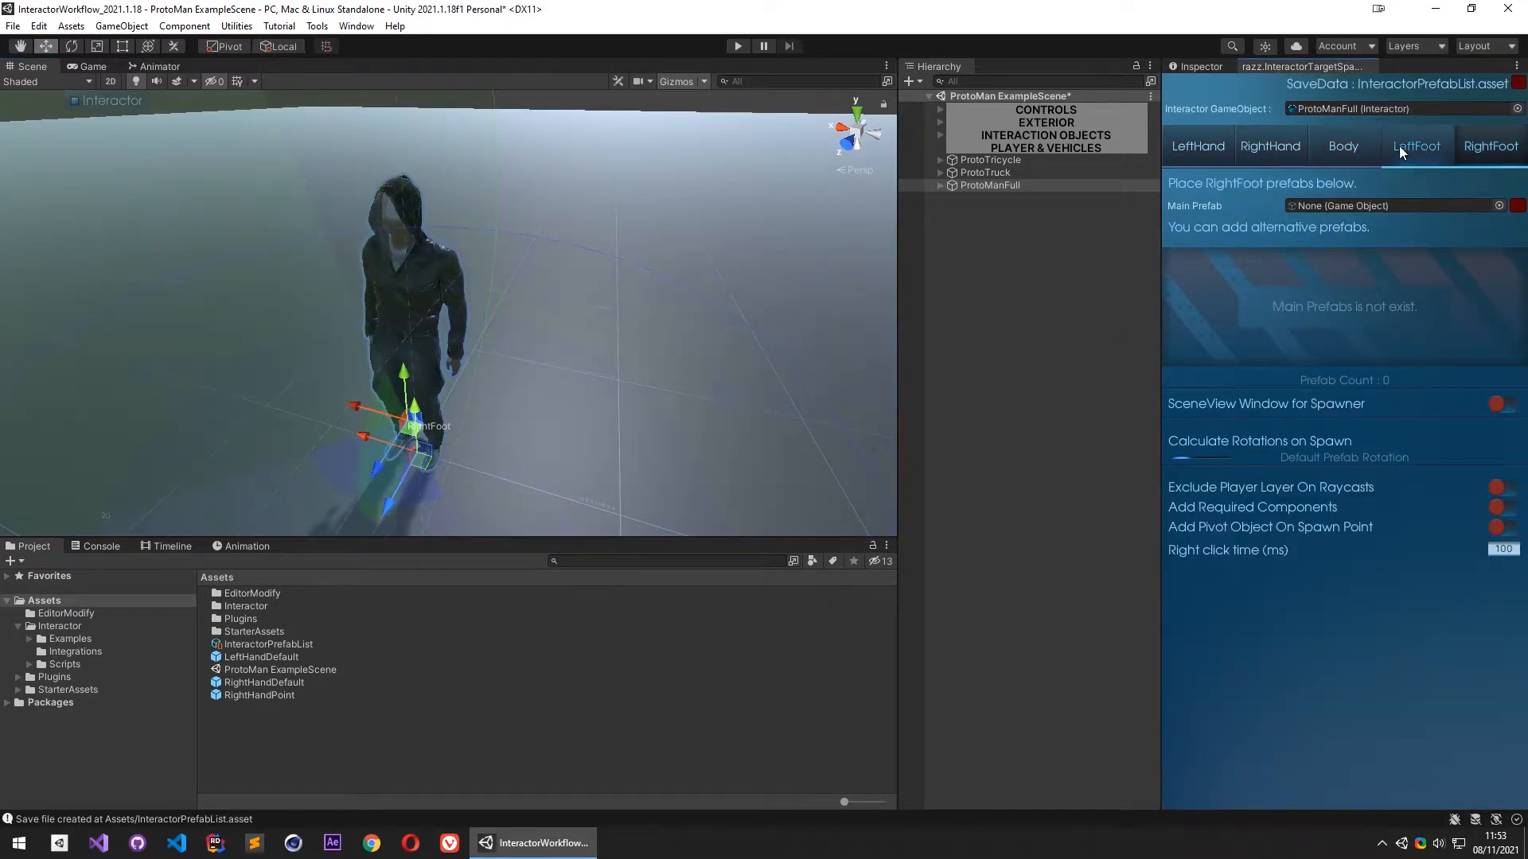
{"action": "left_click", "coordinate": [1218, 142]}
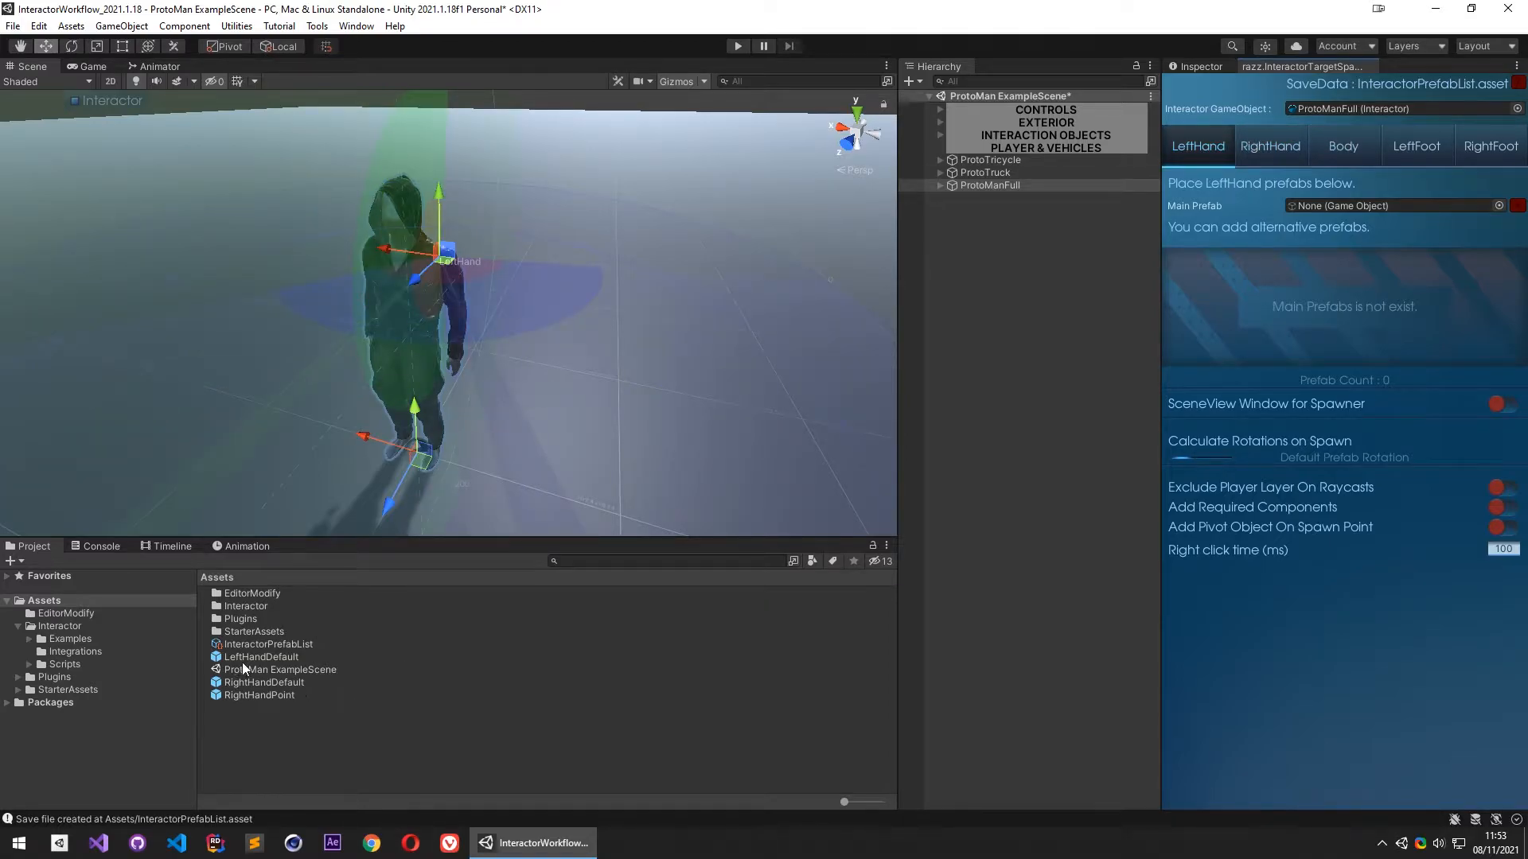
{"action": "left_click_drag", "start_coordinate": [254, 657], "coordinate": [1361, 212]}
{"action": "left_click", "coordinate": [1278, 145]}
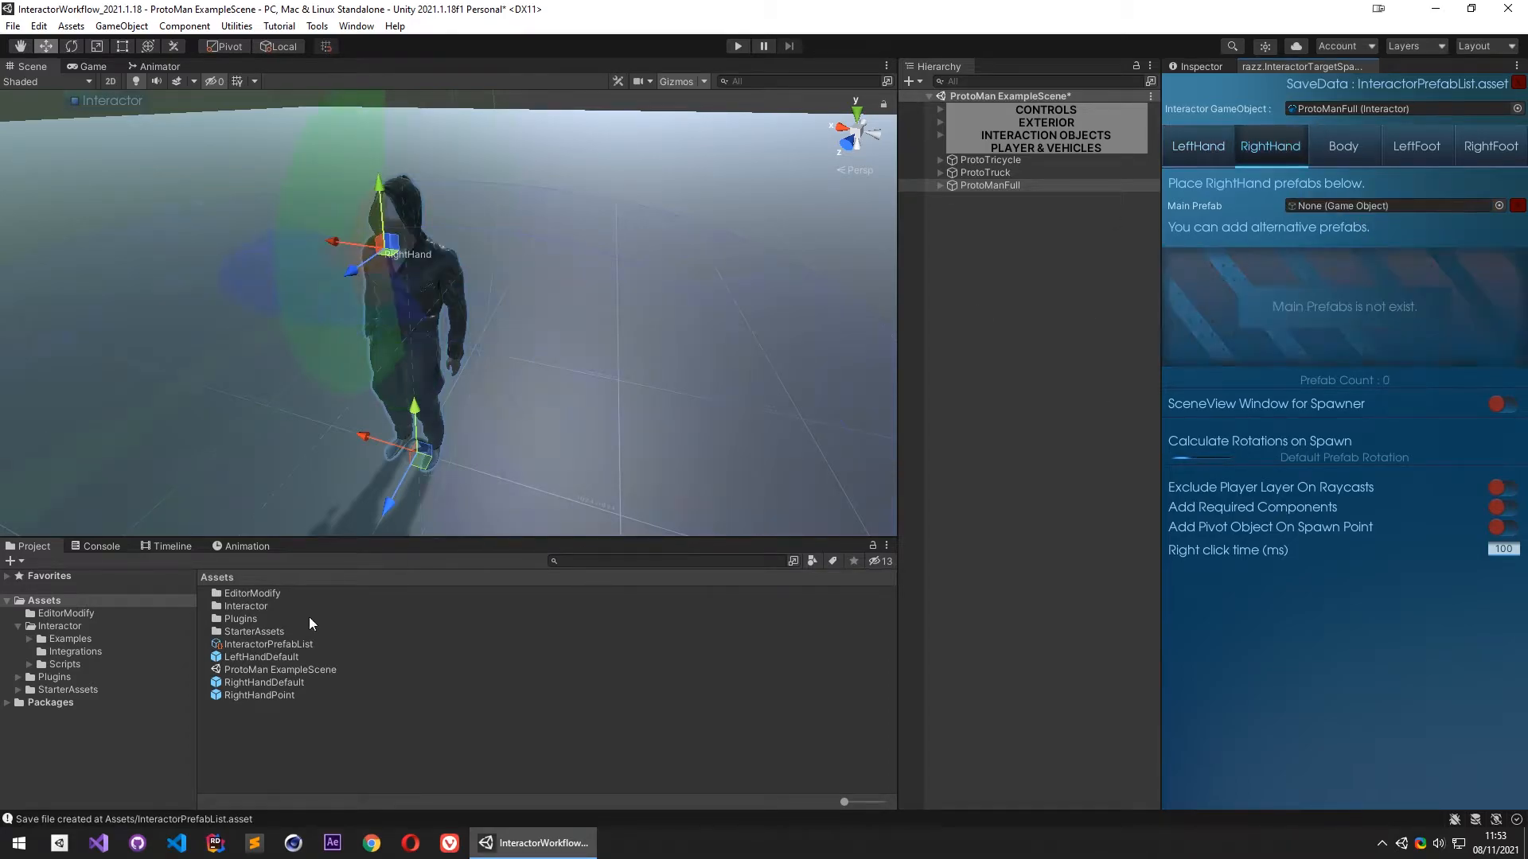
{"action": "left_click_drag", "start_coordinate": [254, 685], "coordinate": [1361, 208]}
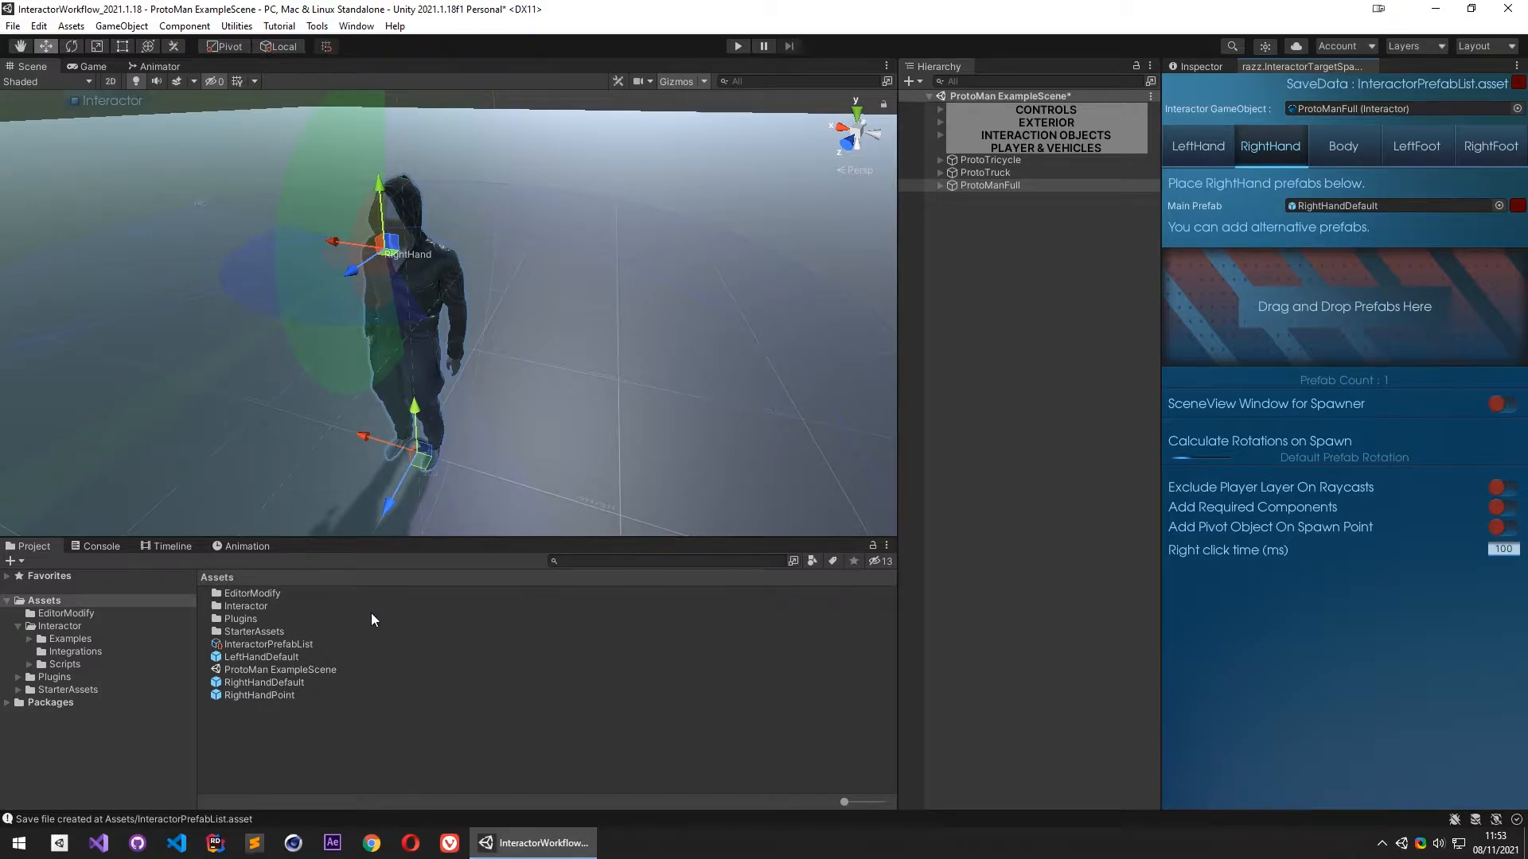
Add RightHandPoint as an alternative prefab for the RightHand effector in the spawner
{"action": "left_click", "coordinate": [1220, 150]}
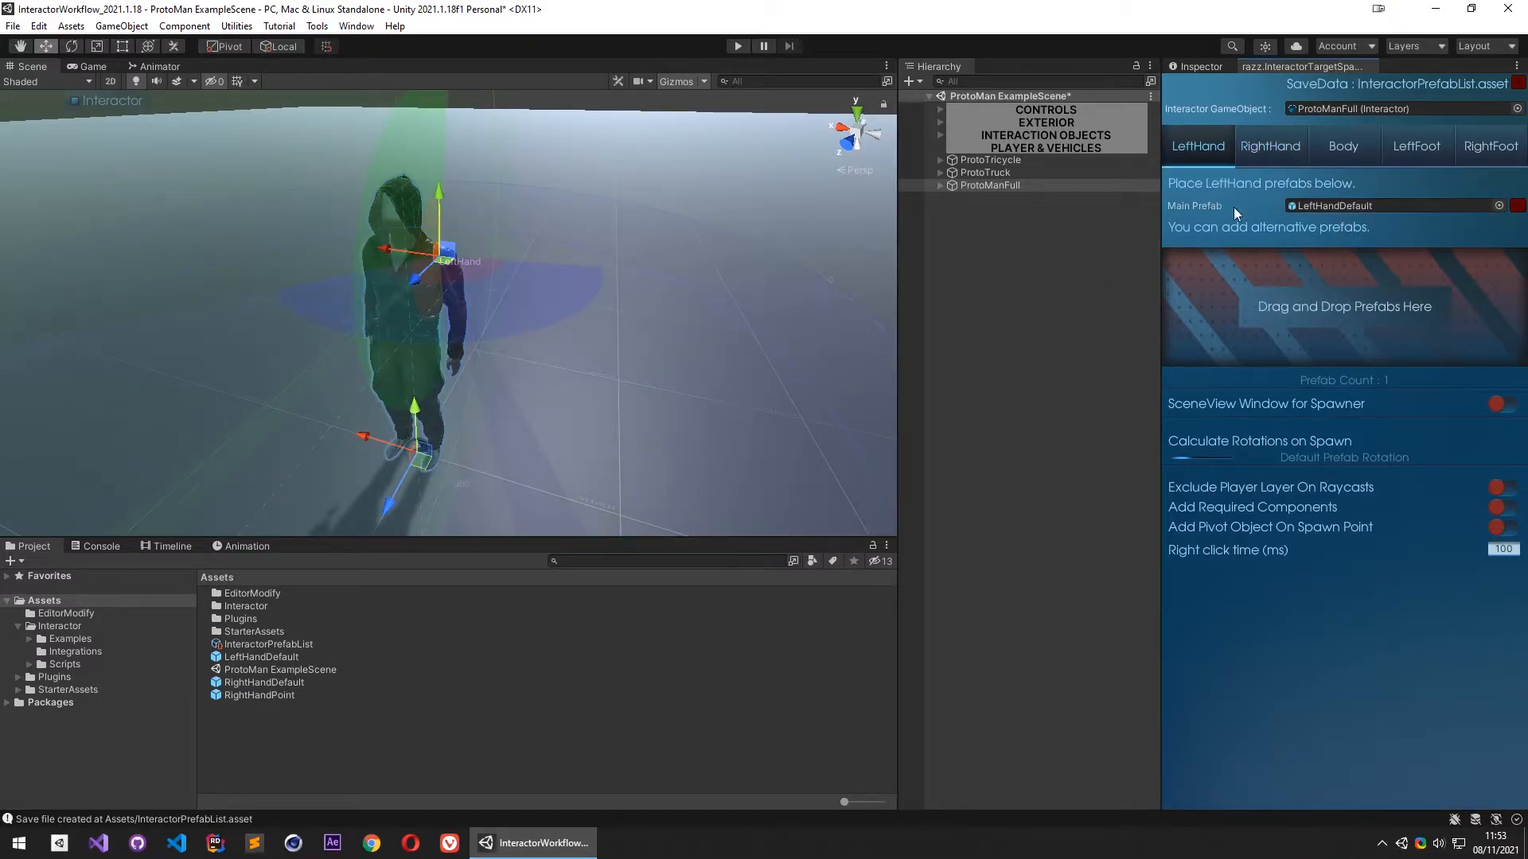
{"action": "left_click", "coordinate": [1277, 148]}
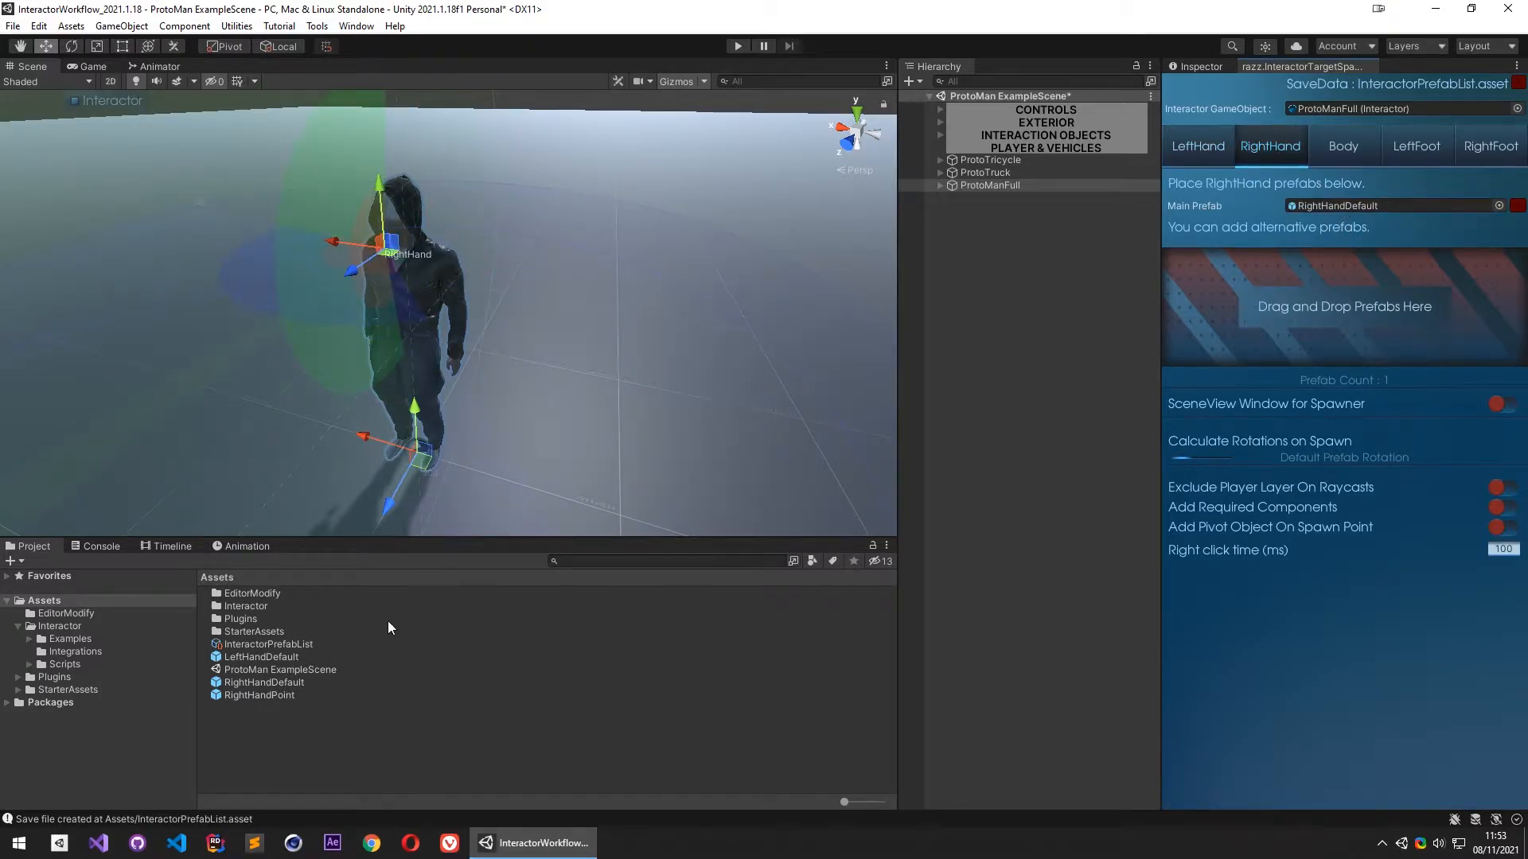
{"action": "left_click", "coordinate": [256, 682]}
{"action": "left_click", "coordinate": [256, 694], "text": "shift"}
{"action": "left_click_drag", "start_coordinate": [265, 687], "coordinate": [1477, 264]}
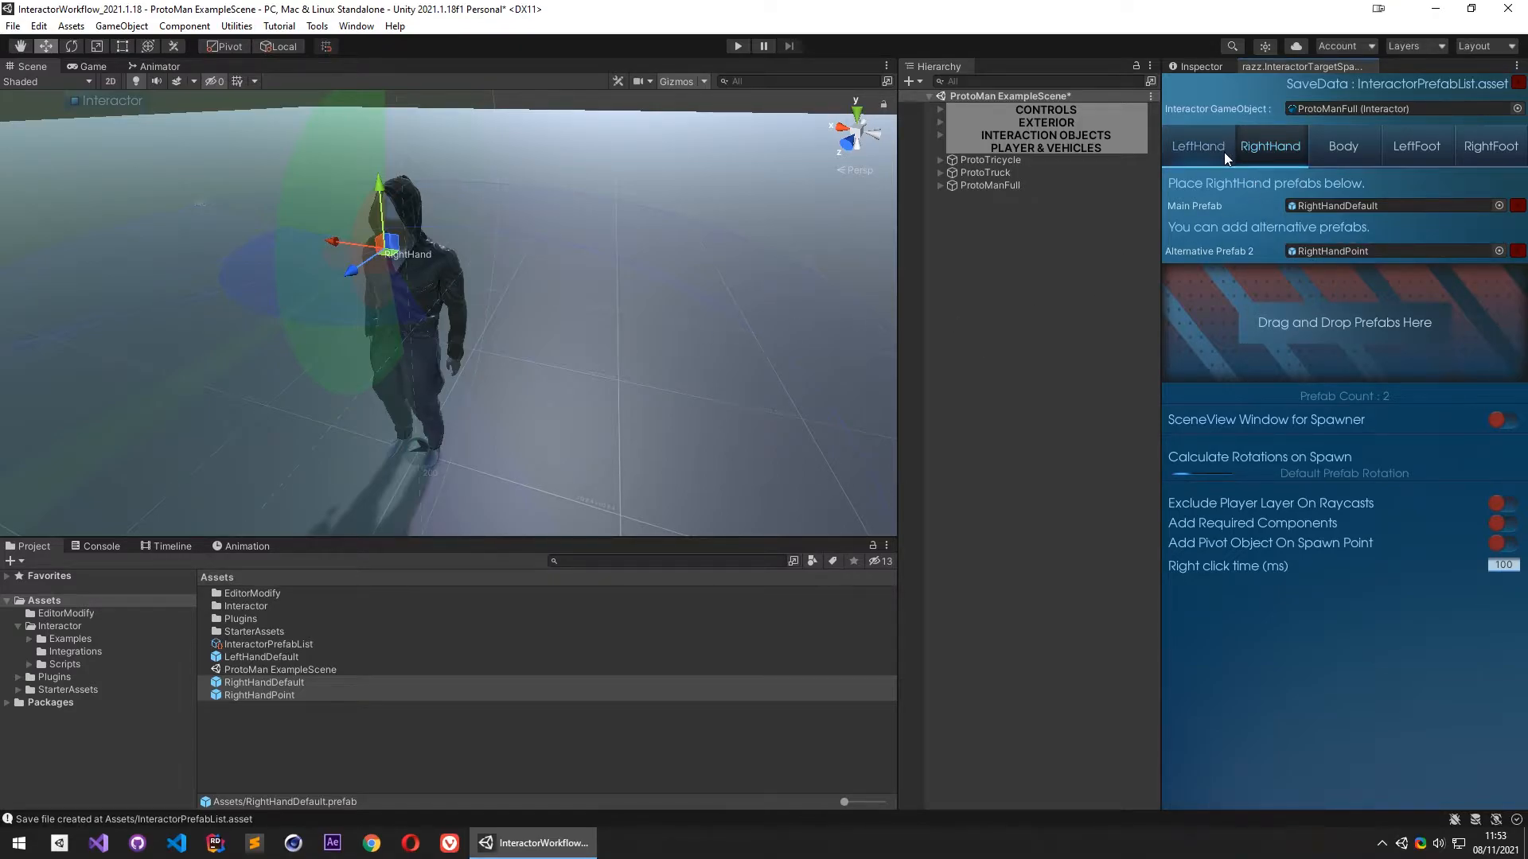
Try spawning LeftHandDefault in the scene from the spawner's prefab list
{"action": "right_click_drag", "start_coordinate": [808, 299], "coordinate": [801, 307]}
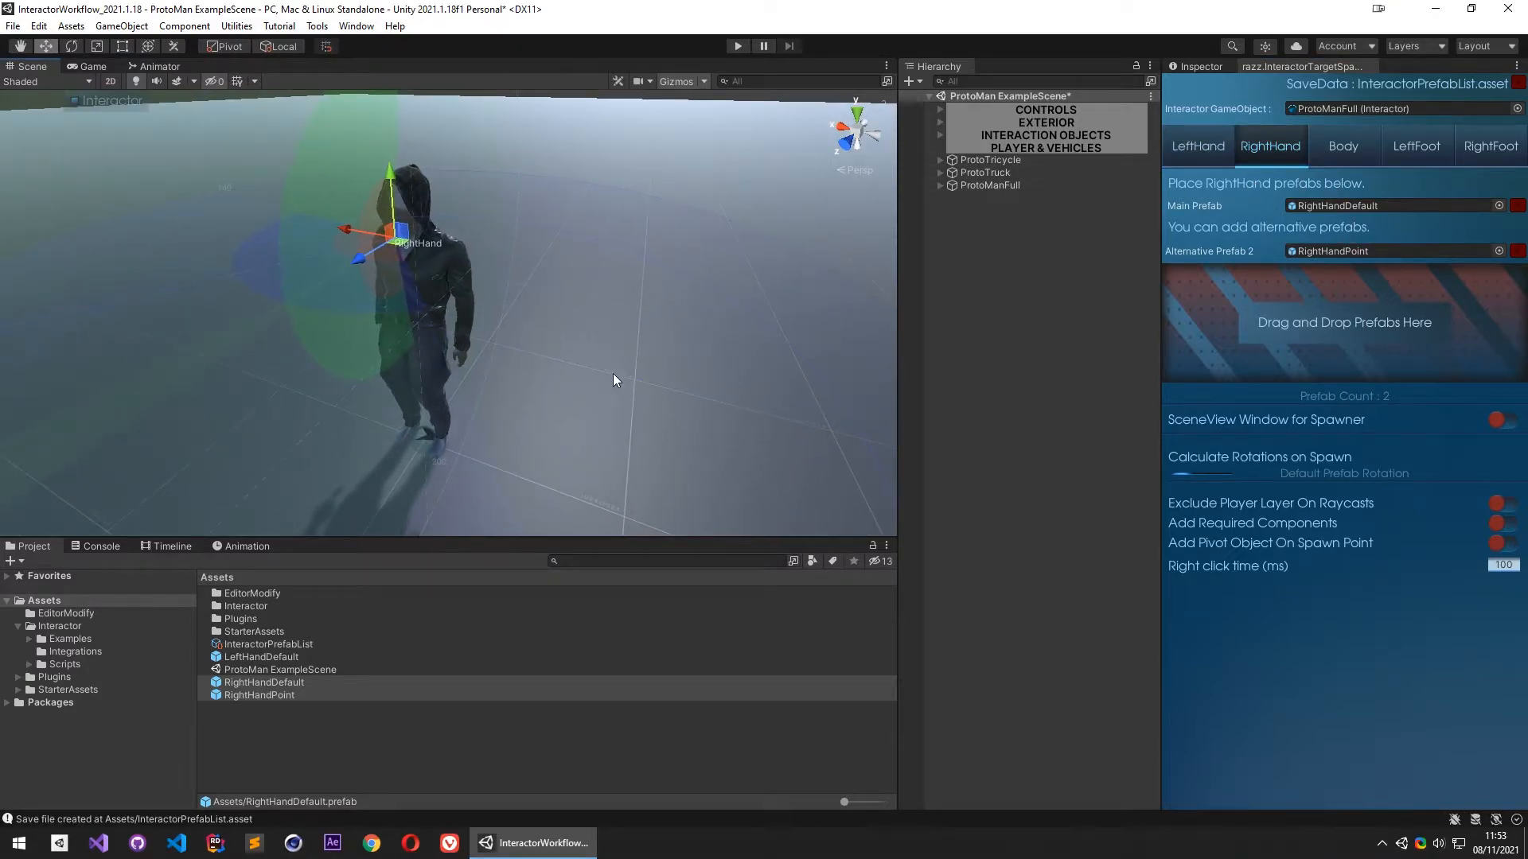
{"action": "right_click", "coordinate": [594, 320]}
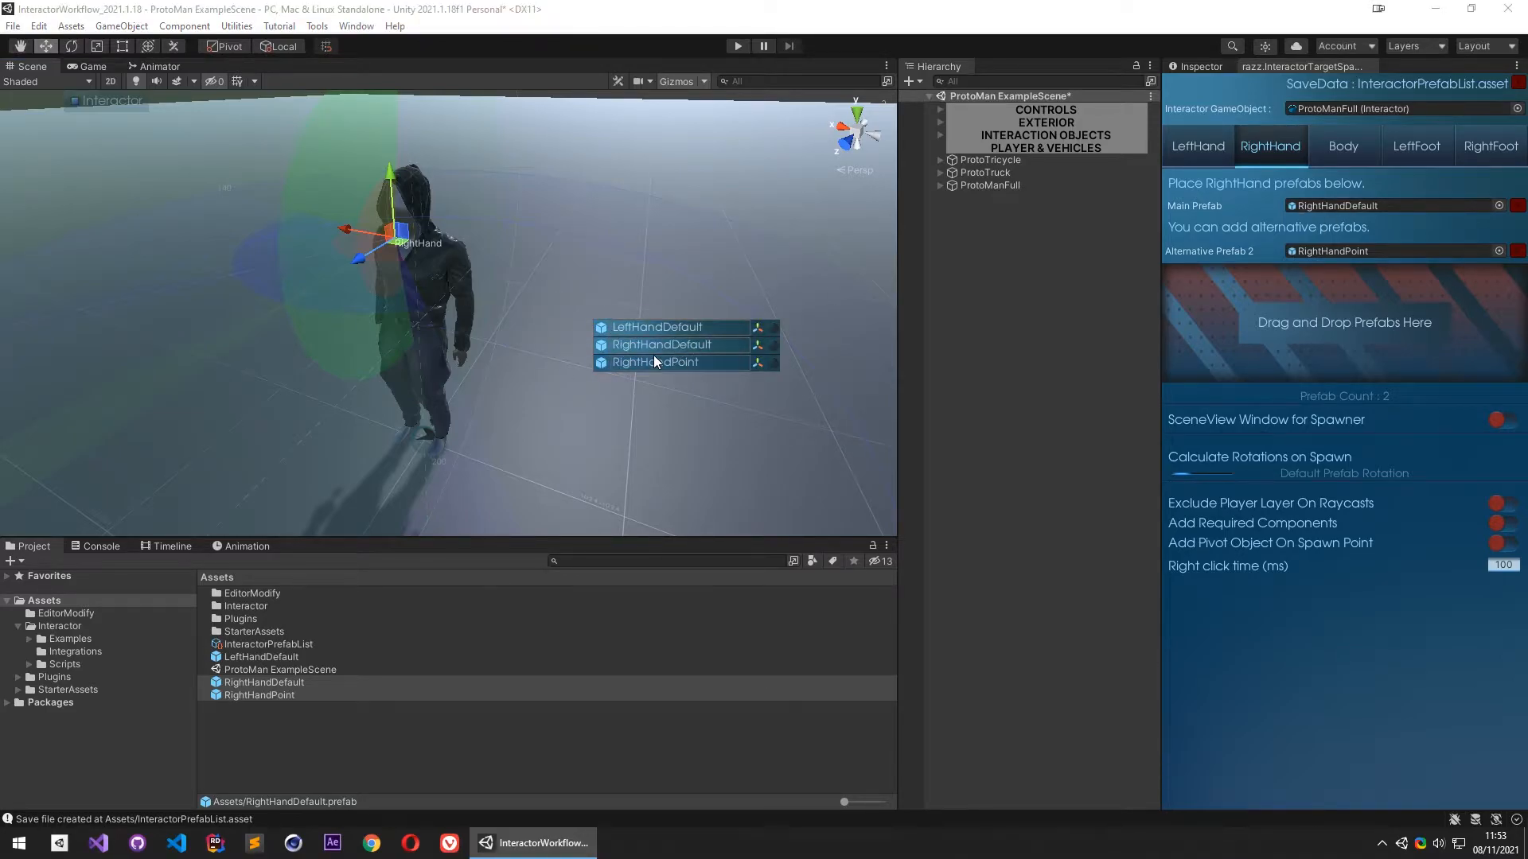
{"action": "right_click_drag", "start_coordinate": [508, 352], "coordinate": [581, 354]}
{"action": "right_click", "coordinate": [582, 353]}
{"action": "left_click", "coordinate": [614, 363]}
{"action": "right_click_drag", "start_coordinate": [657, 388], "coordinate": [549, 368]}
Spawn LeftHandDefault with the raycast hitting the area around ProtoManFull, and undo the spawn
{"action": "left_click", "coordinate": [999, 186]}
{"action": "left_click", "coordinate": [1195, 67]}
{"action": "left_click_drag", "start_coordinate": [686, 309], "coordinate": [714, 327], "text": "alt"}
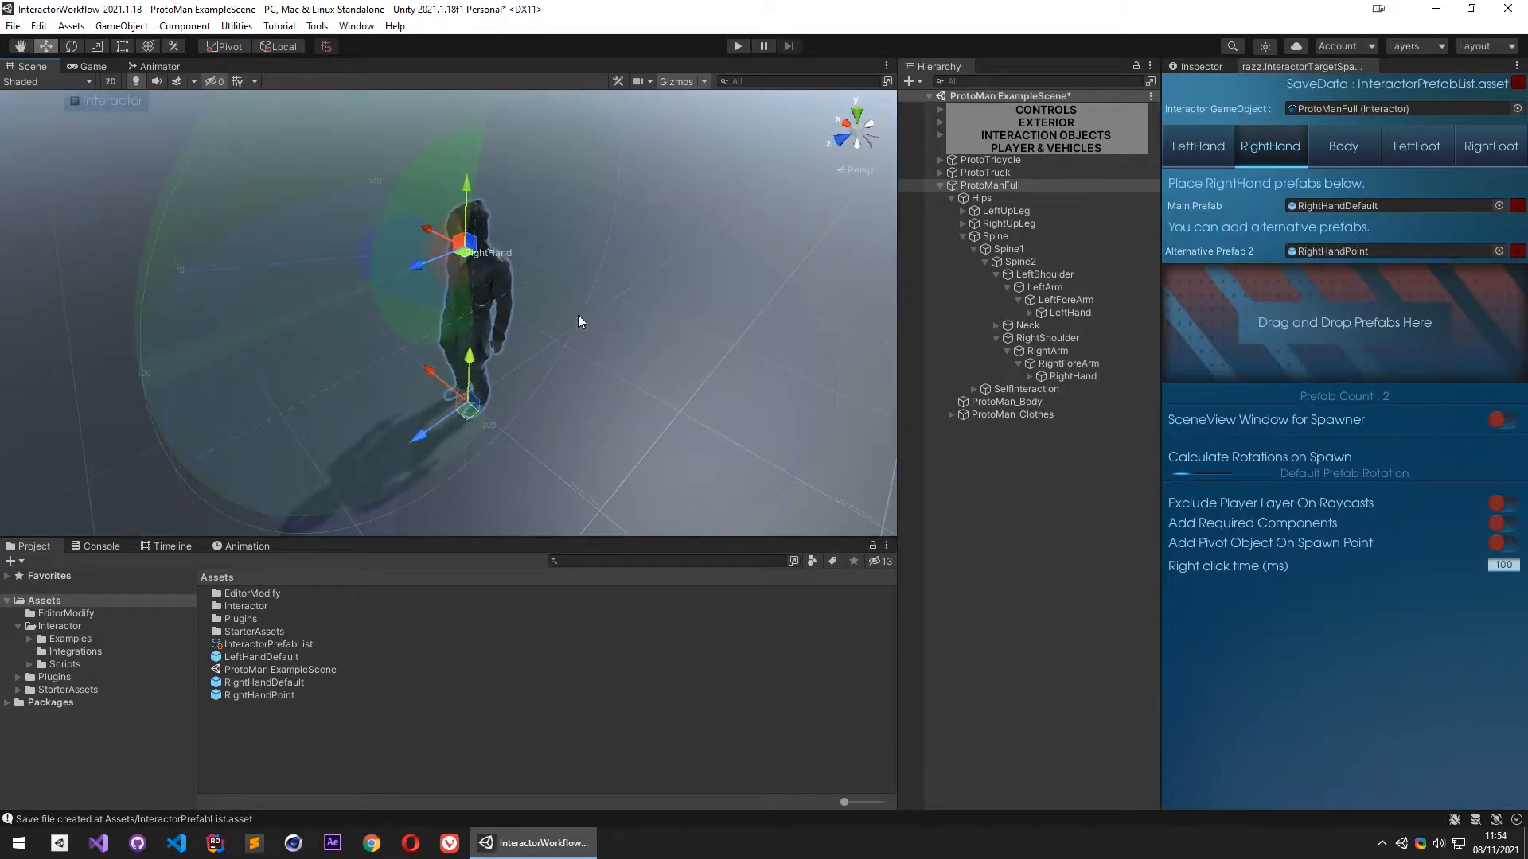
{"action": "right_click", "coordinate": [577, 314]}
{"action": "left_click", "coordinate": [627, 324]}
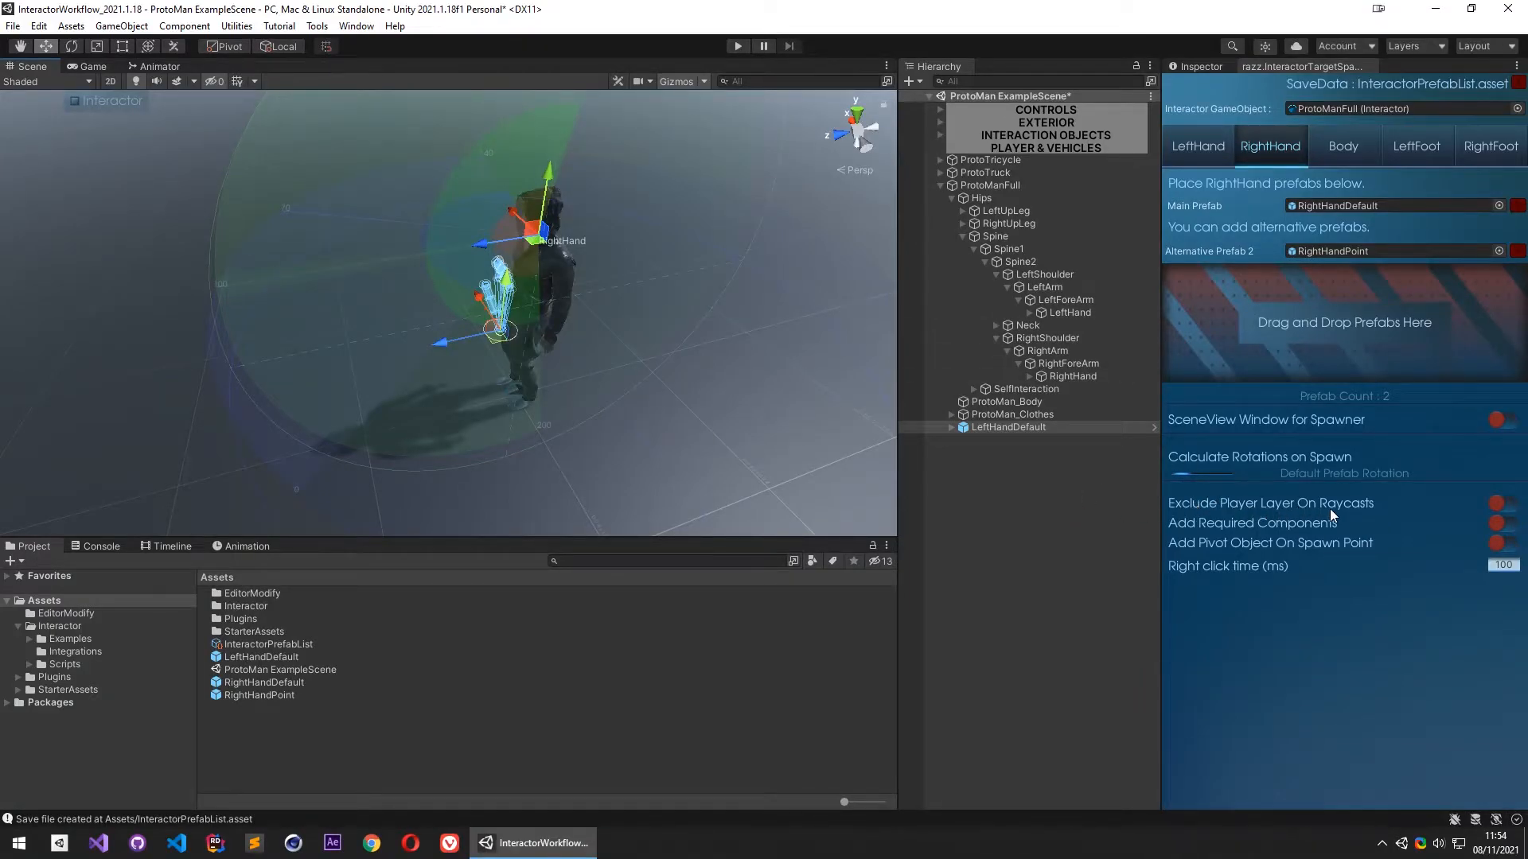
{"action": "left_click_drag", "start_coordinate": [711, 392], "coordinate": [650, 360], "text": "alt"}
{"action": "key", "text": "ctrl+z"}
Enable Exclude Player Layer On Raycasts in the spawner and check ProtoManFull's layer against the Interactor's Layer / Raycast settings
{"action": "left_click", "coordinate": [1500, 508]}
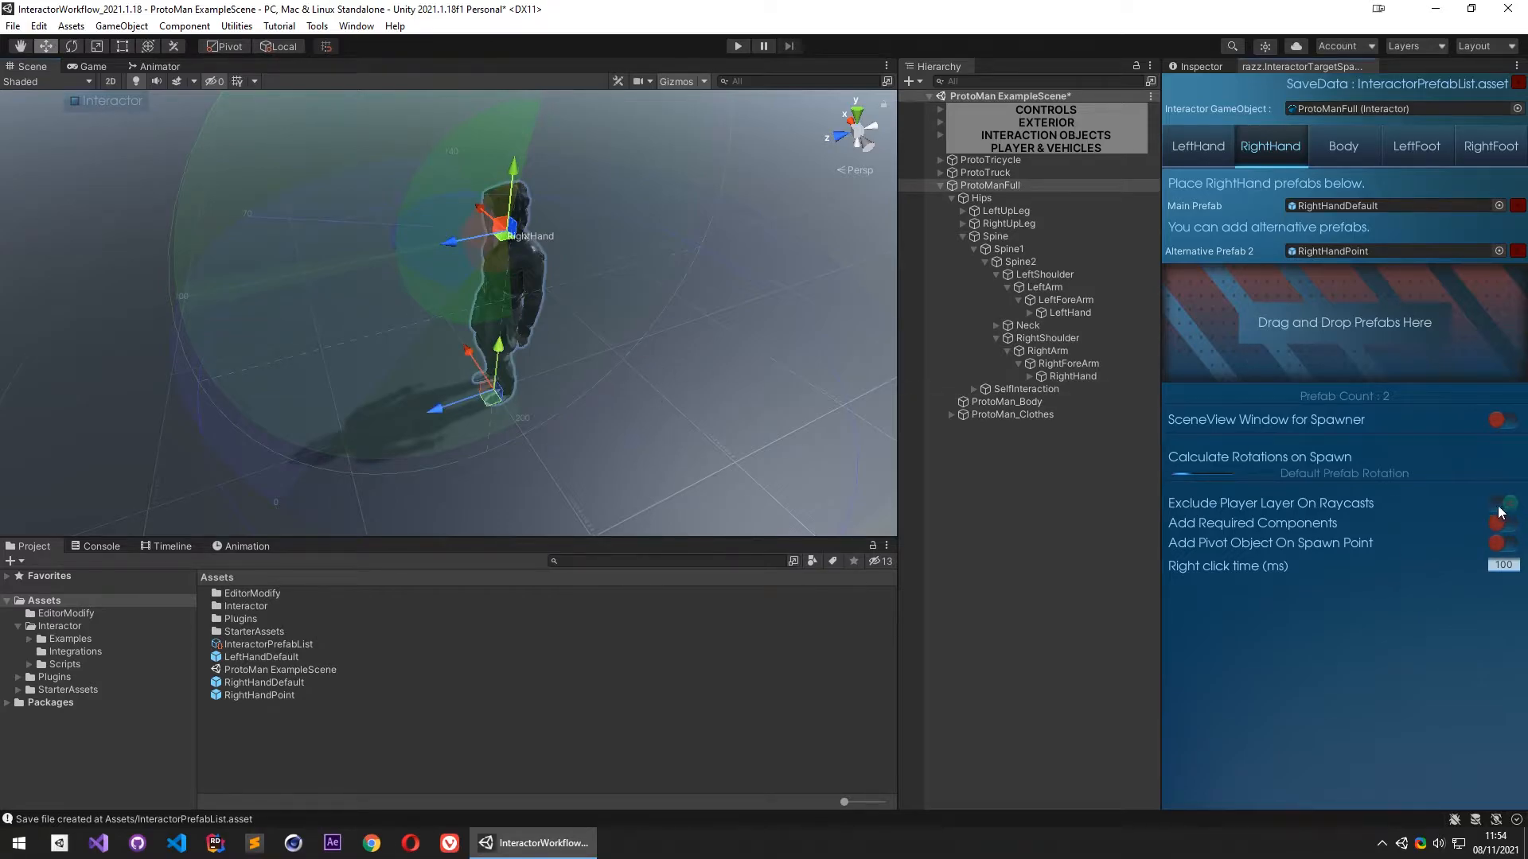
{"action": "left_click", "coordinate": [940, 185]}
{"action": "left_click", "coordinate": [1218, 66]}
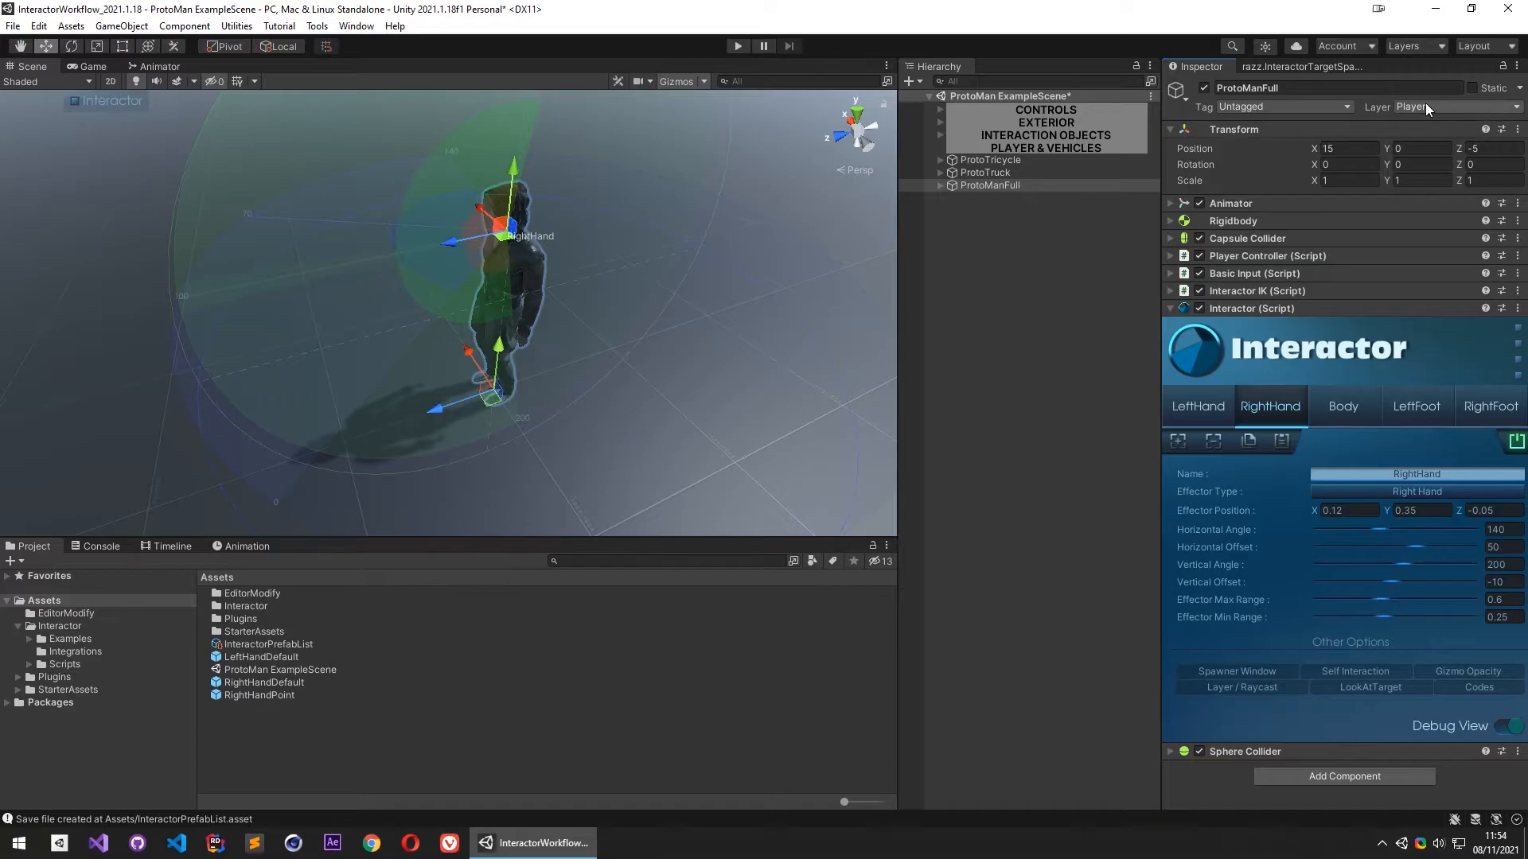
{"action": "right_click_drag", "start_coordinate": [469, 335], "coordinate": [557, 331]}
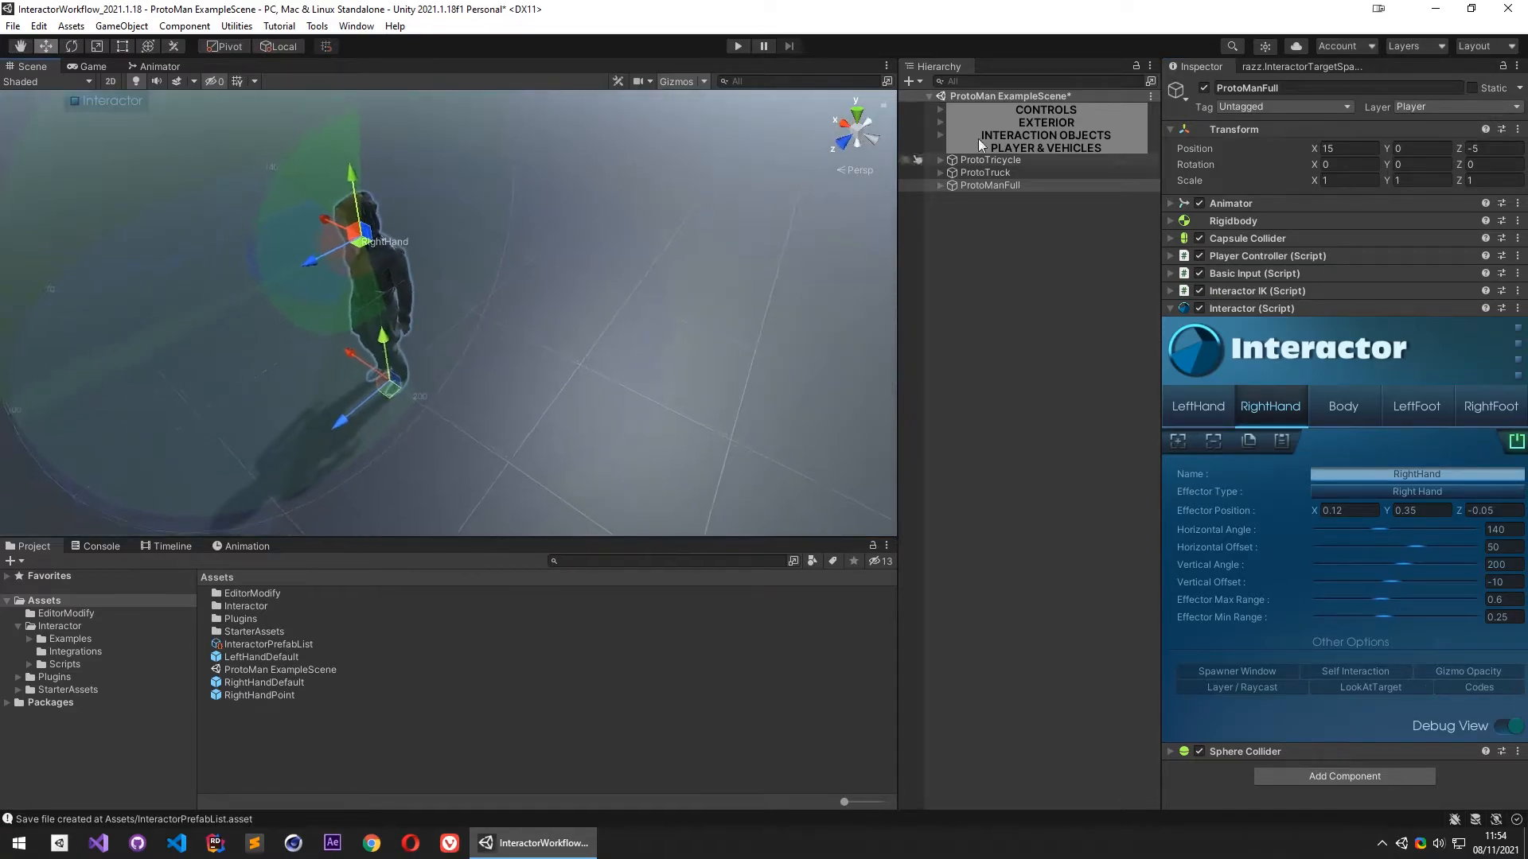
{"action": "left_click", "coordinate": [1300, 66]}
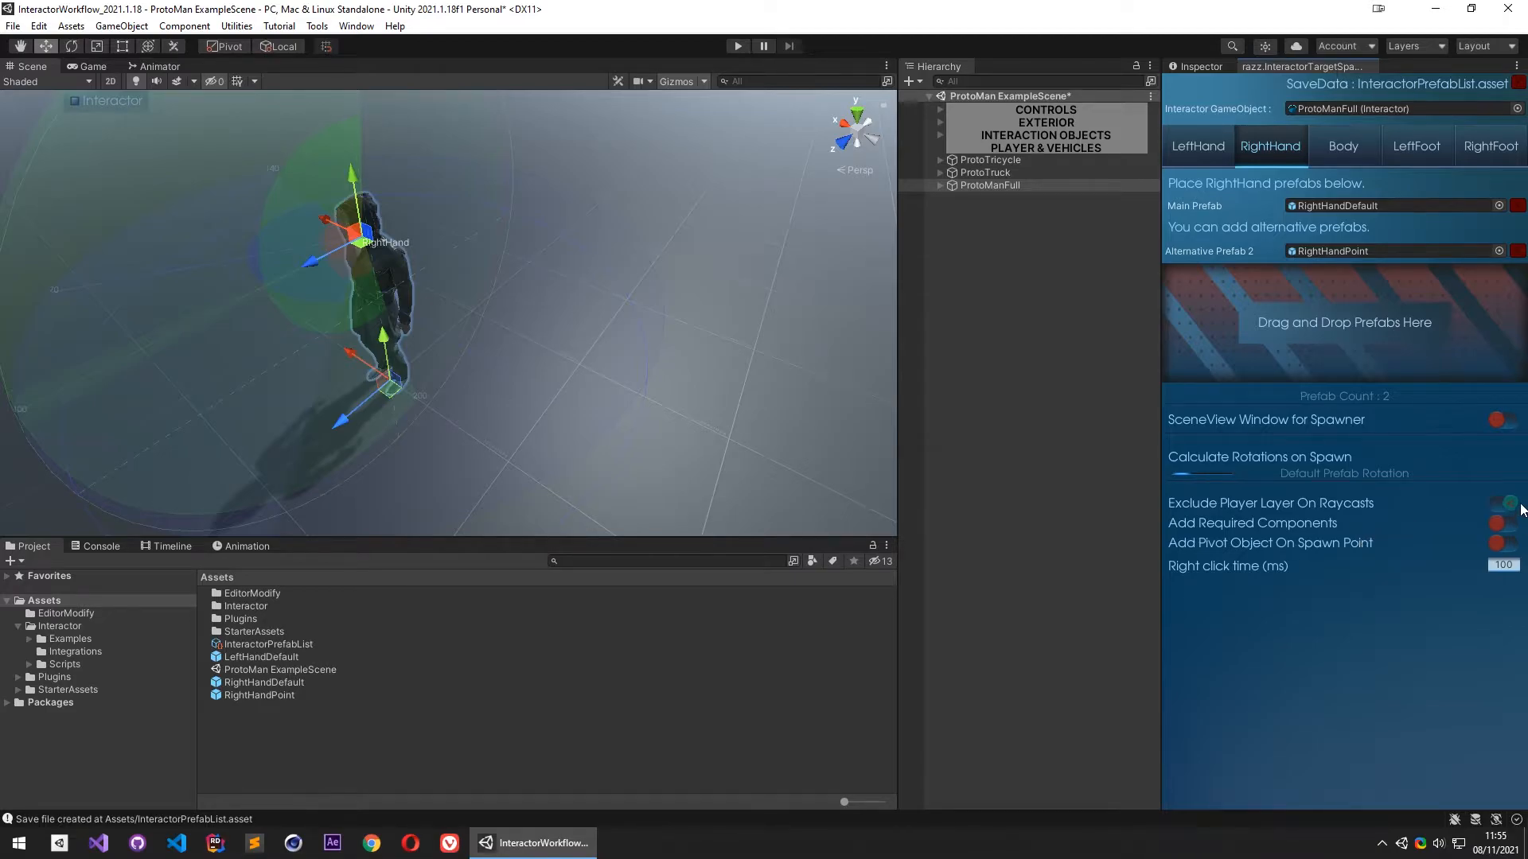
{"action": "left_click", "coordinate": [1211, 68]}
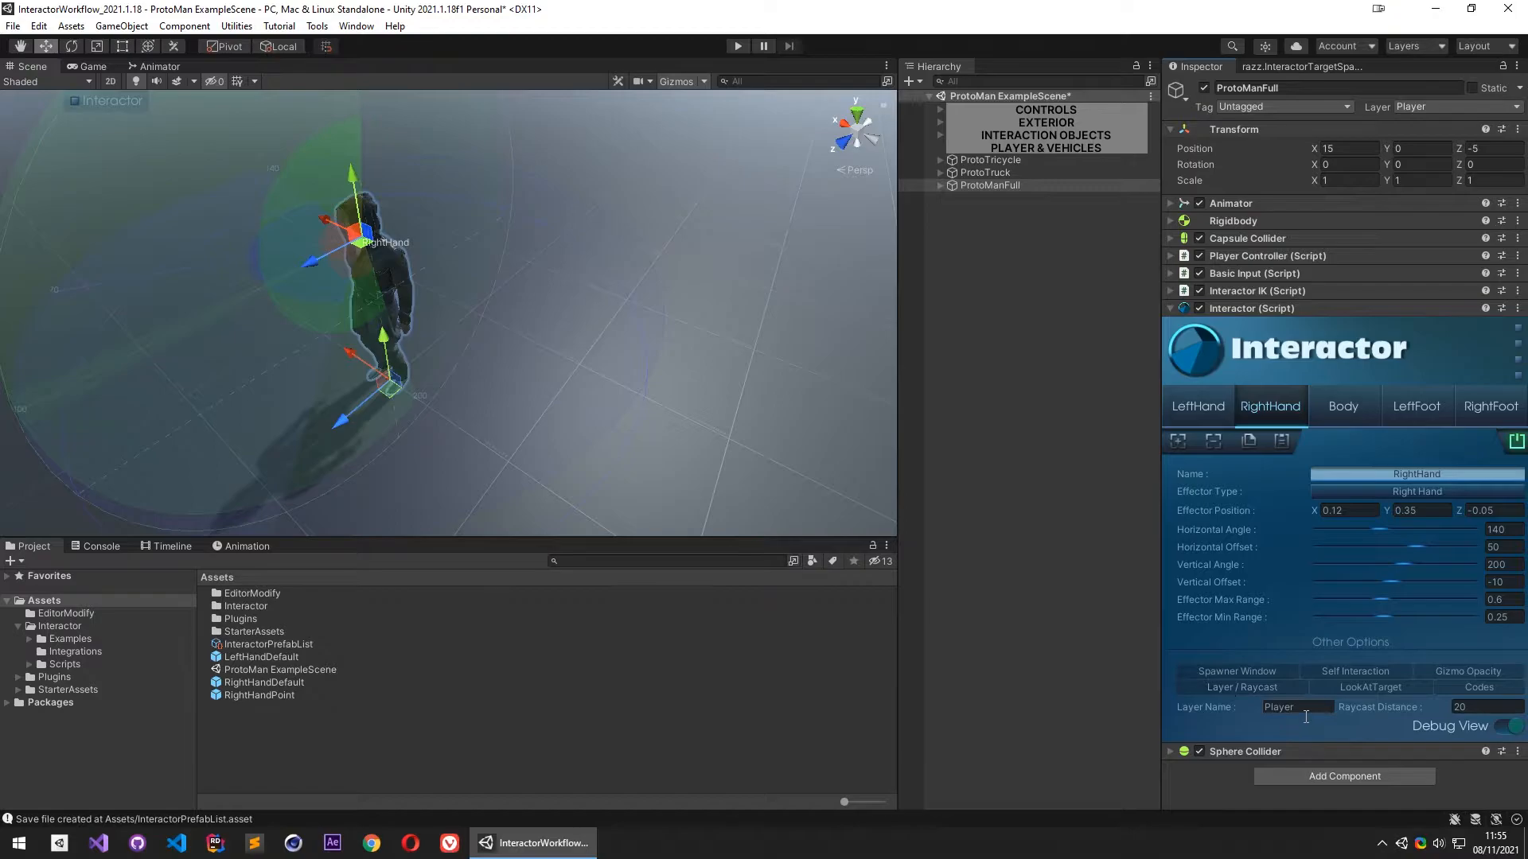
Spawn a hand target prefab on the floor near ProtoManFull and undo the spawn
{"action": "left_click", "coordinate": [1325, 70]}
{"action": "right_click", "coordinate": [533, 344]}
{"action": "left_click", "coordinate": [534, 330]}
{"action": "right_click_drag", "start_coordinate": [653, 339], "coordinate": [427, 385]}
{"action": "key", "text": "ctrl+z"}
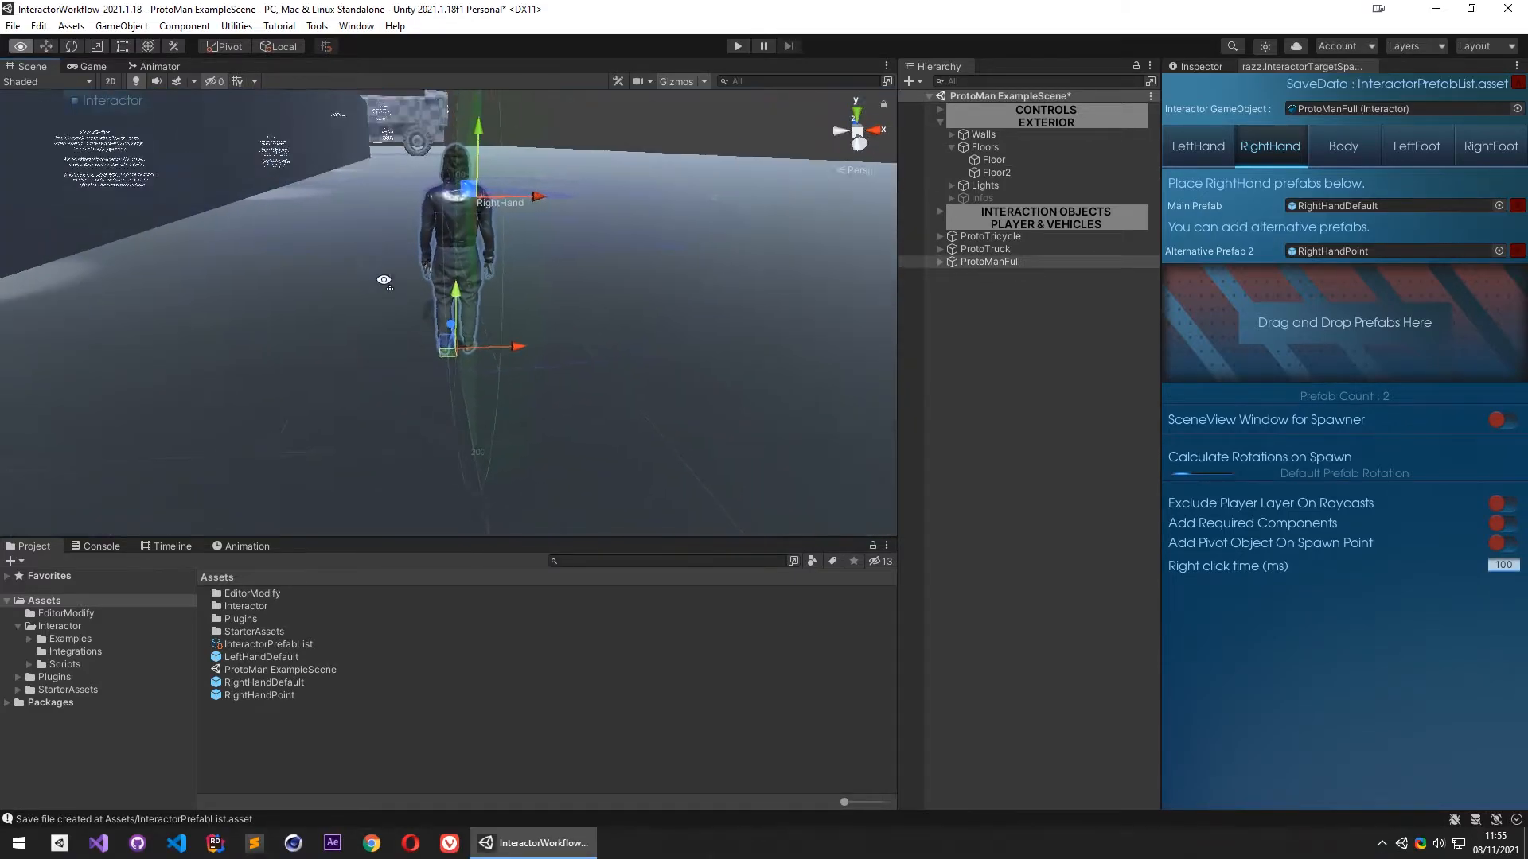
Collapse the EXTERIOR group and add a 3D Sphere to the scene near ProtoManFull
{"action": "right_click_drag", "start_coordinate": [477, 318], "coordinate": [691, 318]}
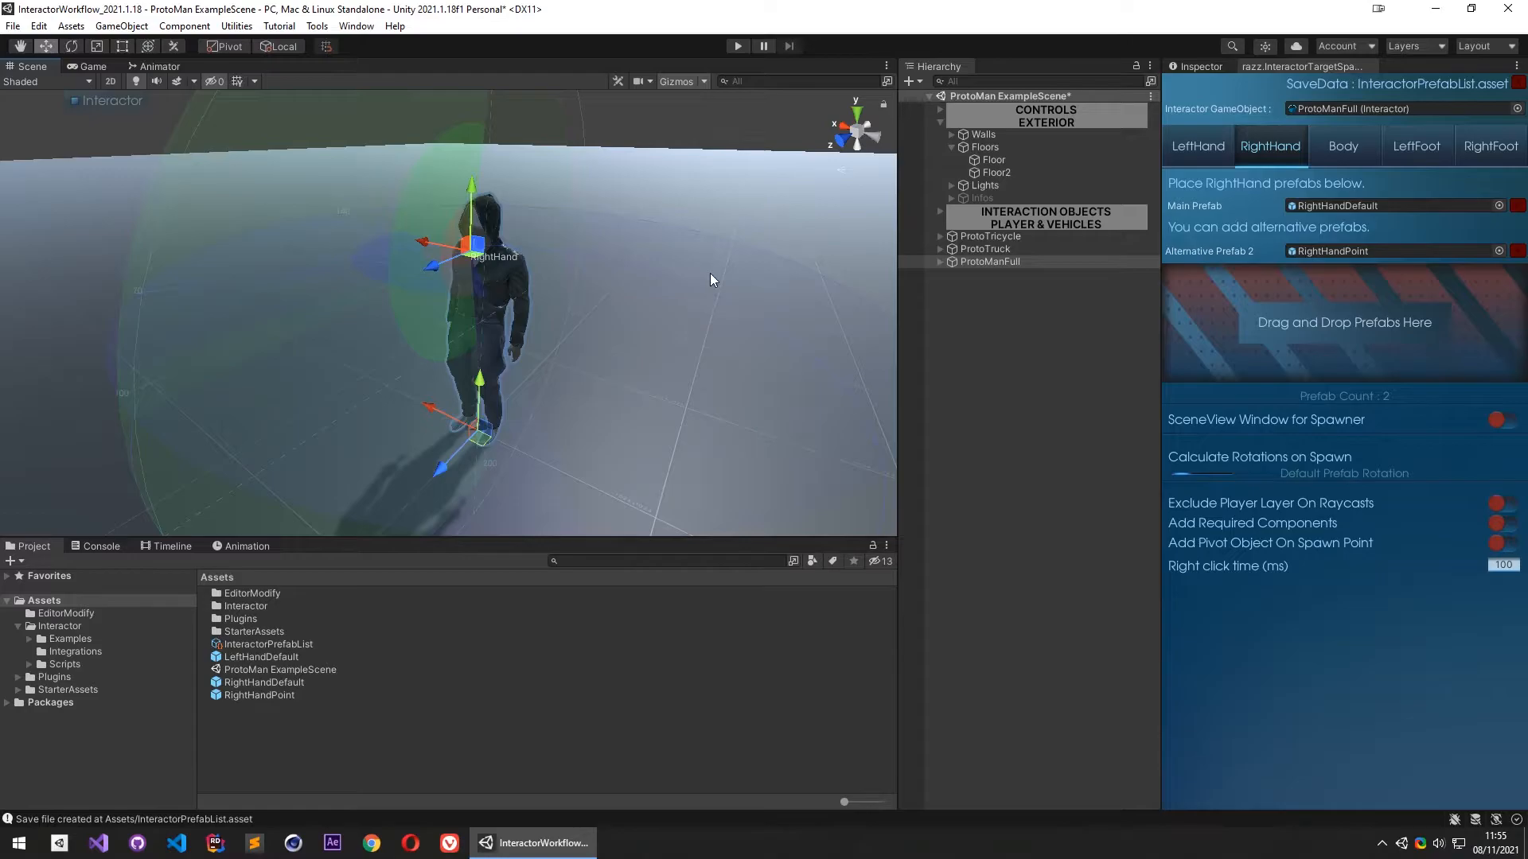
{"action": "left_click", "coordinate": [939, 123]}
{"action": "right_click", "coordinate": [1001, 223]}
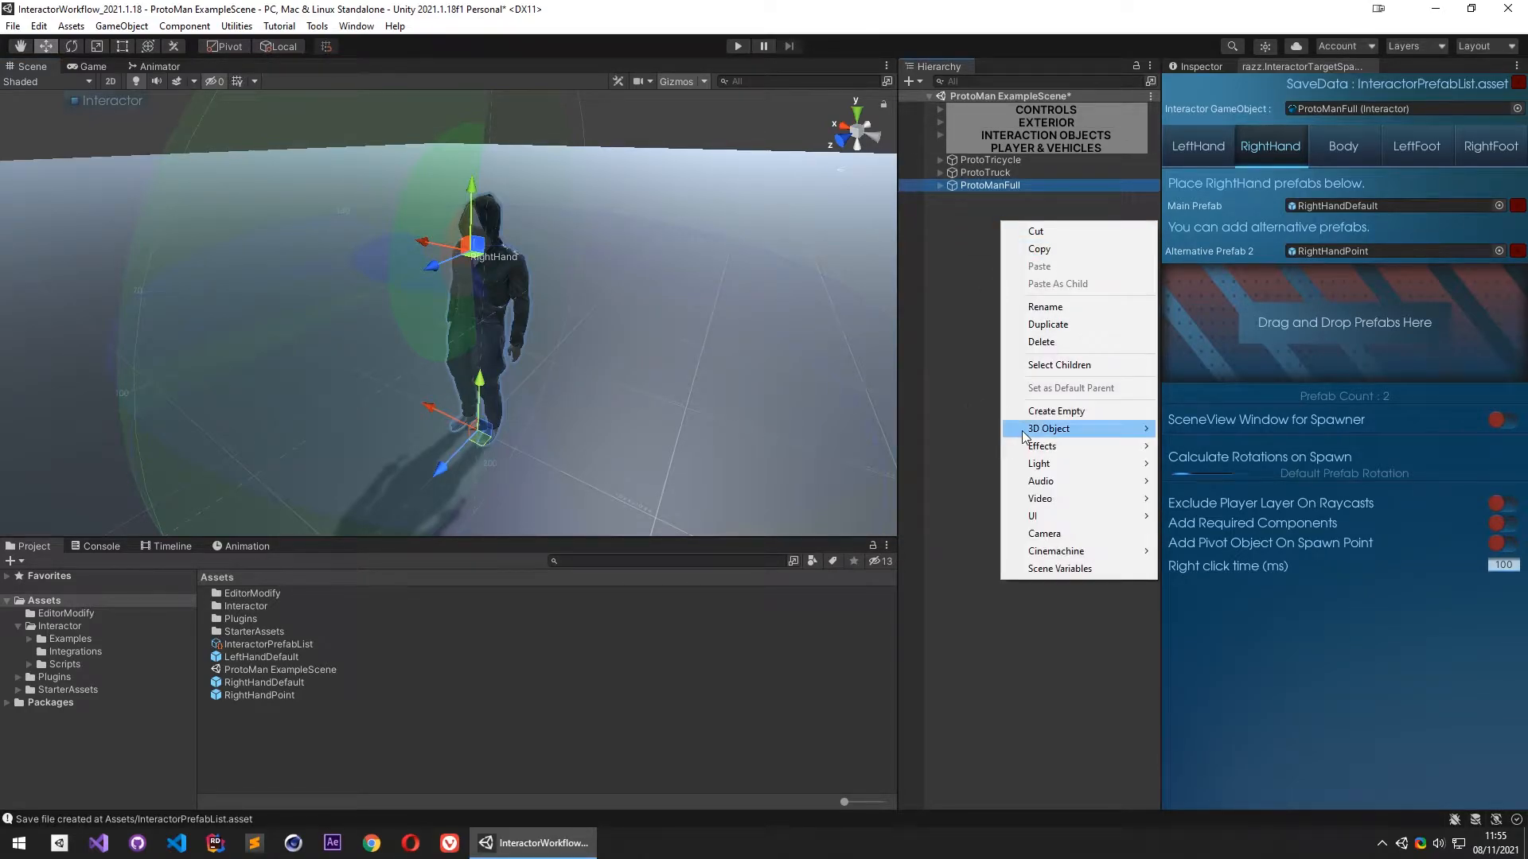
{"action": "mouse_move", "coordinate": [1043, 429]}
{"action": "left_click", "coordinate": [1186, 447]}
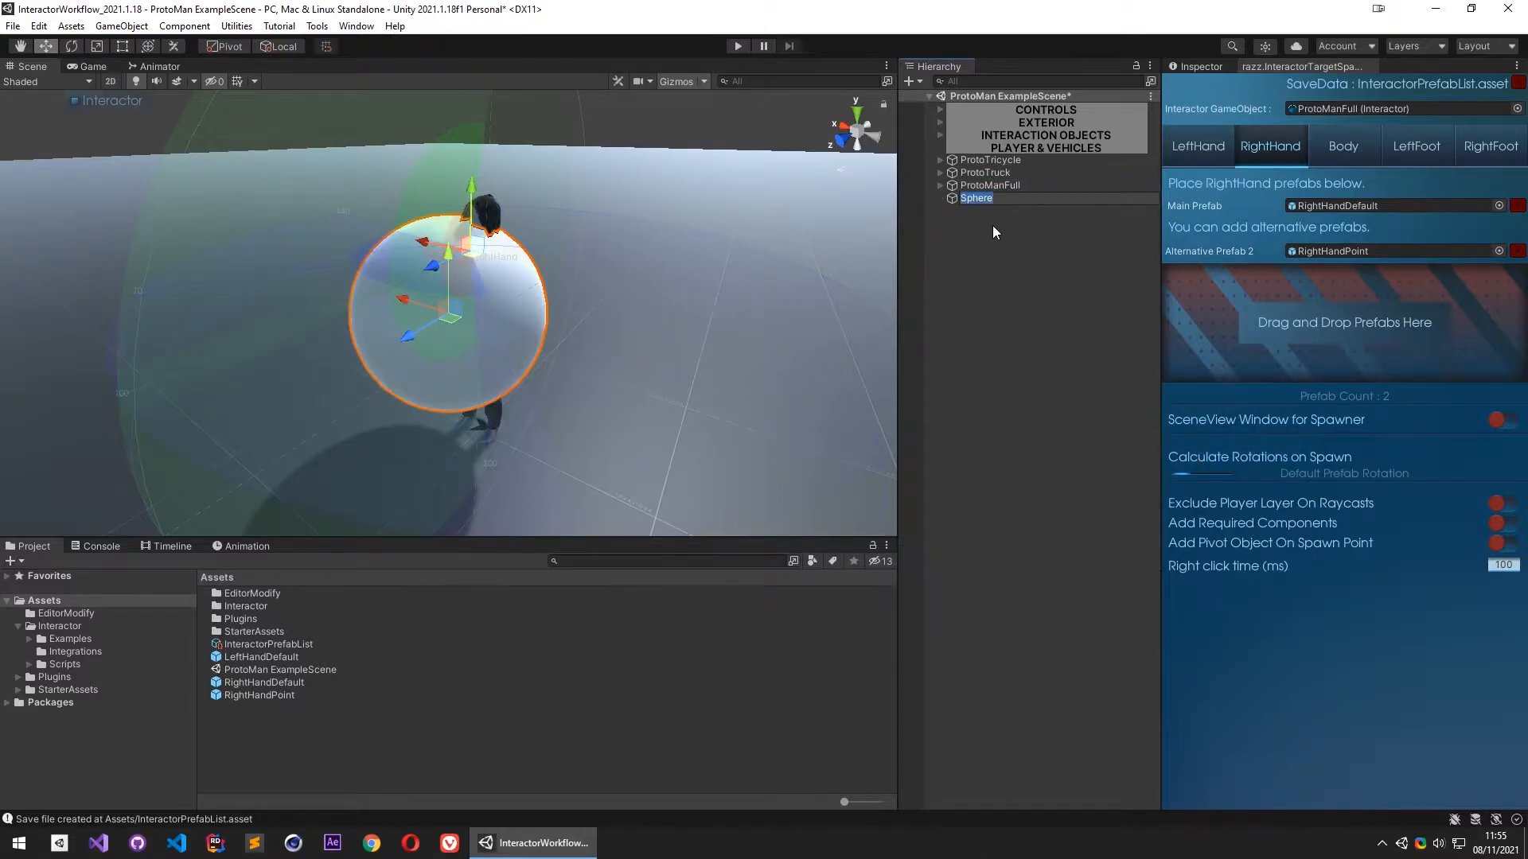
Set the new Sphere's scale to 0.2 on X, Y and Z
{"action": "left_click", "coordinate": [1203, 67]}
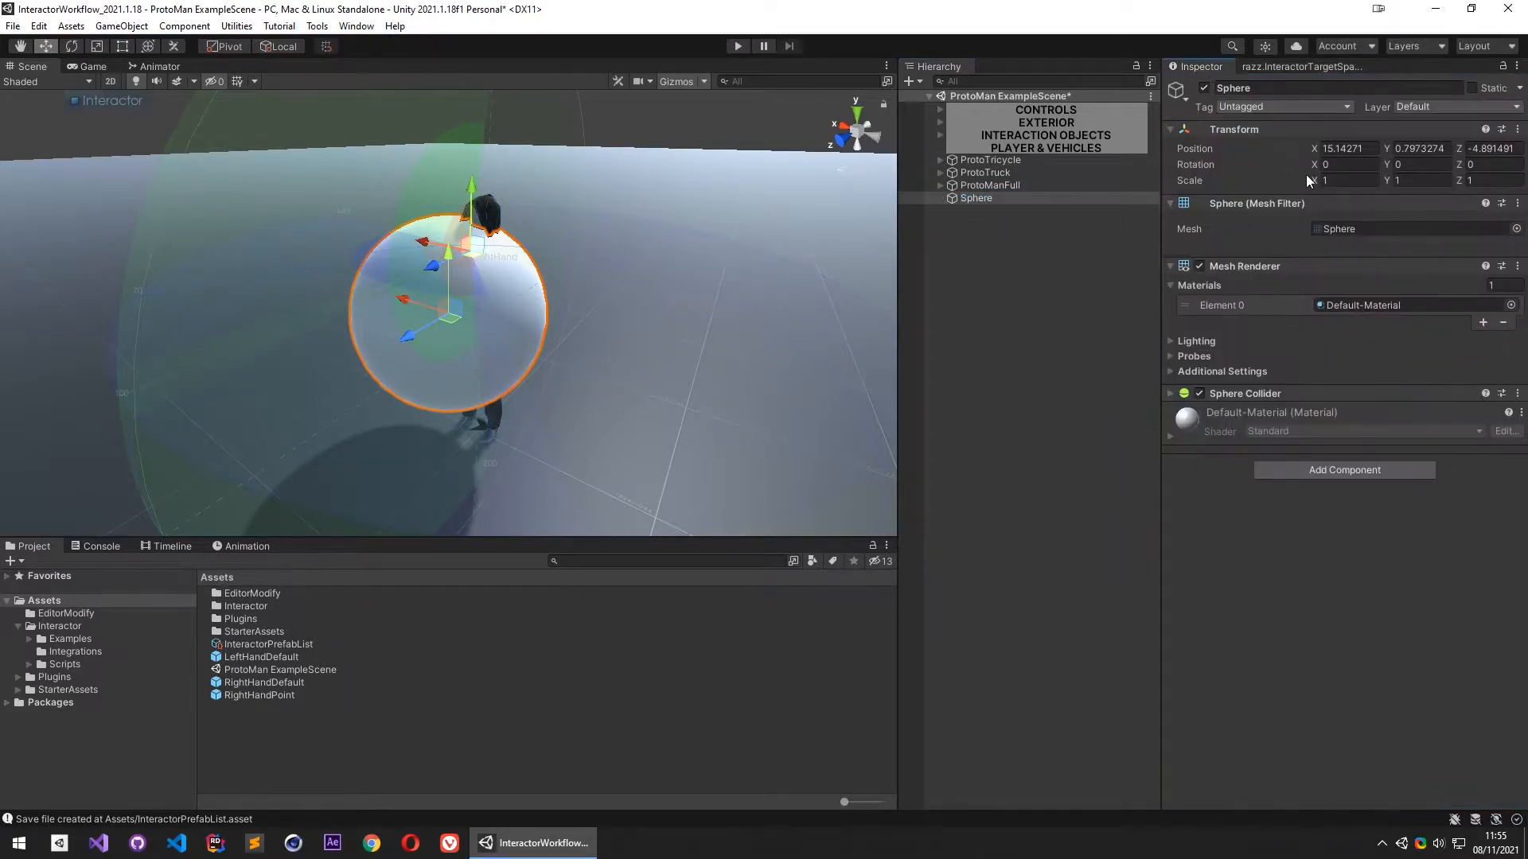
{"action": "left_click", "coordinate": [1345, 180]}
{"action": "type", "text": ".2"}
{"action": "key", "text": "Tab"}
{"action": "type", "text": ".2"}
{"action": "key", "text": "Tab"}
{"action": "type", "text": ".2"}
{"action": "key", "text": "Return"}
Place the Sphere in front of ProtoManFull with a duplicate beside it at about X 15.385, Z -3.291
{"action": "left_click_drag", "start_coordinate": [734, 261], "coordinate": [203, 289], "text": "alt"}
{"action": "left_click", "coordinate": [995, 202]}
{"action": "key", "text": "ctrl+d"}
{"action": "right_click_drag", "start_coordinate": [294, 344], "coordinate": [603, 368]}
{"action": "left_click_drag", "start_coordinate": [302, 405], "coordinate": [345, 383]}
{"action": "right_click_drag", "start_coordinate": [597, 370], "coordinate": [309, 214]}
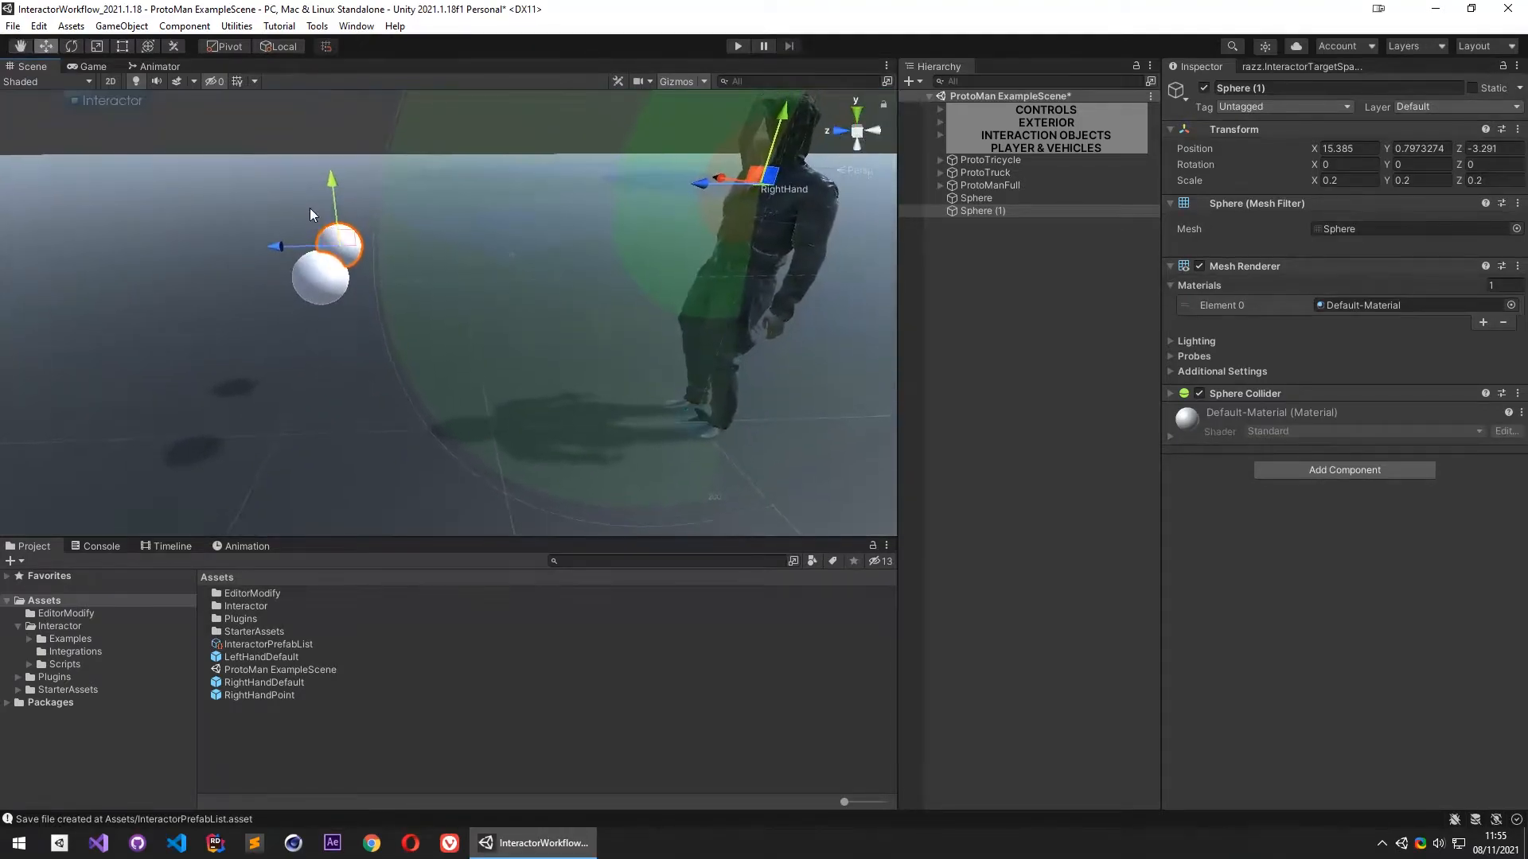
Select both spheres and raise them together to a Y position of about 0.96
{"action": "left_click", "coordinate": [327, 275], "text": "shift"}
{"action": "left_click_drag", "start_coordinate": [319, 216], "coordinate": [310, 170]}
{"action": "right_click_drag", "start_coordinate": [489, 255], "coordinate": [842, 335]}
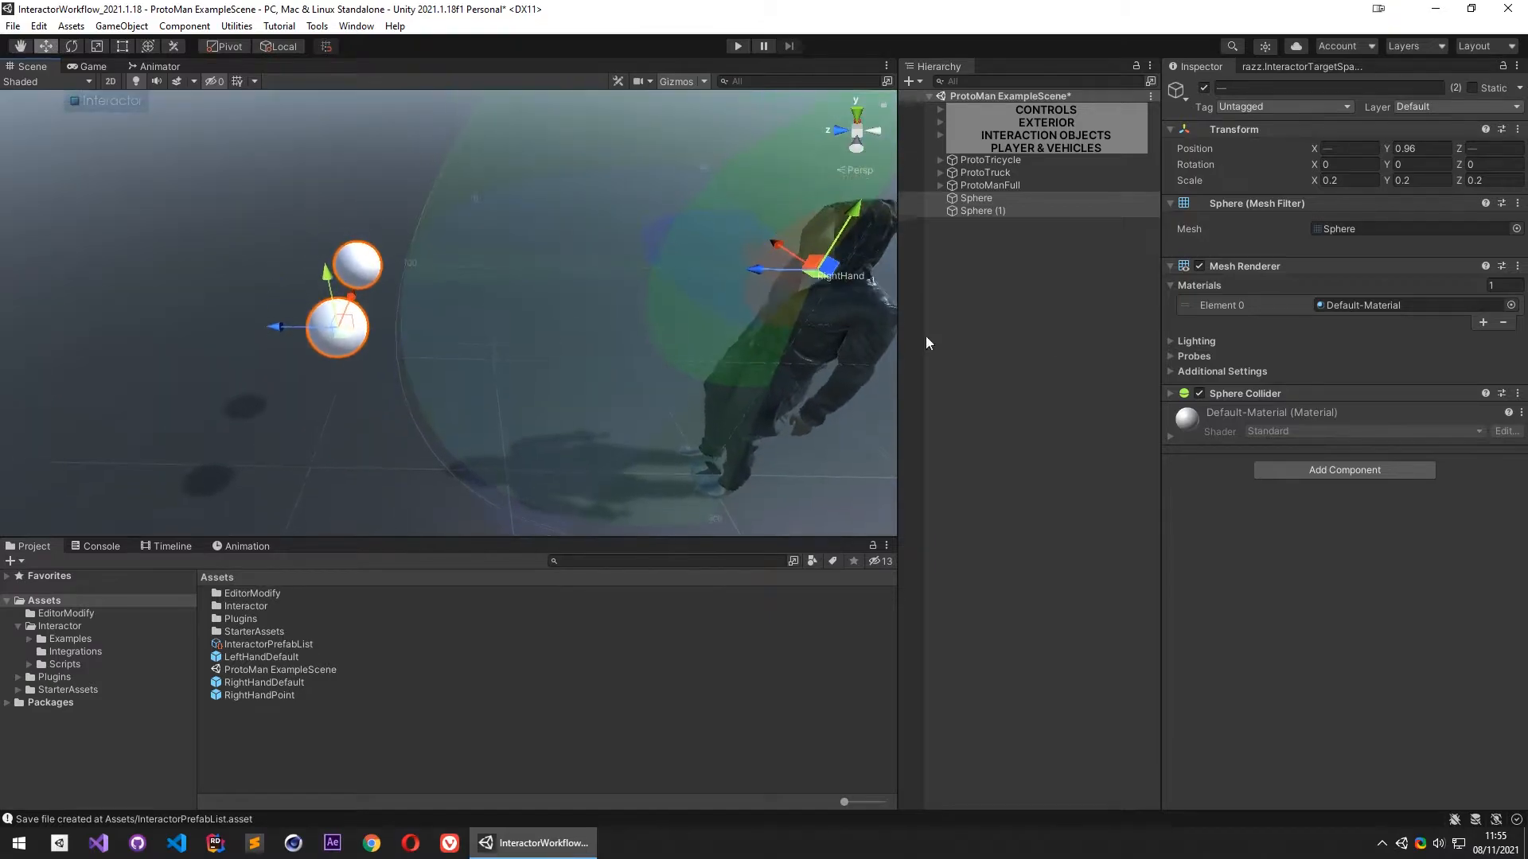
Select ProtoManFull, move its scene-view effector settings window clear of the spheres, and switch it to Spawner Settings Mode
{"action": "left_click", "coordinate": [551, 269]}
{"action": "right_click_drag", "start_coordinate": [587, 284], "coordinate": [179, 228]}
{"action": "left_click", "coordinate": [73, 103]}
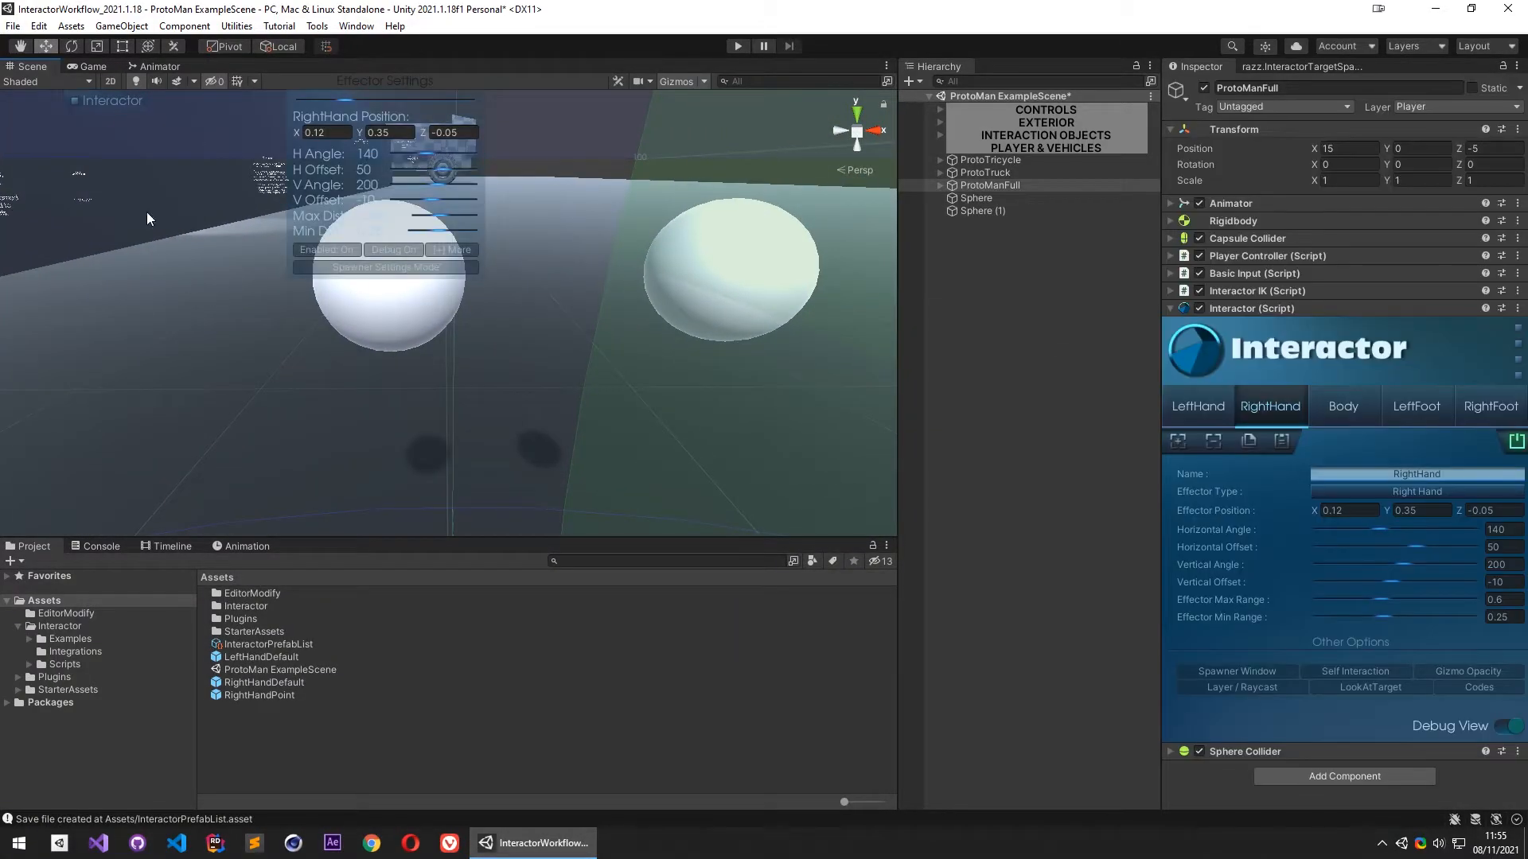
{"action": "left_click_drag", "start_coordinate": [417, 102], "coordinate": [204, 312]}
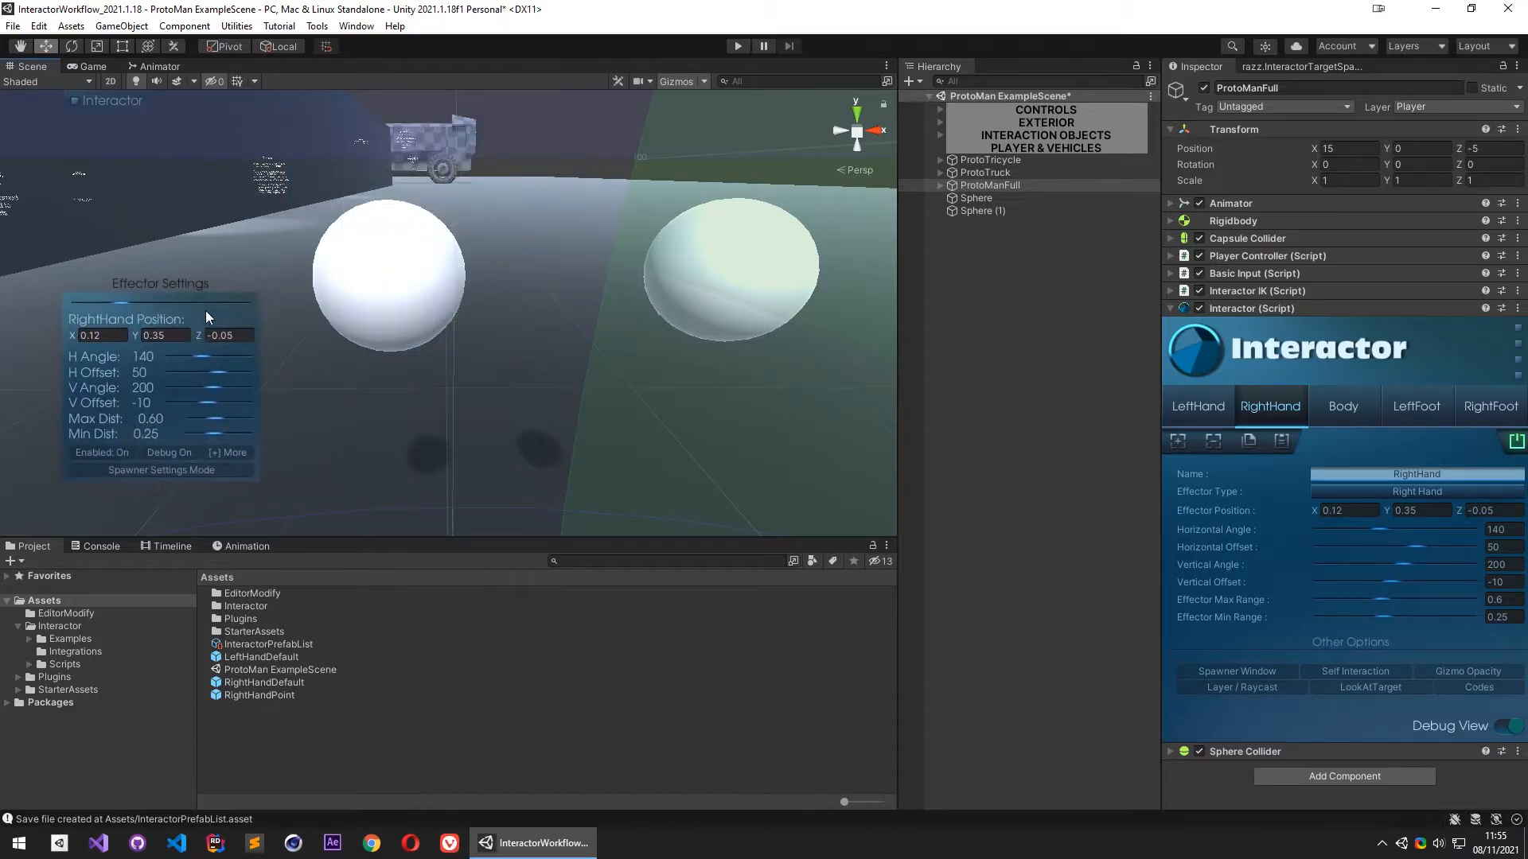
{"action": "left_click", "coordinate": [141, 467]}
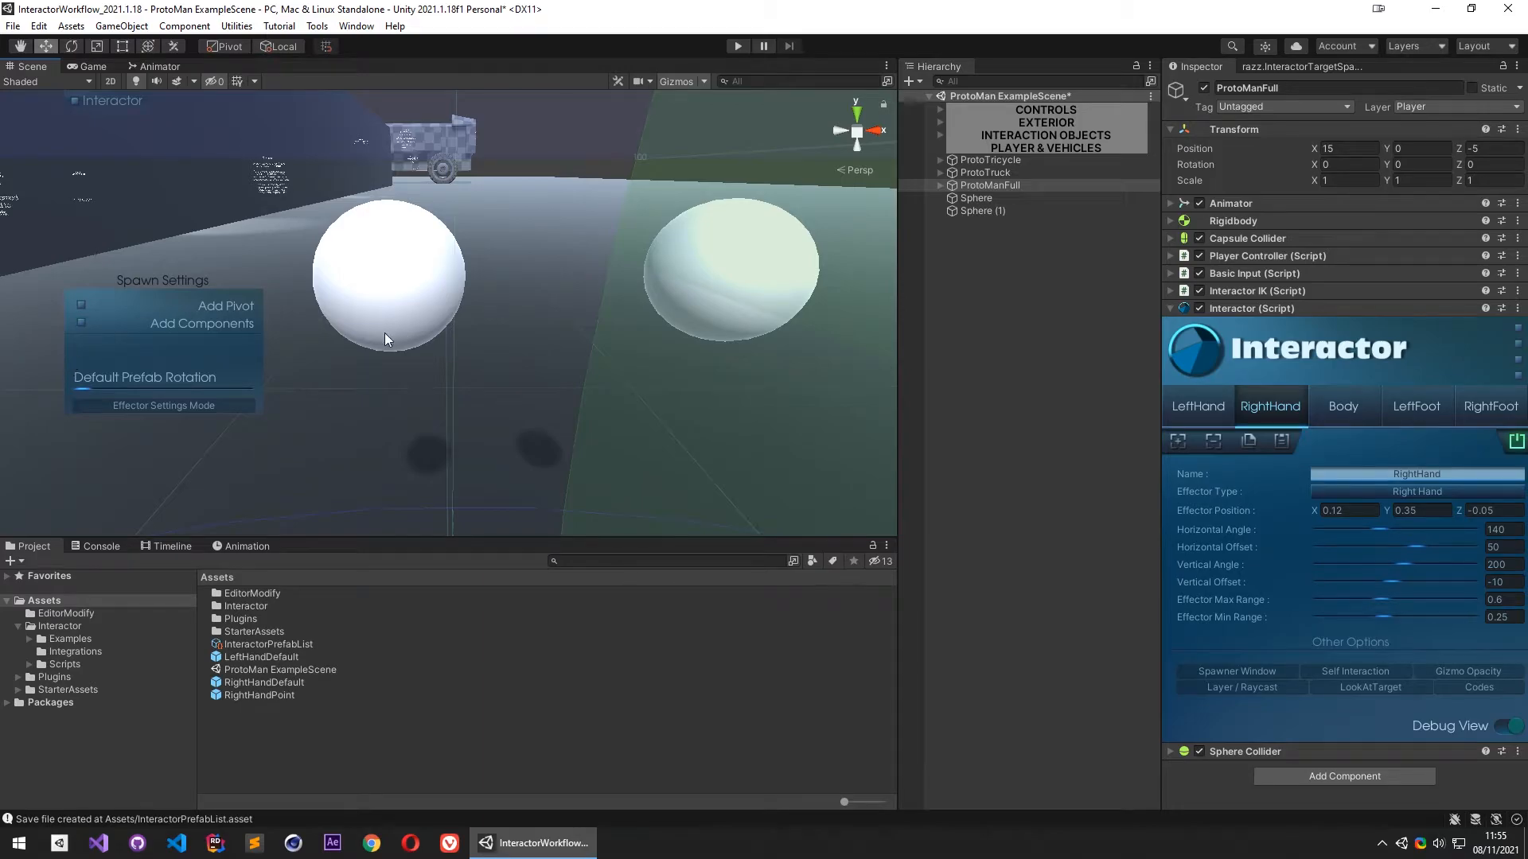
Show the Interactor target spawner window, enable Add Pivot in the spawn settings, and try to enable Add Components
{"action": "left_click", "coordinate": [1302, 67]}
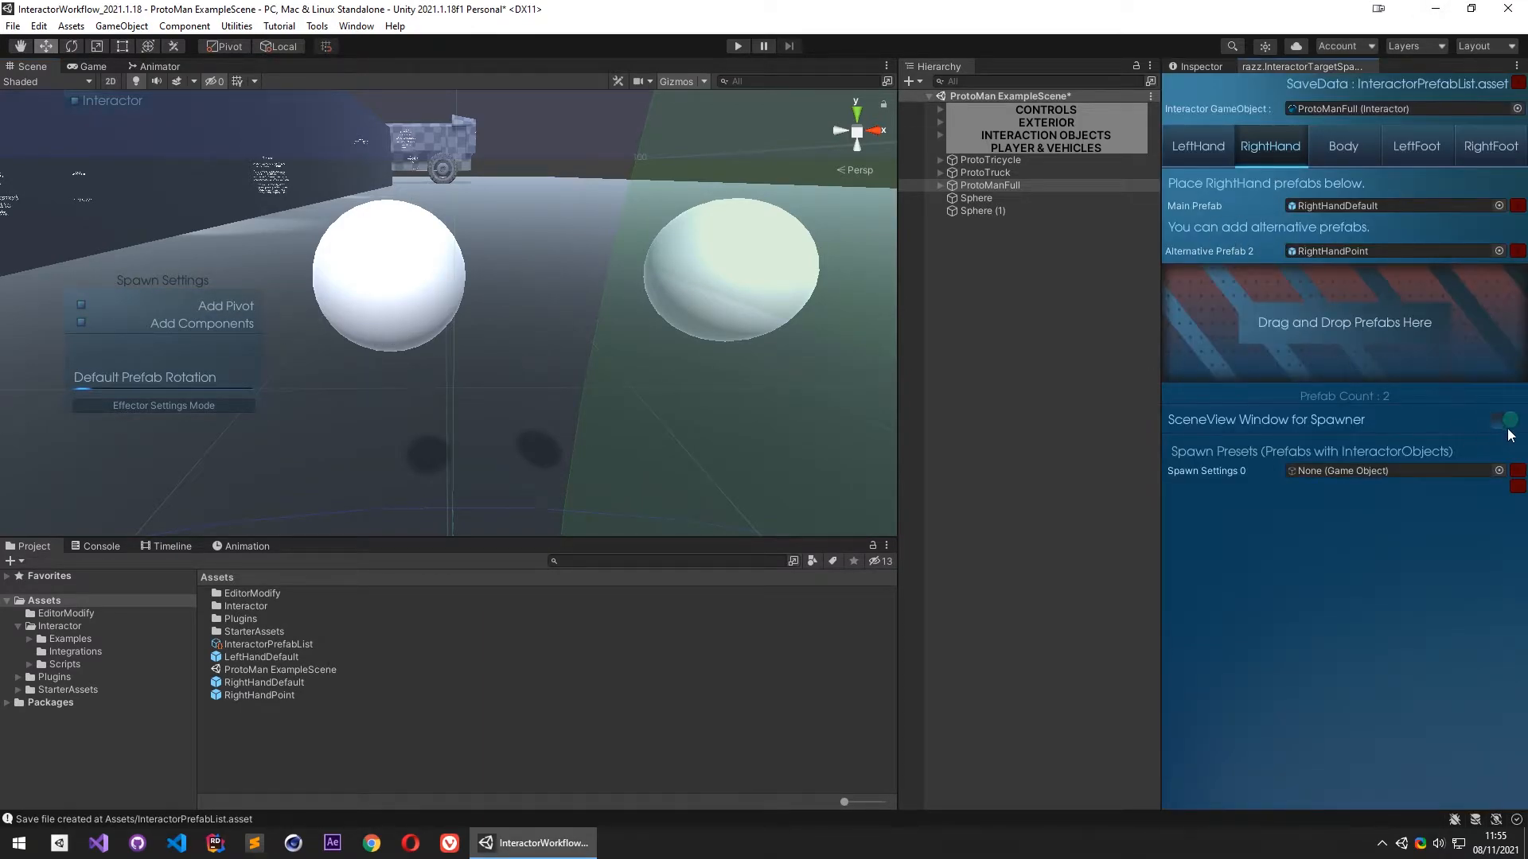
{"action": "left_click", "coordinate": [82, 307]}
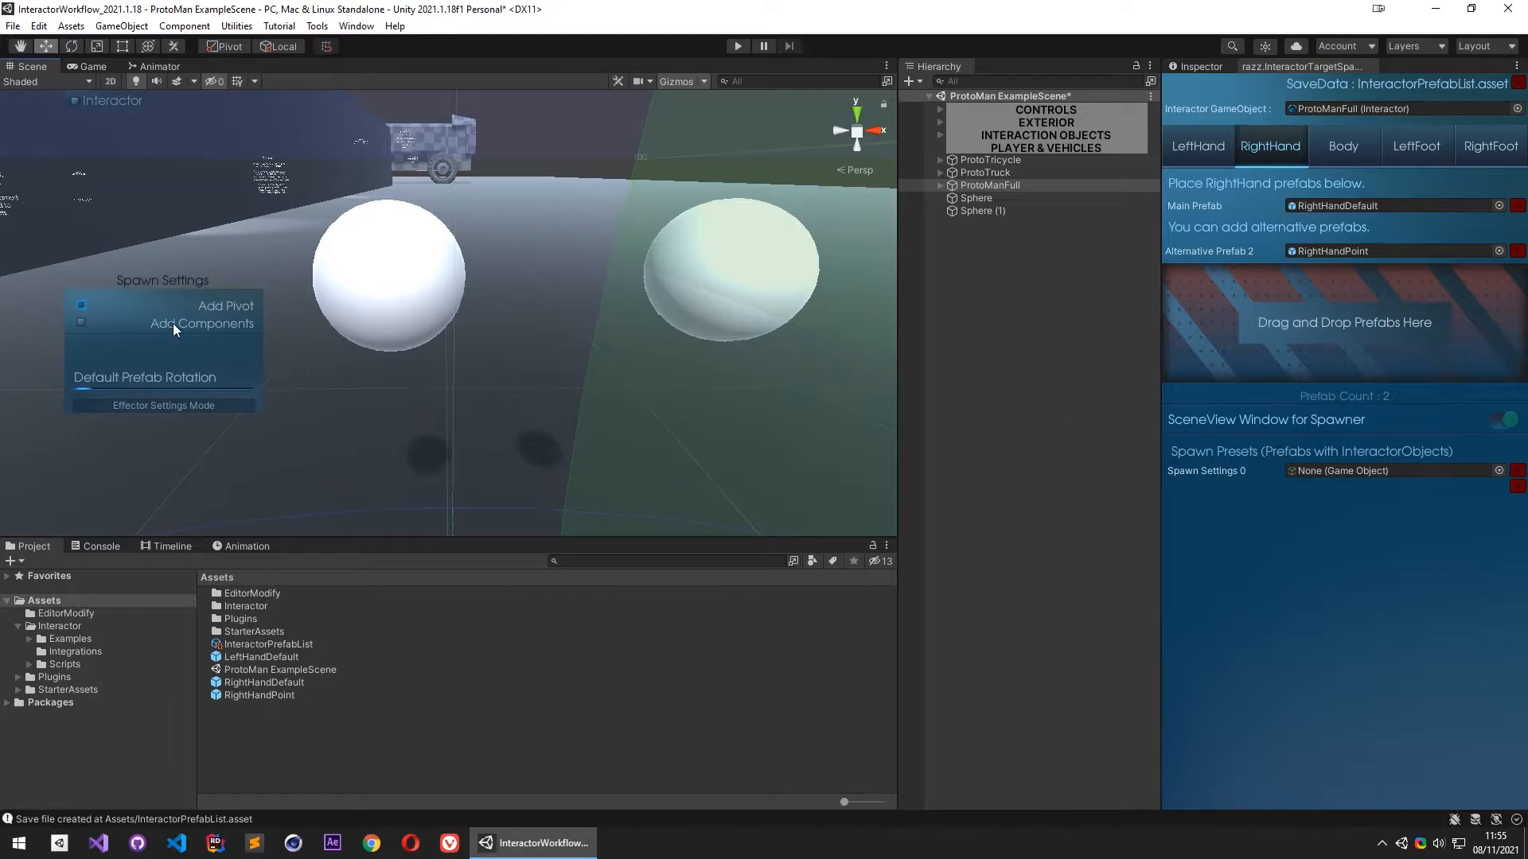
{"action": "left_click", "coordinate": [82, 324]}
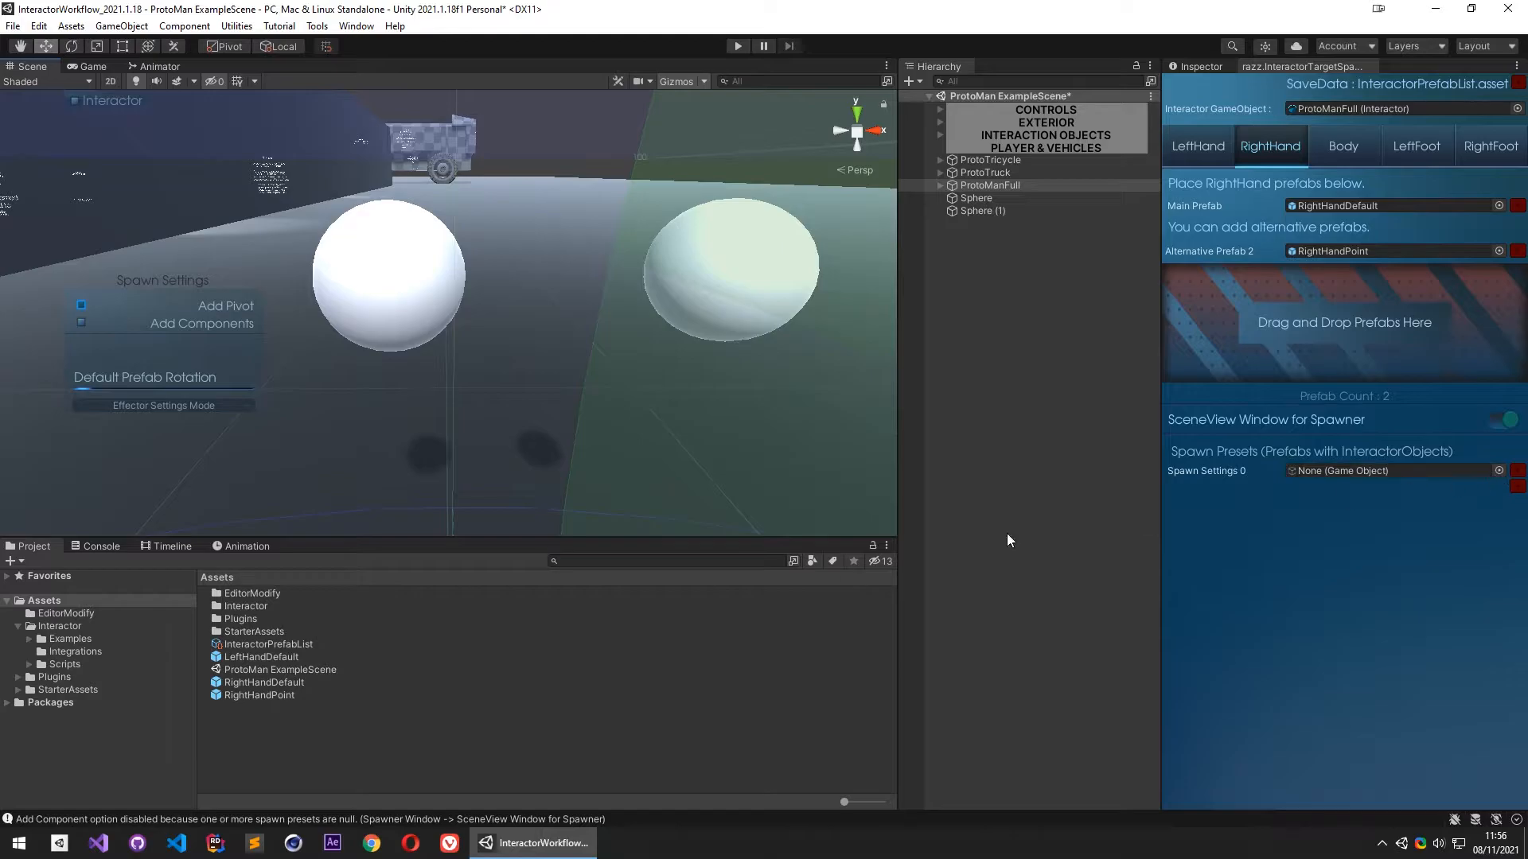
Assign MyButton Preset from Interactor/Examples/Prefabs/Setting Presets to Spawn Settings 0
{"action": "left_click", "coordinate": [22, 642]}
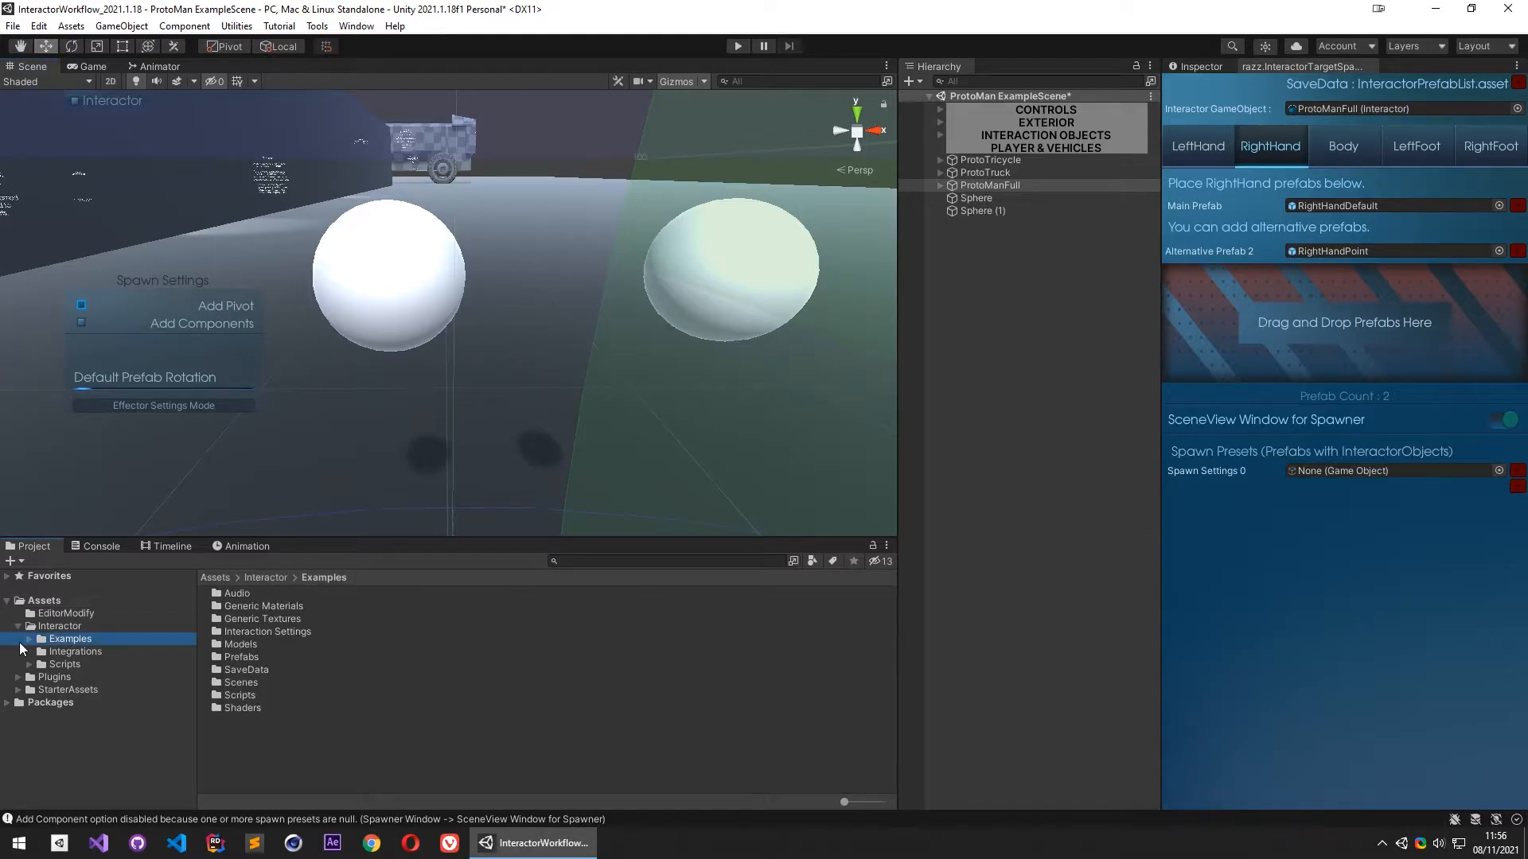
{"action": "left_click", "coordinate": [243, 670]}
{"action": "left_click", "coordinate": [29, 640]}
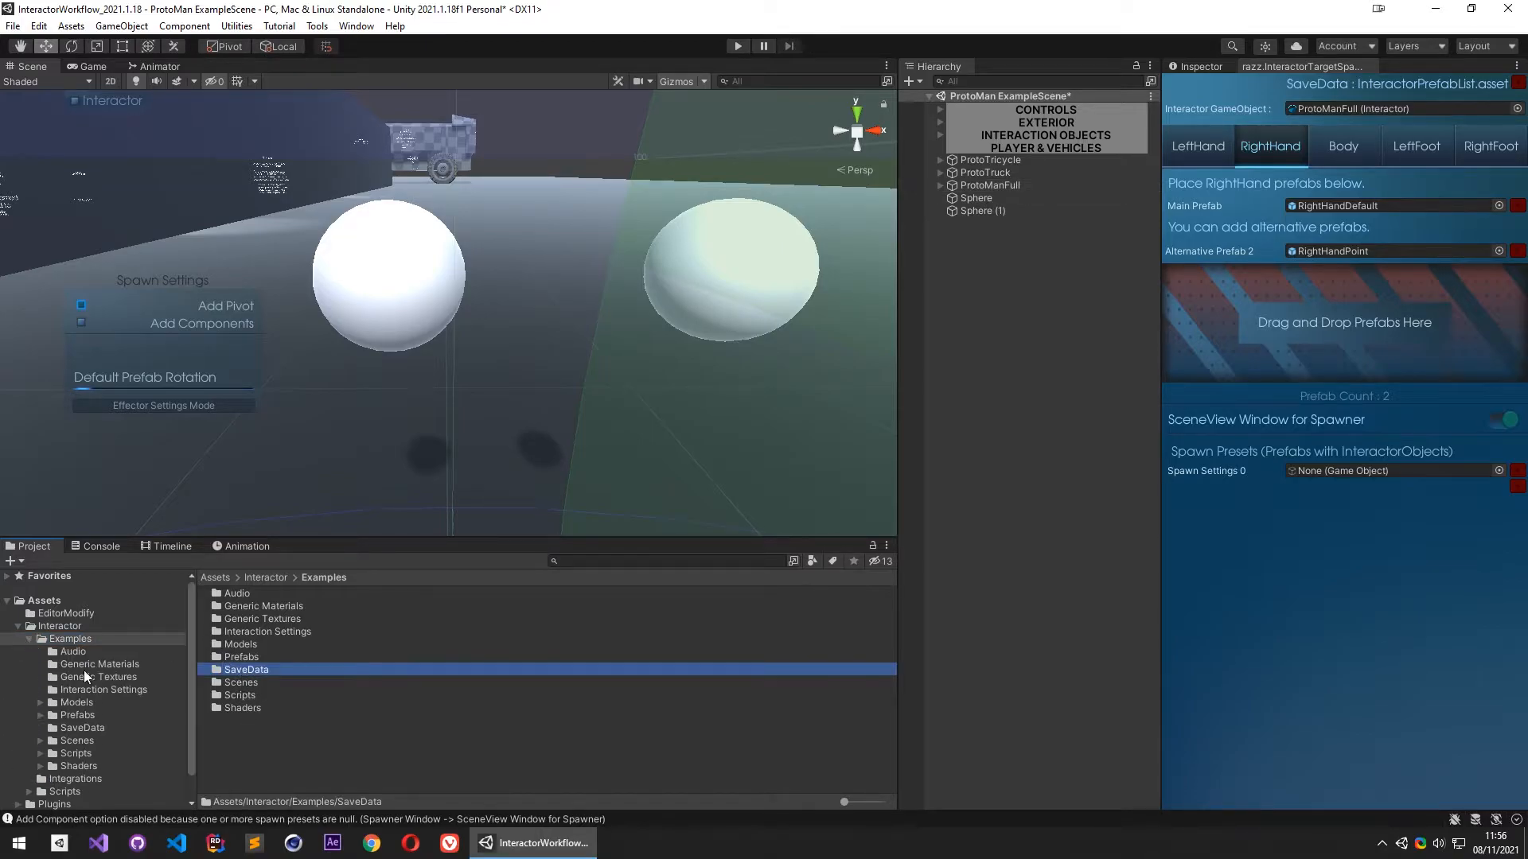
{"action": "left_click", "coordinate": [41, 717]}
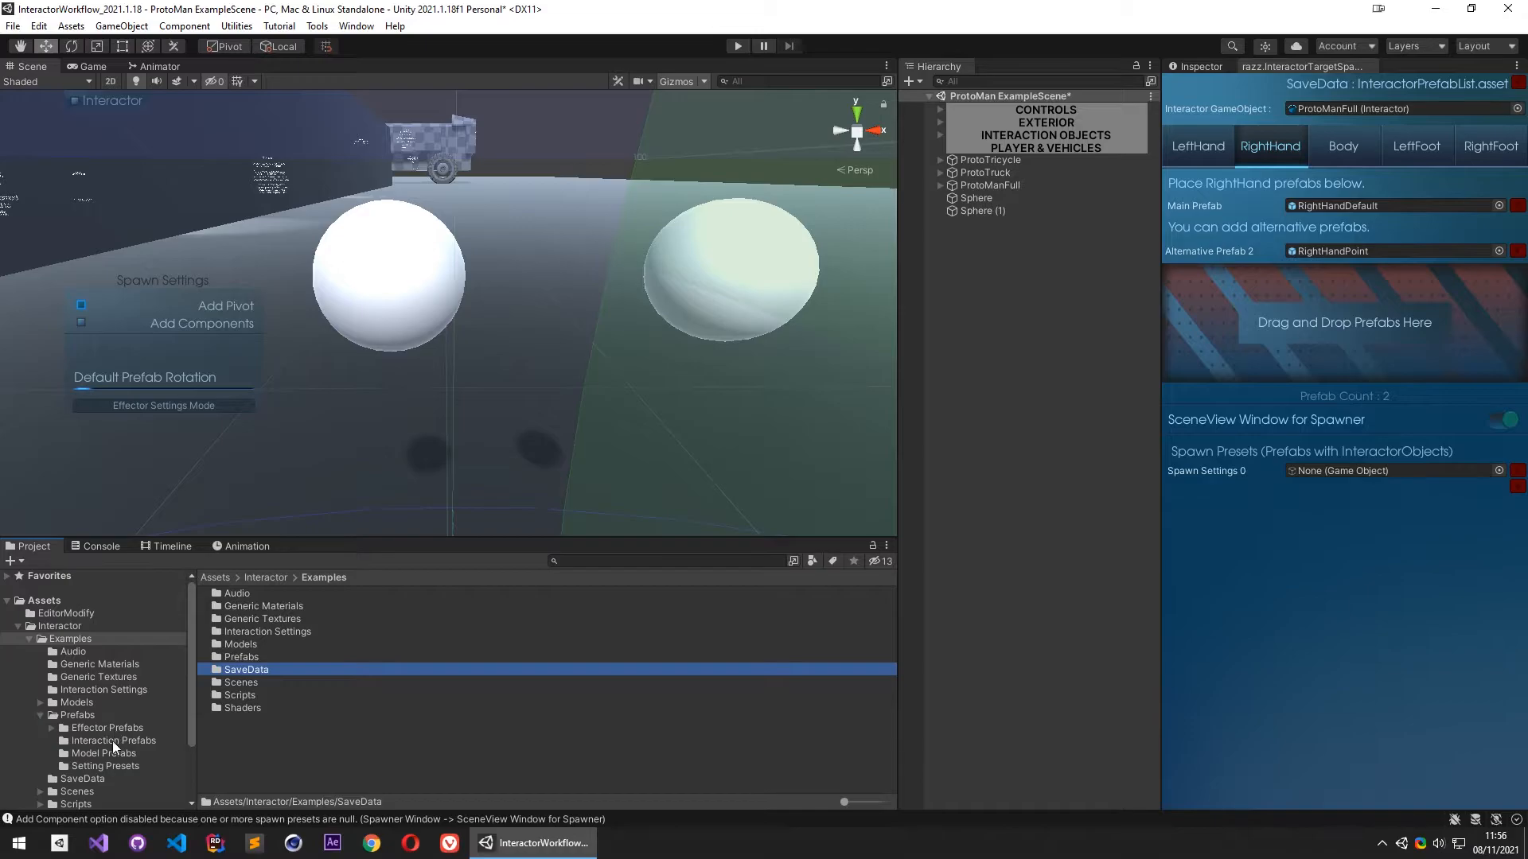
{"action": "left_click", "coordinate": [105, 765]}
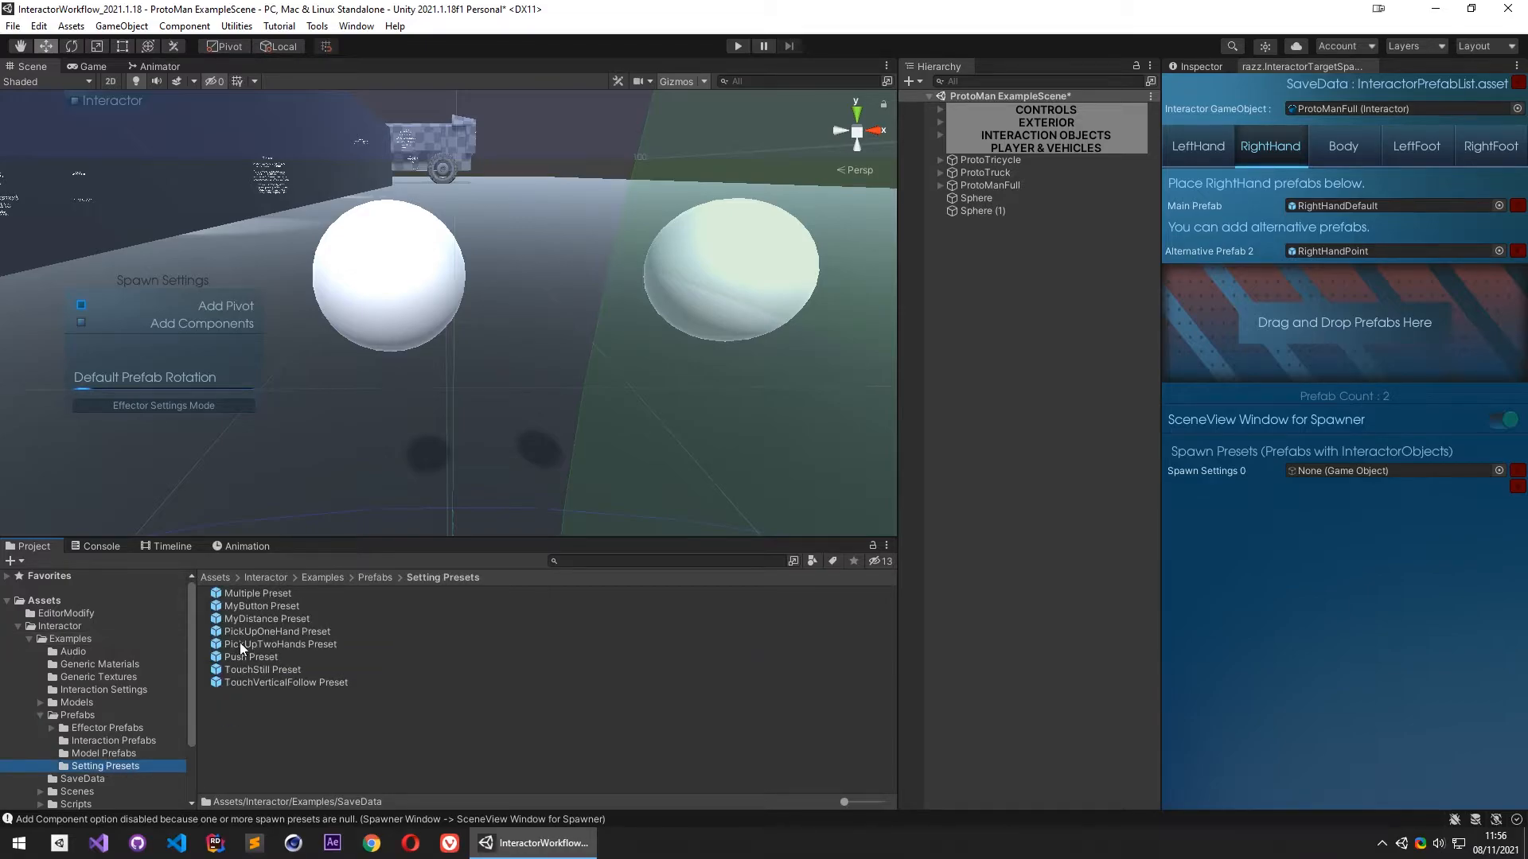
{"action": "left_click_drag", "start_coordinate": [245, 605], "coordinate": [1367, 473]}
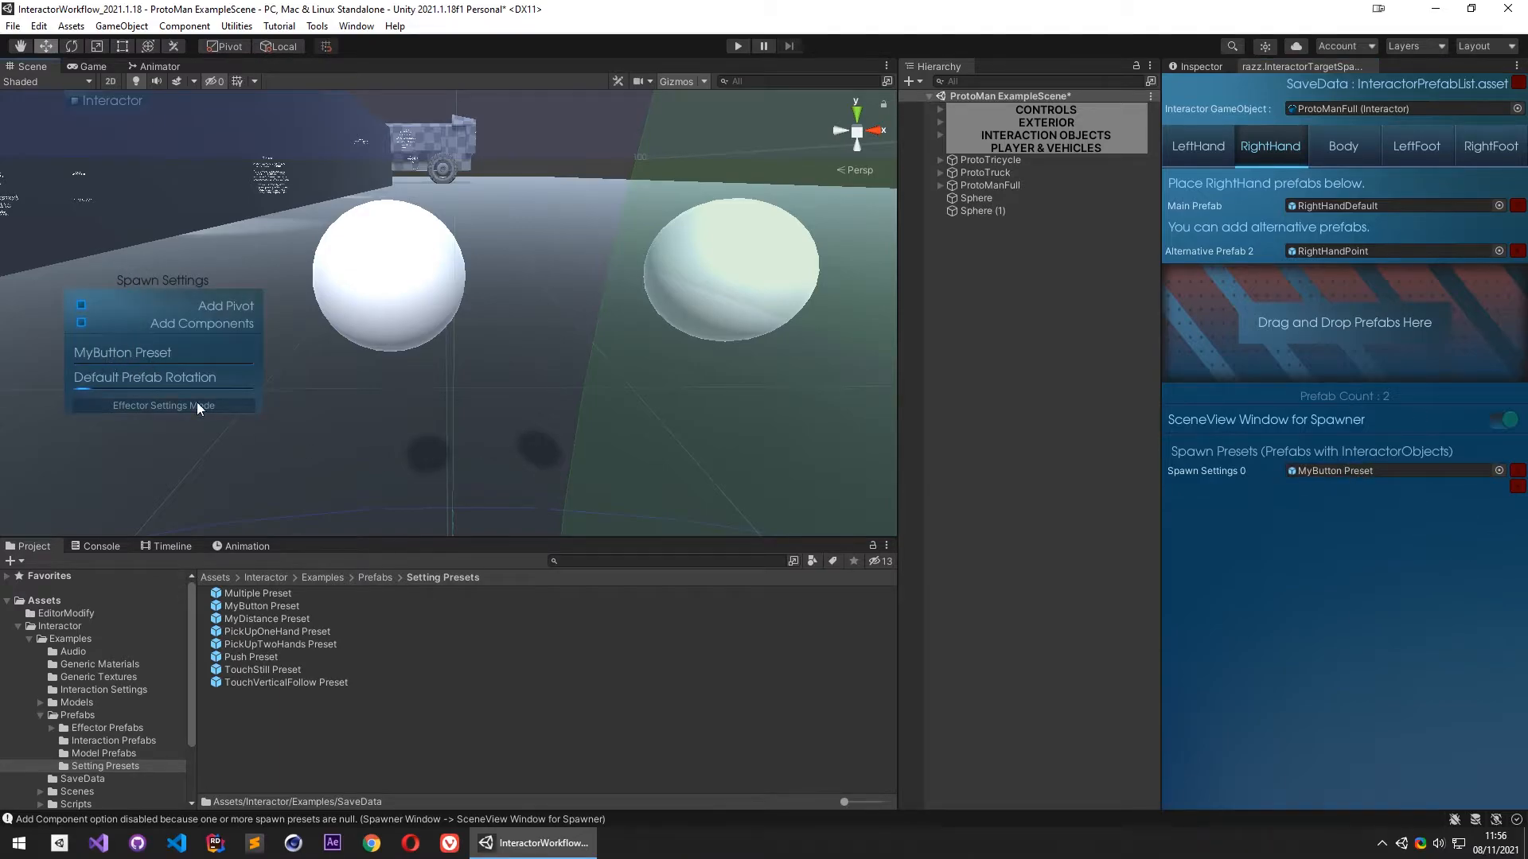
Add a second spawn preset entry holding Multiple Preset and use MyButton Preset as the active spawn preset
{"action": "left_click", "coordinate": [1518, 487]}
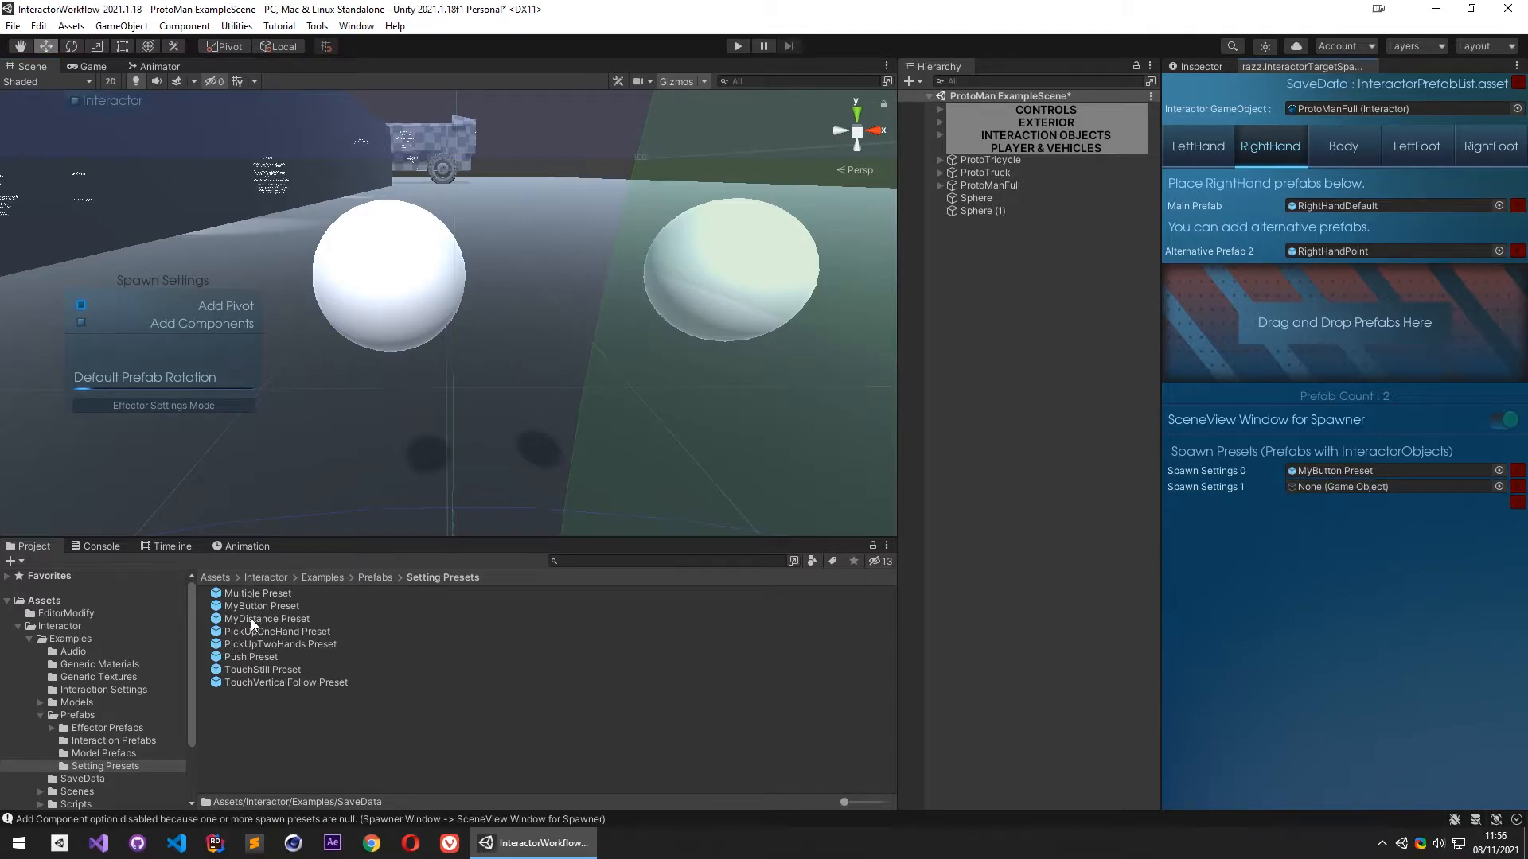
{"action": "left_click_drag", "start_coordinate": [254, 594], "coordinate": [1344, 487]}
{"action": "mouse_move", "coordinate": [94, 364]}
{"action": "left_mouse_down"}
{"action": "mouse_move", "coordinate": [30, 363]}
{"action": "mouse_move", "coordinate": [323, 371]}
{"action": "mouse_move", "coordinate": [71, 372]}
{"action": "left_mouse_up"}
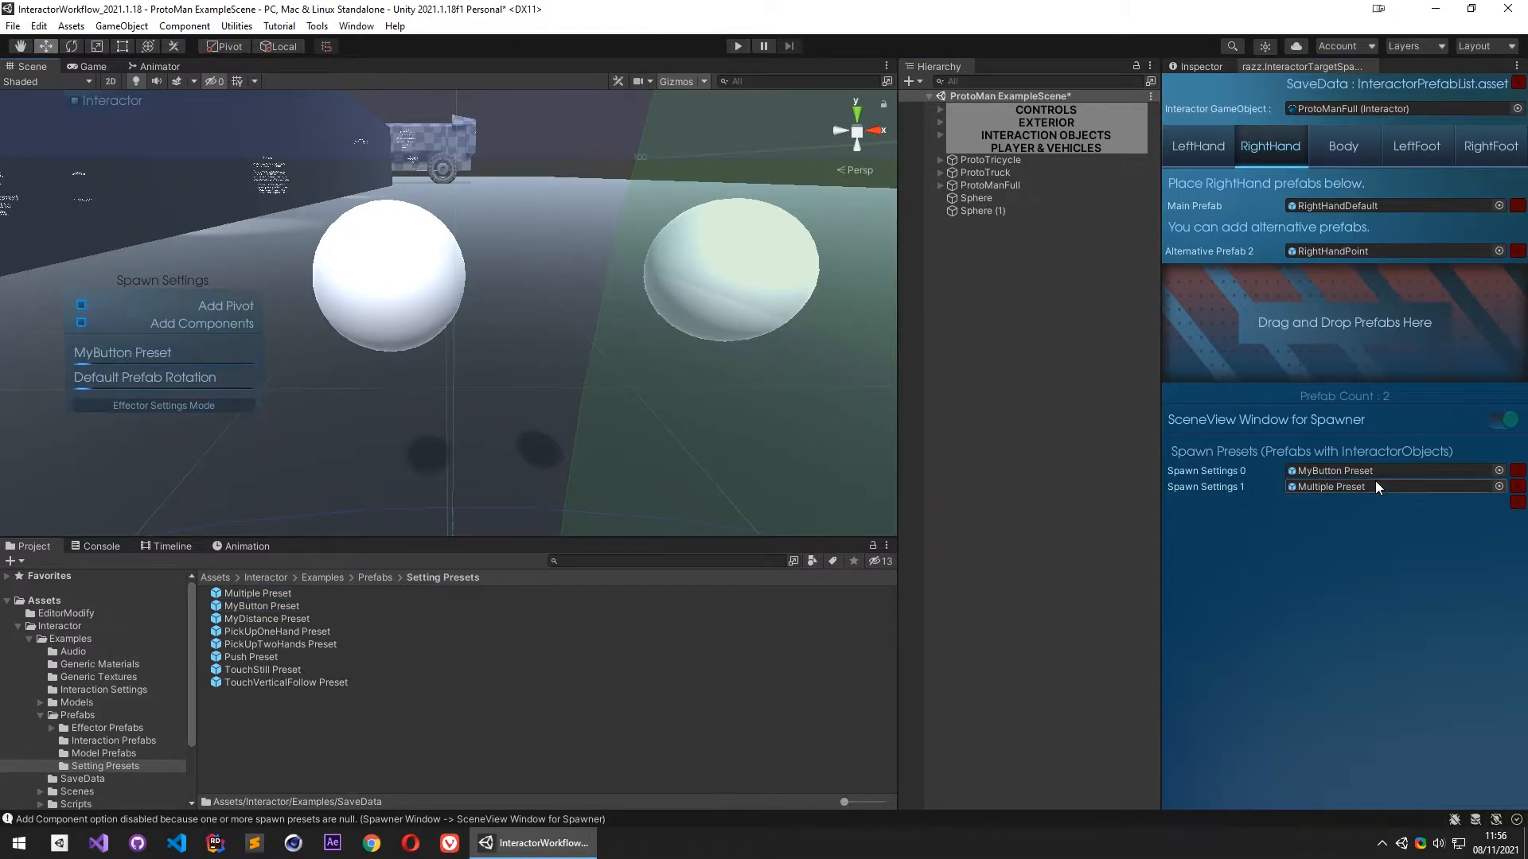
Spawn LeftHandDefault and RightHandDefault targets with pivots and MyButton Preset on the first Sphere using Default Prefab Rotation
{"action": "right_click_drag", "start_coordinate": [612, 366], "coordinate": [500, 371]}
{"action": "right_click", "coordinate": [446, 326]}
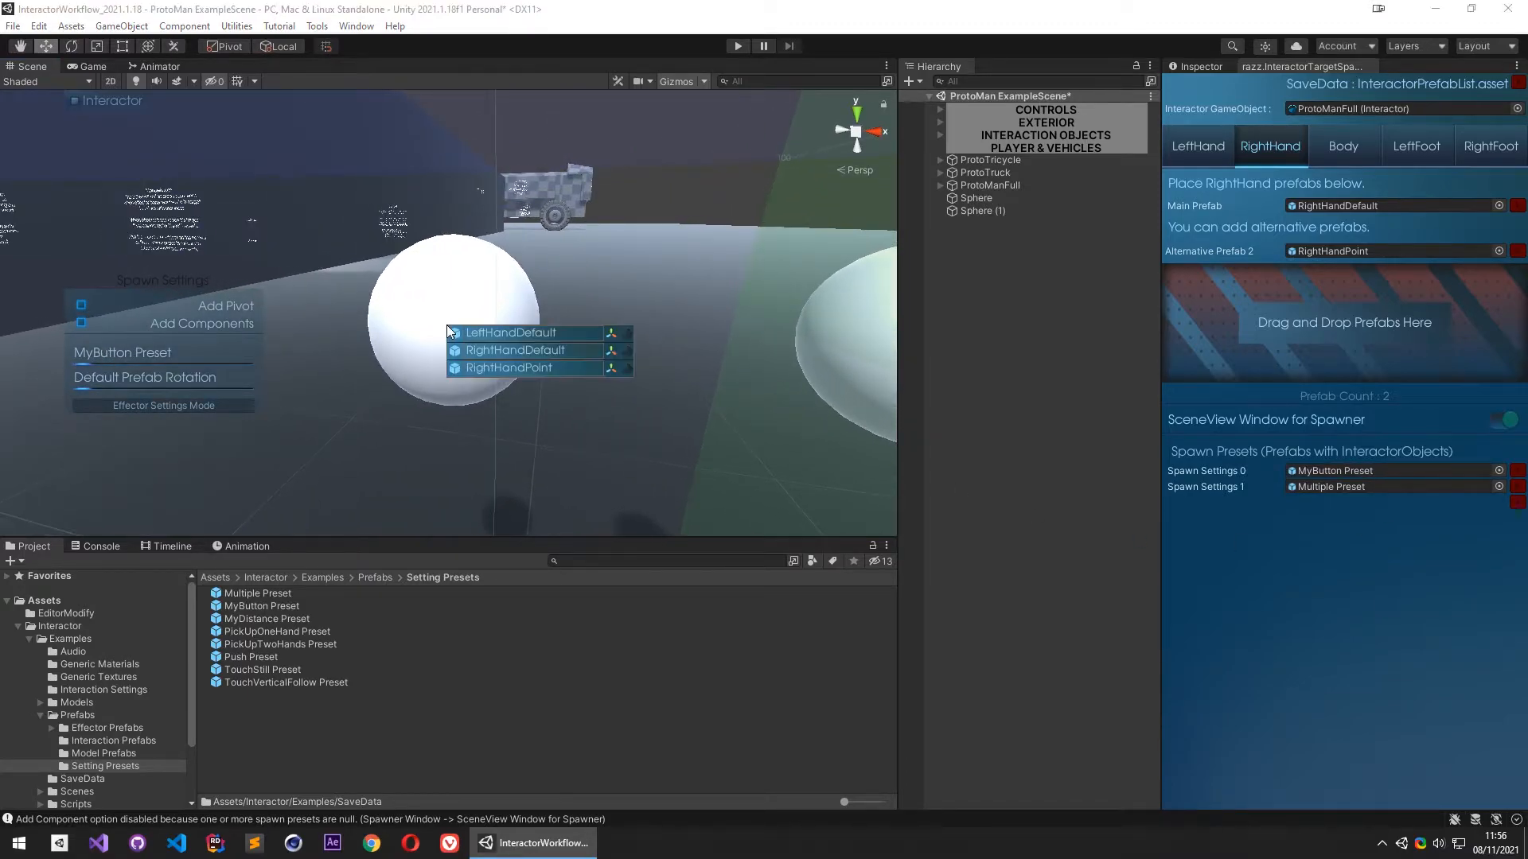
{"action": "left_click", "coordinate": [532, 333]}
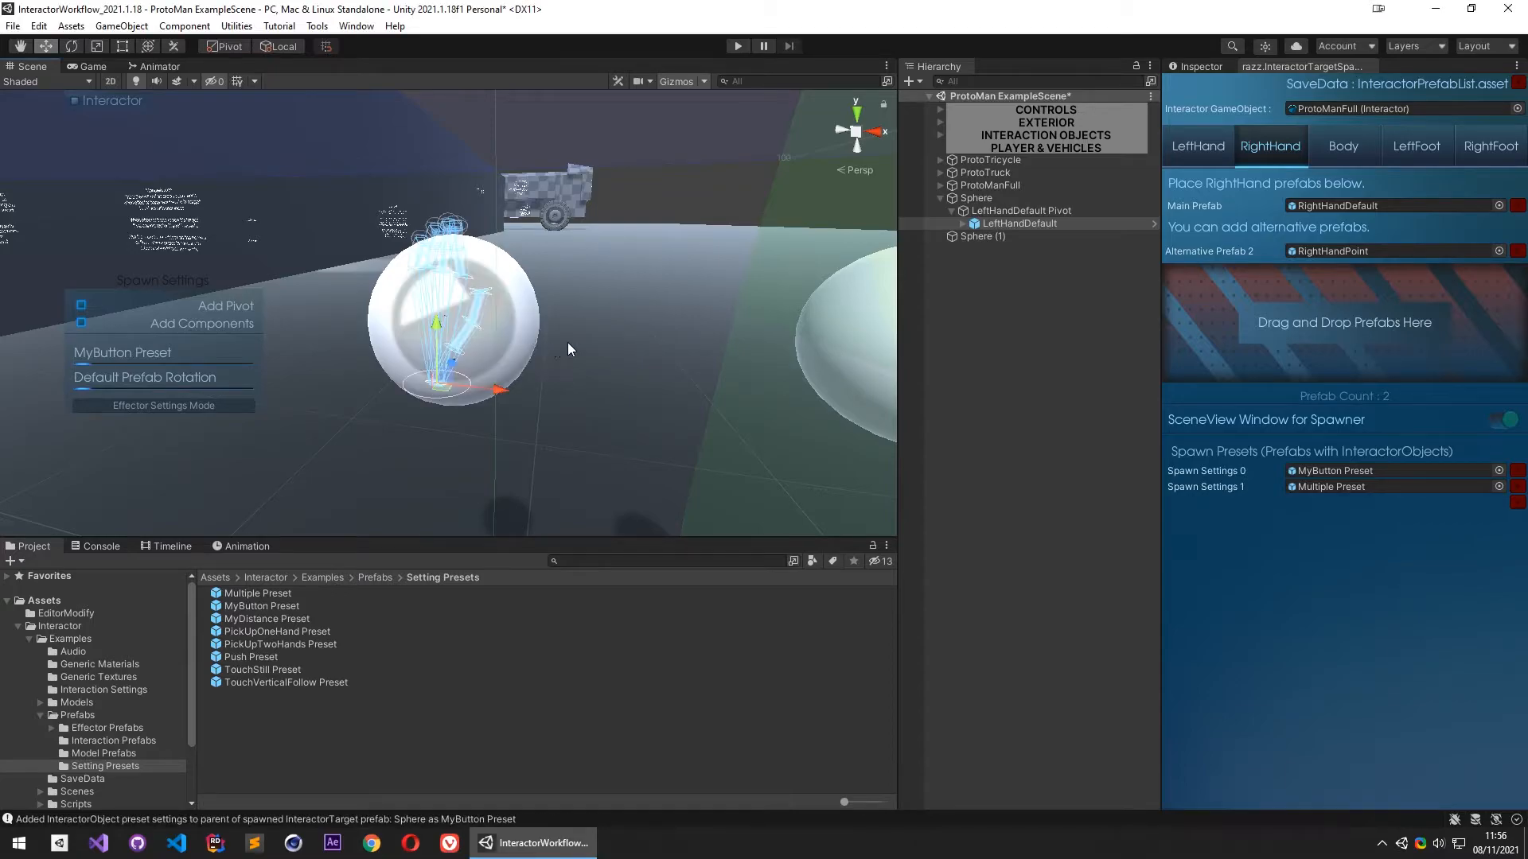
{"action": "right_click", "coordinate": [466, 322]}
{"action": "left_click", "coordinate": [534, 347]}
{"action": "right_click_drag", "start_coordinate": [647, 347], "coordinate": [382, 390]}
{"action": "right_click_drag", "start_coordinate": [549, 380], "coordinate": [495, 422]}
{"action": "right_click_drag", "start_coordinate": [601, 375], "coordinate": [265, 362]}
{"action": "right_click", "coordinate": [552, 342]}
{"action": "left_click", "coordinate": [613, 354]}
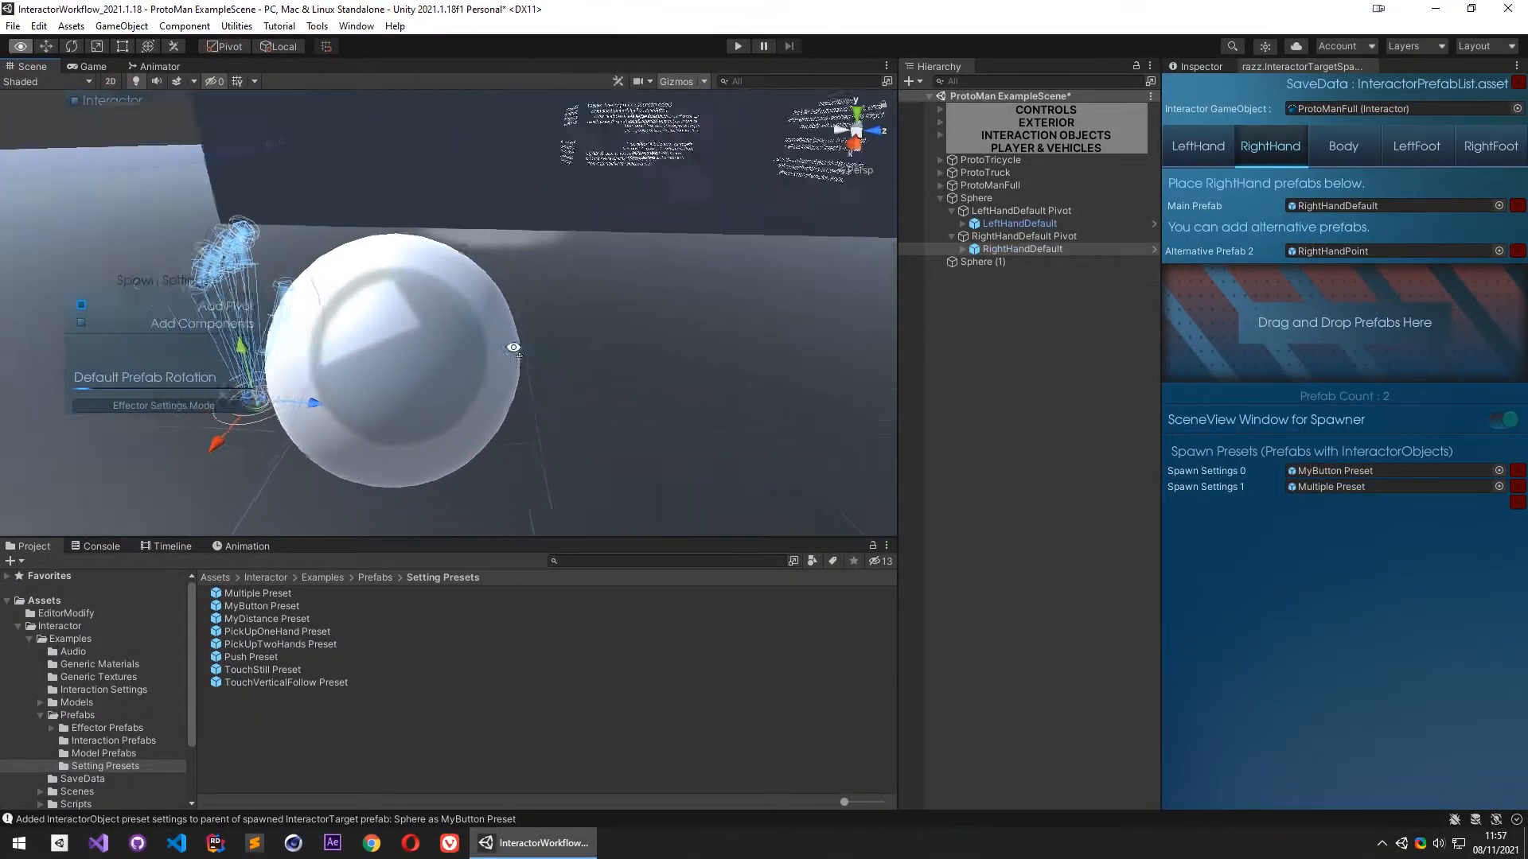
Enable Add Components with Surface Rotation and spawn several LeftHandDefault targets at different points around the Sphere
{"action": "right_click_drag", "start_coordinate": [512, 345], "coordinate": [383, 325]}
{"action": "left_click", "coordinate": [81, 323]}
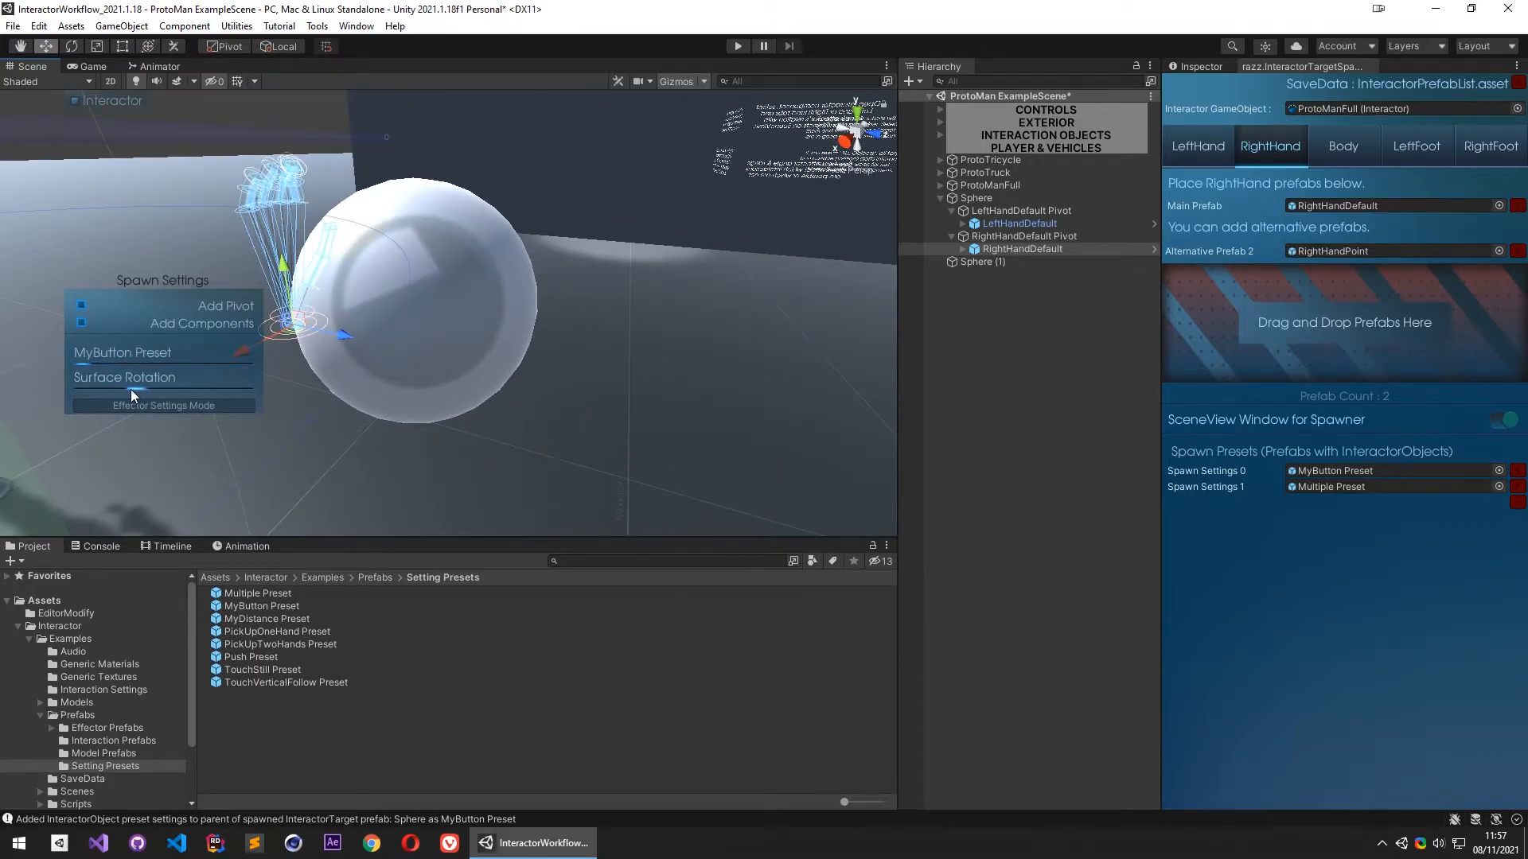
{"action": "right_click", "coordinate": [427, 190]}
{"action": "left_click", "coordinate": [498, 198]}
{"action": "right_click_drag", "start_coordinate": [499, 198], "coordinate": [447, 285]}
{"action": "right_click", "coordinate": [460, 288]}
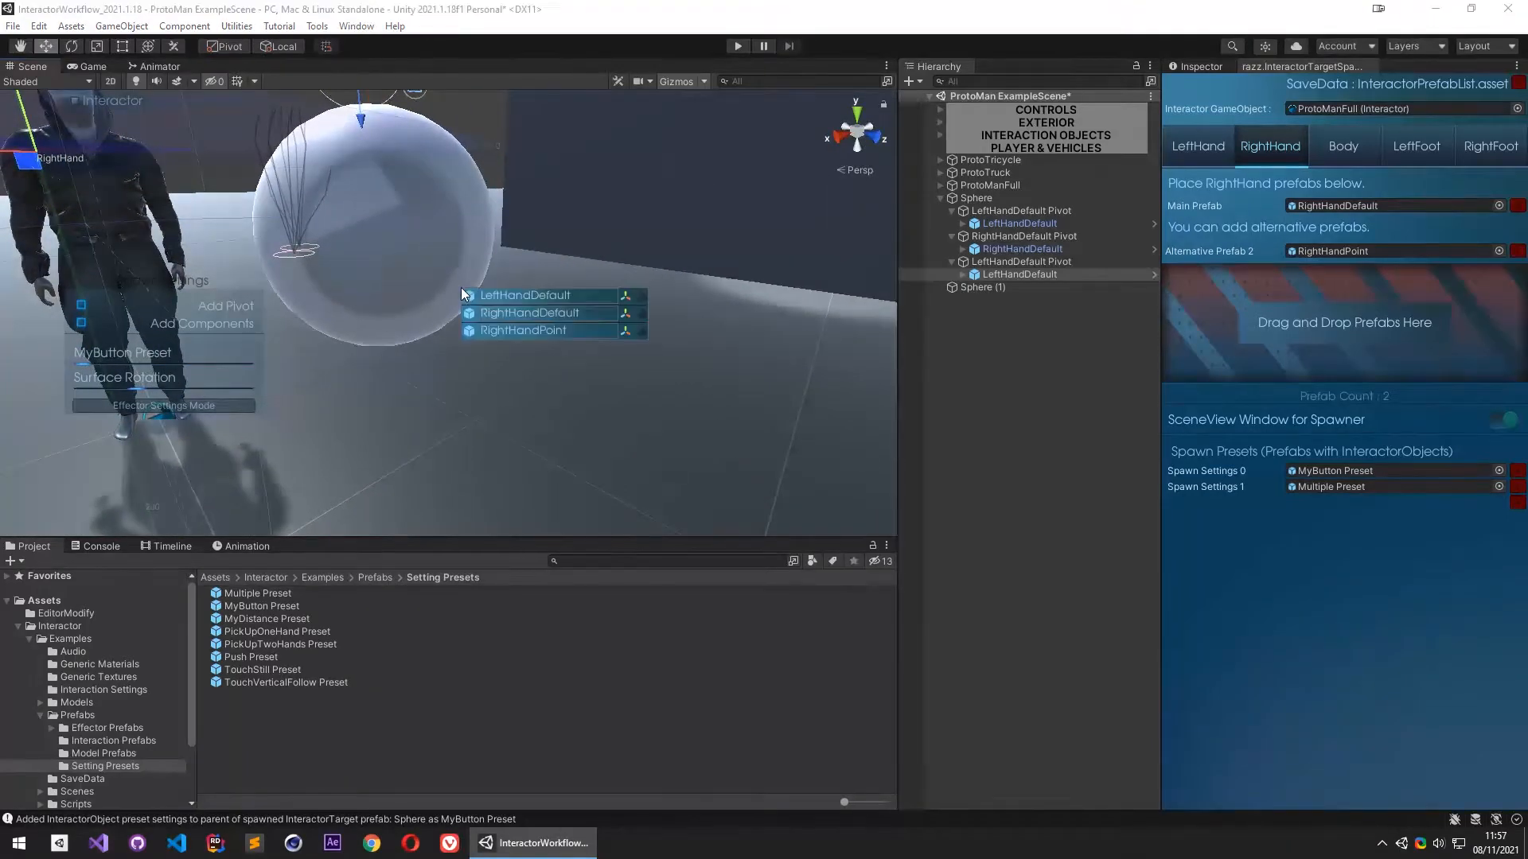
{"action": "left_click", "coordinate": [529, 296]}
{"action": "left_click_drag", "start_coordinate": [529, 333], "coordinate": [296, 316], "text": "alt"}
{"action": "right_click", "coordinate": [334, 338]}
{"action": "left_click", "coordinate": [354, 348]}
{"action": "left_click_drag", "start_coordinate": [395, 374], "coordinate": [661, 351], "text": "alt"}
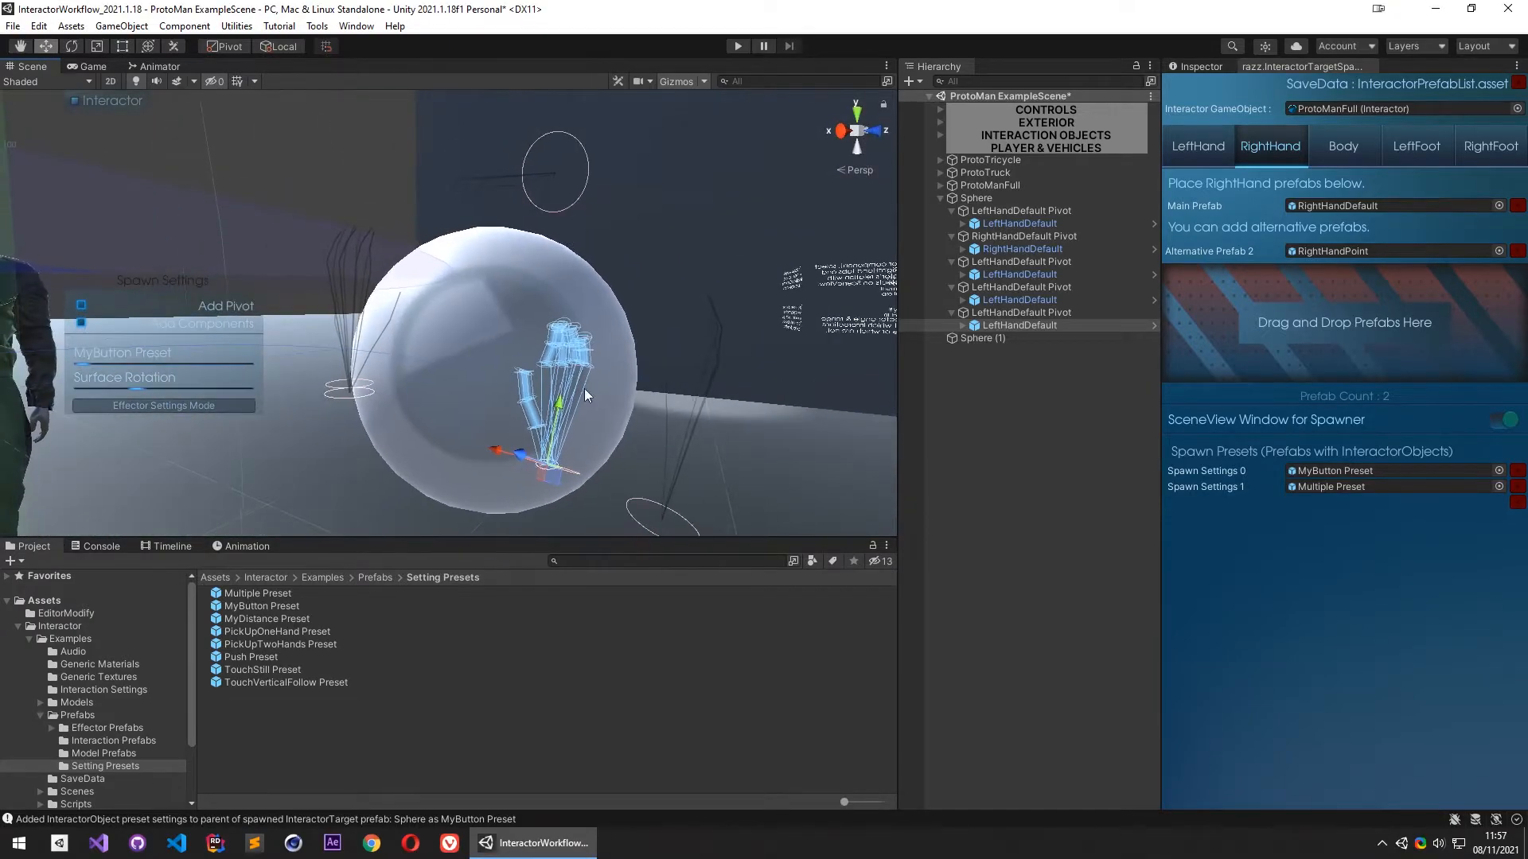
{"action": "right_click", "coordinate": [472, 508]}
{"action": "left_click", "coordinate": [506, 521]}
{"action": "mouse_move", "coordinate": [506, 521]}
{"action": "left_mouse_down", "text": "alt"}
{"action": "mouse_move", "coordinate": [350, 509]}
{"action": "mouse_move", "coordinate": [527, 509]}
{"action": "left_mouse_up", "text": "alt"}
Undo the LeftHandDefault targets spawned with Surface Rotation on the Sphere
{"action": "key", "text": "ctrl+z"}
{"action": "key", "text": "ctrl+z"}
{"action": "key", "text": "ctrl+z"}
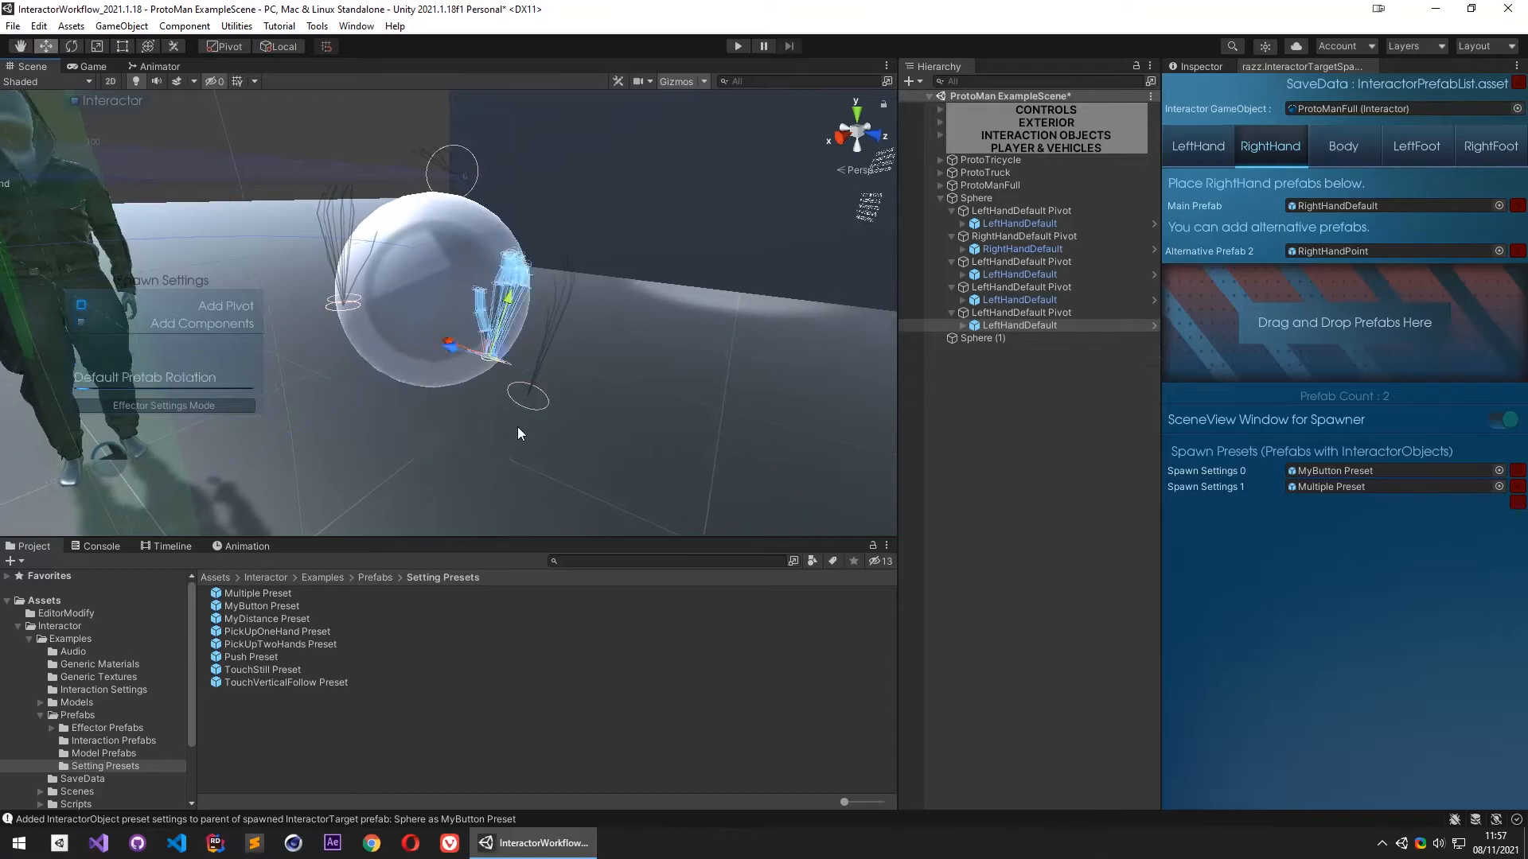
Set the spawn rotation to Camera to Object Direction and spawn a LeftHandDefault target on the wall
{"action": "left_click_drag", "start_coordinate": [476, 355], "coordinate": [640, 366], "text": "alt"}
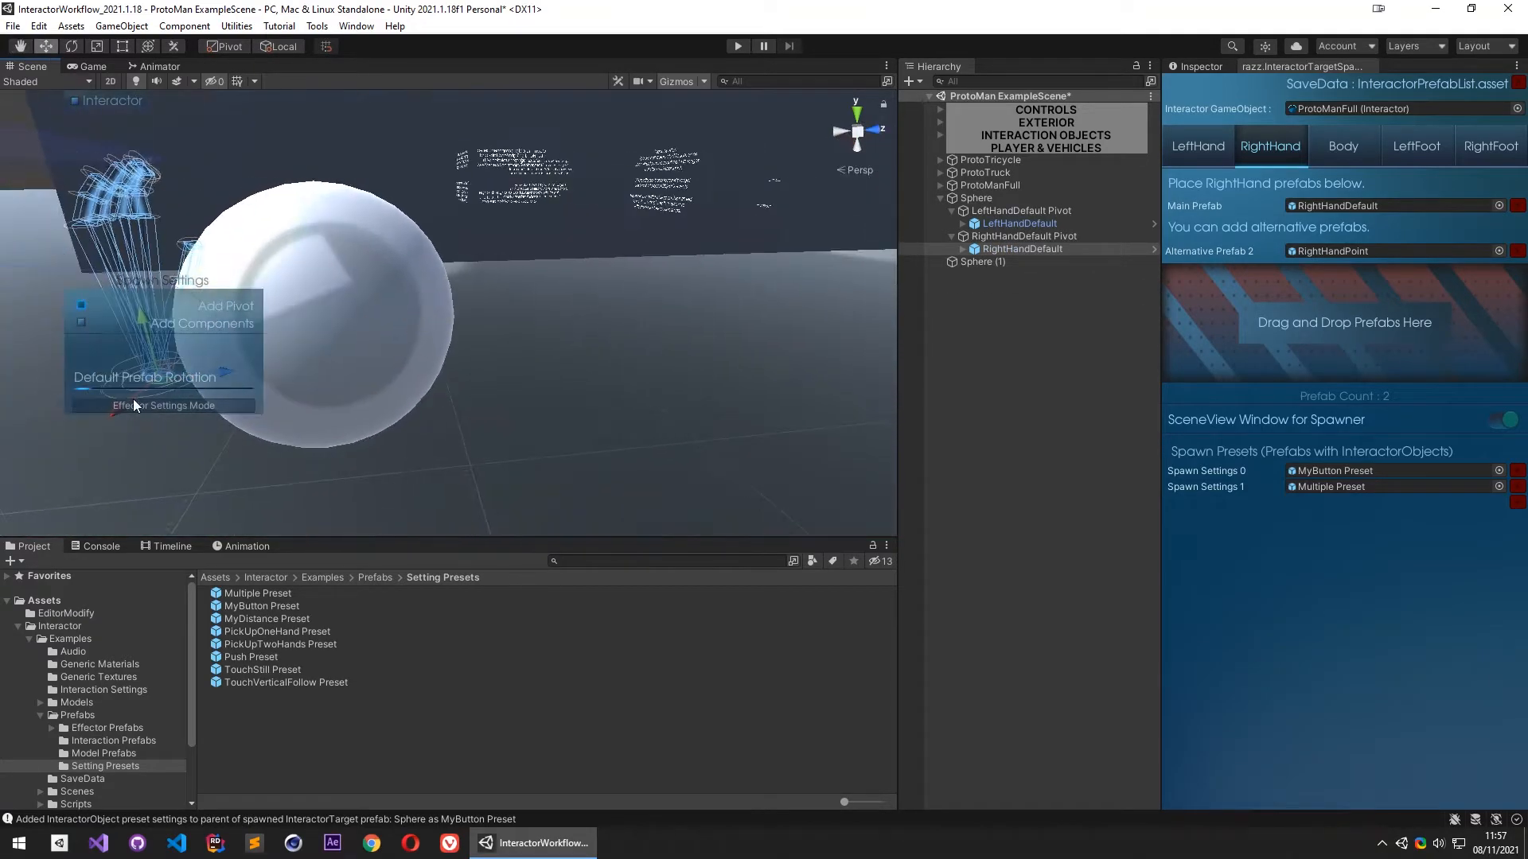
{"action": "left_click_drag", "start_coordinate": [92, 390], "coordinate": [513, 467]}
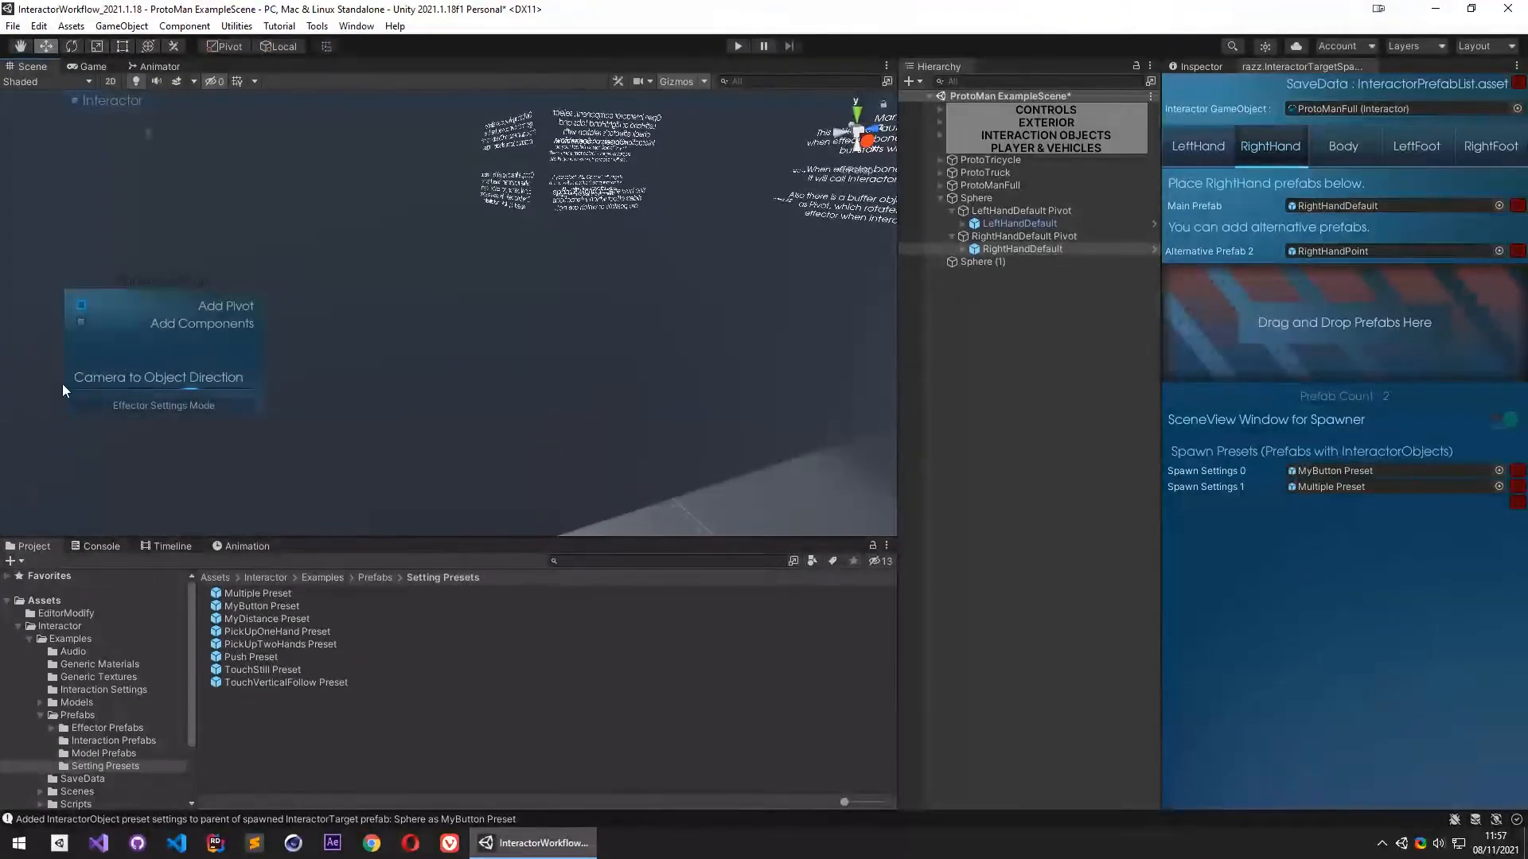
{"action": "left_click_drag", "start_coordinate": [530, 336], "coordinate": [462, 342], "text": "alt"}
{"action": "right_click", "coordinate": [461, 342]}
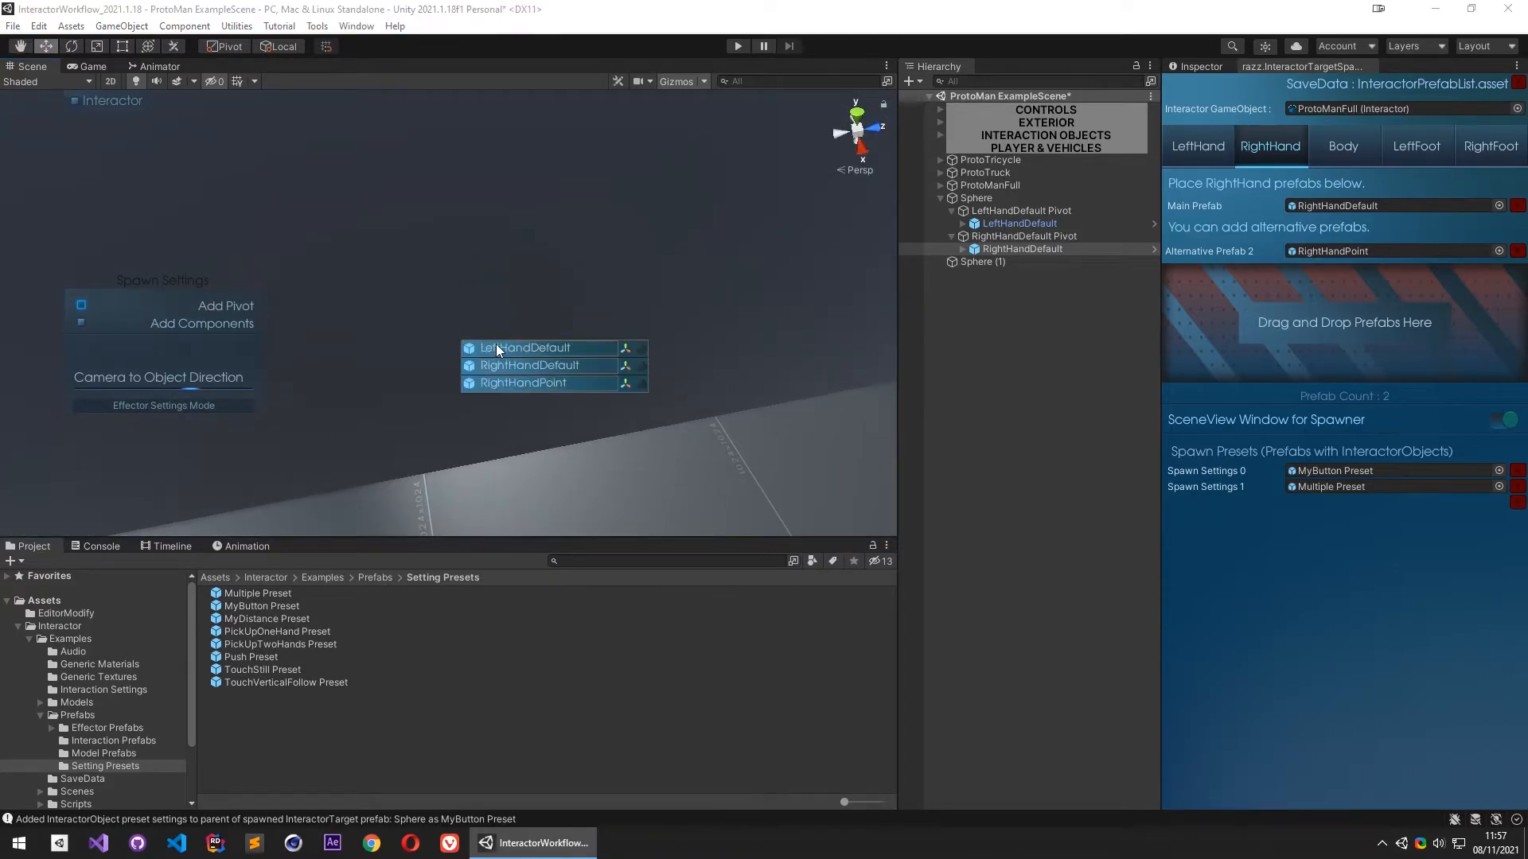
{"action": "left_click", "coordinate": [542, 348]}
{"action": "right_click_drag", "start_coordinate": [584, 365], "coordinate": [262, 352]}
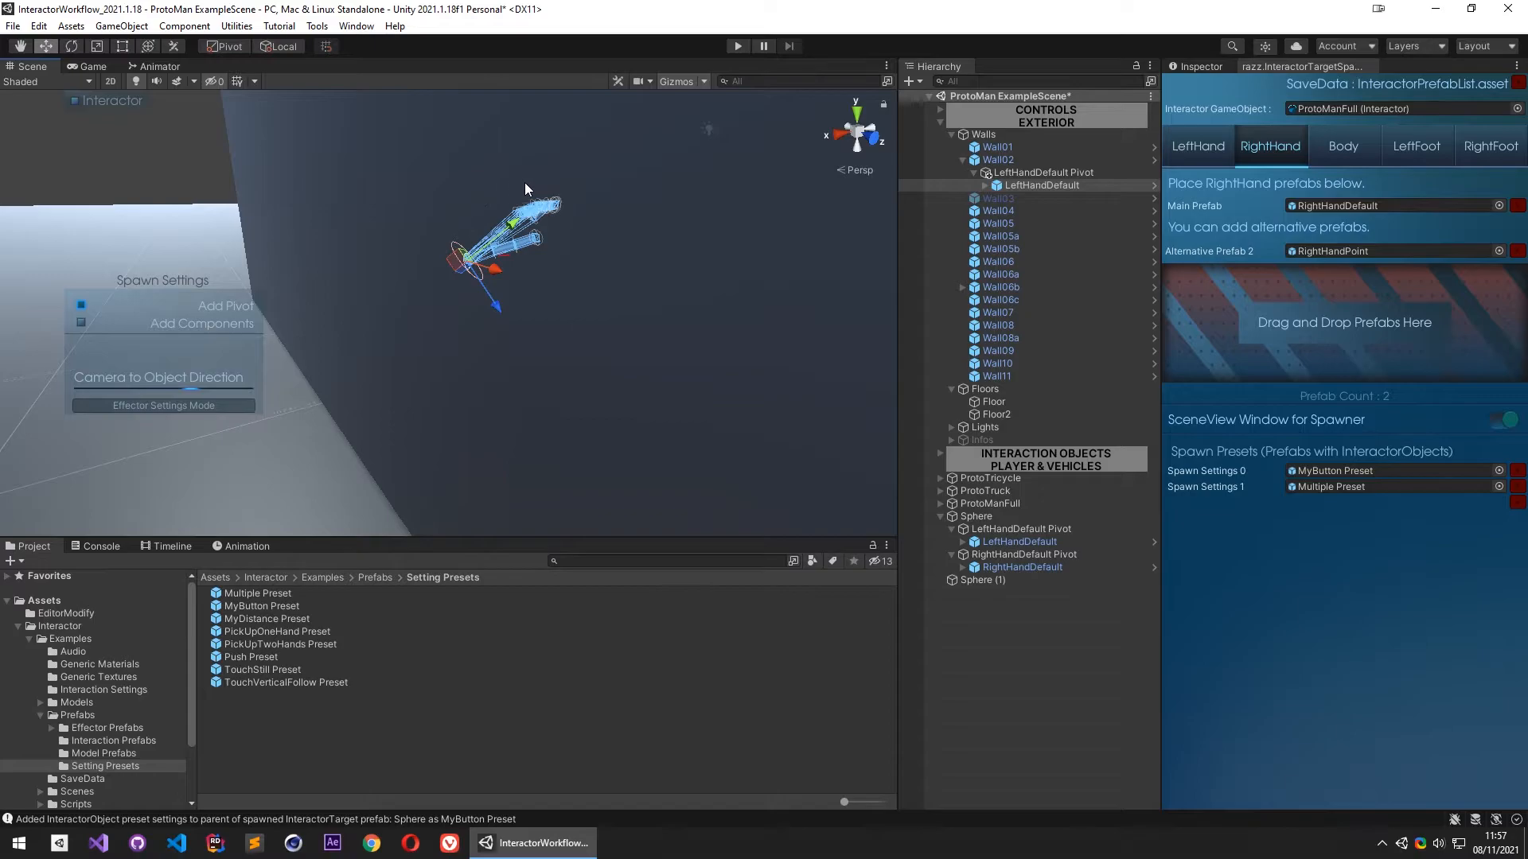
Set the spawn rotation to Camera to Object (Y only) and spawn another LeftHandDefault target on the wall
{"action": "left_click_drag", "start_coordinate": [193, 389], "coordinate": [250, 384]}
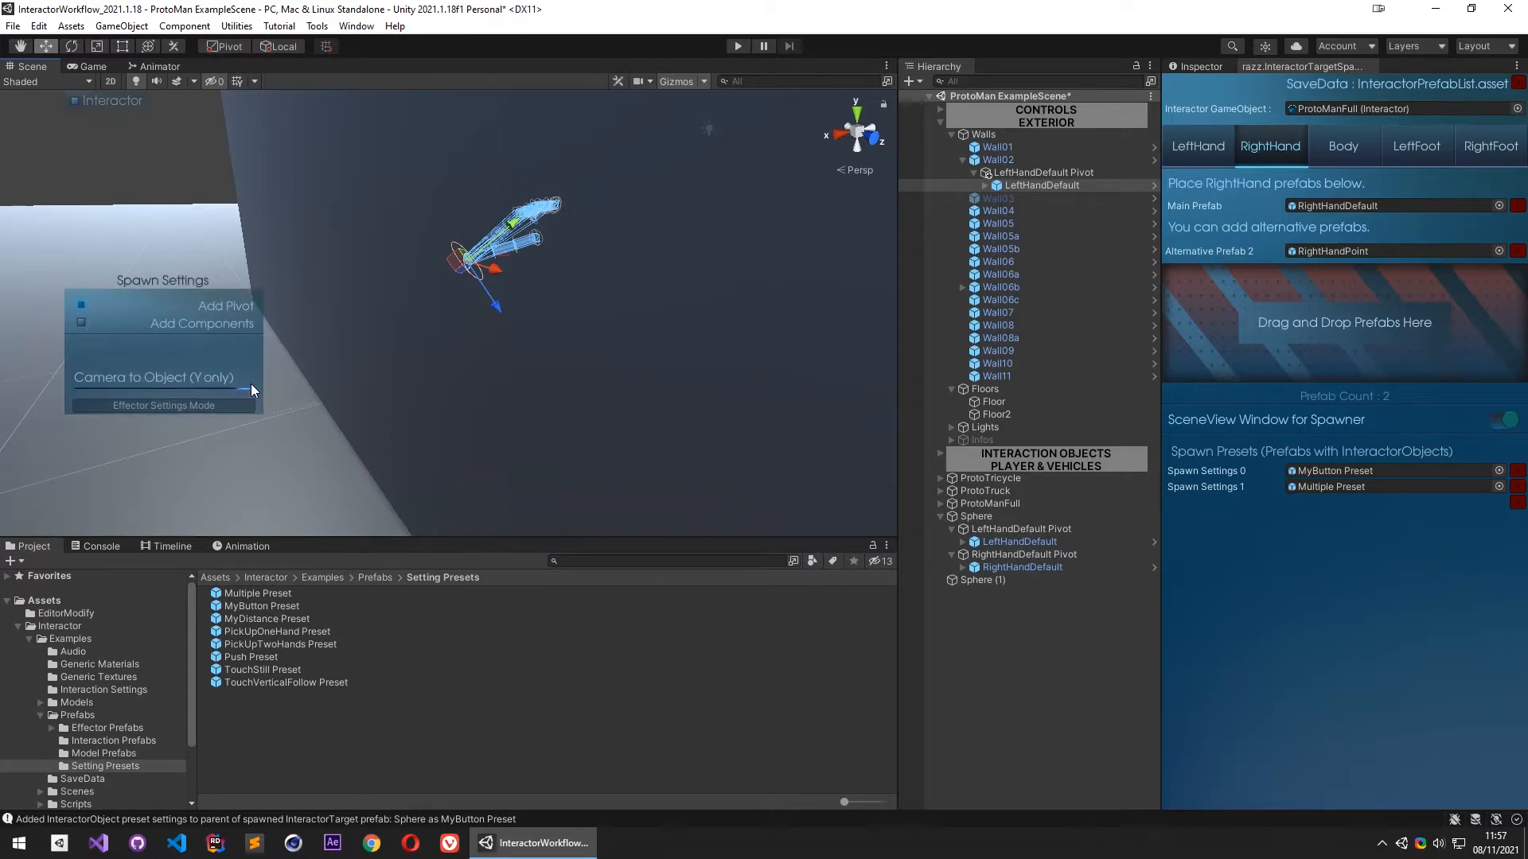
{"action": "right_click_drag", "start_coordinate": [660, 372], "coordinate": [756, 517]}
{"action": "right_click", "coordinate": [476, 357]}
{"action": "left_click", "coordinate": [498, 362]}
{"action": "right_click_drag", "start_coordinate": [508, 369], "coordinate": [272, 331]}
Undo all test spawns on the wall and the Sphere, and collapse the EXTERIOR group
{"action": "key", "text": "ctrl+z"}
{"action": "key", "text": "ctrl+z"}
{"action": "key", "text": "ctrl+z"}
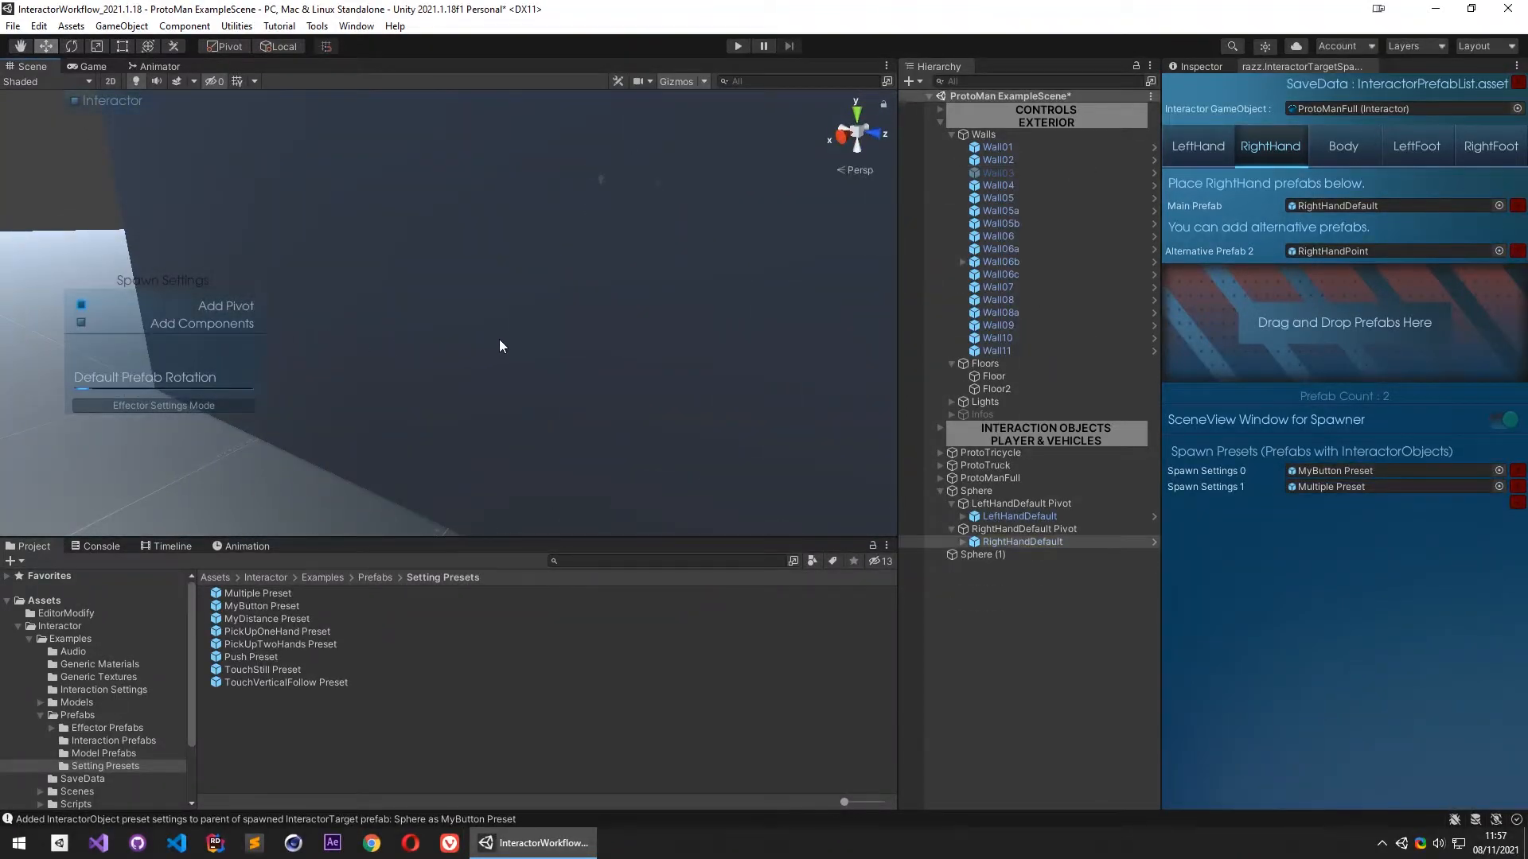
{"action": "key", "text": "ctrl+z"}
{"action": "key", "text": "ctrl+z"}
{"action": "left_click", "coordinate": [941, 122]}
{"action": "right_click_drag", "start_coordinate": [692, 322], "coordinate": [1135, 371]}
Select the first Sphere, enable Add Components with MyButton Preset, and set the spawn rotation to Camera to Object Direction
{"action": "left_click", "coordinate": [478, 374]}
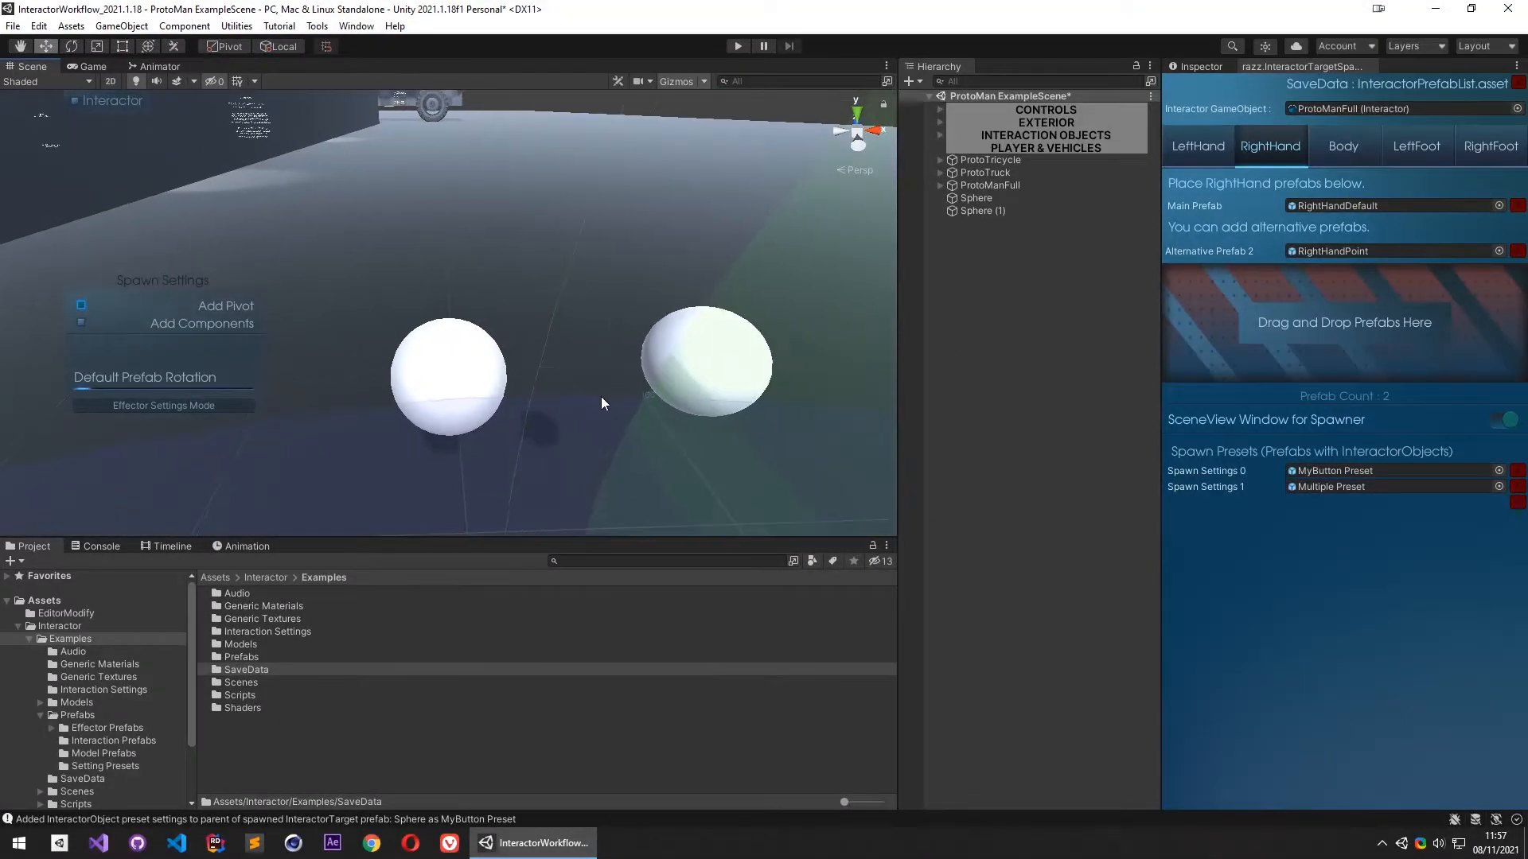
{"action": "left_click", "coordinate": [1192, 66]}
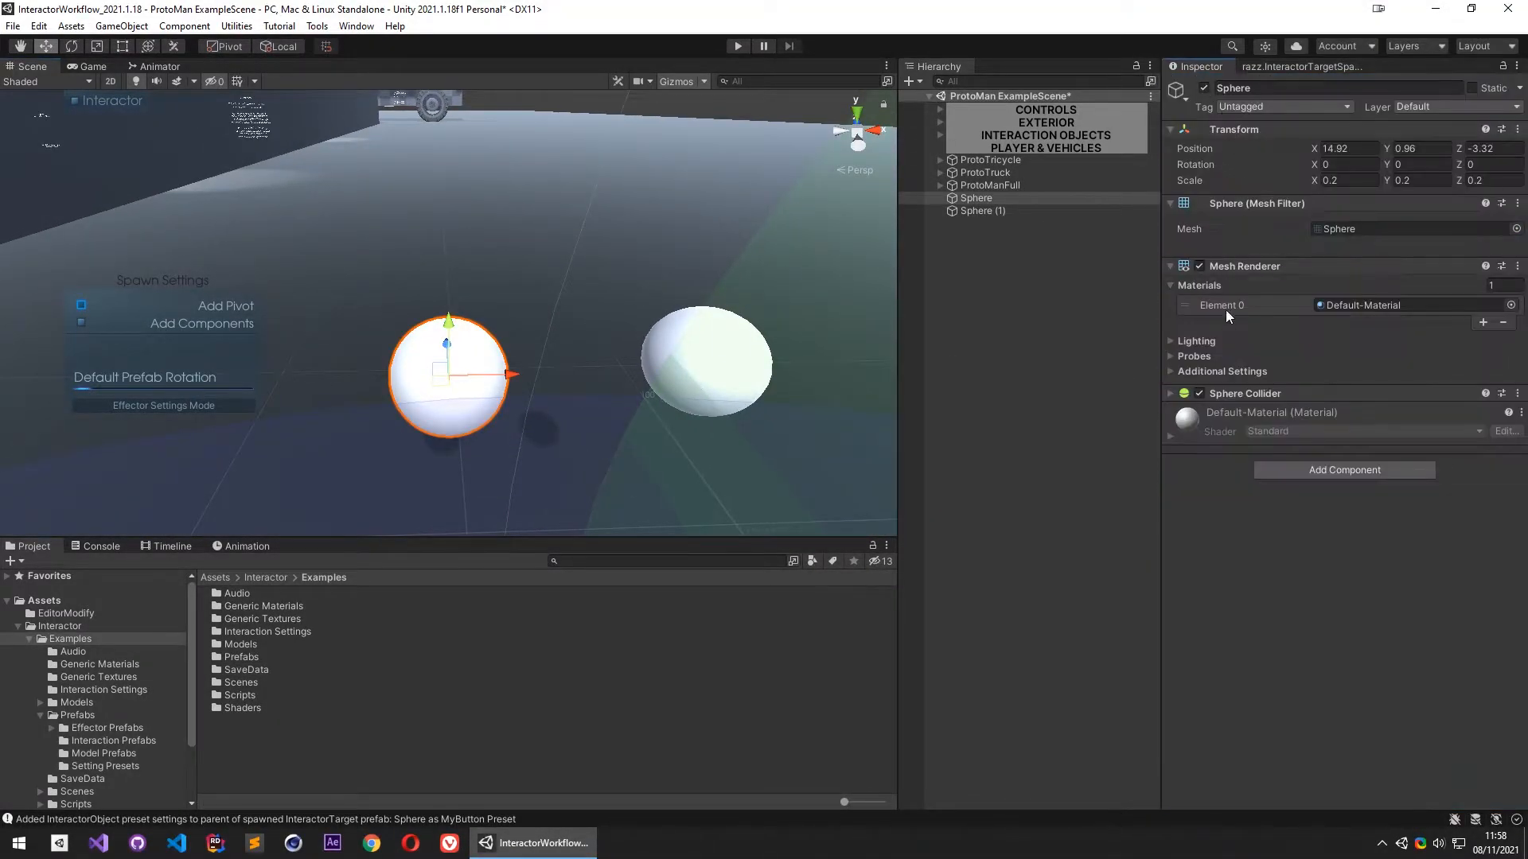
{"action": "right_click_drag", "start_coordinate": [444, 273], "coordinate": [382, 243]}
{"action": "left_click", "coordinate": [82, 324]}
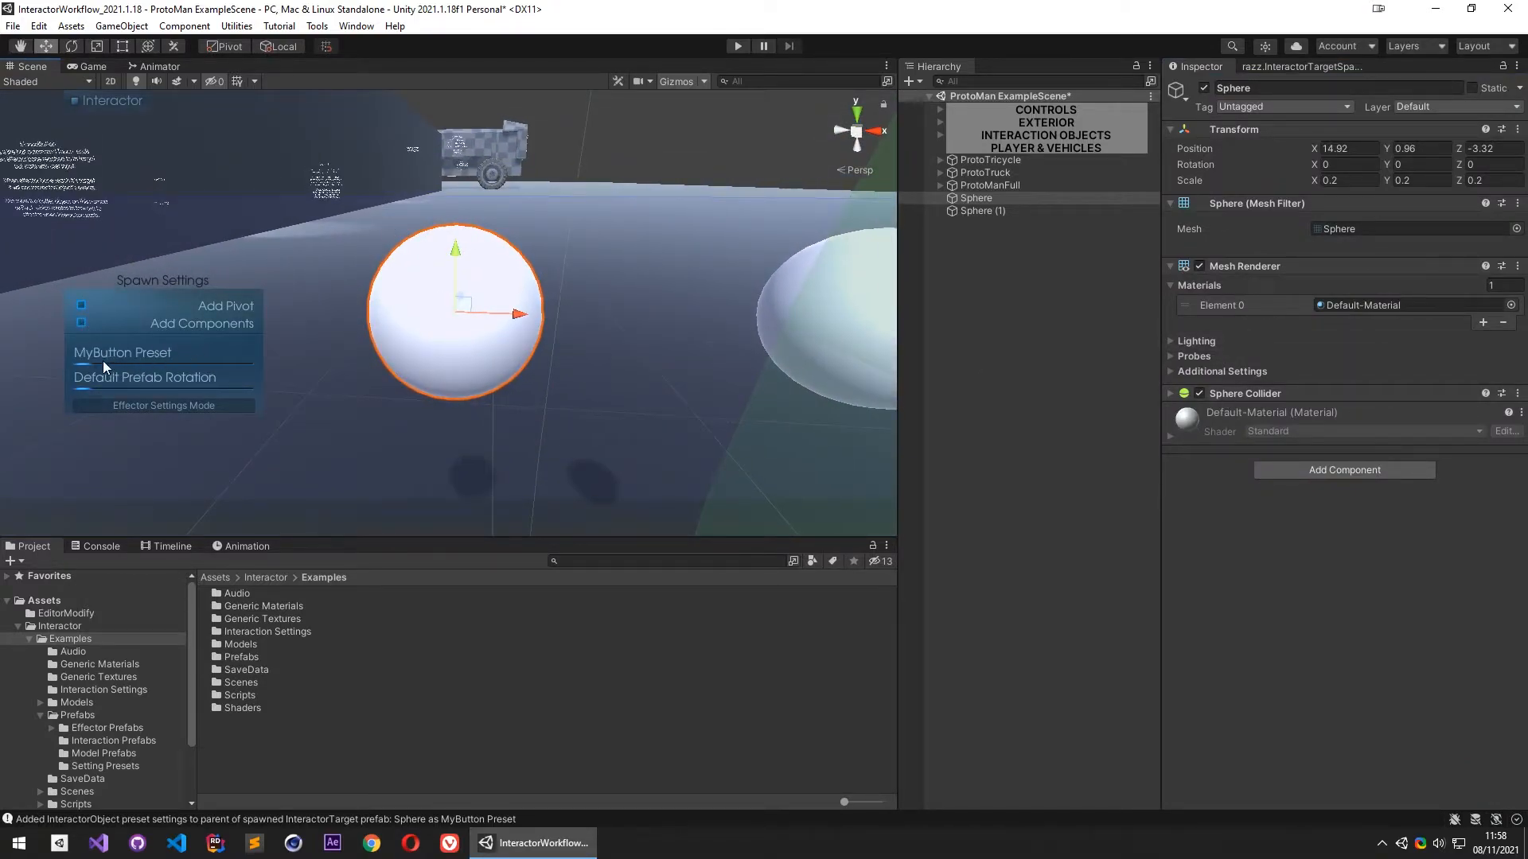
{"action": "right_click", "coordinate": [455, 310]}
{"action": "left_click_drag", "start_coordinate": [88, 389], "coordinate": [180, 388]}
Spawn LeftHandDefault and RightHandDefault targets on the first Sphere
{"action": "right_click", "coordinate": [452, 320]}
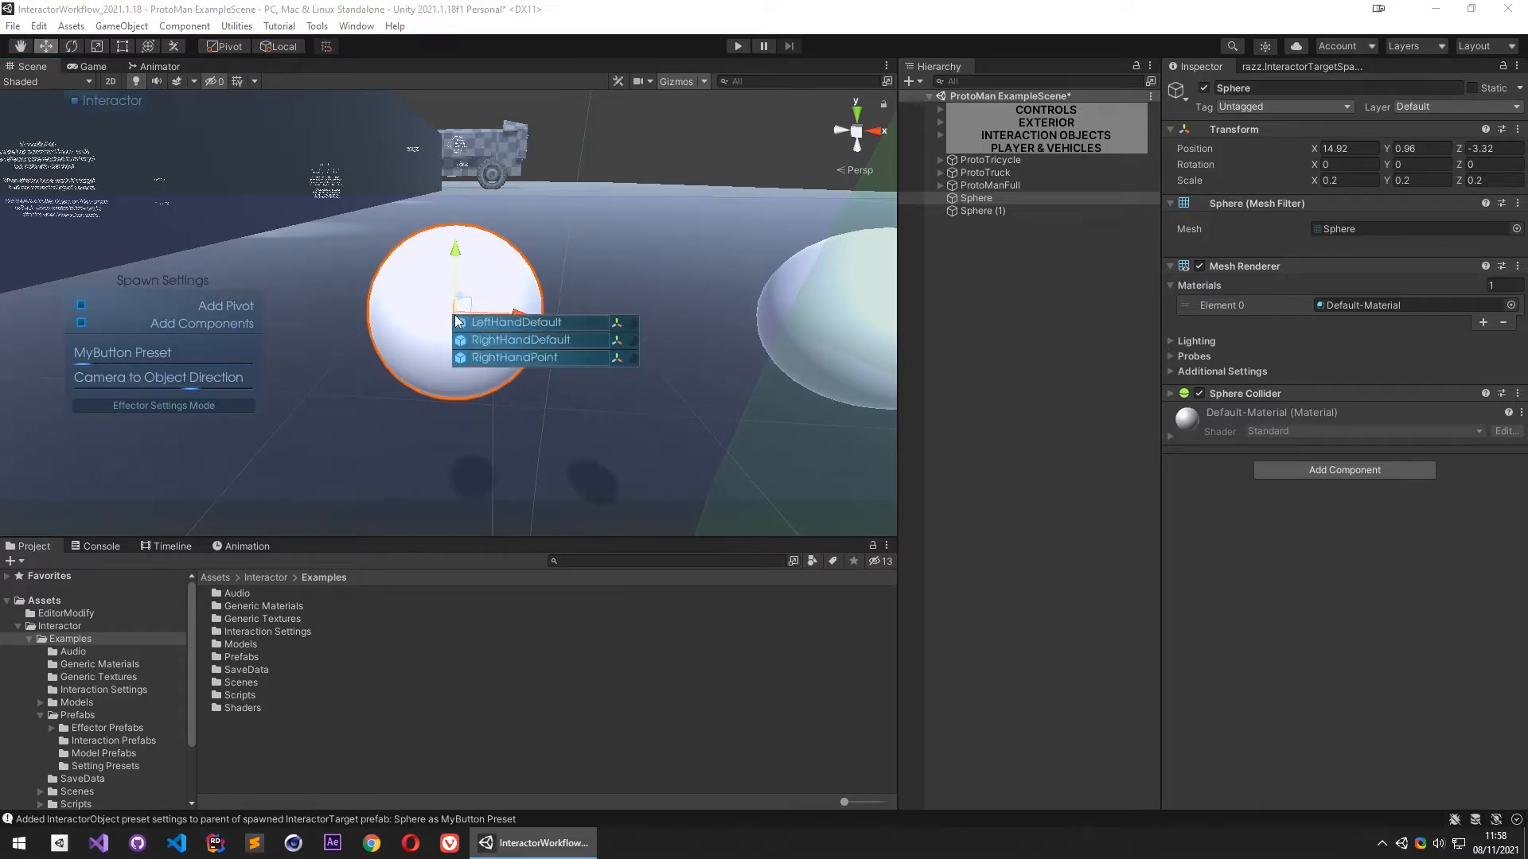
{"action": "left_click", "coordinate": [499, 323]}
{"action": "right_click", "coordinate": [460, 318]}
{"action": "left_click", "coordinate": [522, 342]}
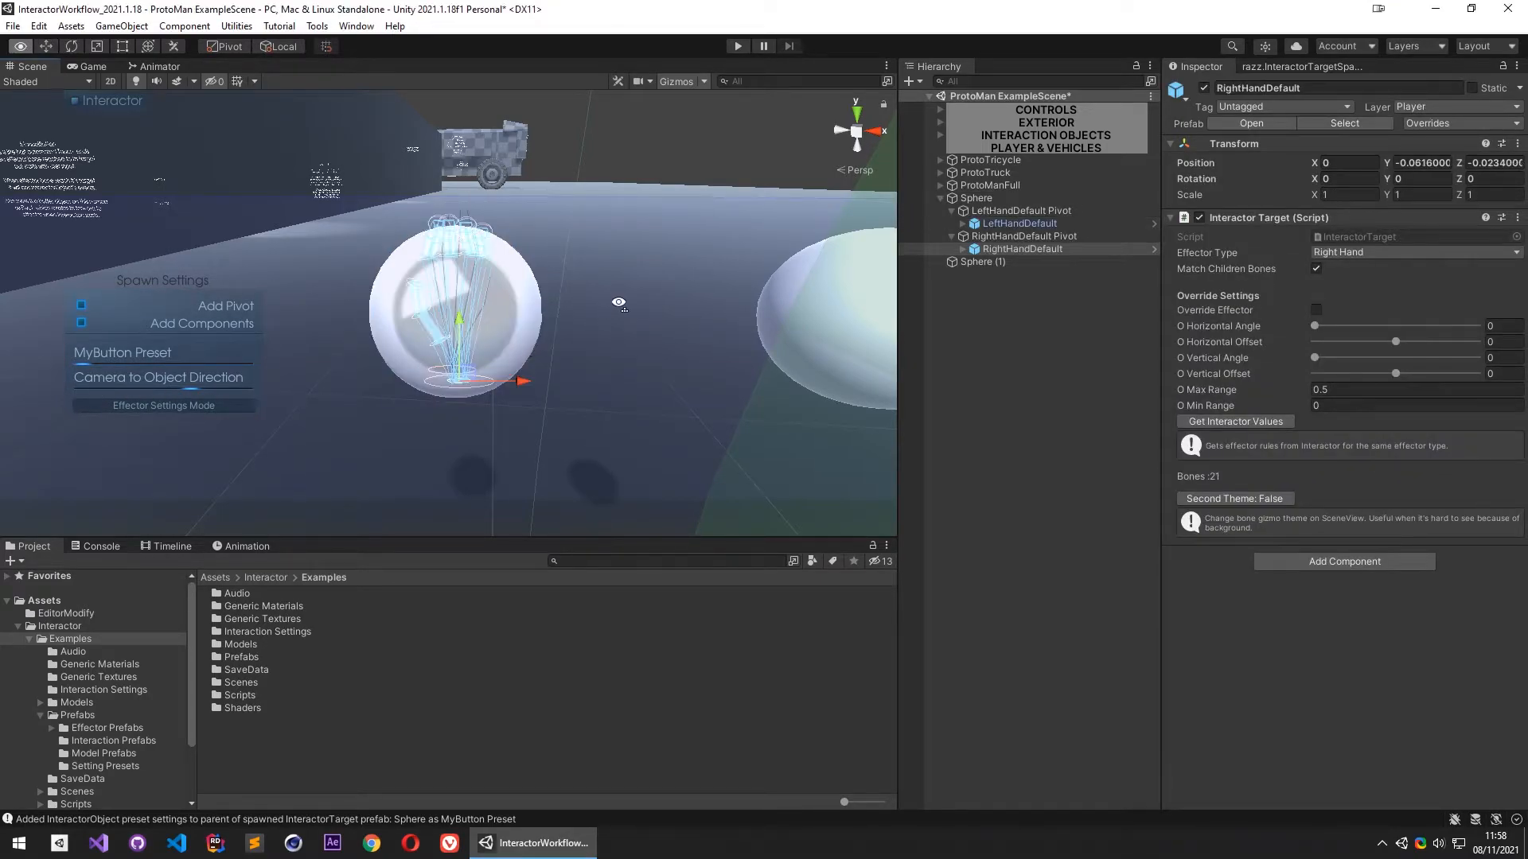
Spawn LeftHandDefault and RightHandDefault targets on Sphere (1) and inspect their placement relative to ProtoManFull
{"action": "right_click", "coordinate": [555, 336]}
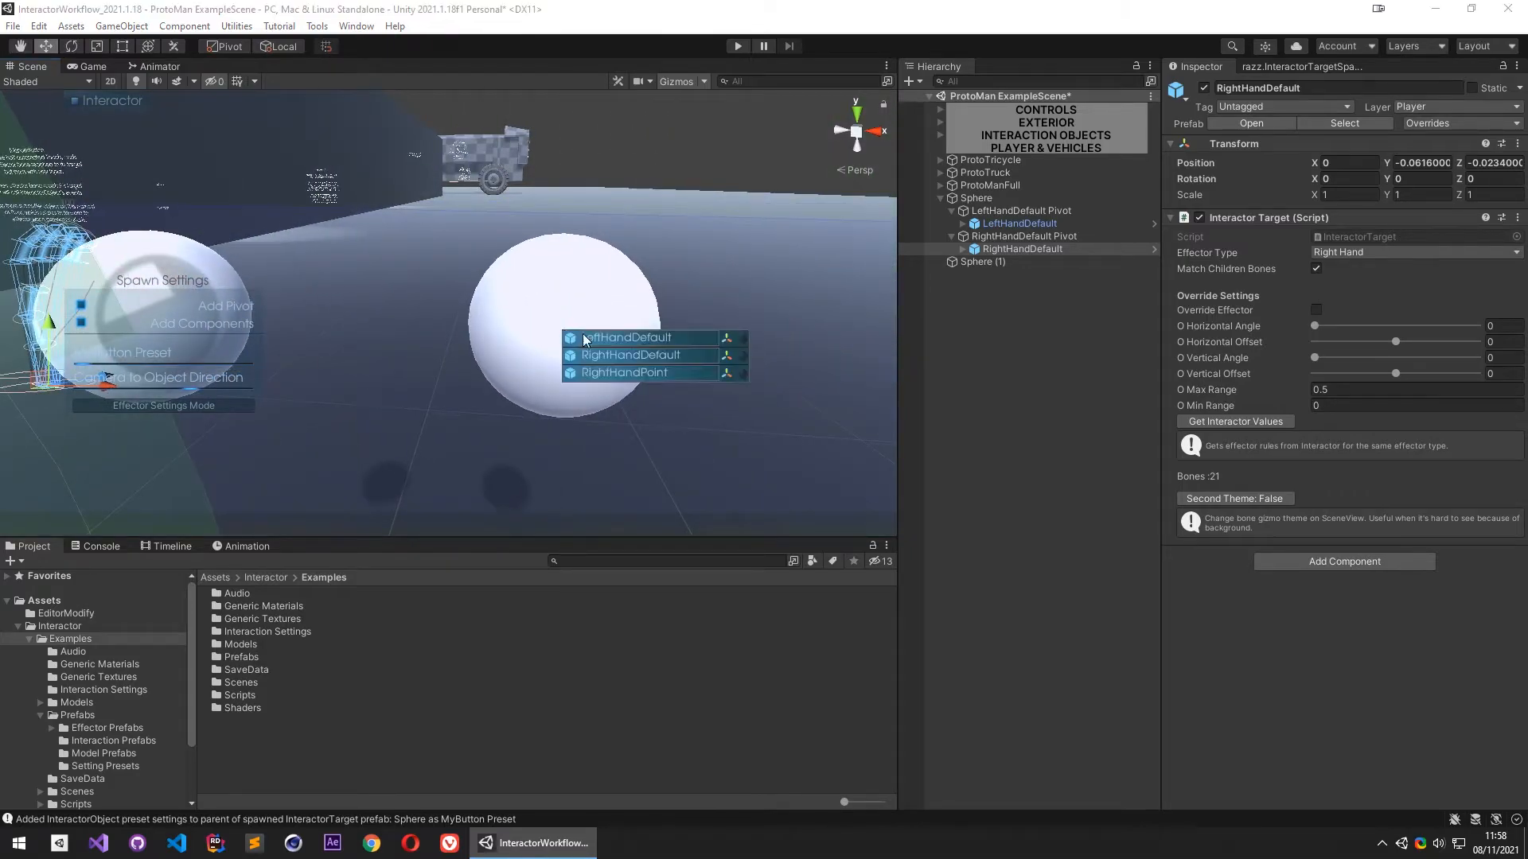
{"action": "left_click", "coordinate": [594, 340]}
{"action": "right_click", "coordinate": [566, 331]}
{"action": "left_click", "coordinate": [617, 352]}
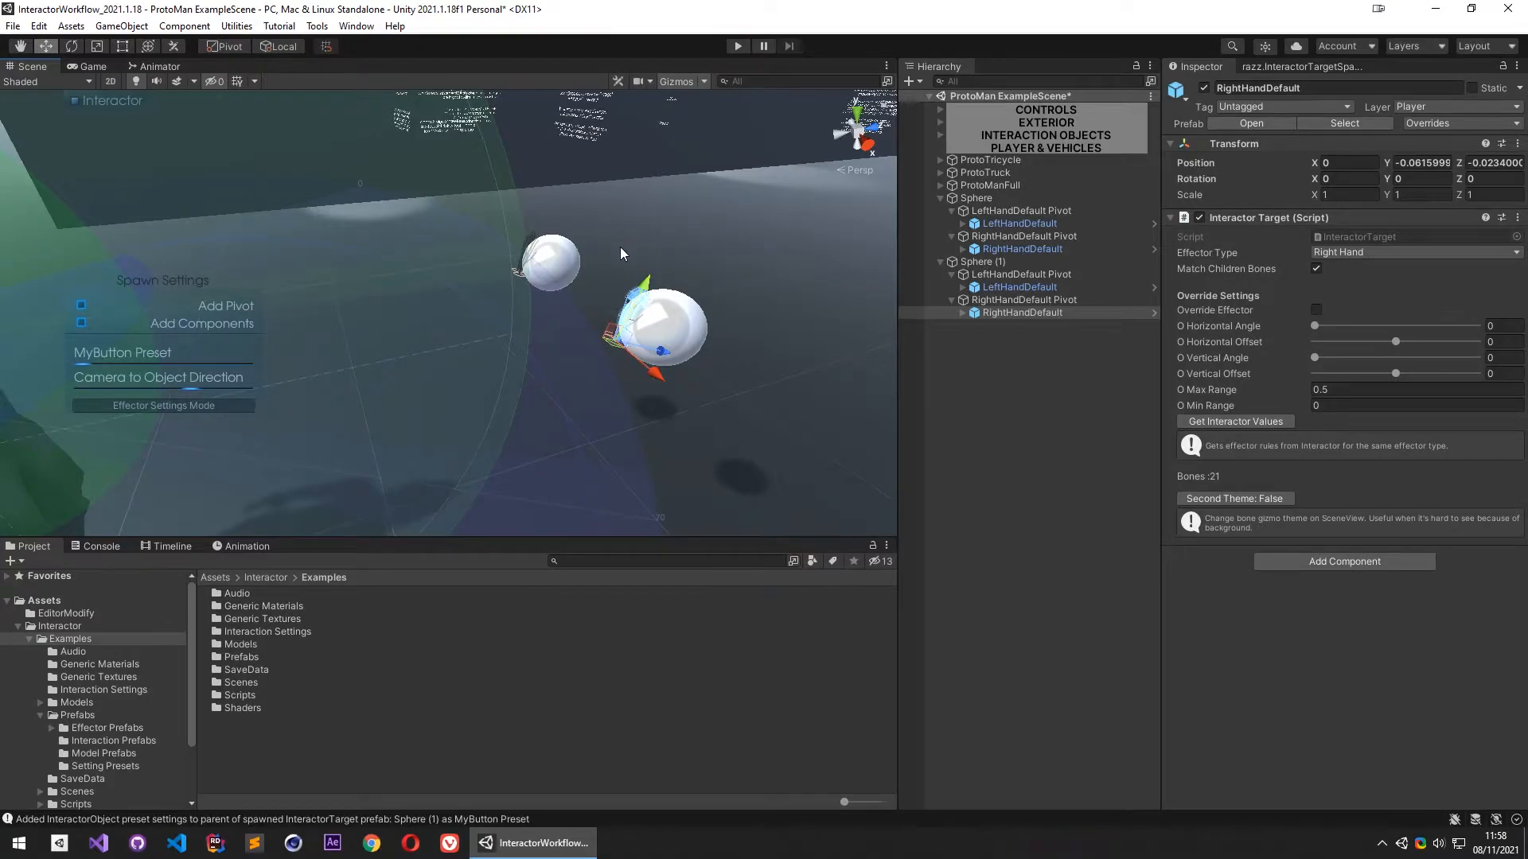
{"action": "right_click_drag", "start_coordinate": [653, 267], "coordinate": [537, 317]}
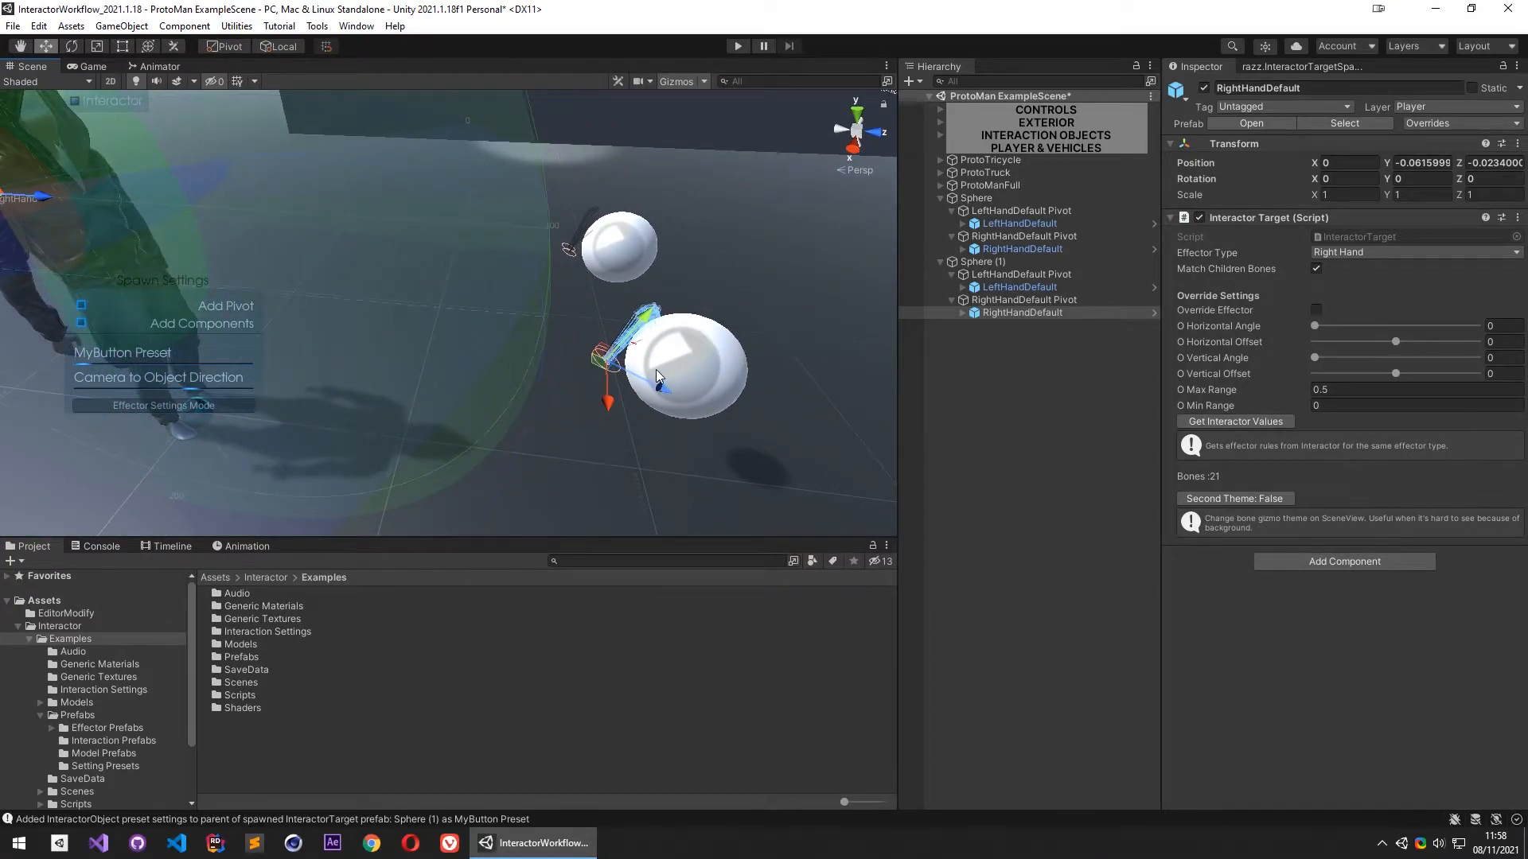
{"action": "right_click_drag", "start_coordinate": [592, 237], "coordinate": [567, 297]}
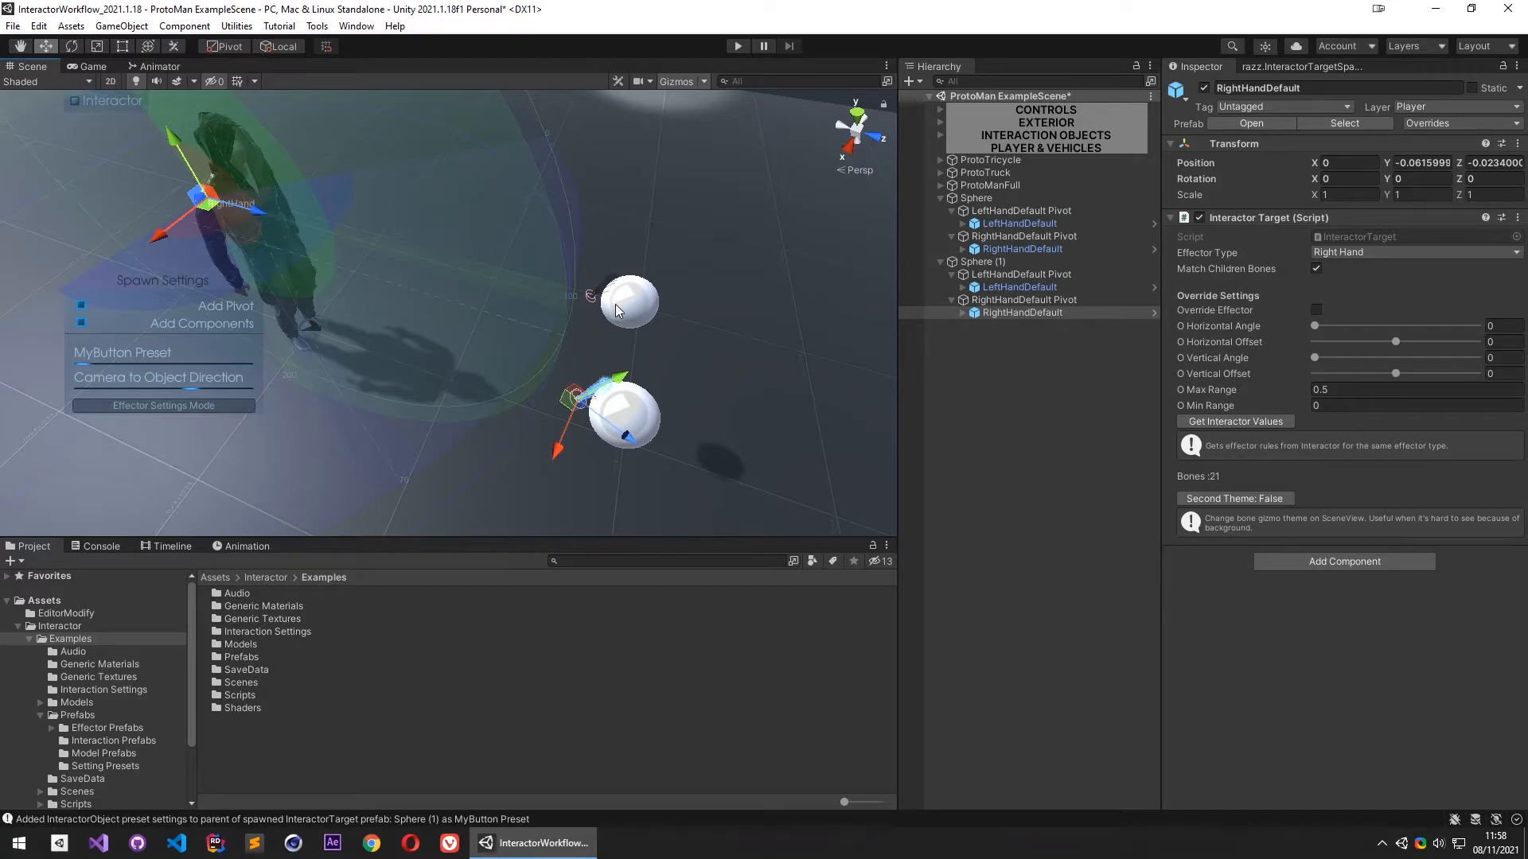
Test-run the scene briefly, and assign ProtoManFull as the Free Look Cam target of CameraRig
{"action": "left_click", "coordinate": [985, 388]}
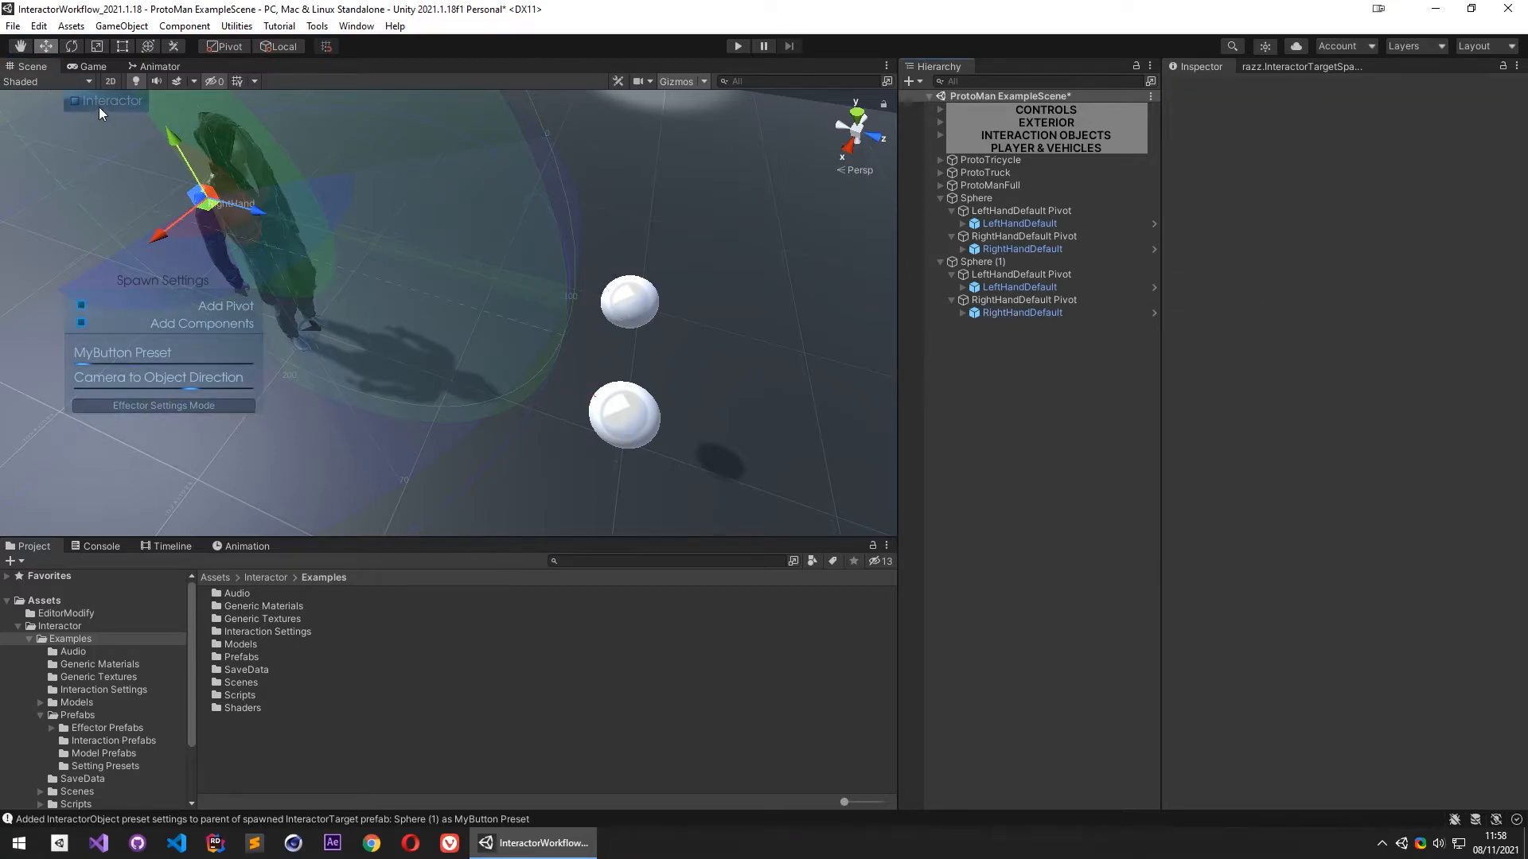
{"action": "left_click", "coordinate": [737, 45]}
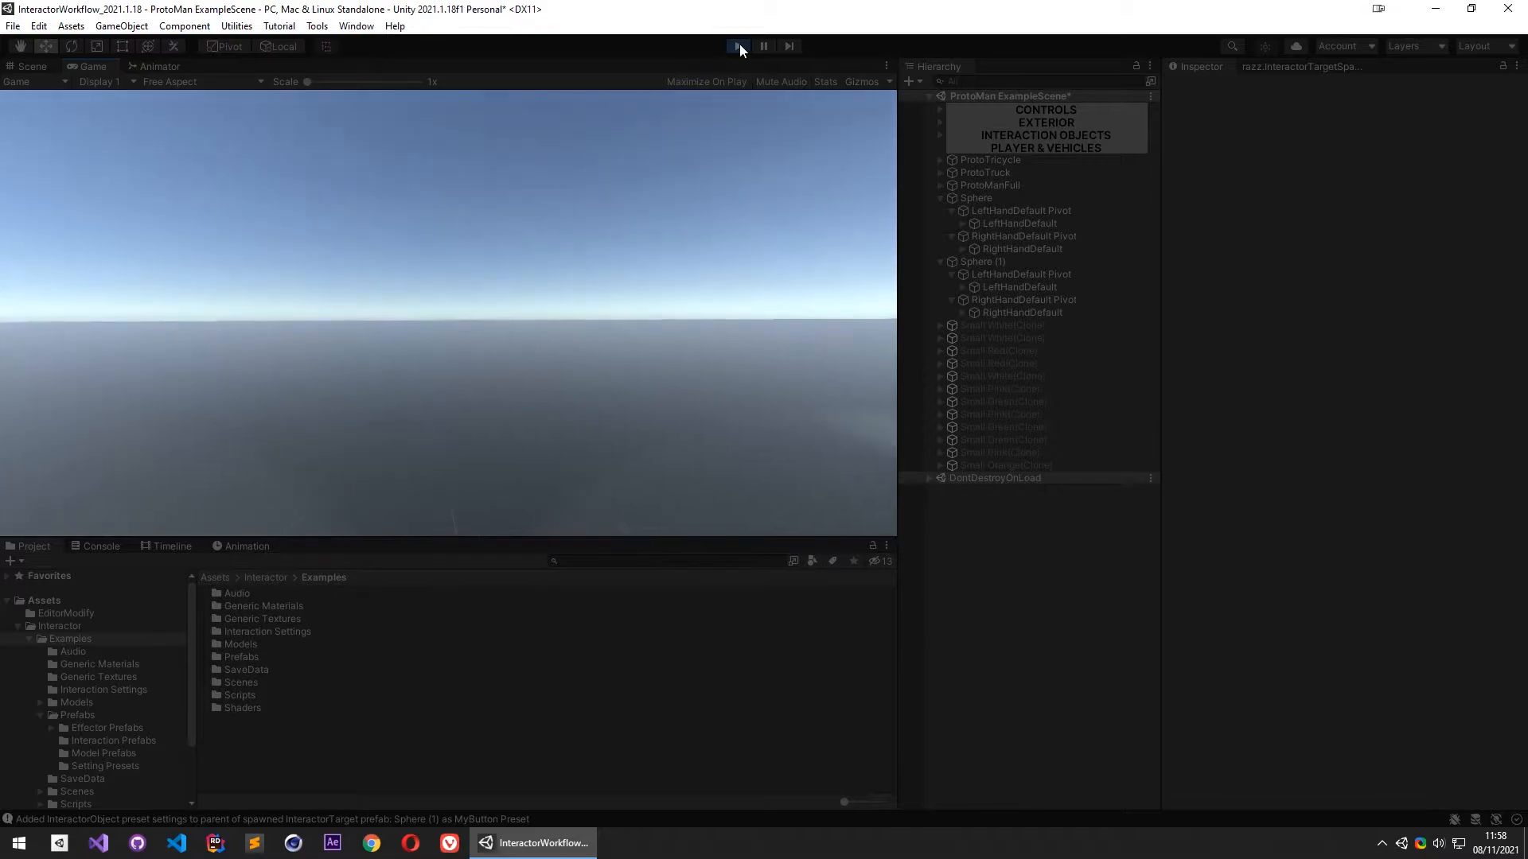
{"action": "left_click", "coordinate": [738, 45]}
{"action": "left_click", "coordinate": [939, 109]}
{"action": "left_click", "coordinate": [996, 134]}
{"action": "left_click_drag", "start_coordinate": [987, 223], "coordinate": [1416, 273]}
Play-test the scene by walking ProtoManFull up to the two spheres, and stop play mode
{"action": "left_click", "coordinate": [738, 45]}
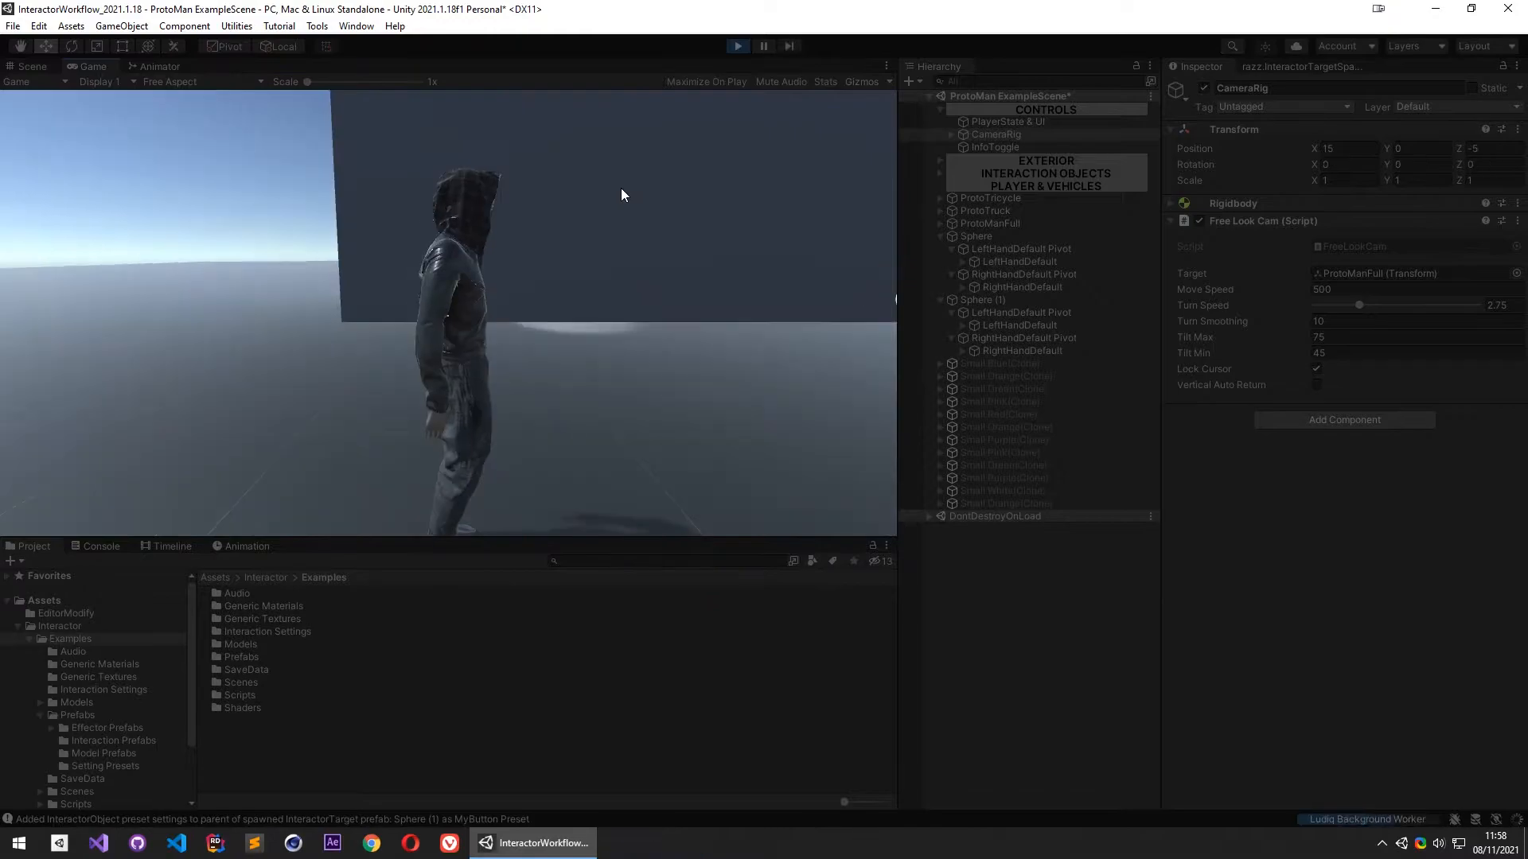
{"action": "key", "text": "w"}
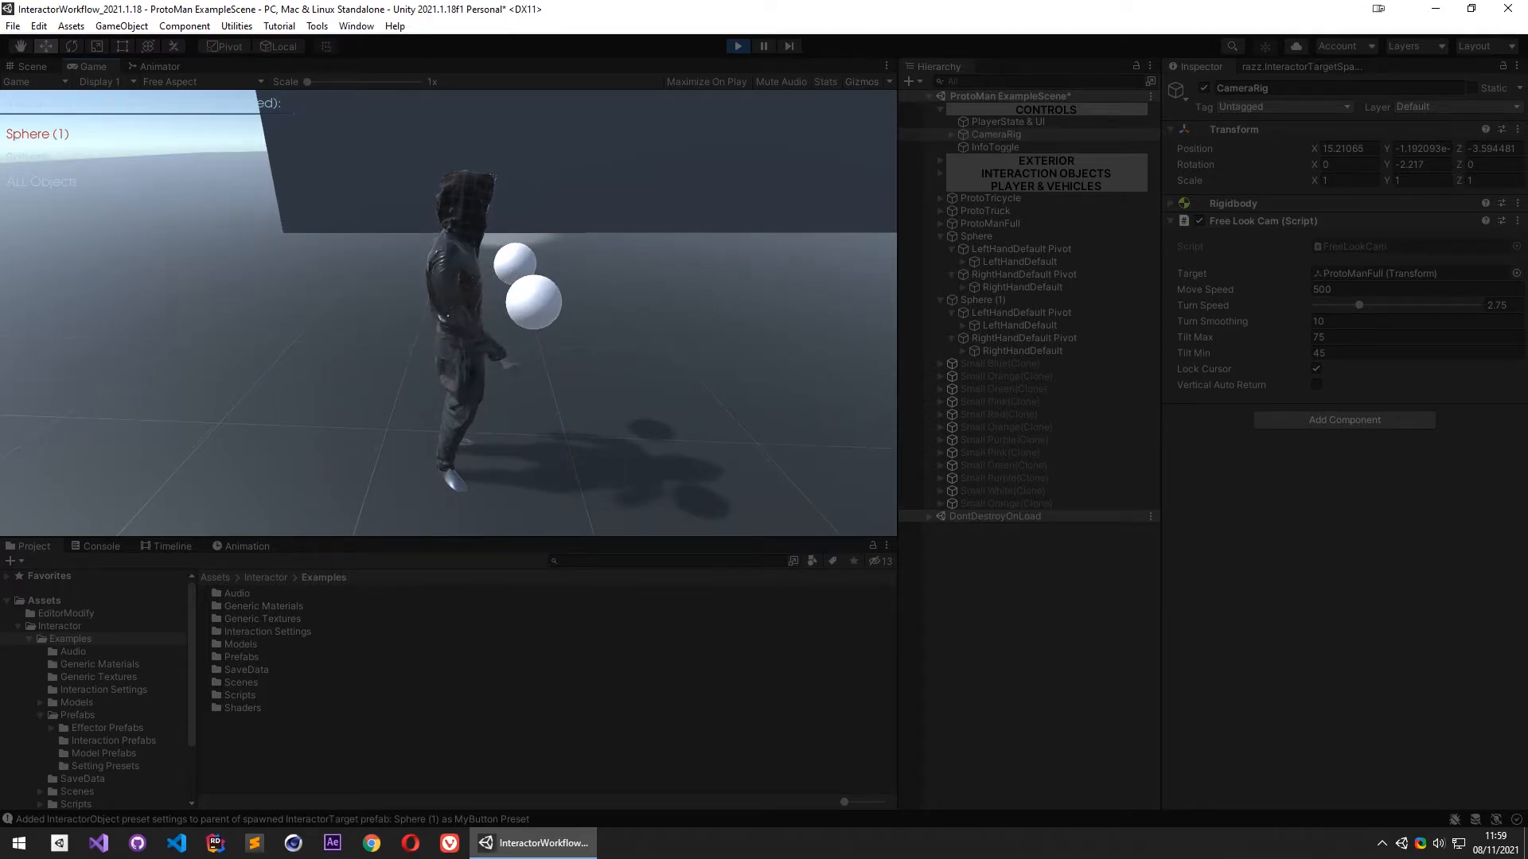
{"action": "left_click", "coordinate": [738, 45]}
Move Sphere (1) on the ground plane to about X 15.34, Z -3.34, and clear the selection
{"action": "right_click_drag", "start_coordinate": [538, 218], "coordinate": [390, 326]}
{"action": "left_click", "coordinate": [491, 448]}
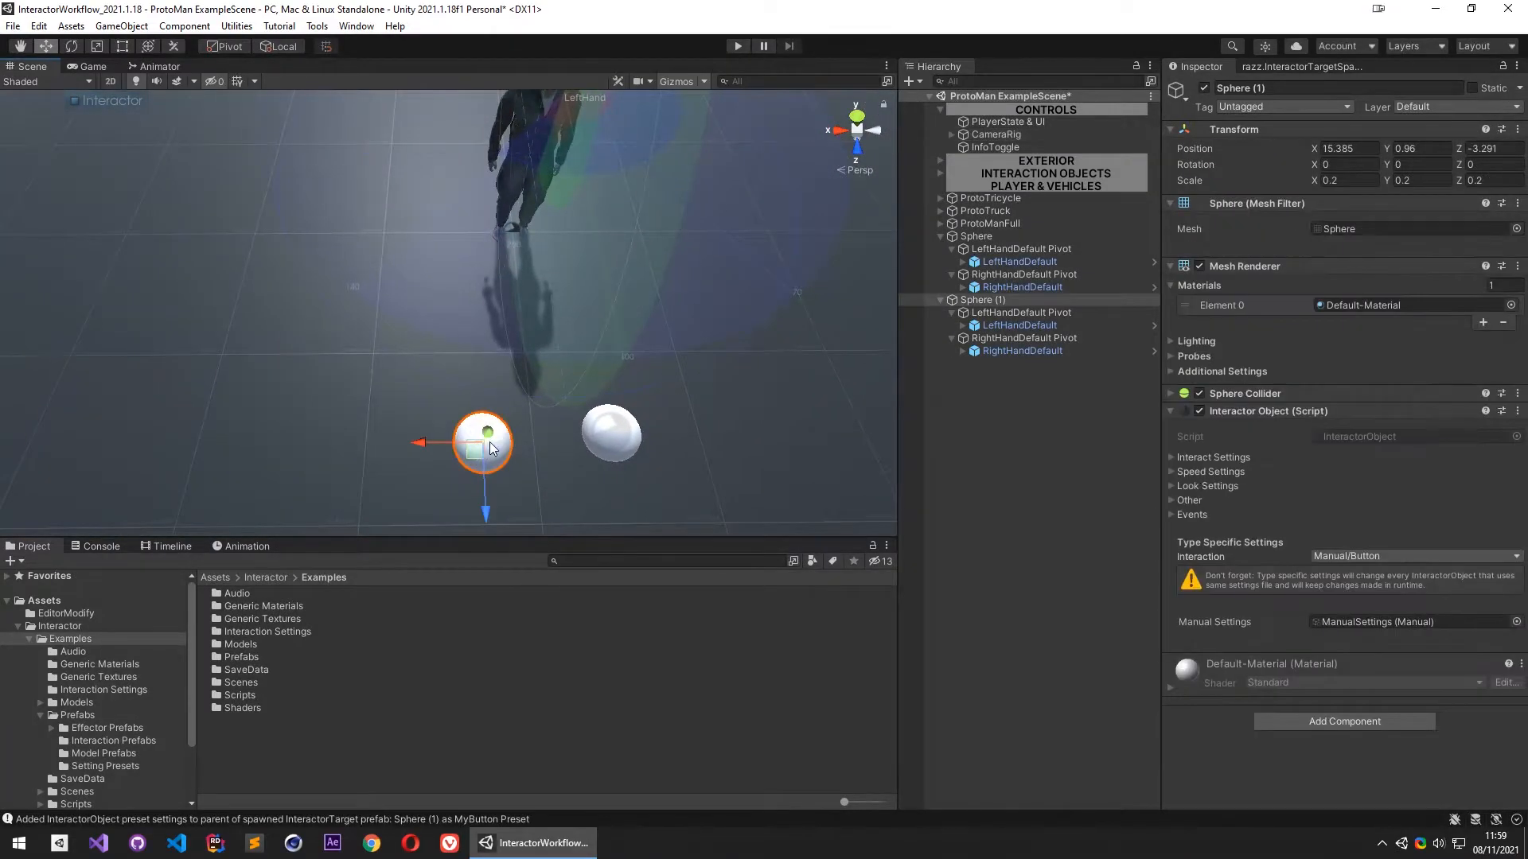
{"action": "left_click_drag", "start_coordinate": [476, 459], "coordinate": [488, 448]}
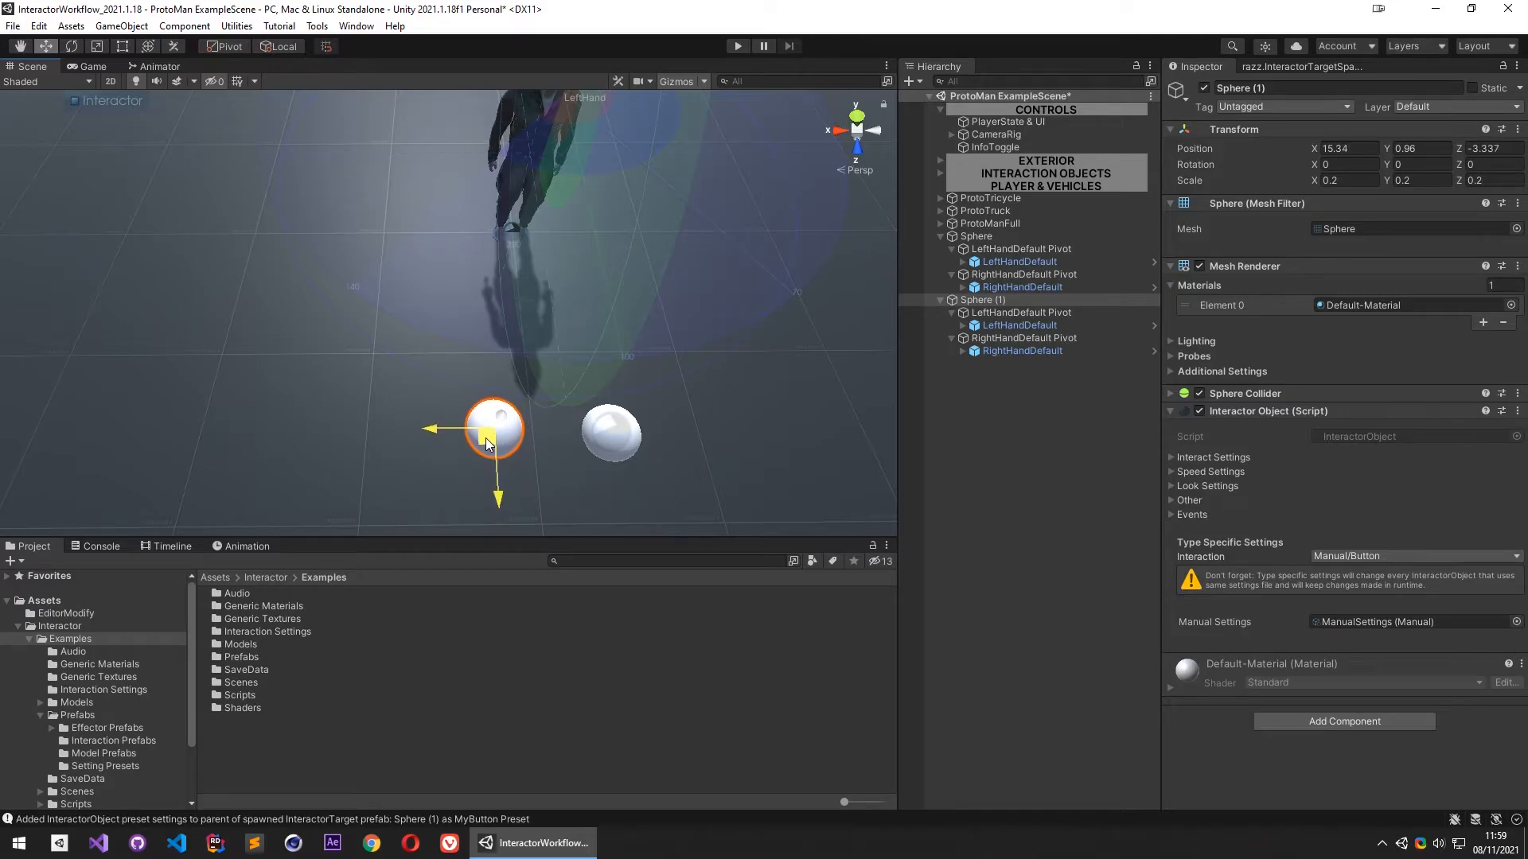
{"action": "left_click_drag", "start_coordinate": [562, 399], "coordinate": [448, 386], "text": "alt"}
{"action": "left_click", "coordinate": [1017, 440]}
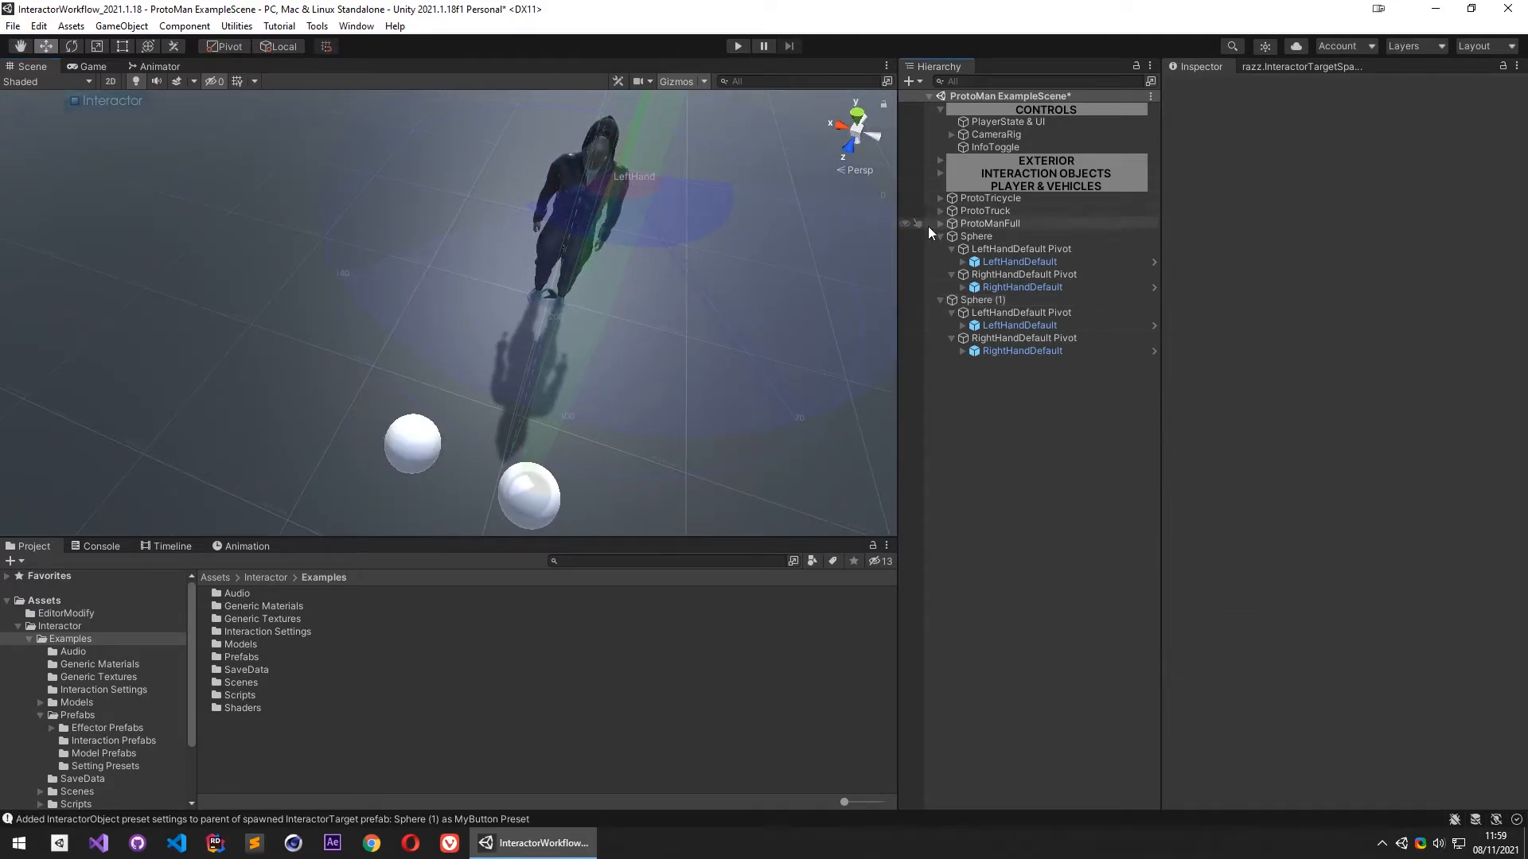
Collapse the first Sphere and CONTROLS, and show ProtoManFull's Spawner settings in the scene with Add Components enabled
{"action": "left_click", "coordinate": [939, 236]}
{"action": "left_click", "coordinate": [939, 110]}
{"action": "right_click", "coordinate": [469, 219]}
{"action": "middle_click_drag", "start_coordinate": [469, 219], "coordinate": [456, 290]}
{"action": "left_click", "coordinate": [78, 102]}
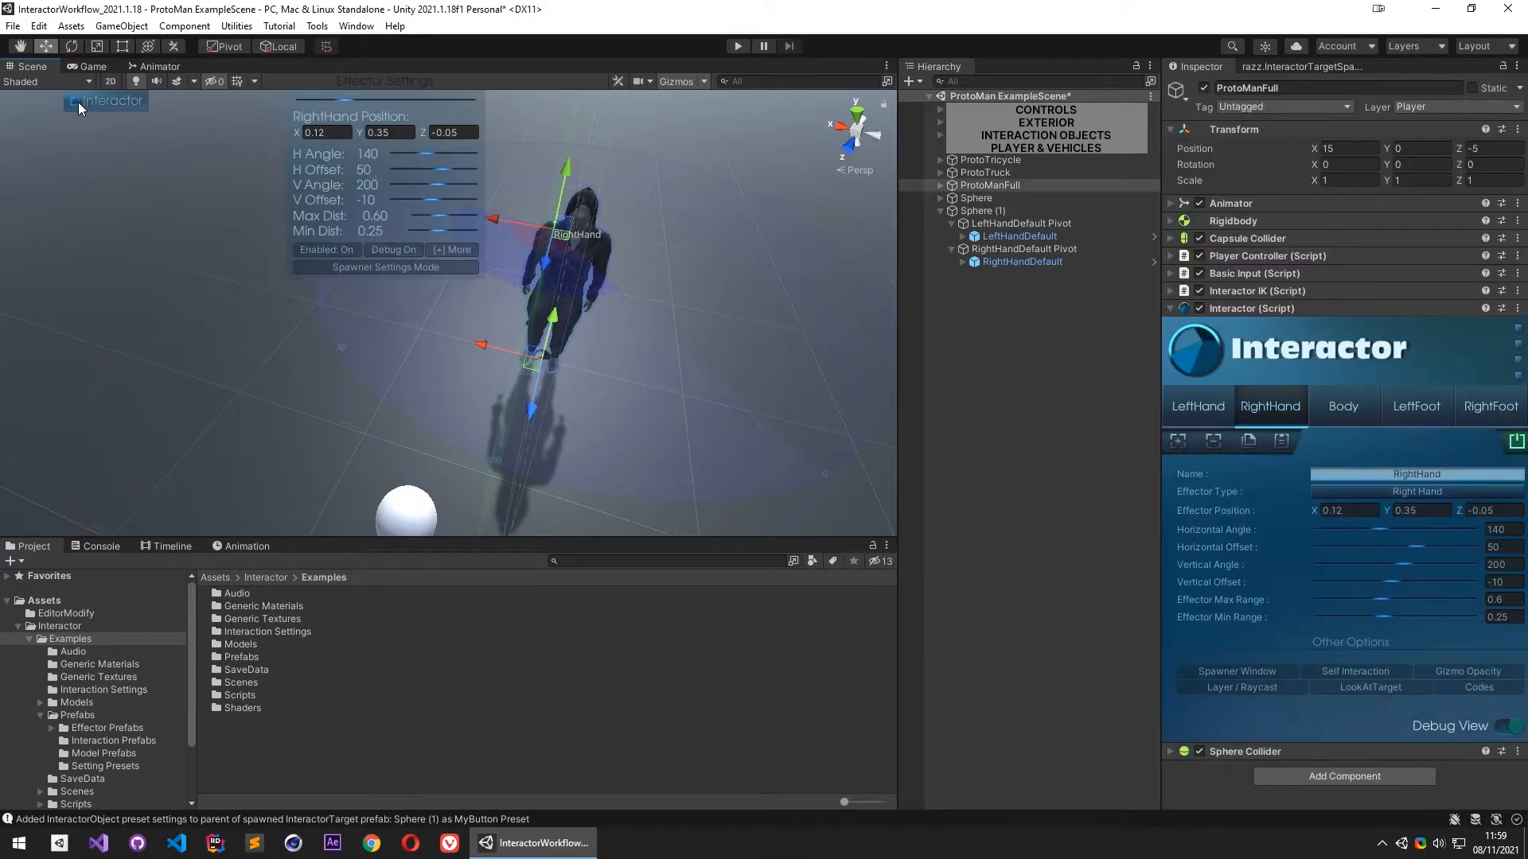
{"action": "left_click", "coordinate": [391, 268]}
{"action": "left_click", "coordinate": [307, 124]}
Inspect the shipping container inside and out, along with ContainerMain's Interactor Object touch settings
{"action": "right_click_drag", "start_coordinate": [324, 256], "coordinate": [382, 256]}
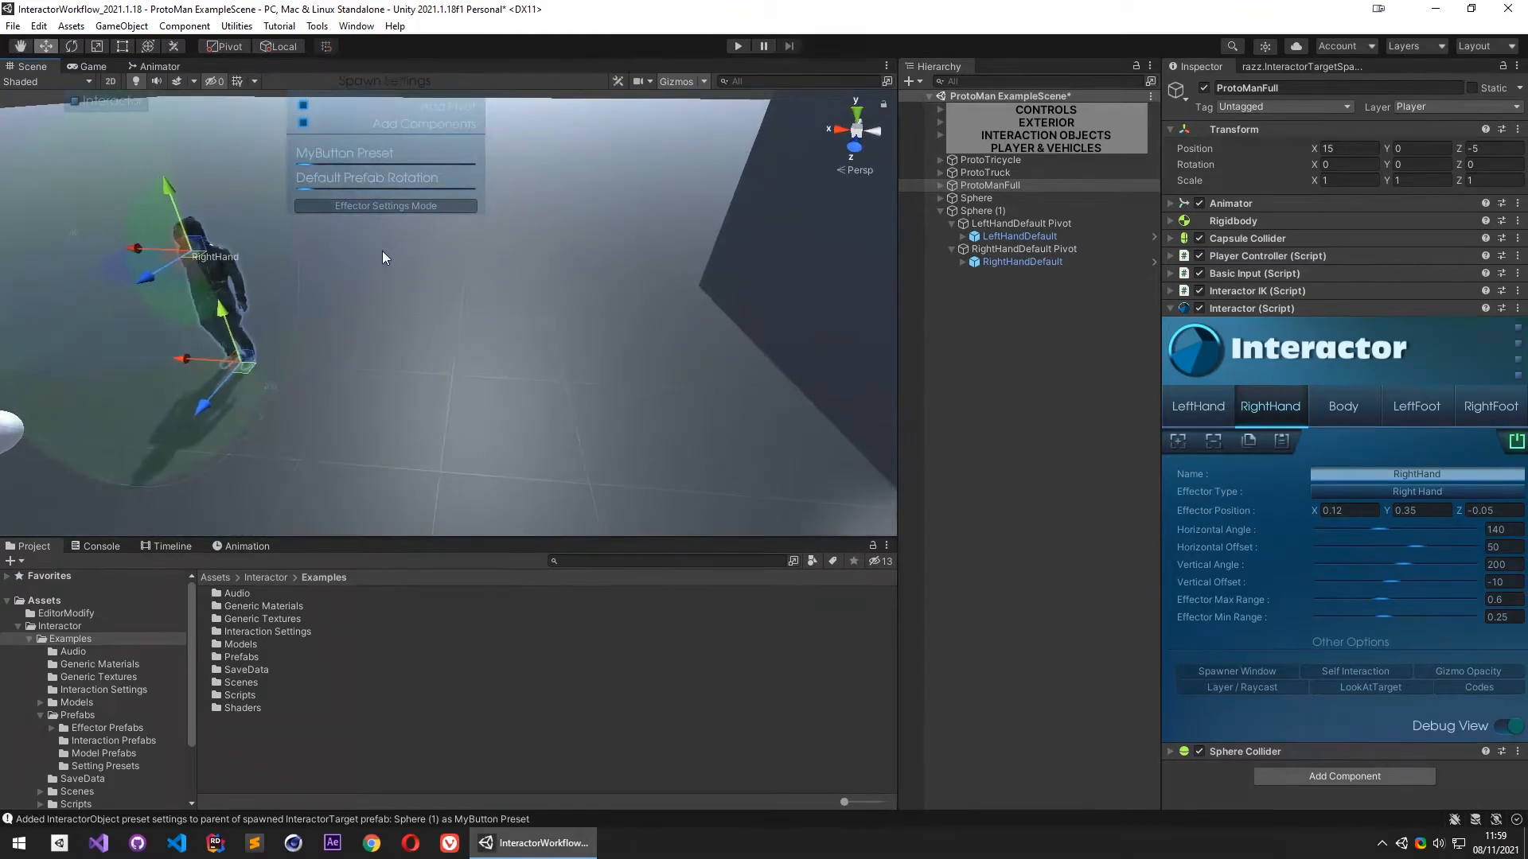
{"action": "right_click_drag", "start_coordinate": [507, 303], "coordinate": [378, 284]}
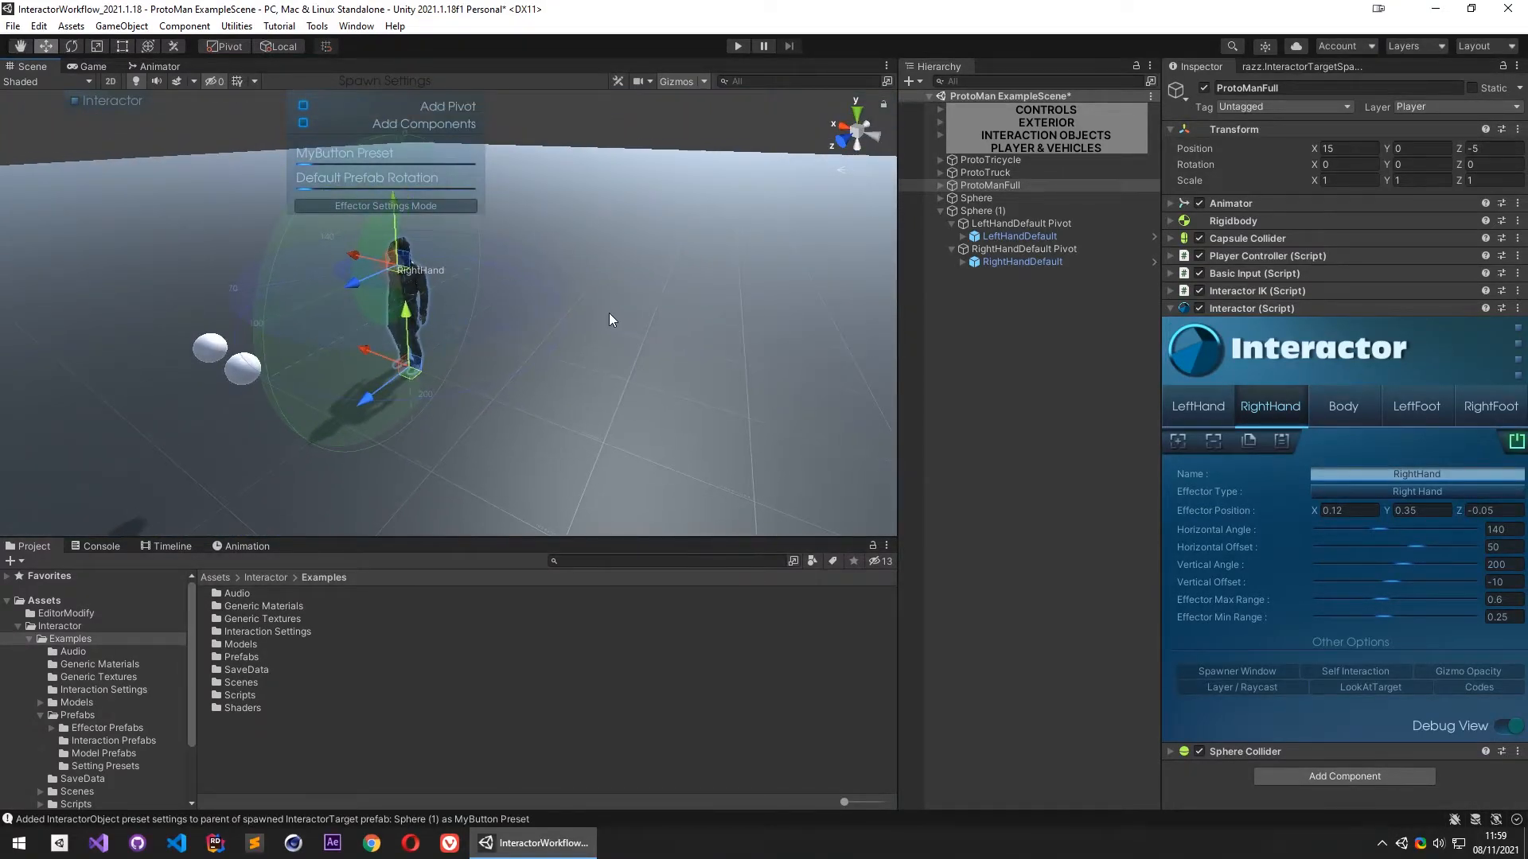
{"action": "right_click_drag", "start_coordinate": [588, 277], "coordinate": [461, 359]}
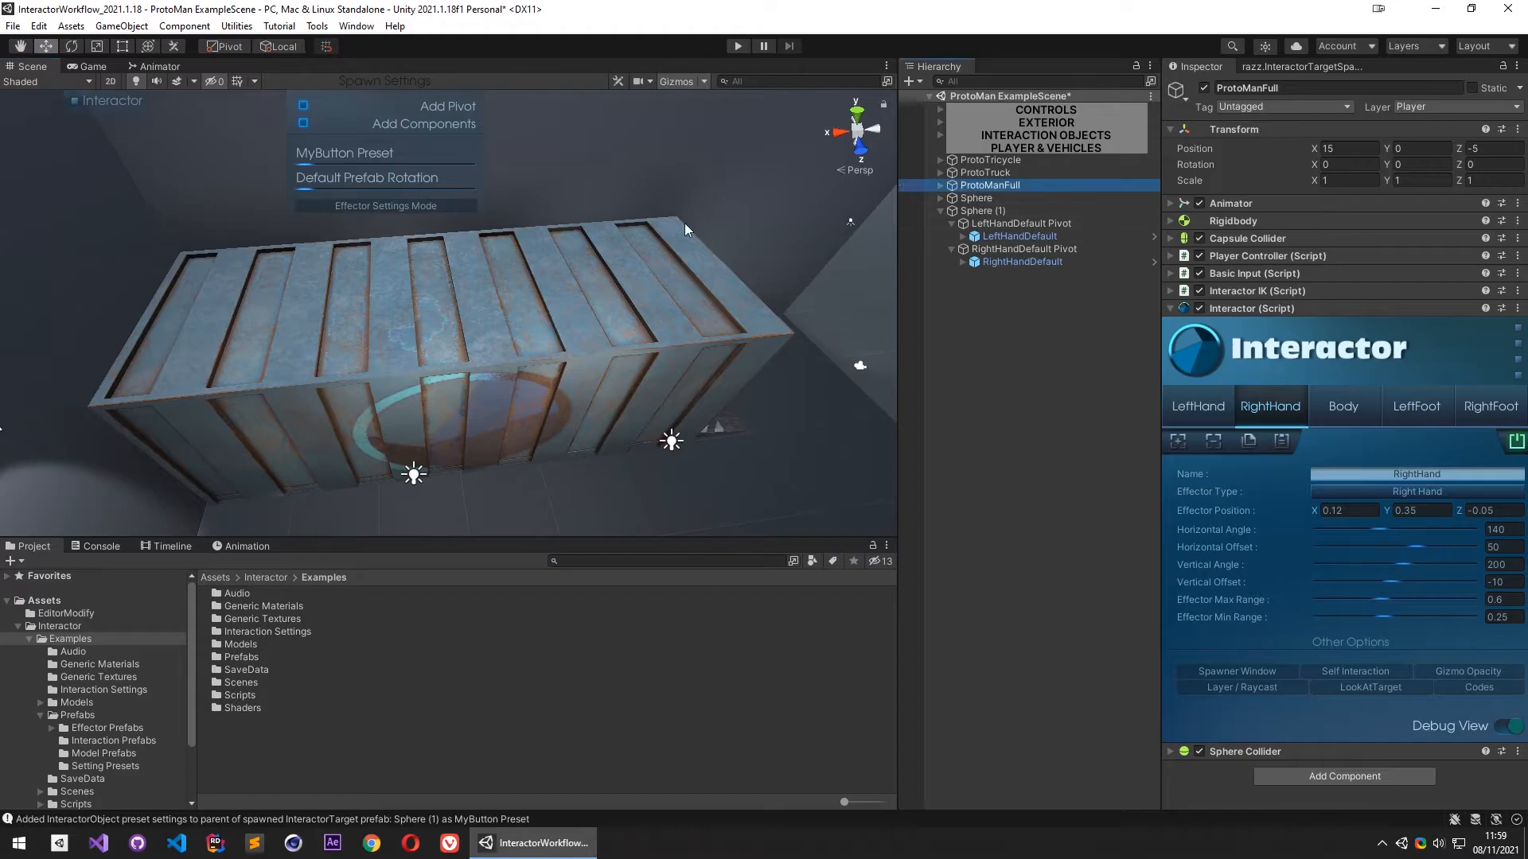
{"action": "left_click", "coordinate": [578, 299]}
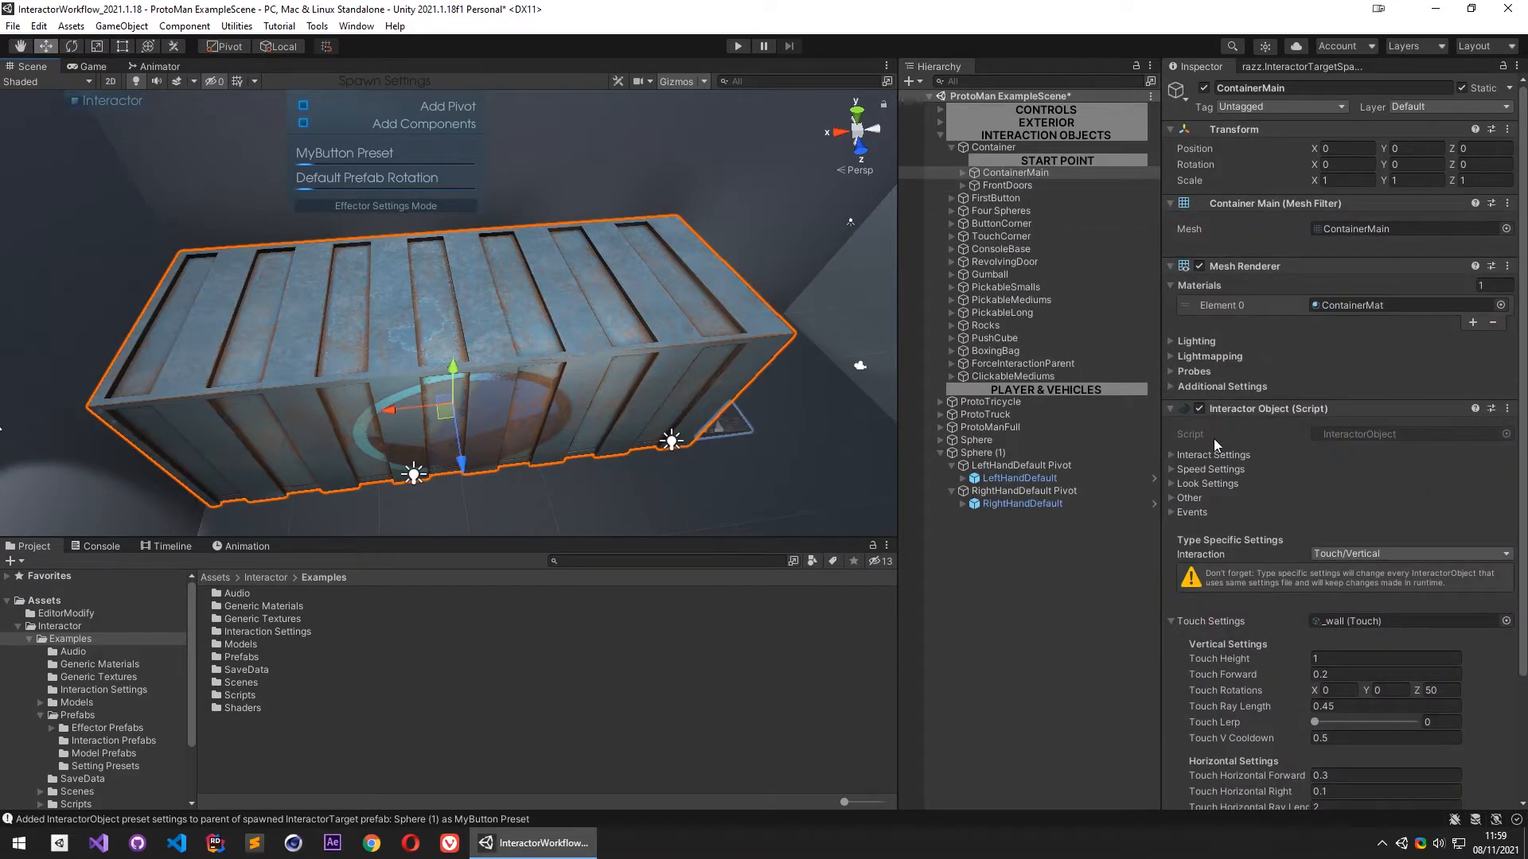
{"action": "scroll", "coordinate": [1218, 434], "scroll_direction": "down", "scroll_amount": 4}
{"action": "scroll", "coordinate": [513, 375], "scroll_direction": "up", "scroll_amount": 10}
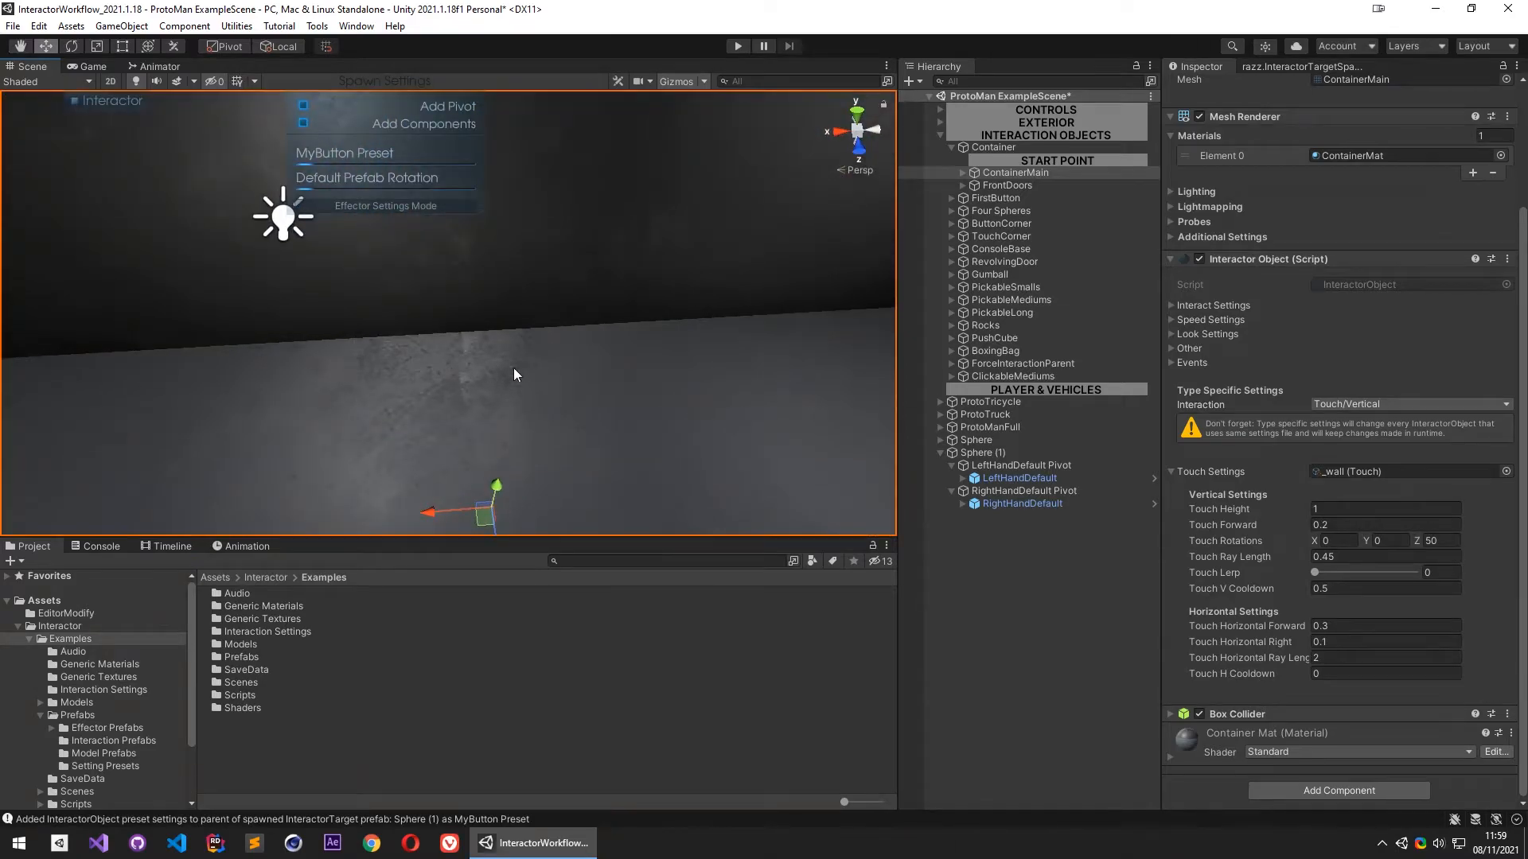
{"action": "right_click_drag", "start_coordinate": [514, 368], "coordinate": [596, 315]}
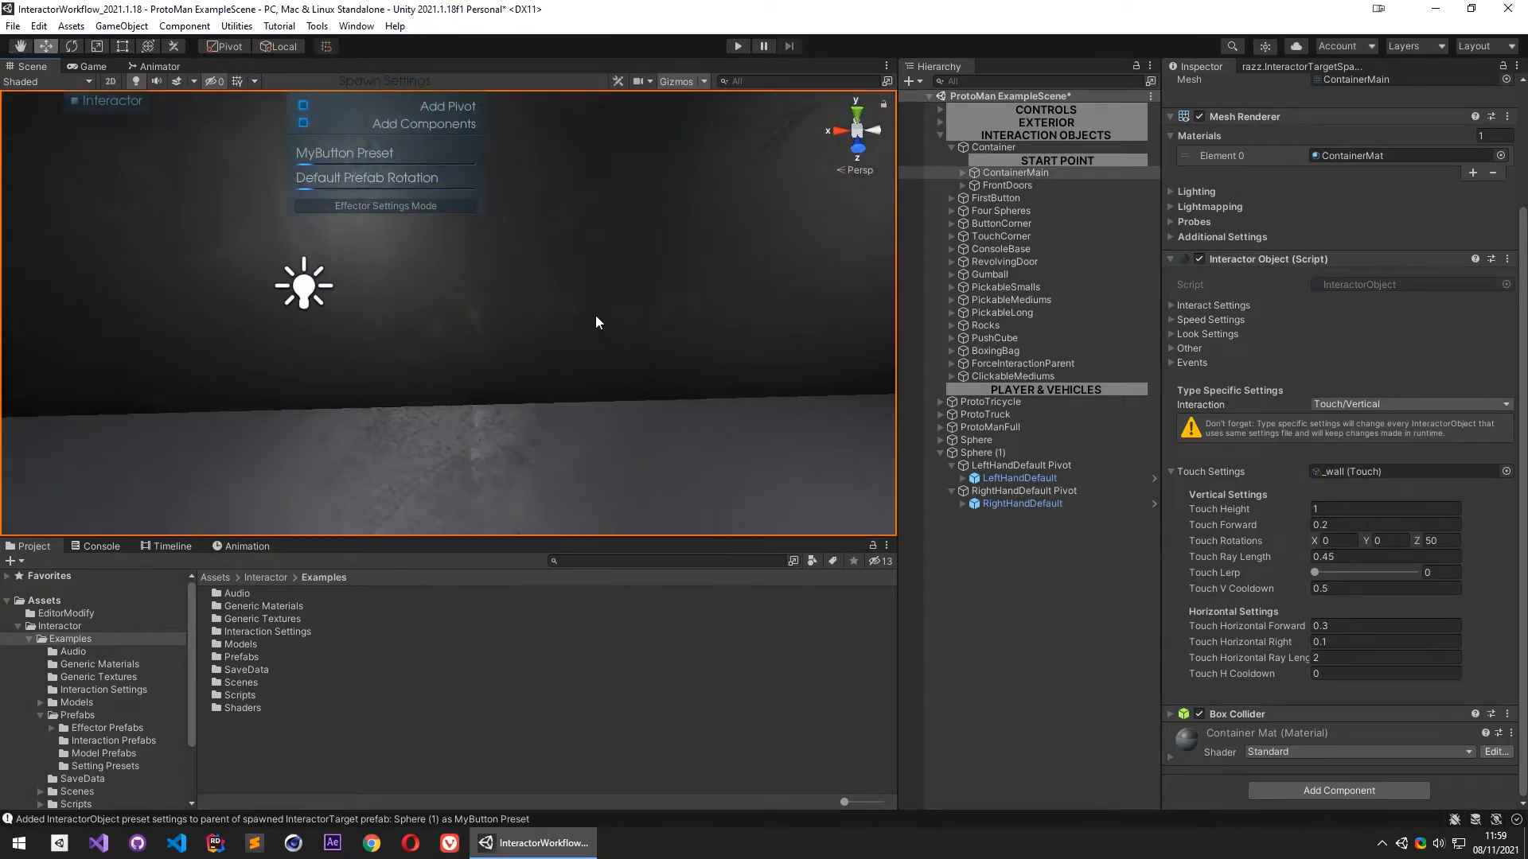
{"action": "key", "text": "s"}
{"action": "right_click_drag", "start_coordinate": [665, 399], "coordinate": [497, 461]}
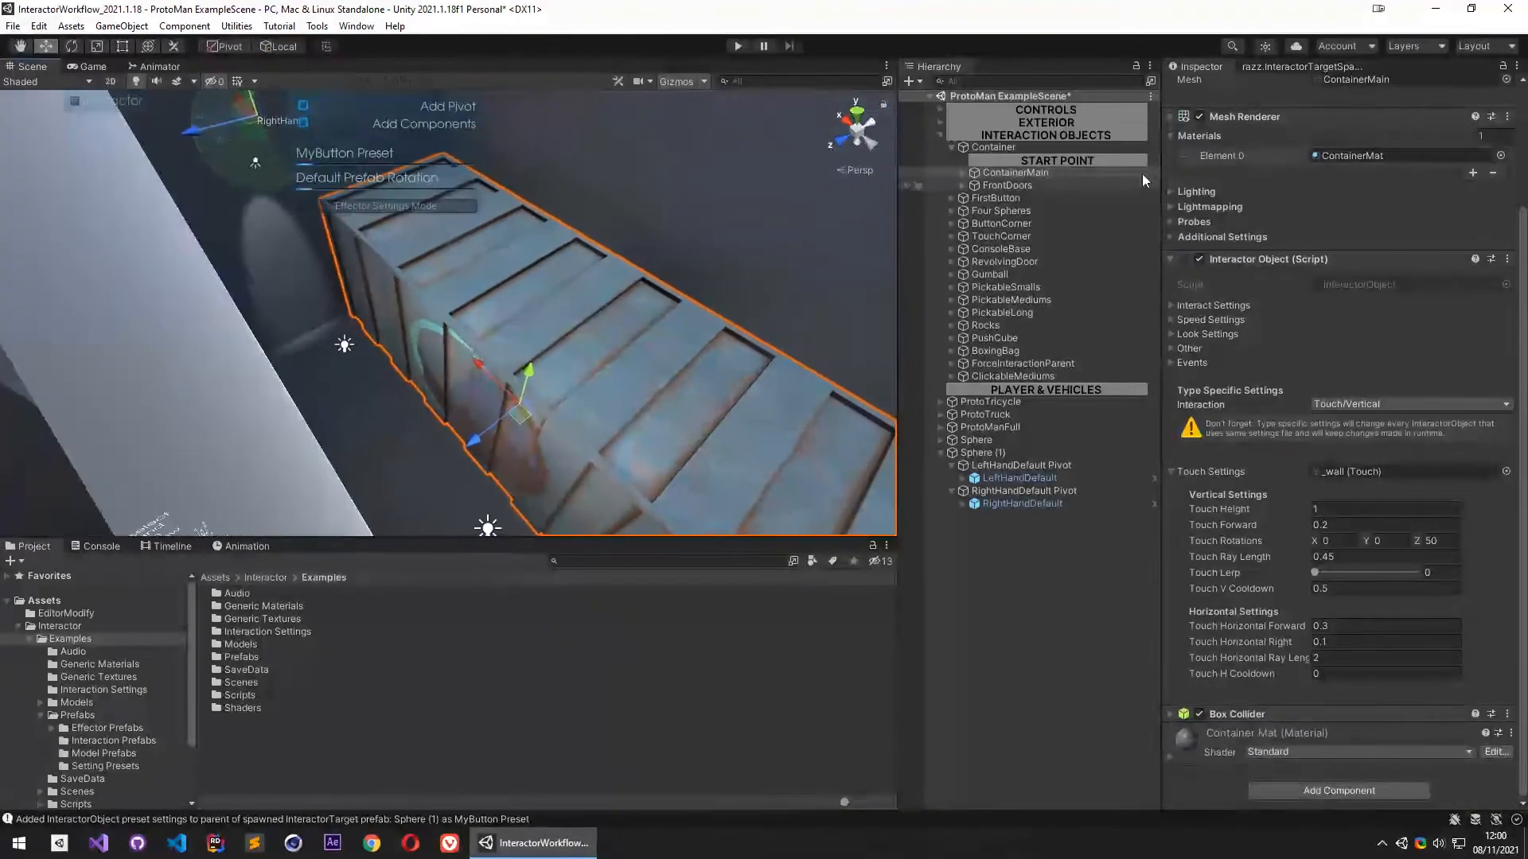
Move ProtoManFull into the container to about X 6.97, Z -5.43, and play-test its hand touching the container walls
{"action": "left_click", "coordinate": [995, 427]}
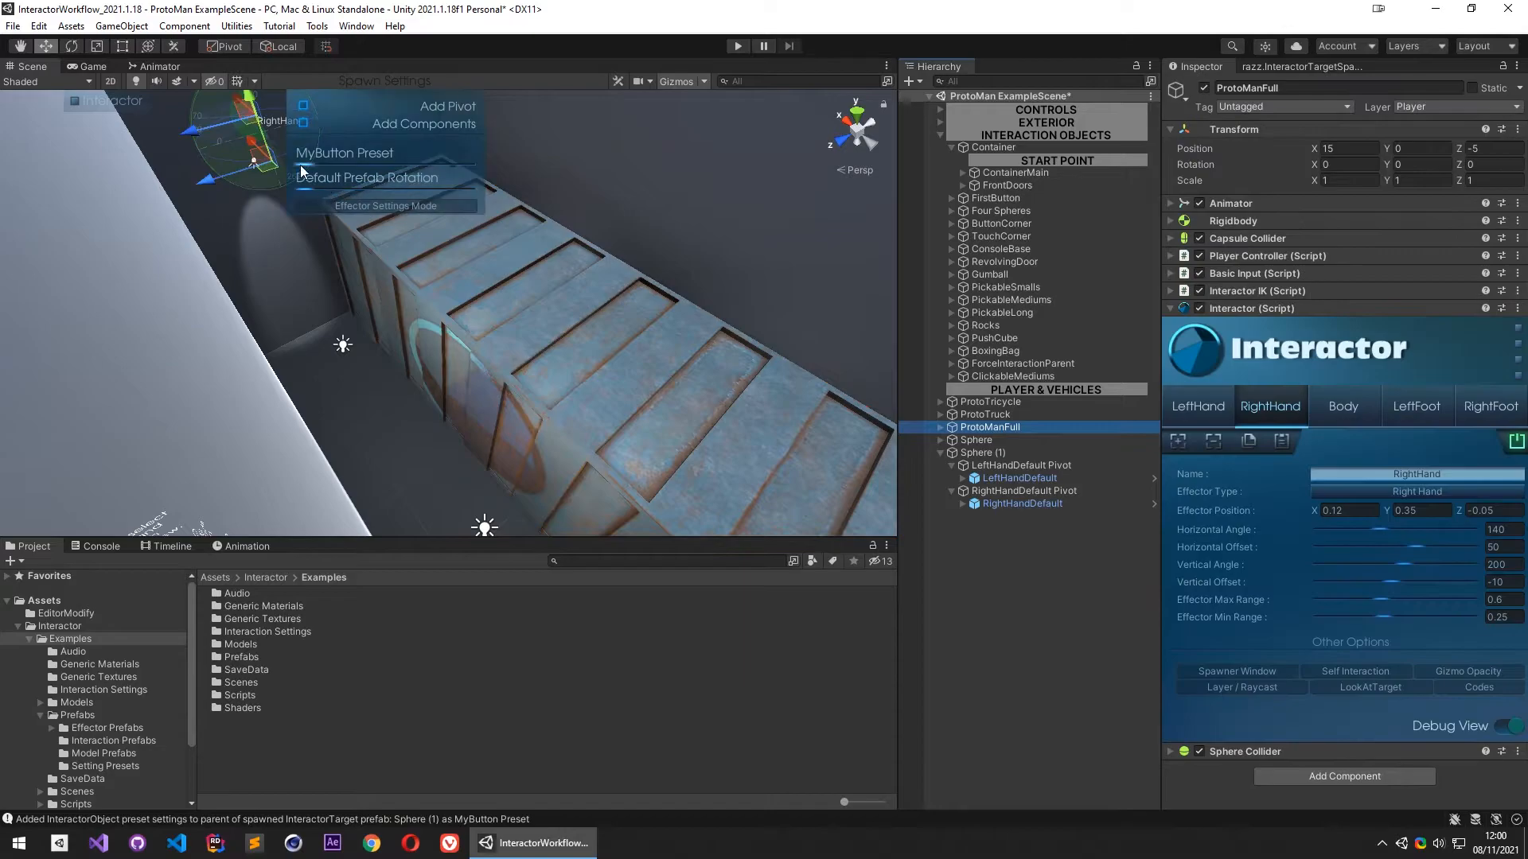
{"action": "left_click_drag", "start_coordinate": [269, 176], "coordinate": [506, 365]}
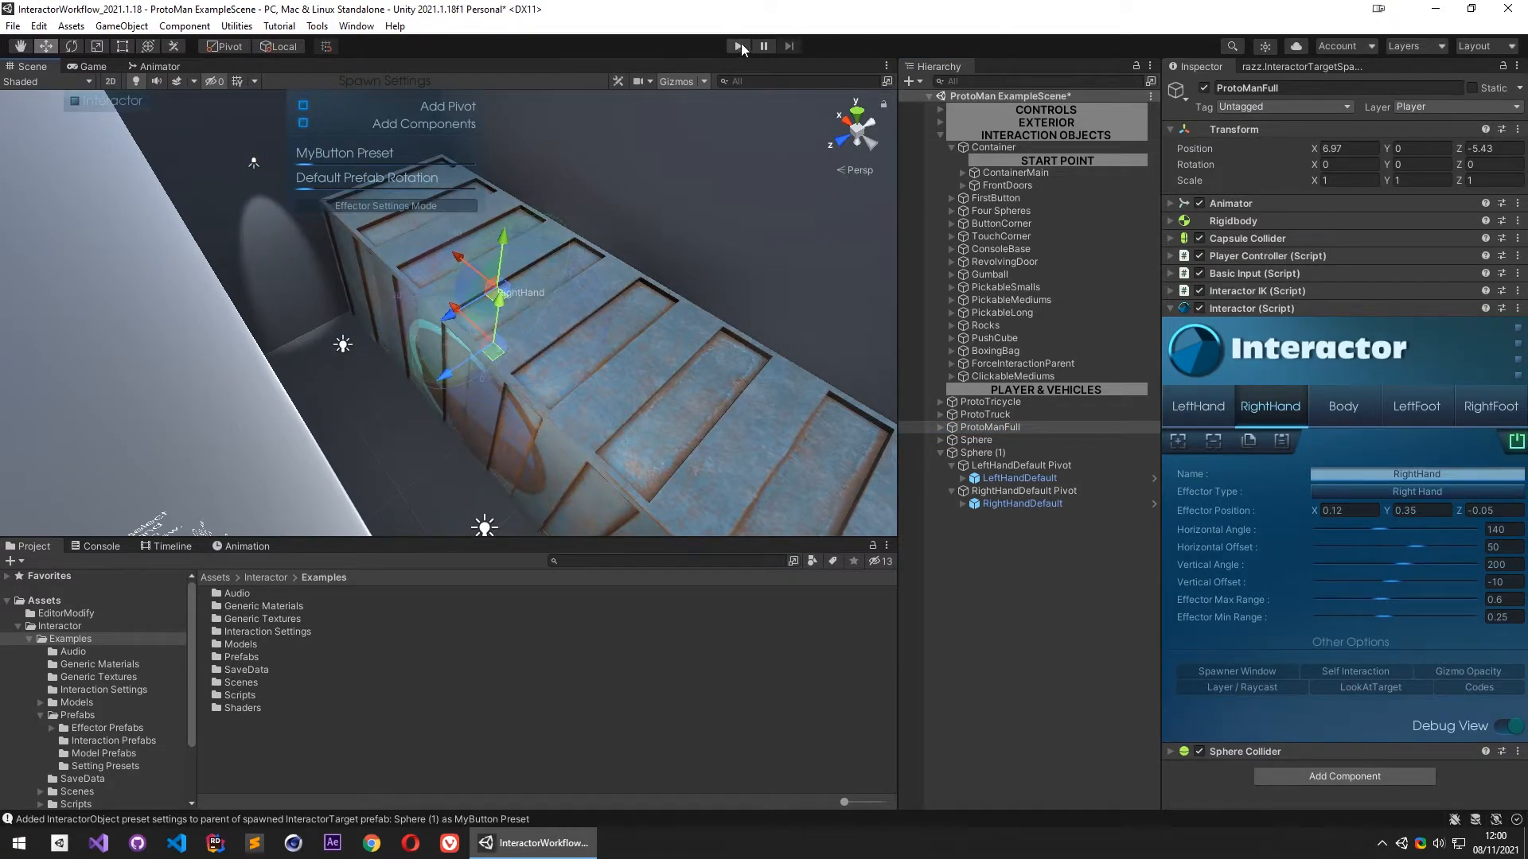
{"action": "left_click", "coordinate": [743, 45]}
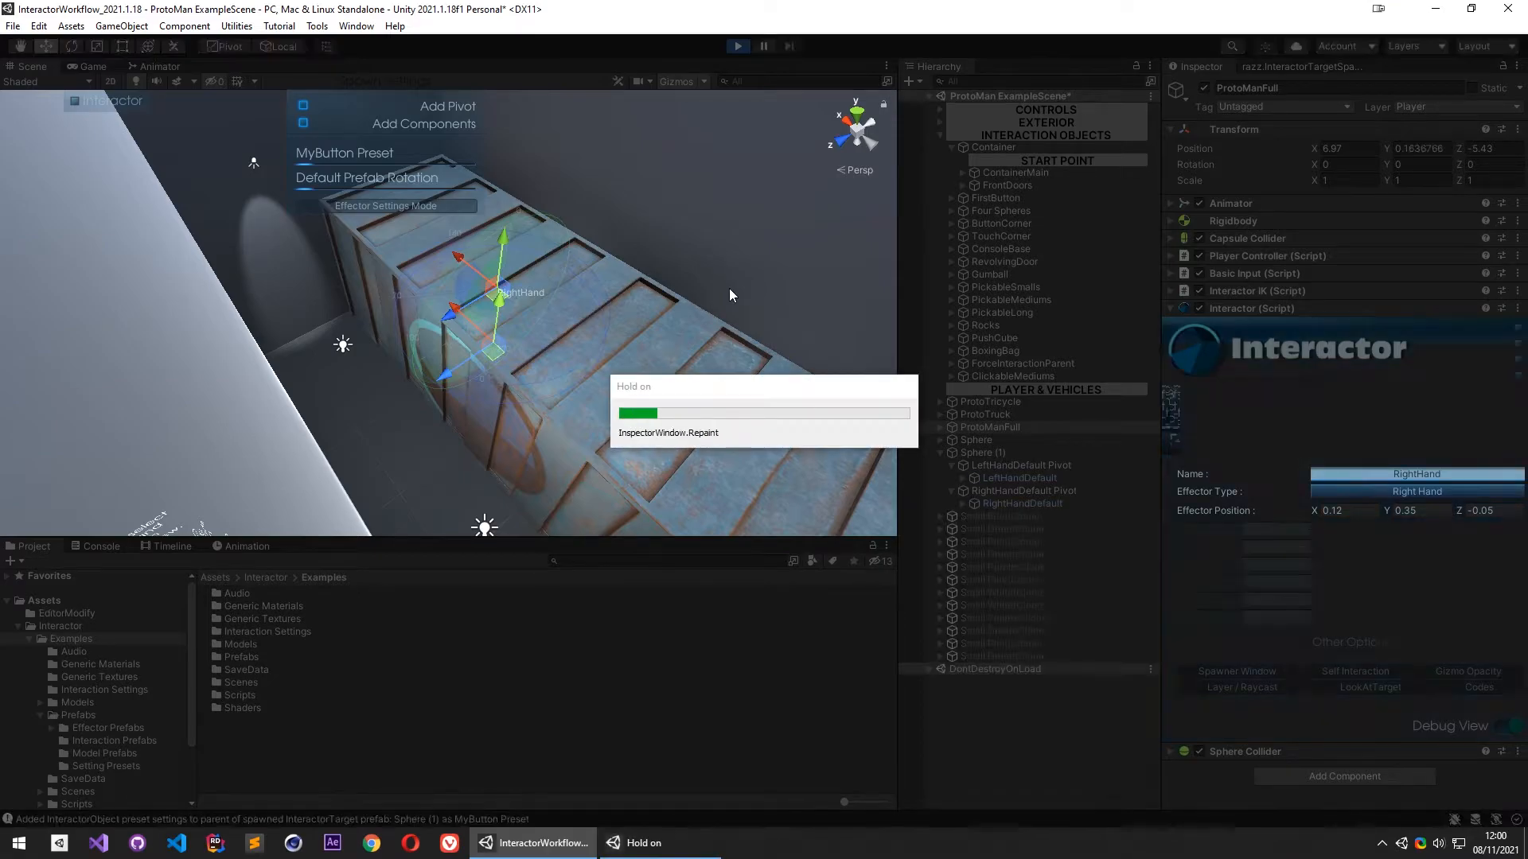
{"action": "key", "text": "w"}
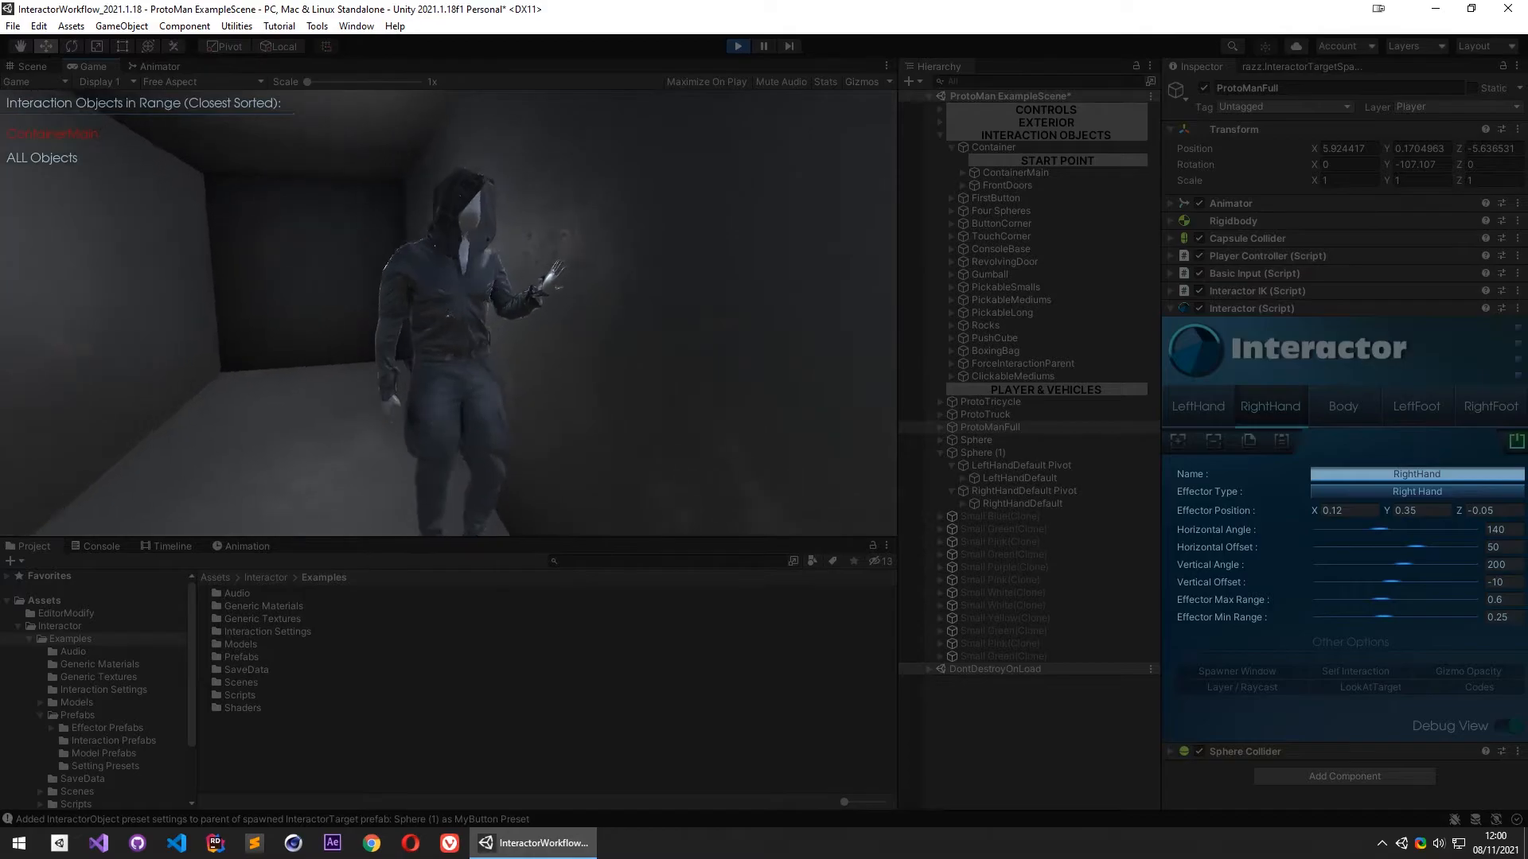
{"action": "key", "text": "s"}
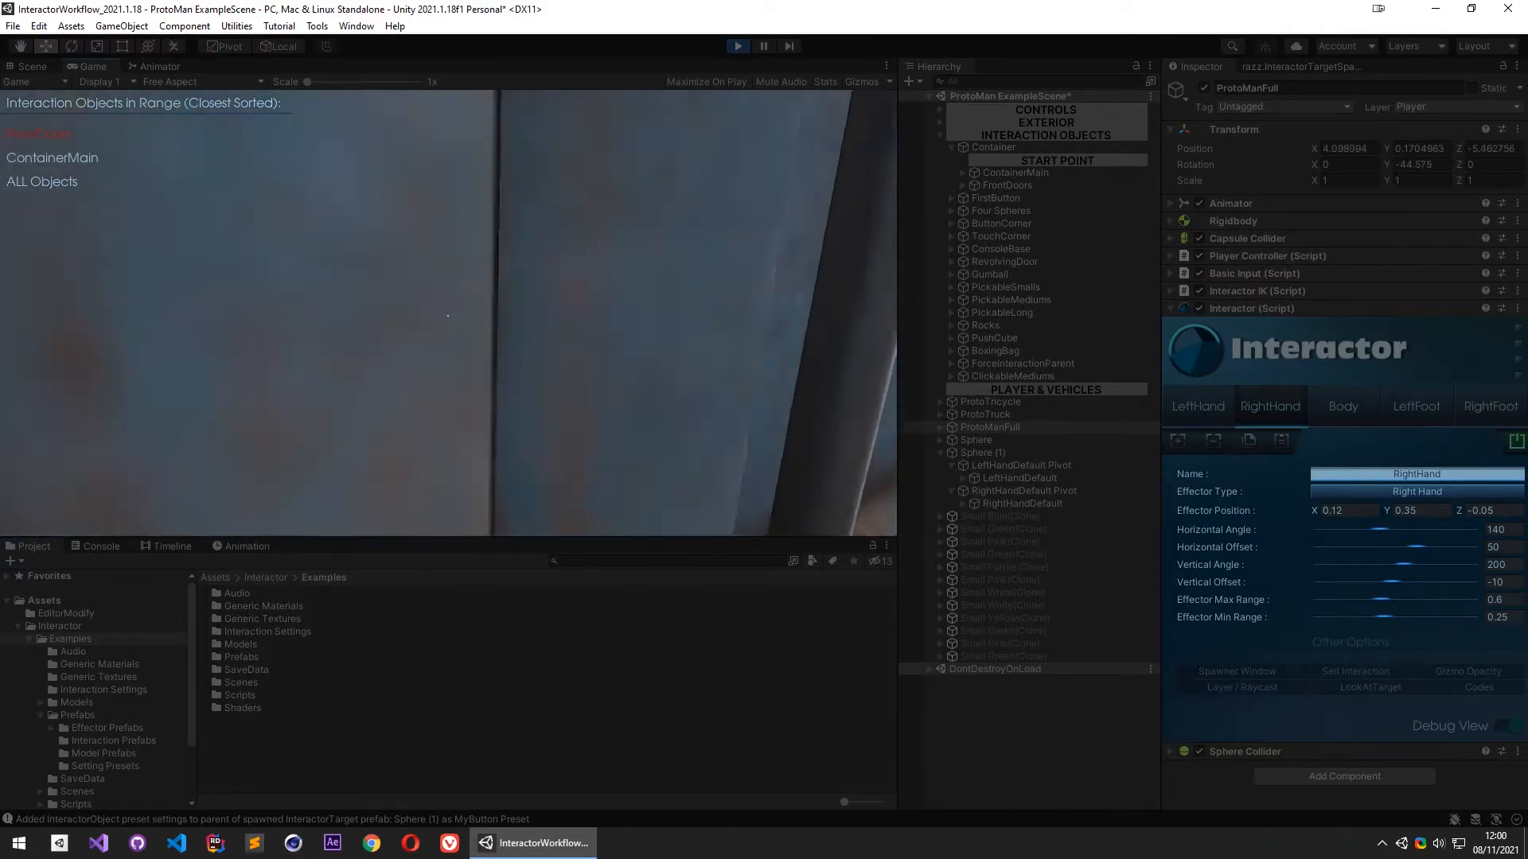
{"action": "key", "text": "w"}
{"action": "key", "text": "w"}
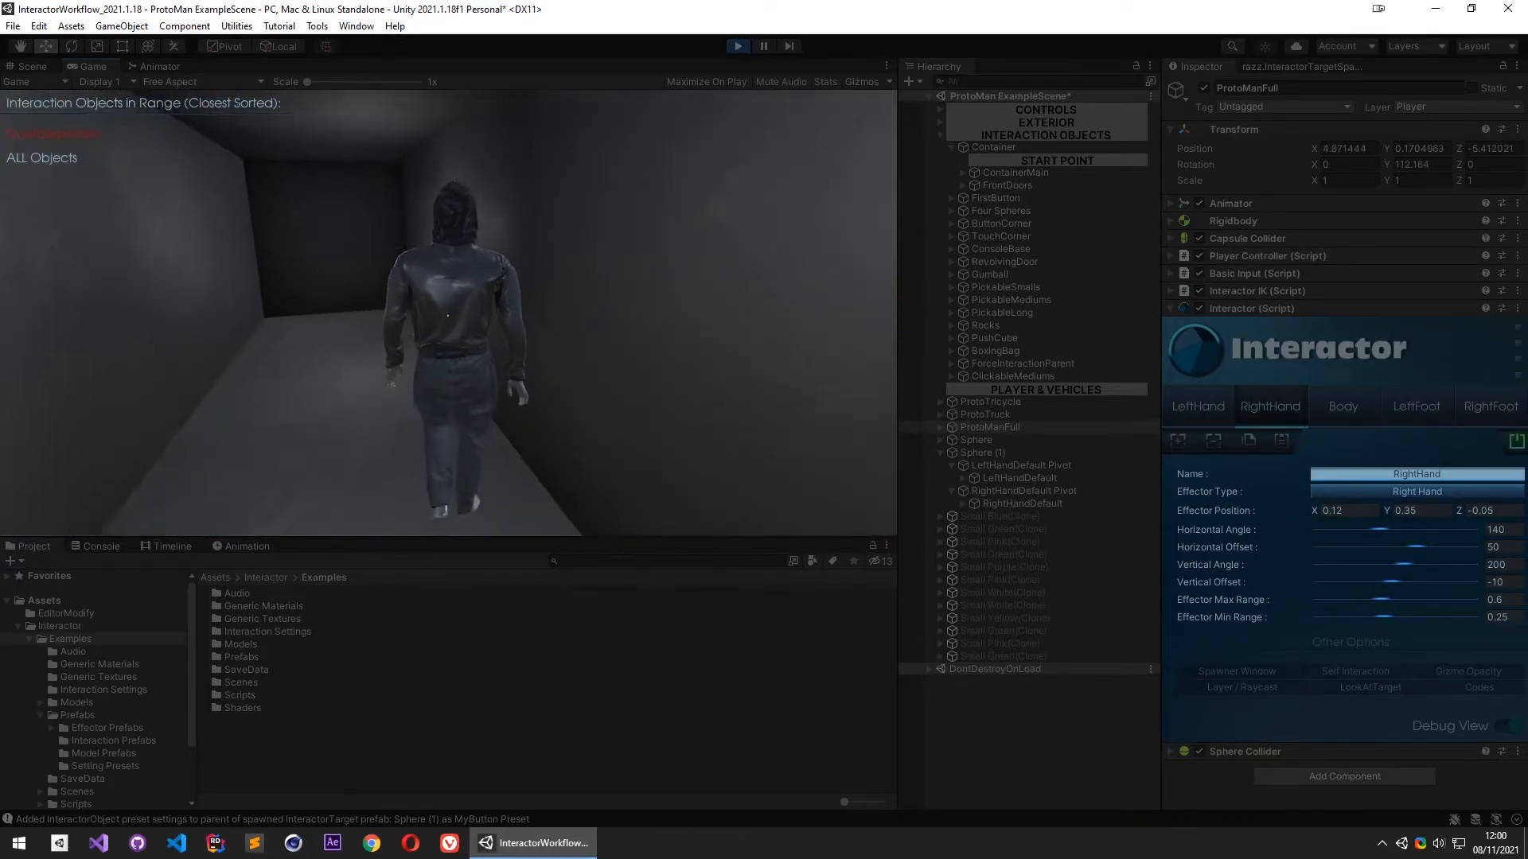
{"action": "key", "text": "w"}
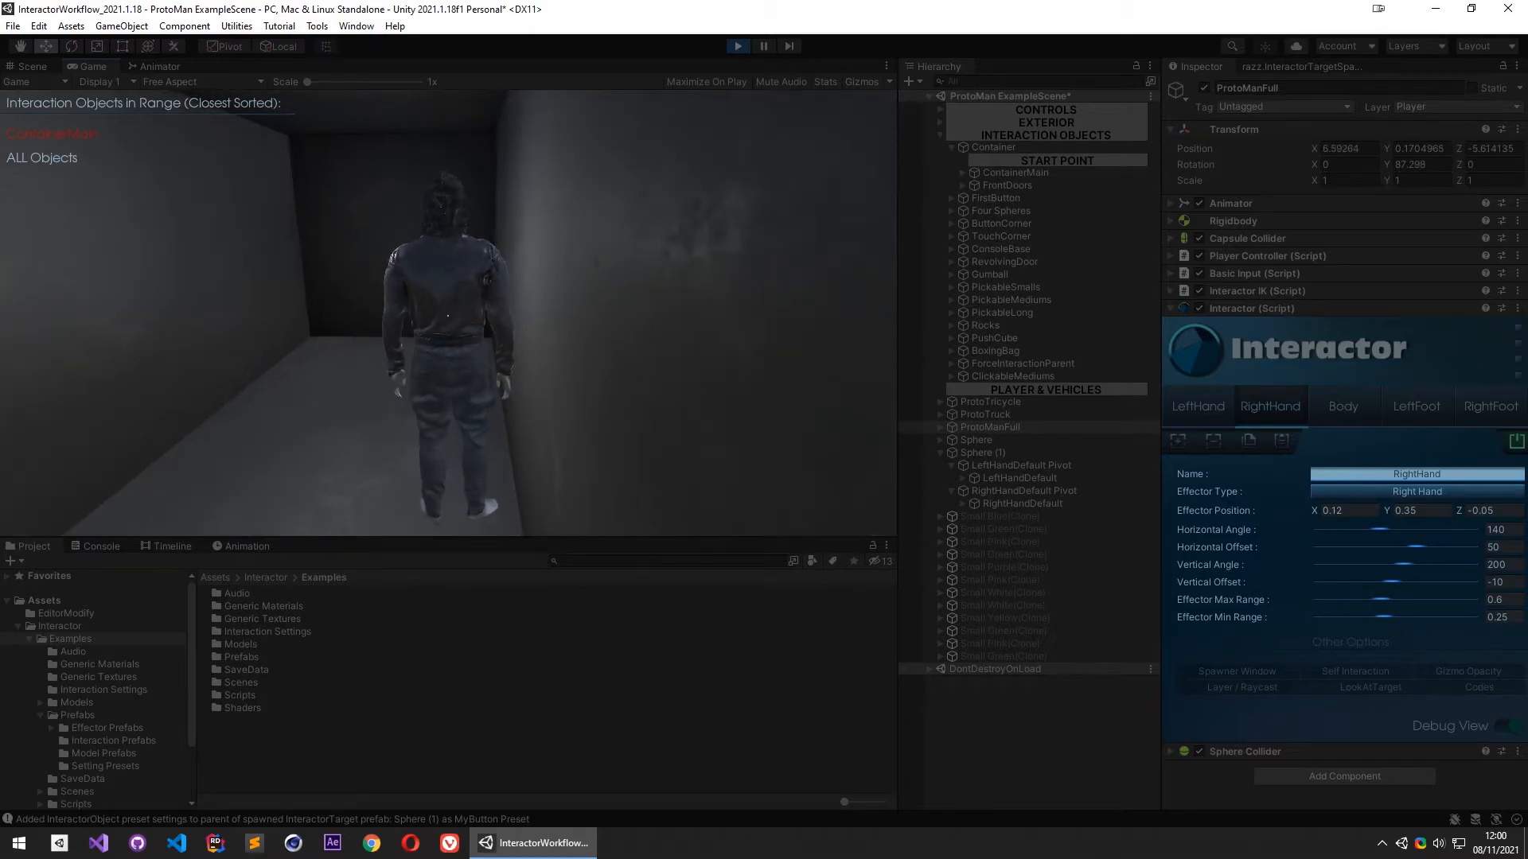
{"action": "key", "text": "w"}
{"action": "key", "text": "s"}
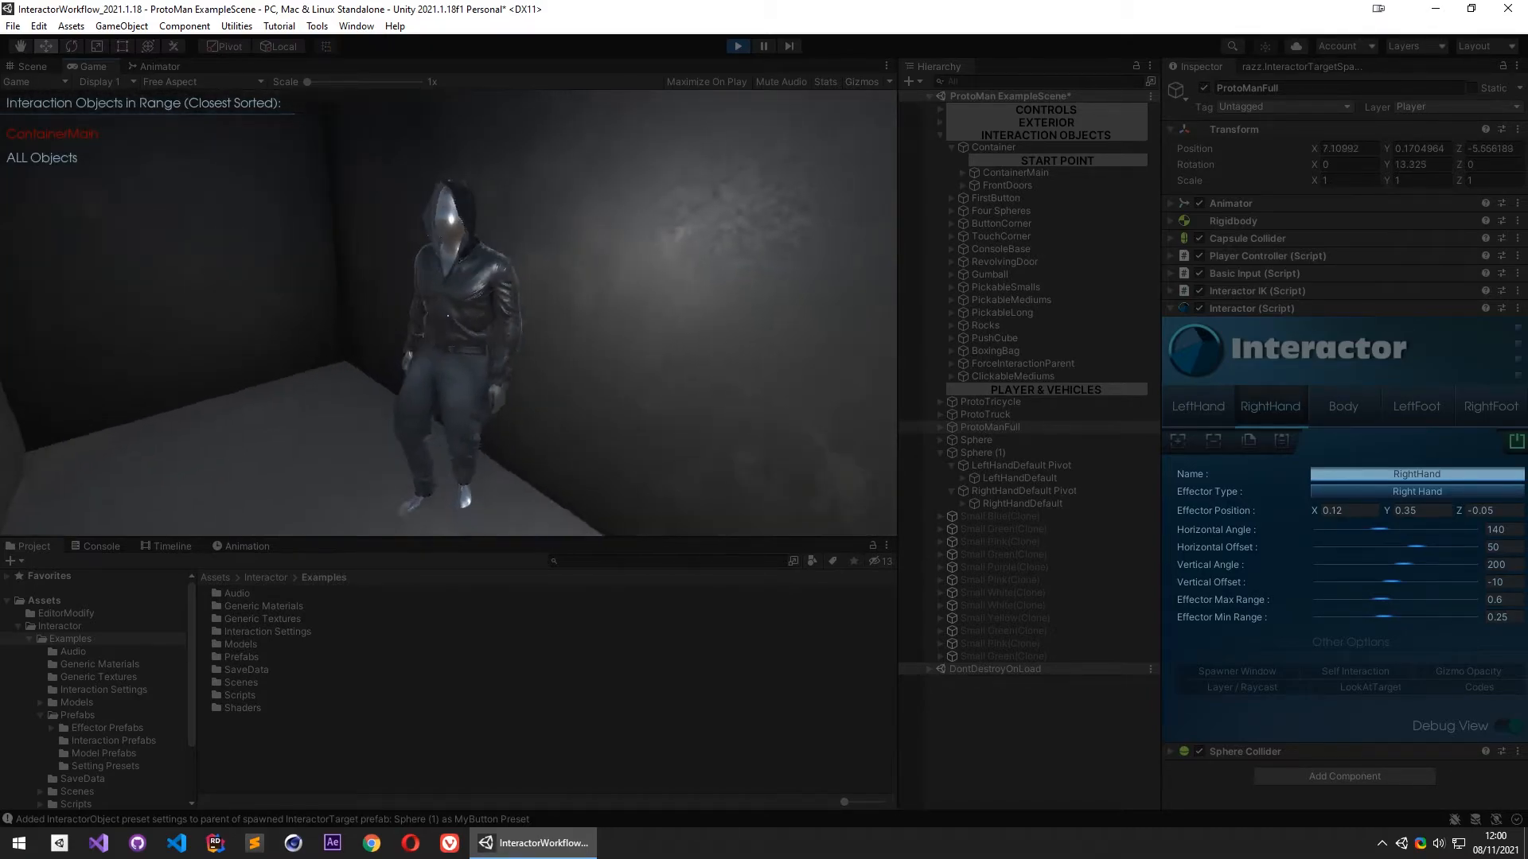
{"action": "key", "text": "w"}
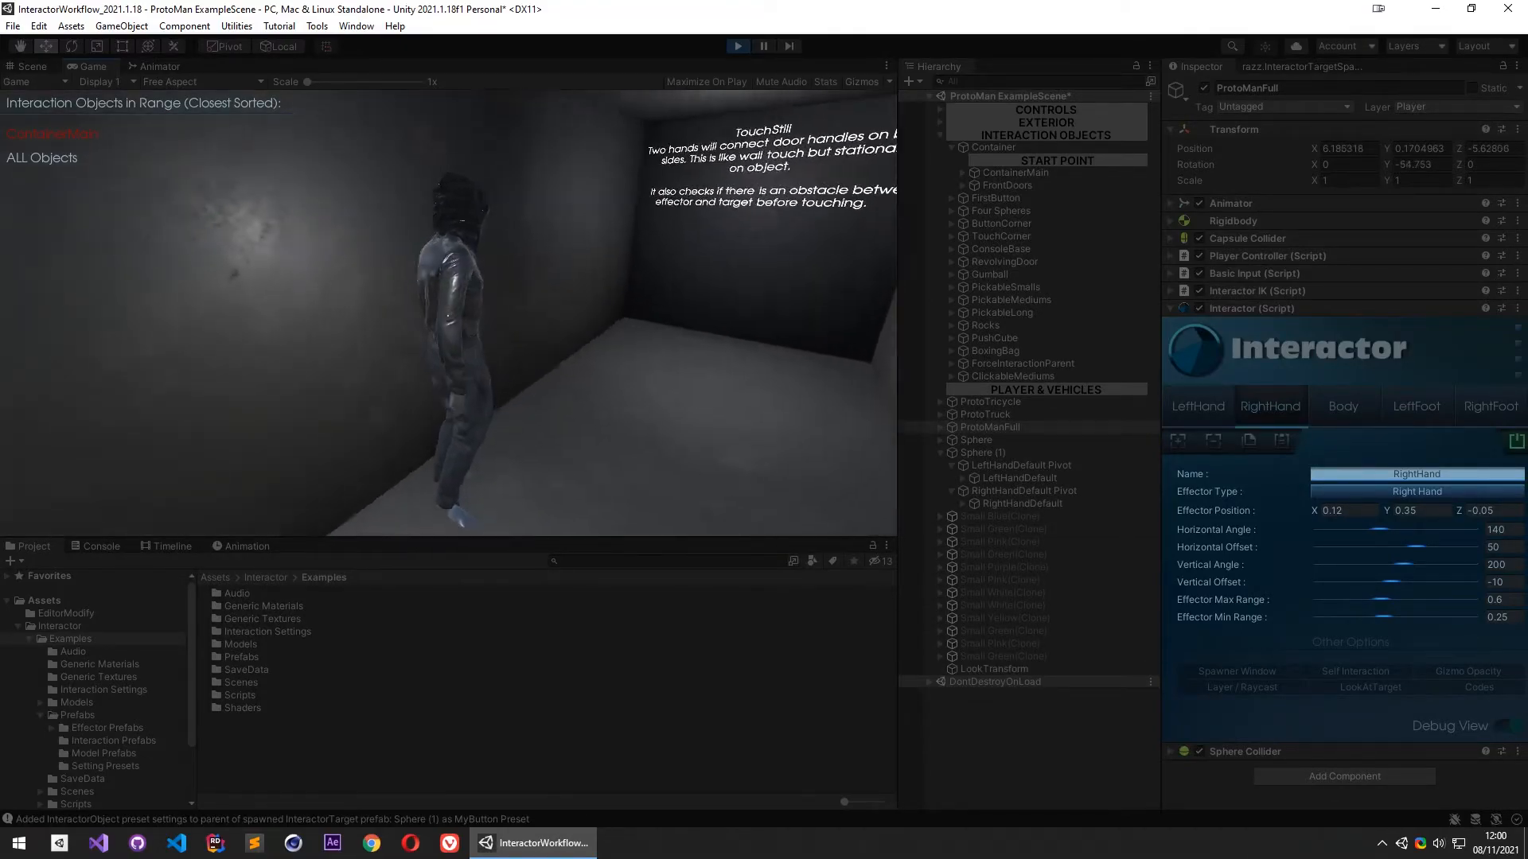
{"action": "key", "text": "Escape"}
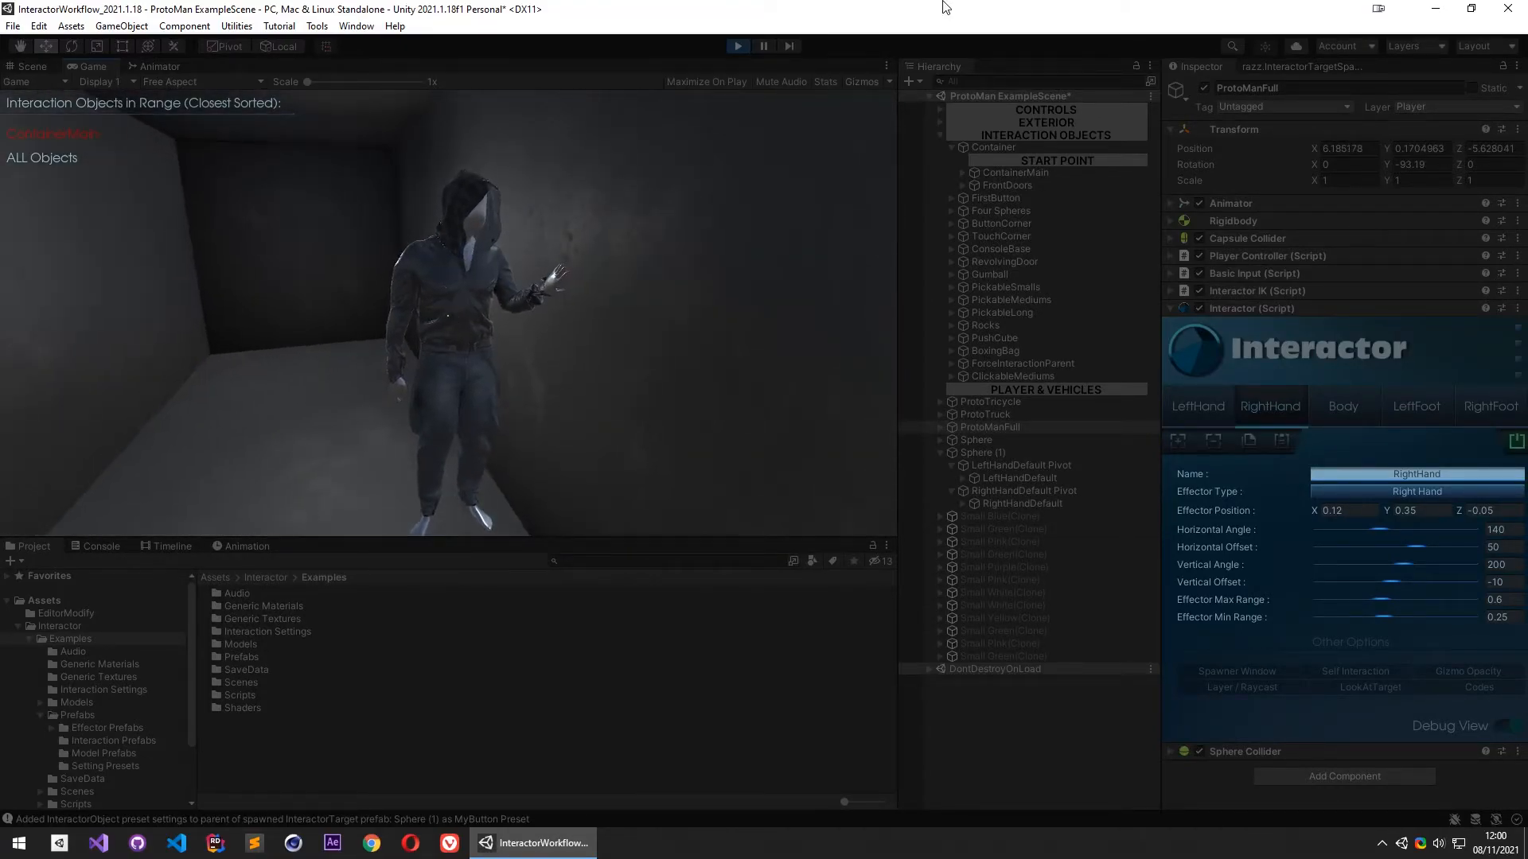
{"action": "left_click", "coordinate": [738, 47]}
Duplicate ContainerMain, move the copy to the root of the scene hierarchy, and collapse INTERACTION OBJECTS
{"action": "left_click", "coordinate": [941, 134]}
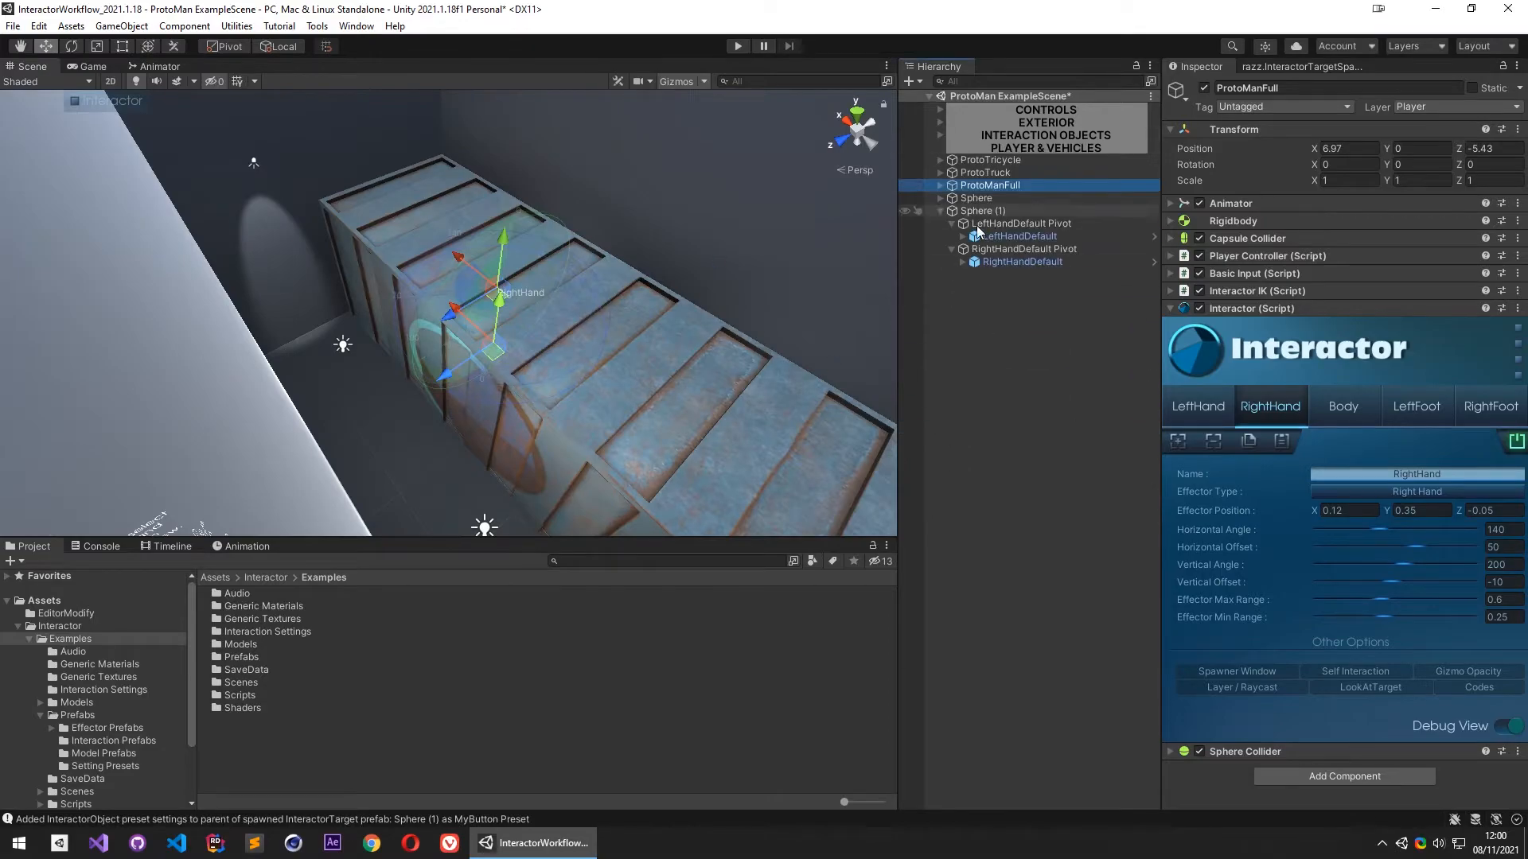
{"action": "left_click", "coordinate": [672, 342]}
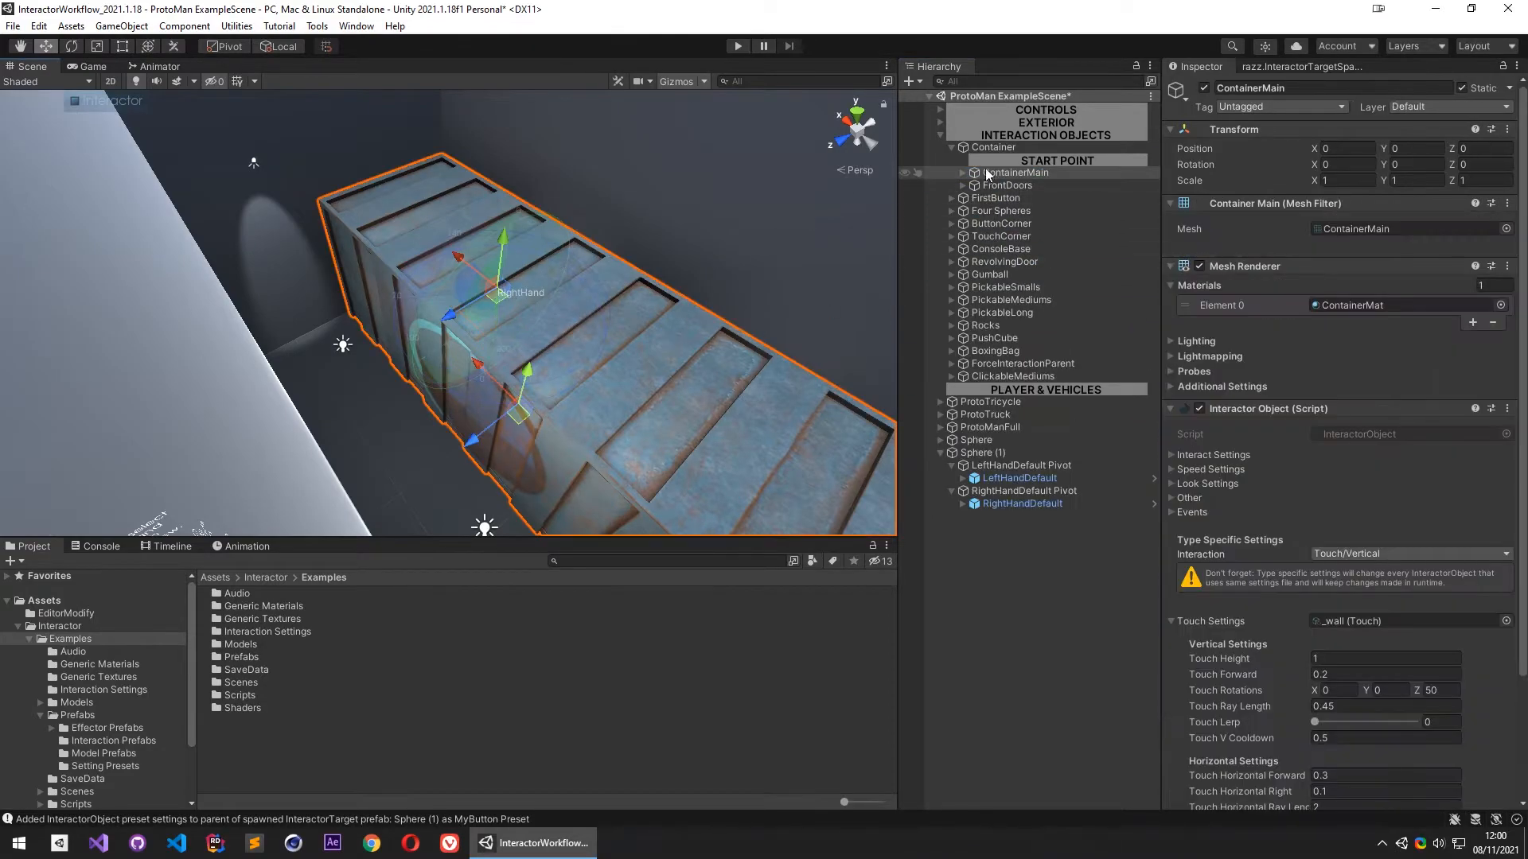
{"action": "key", "text": "ctrl+d"}
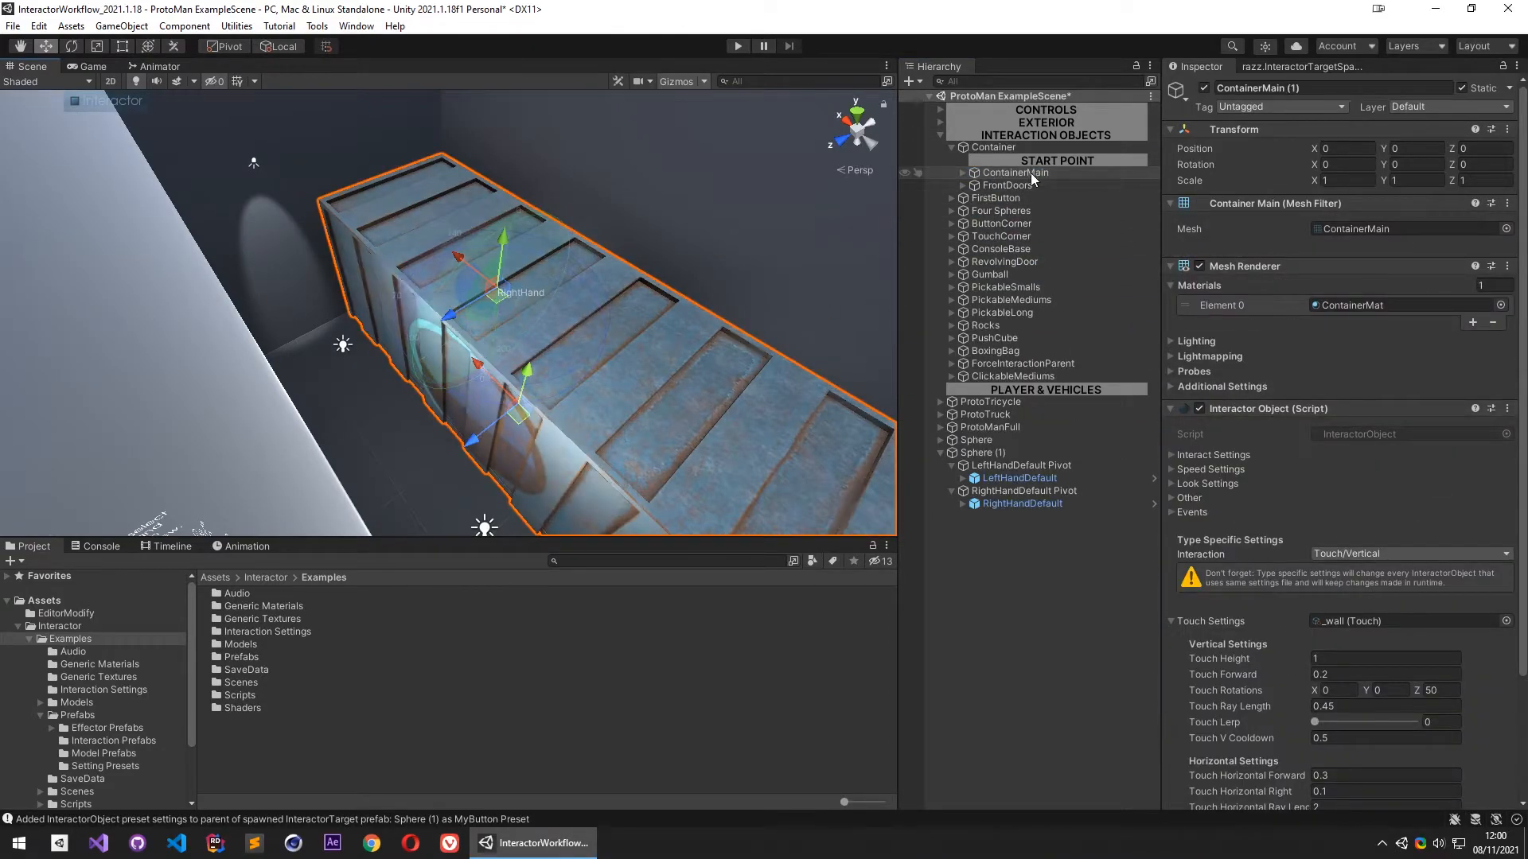
{"action": "left_click_drag", "start_coordinate": [1255, 455], "coordinate": [1015, 604]}
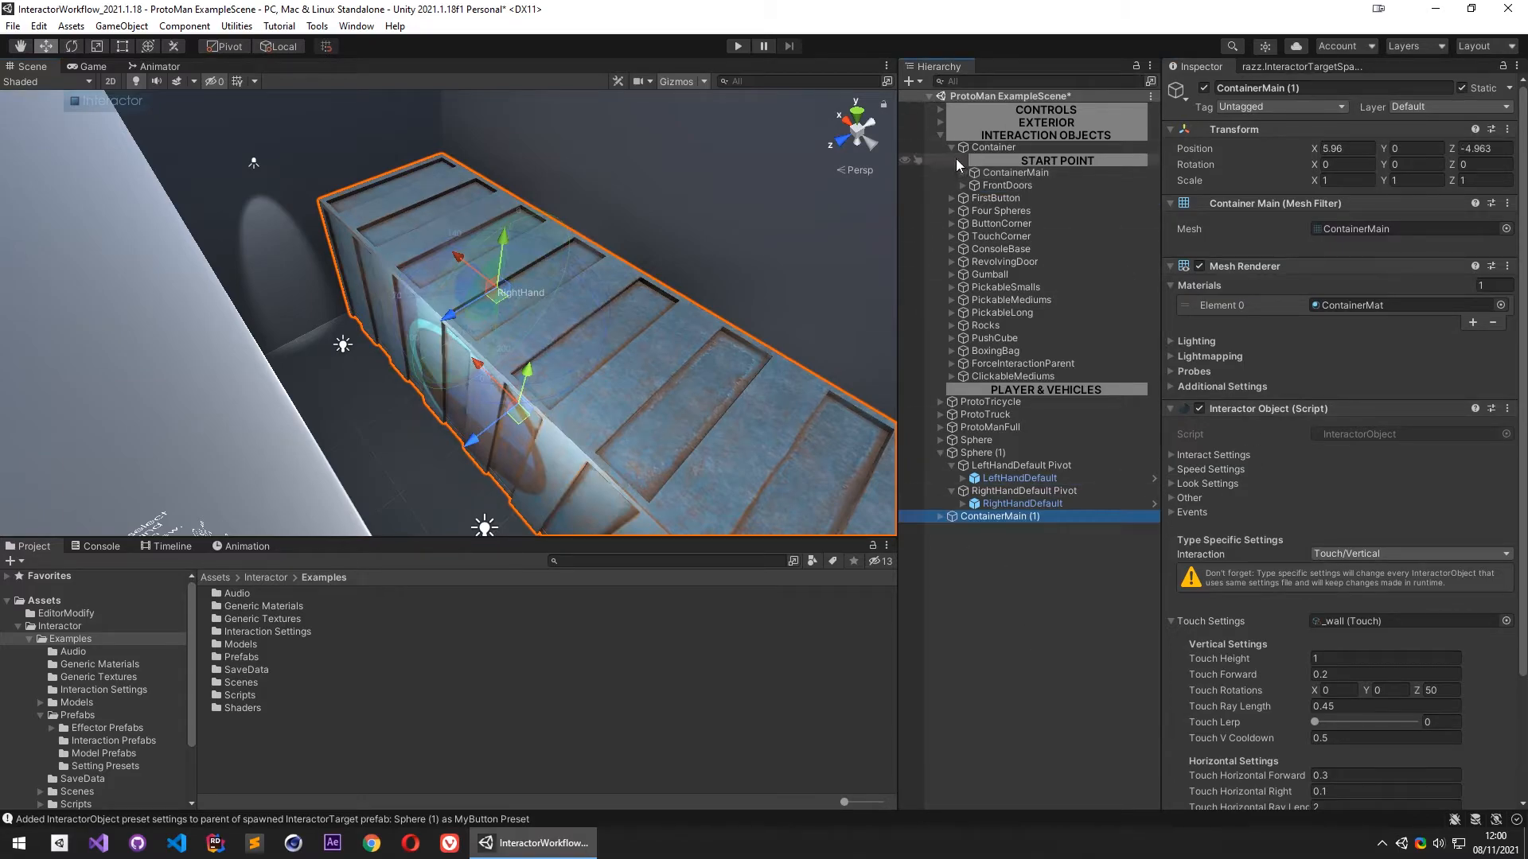
{"action": "left_click", "coordinate": [941, 137]}
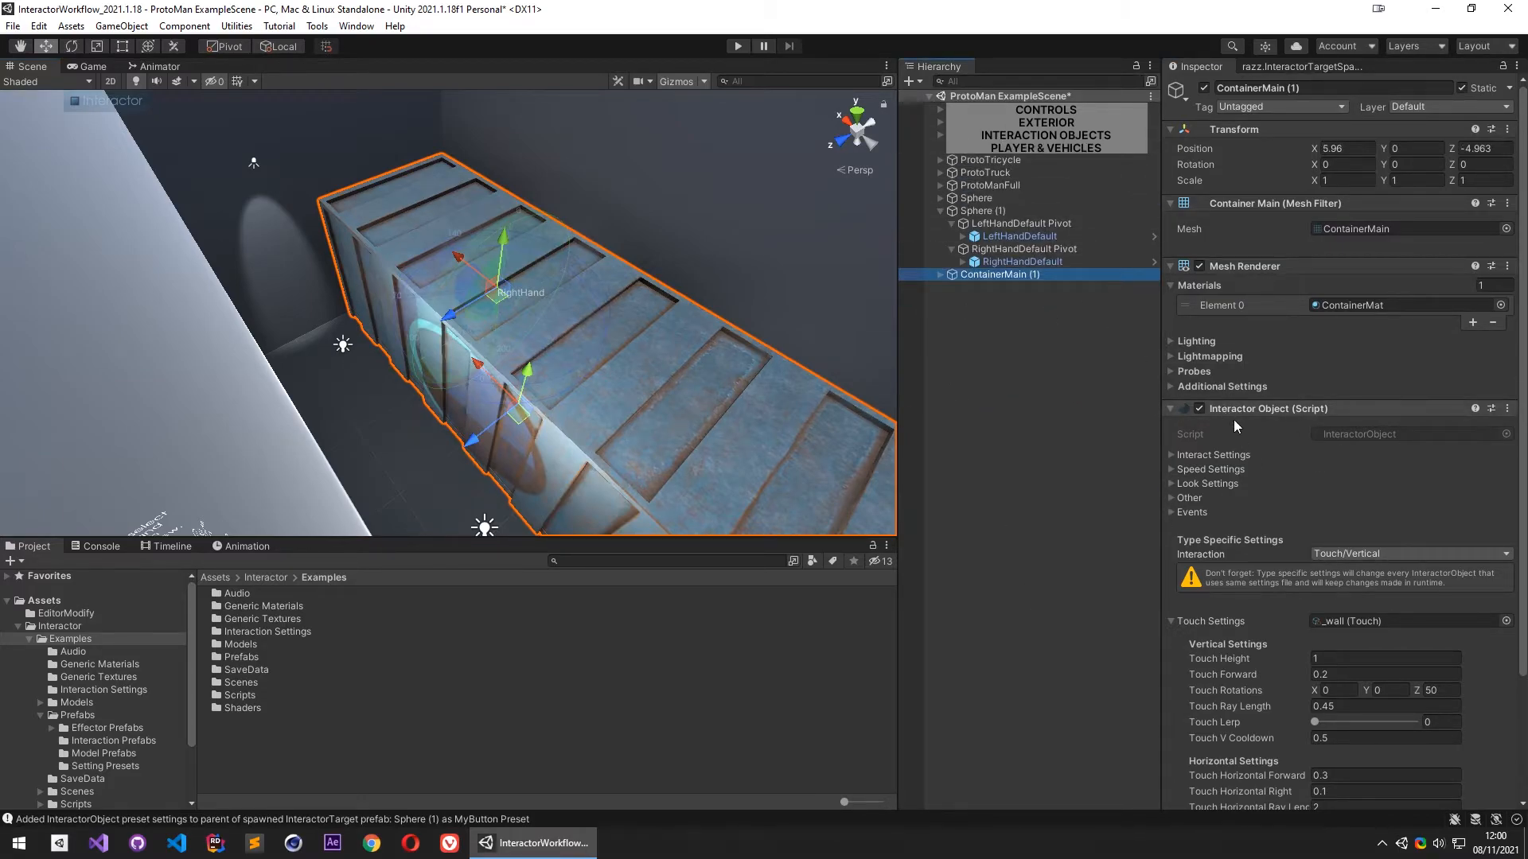
Delete all child objects of ContainerMain (1), from ContainerColBottom through LeftHandForward
{"action": "scroll", "coordinate": [1246, 390], "scroll_direction": "down", "scroll_amount": 3}
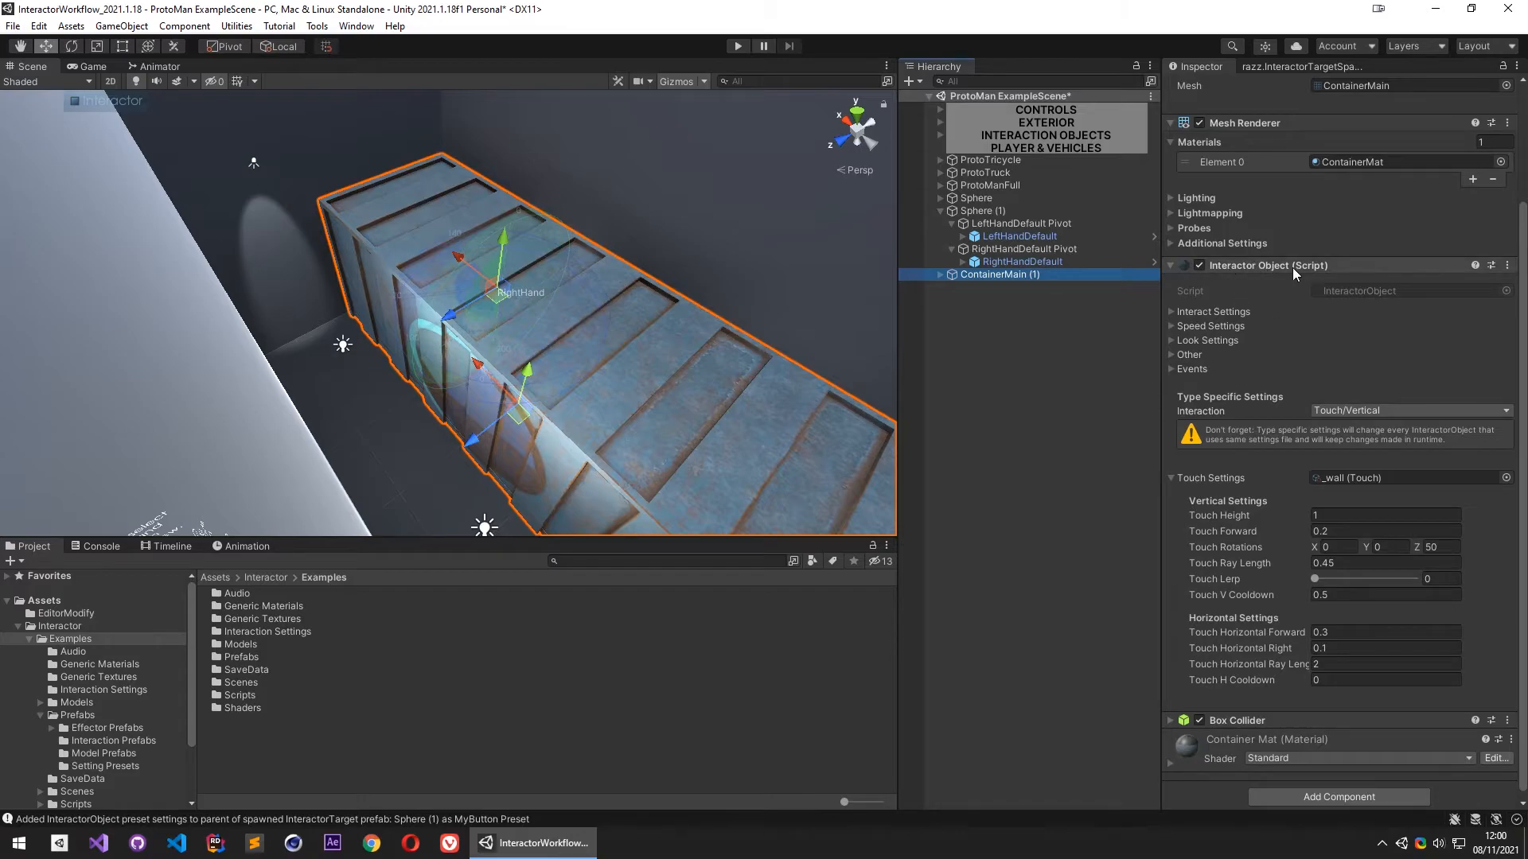
{"action": "left_click", "coordinate": [940, 276]}
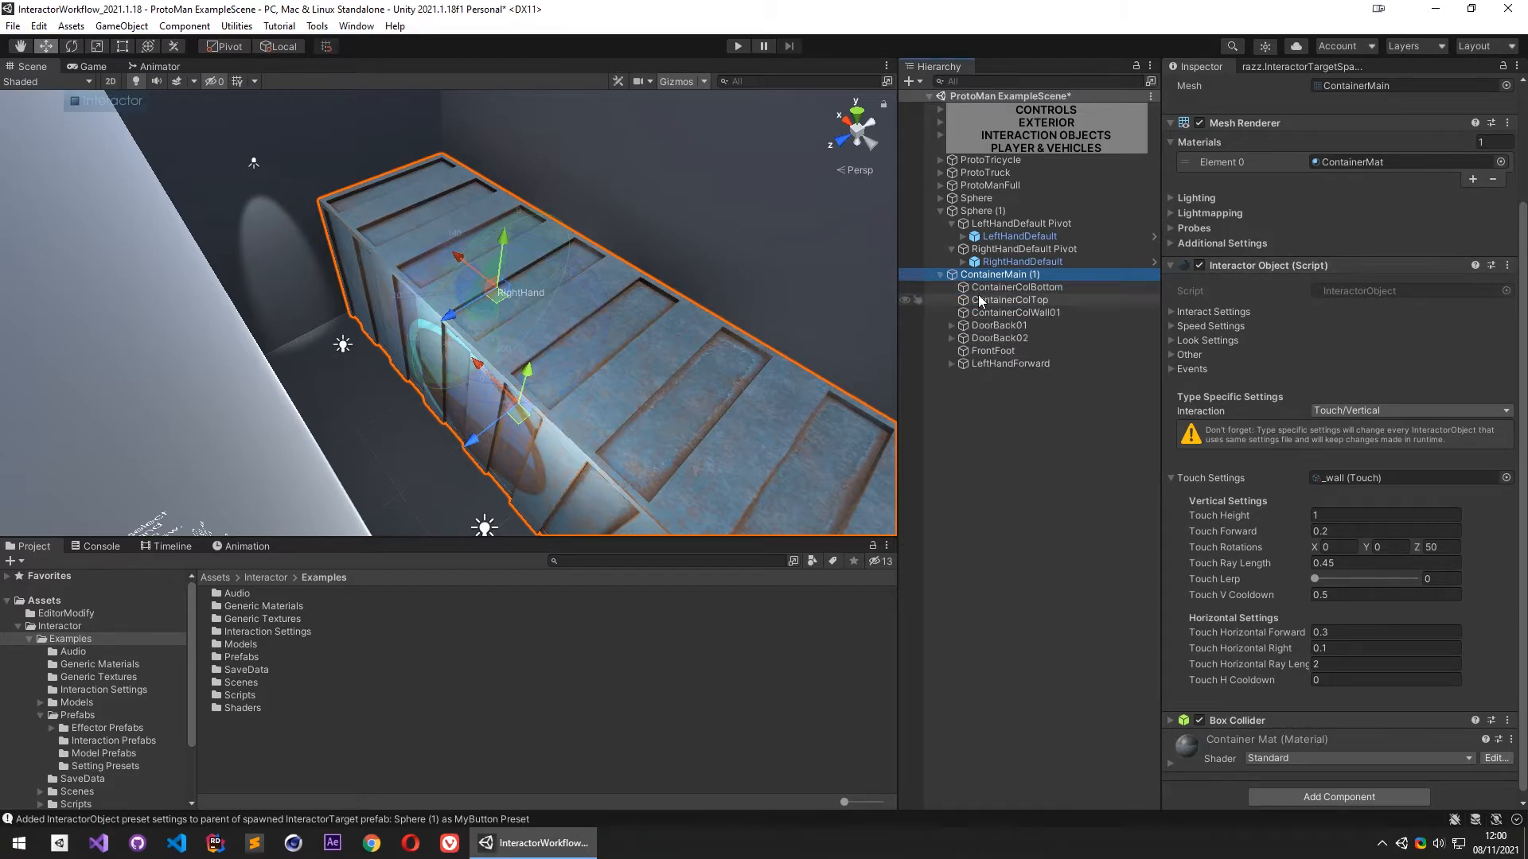
{"action": "left_click", "coordinate": [981, 288]}
{"action": "left_click", "coordinate": [997, 362], "text": "shift"}
{"action": "key", "text": "Delete"}
Remove the Mesh Filter and Mesh Renderer components from ContainerMain (1)
{"action": "left_click", "coordinate": [985, 276]}
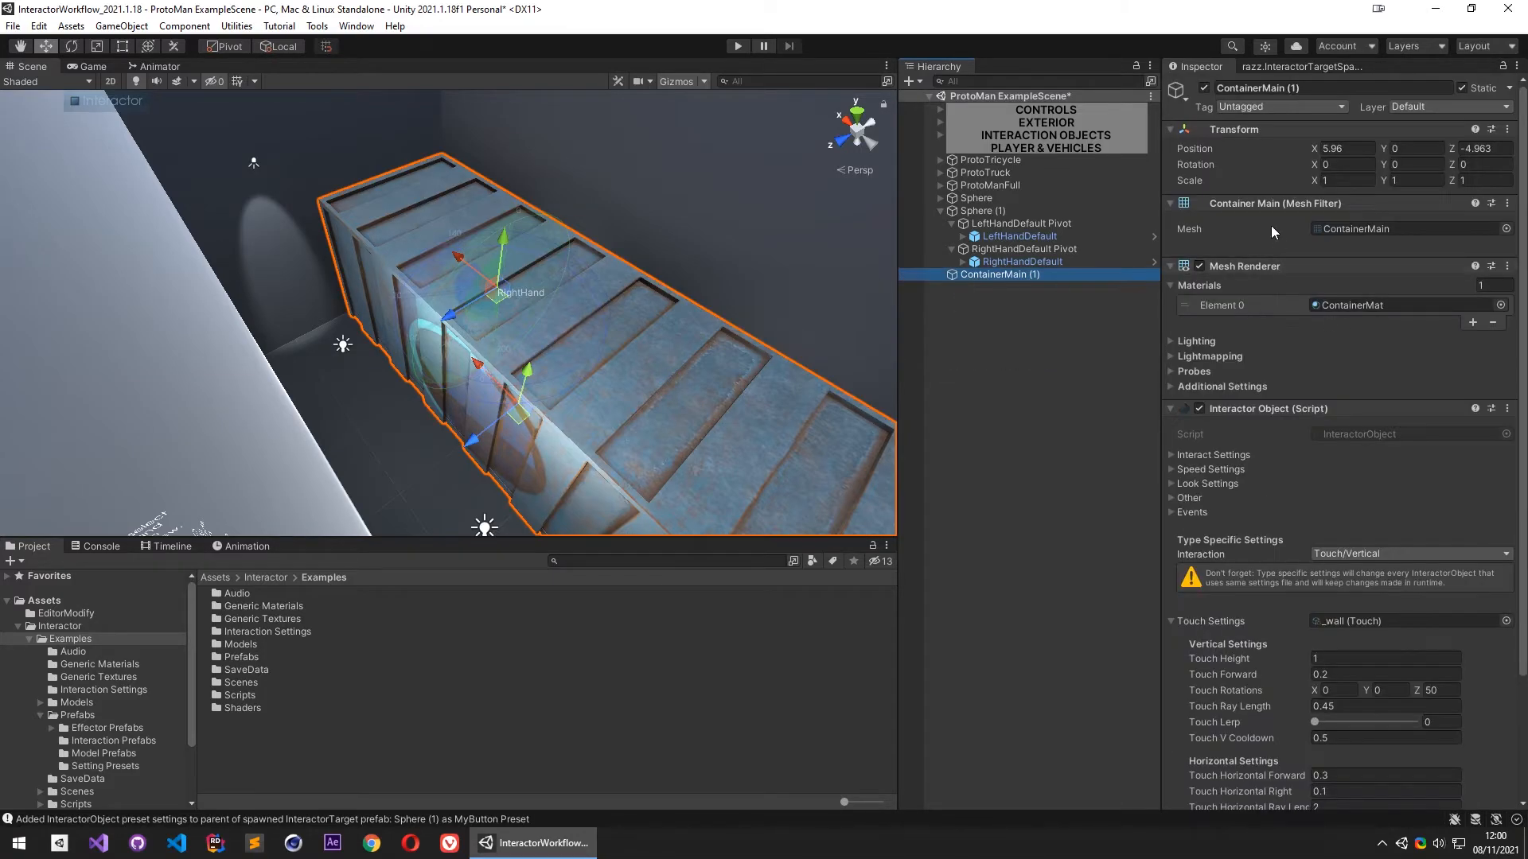
{"action": "right_click", "coordinate": [1238, 205]}
{"action": "left_click", "coordinate": [1274, 265]}
{"action": "right_click", "coordinate": [1231, 204]}
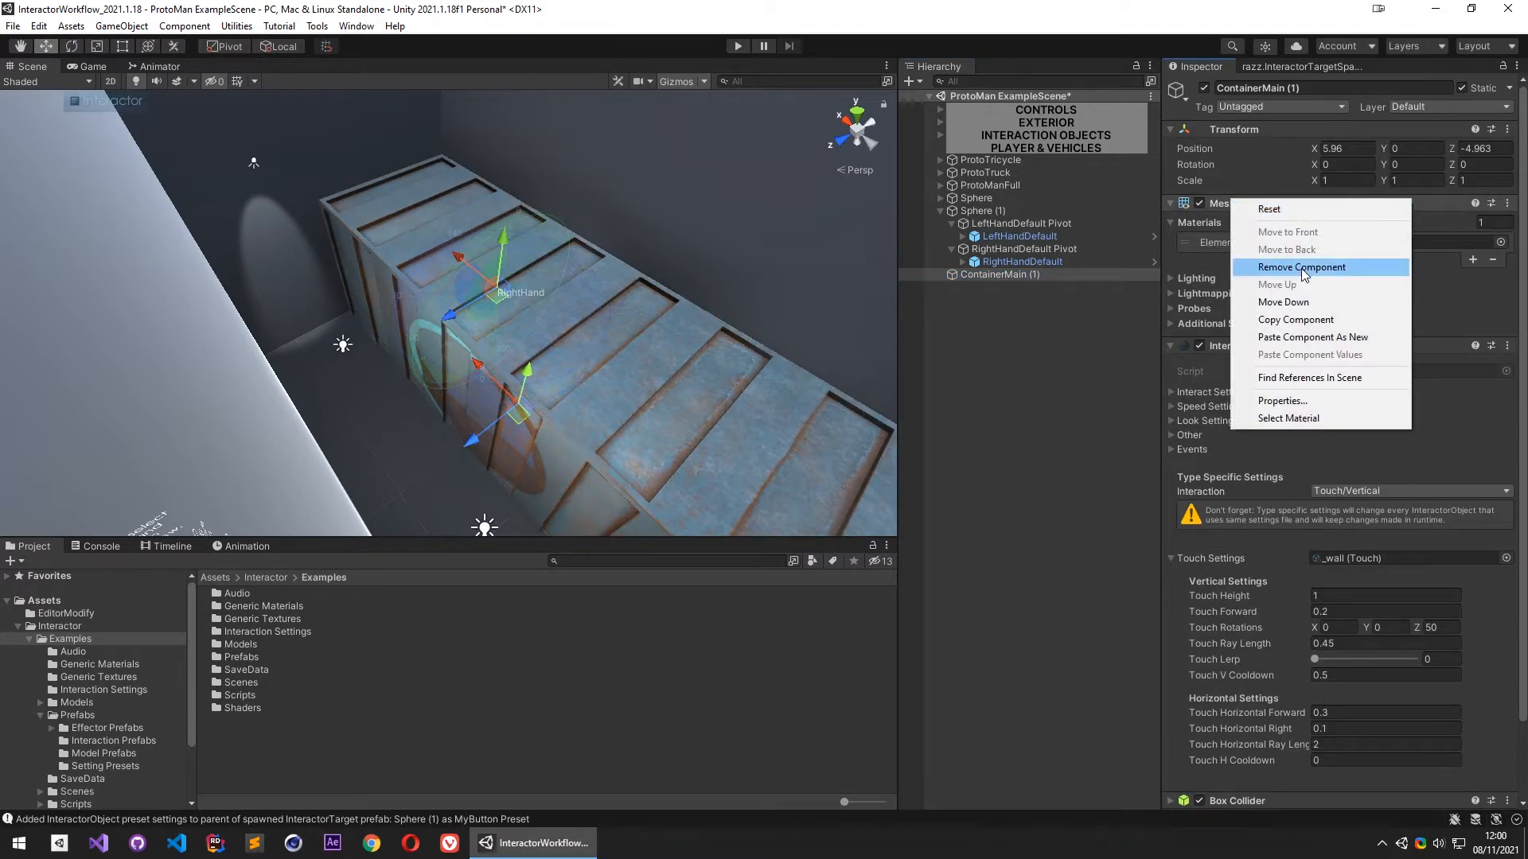
{"action": "left_click", "coordinate": [1281, 265]}
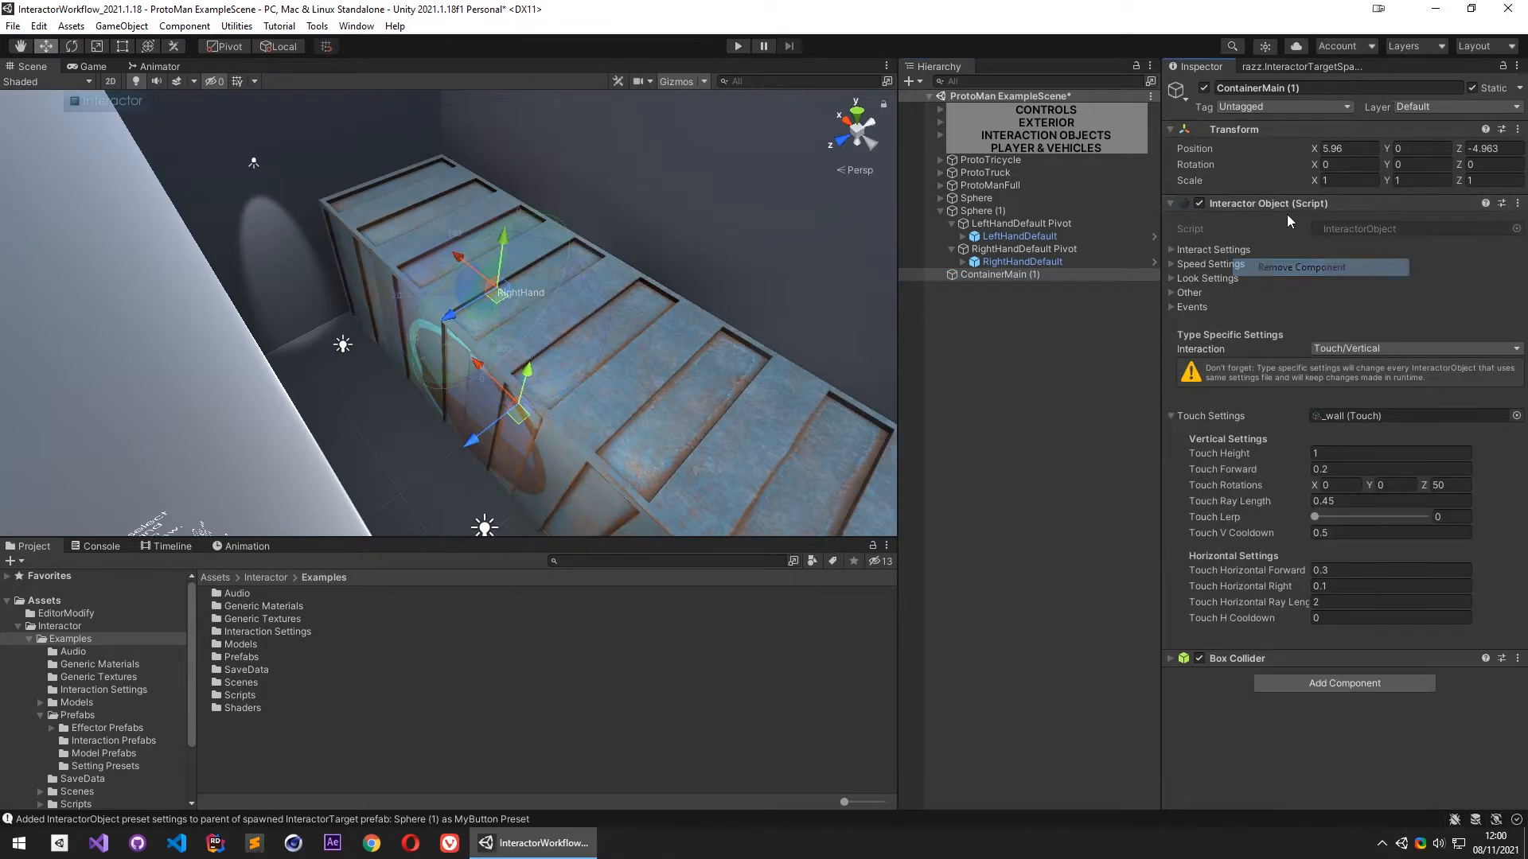
Remove the Box Collider component from ContainerMain (1) and rename the object MyNewTouchPreset
{"action": "right_click", "coordinate": [1225, 659]}
{"action": "left_click", "coordinate": [1293, 519]}
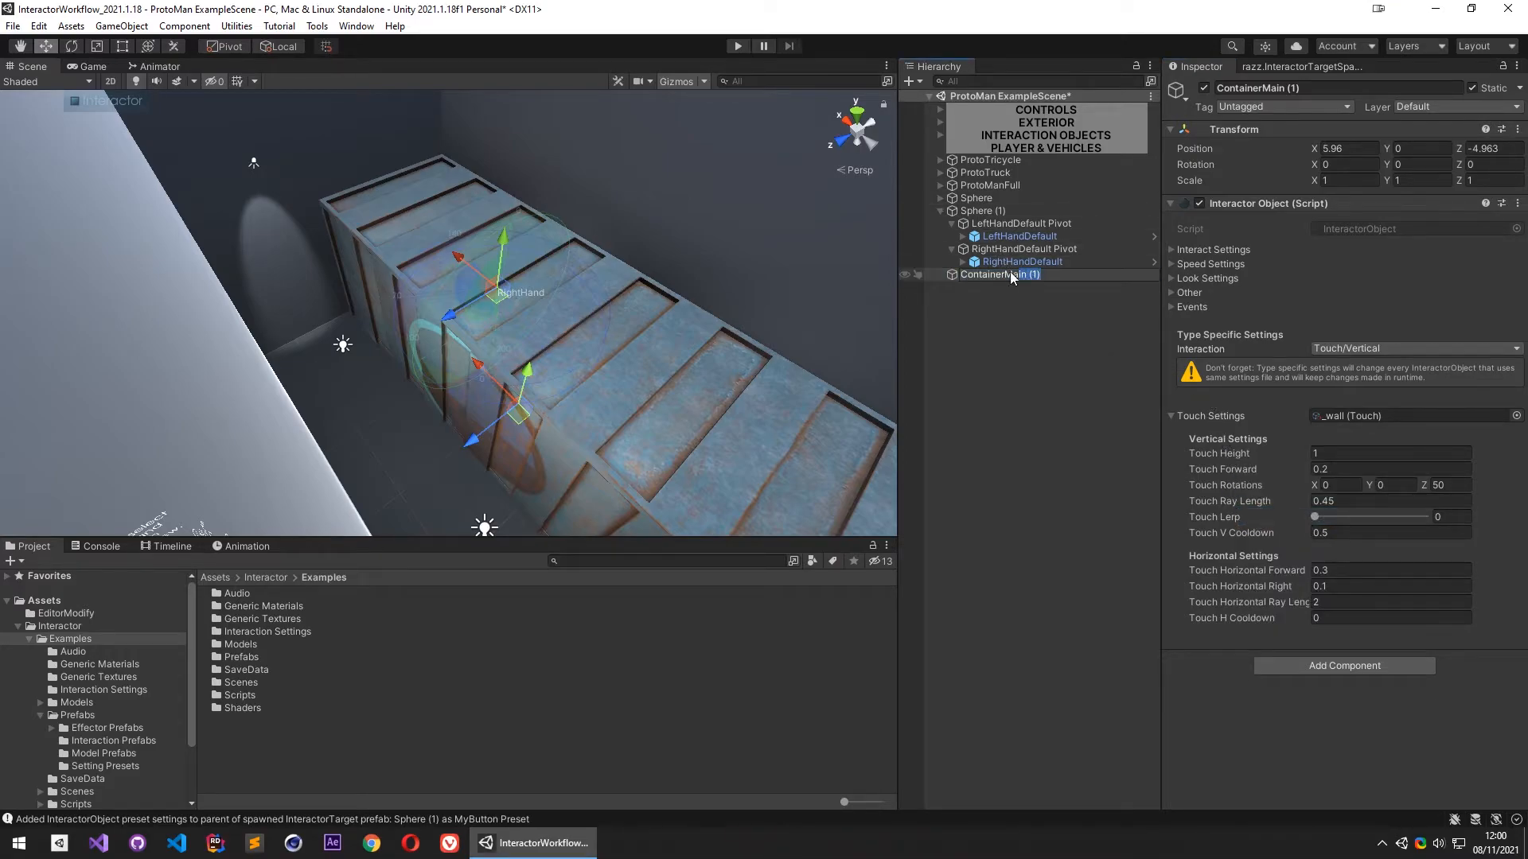
{"action": "type", "text": "MyNewTouchPreset"}
{"action": "key", "text": "Return"}
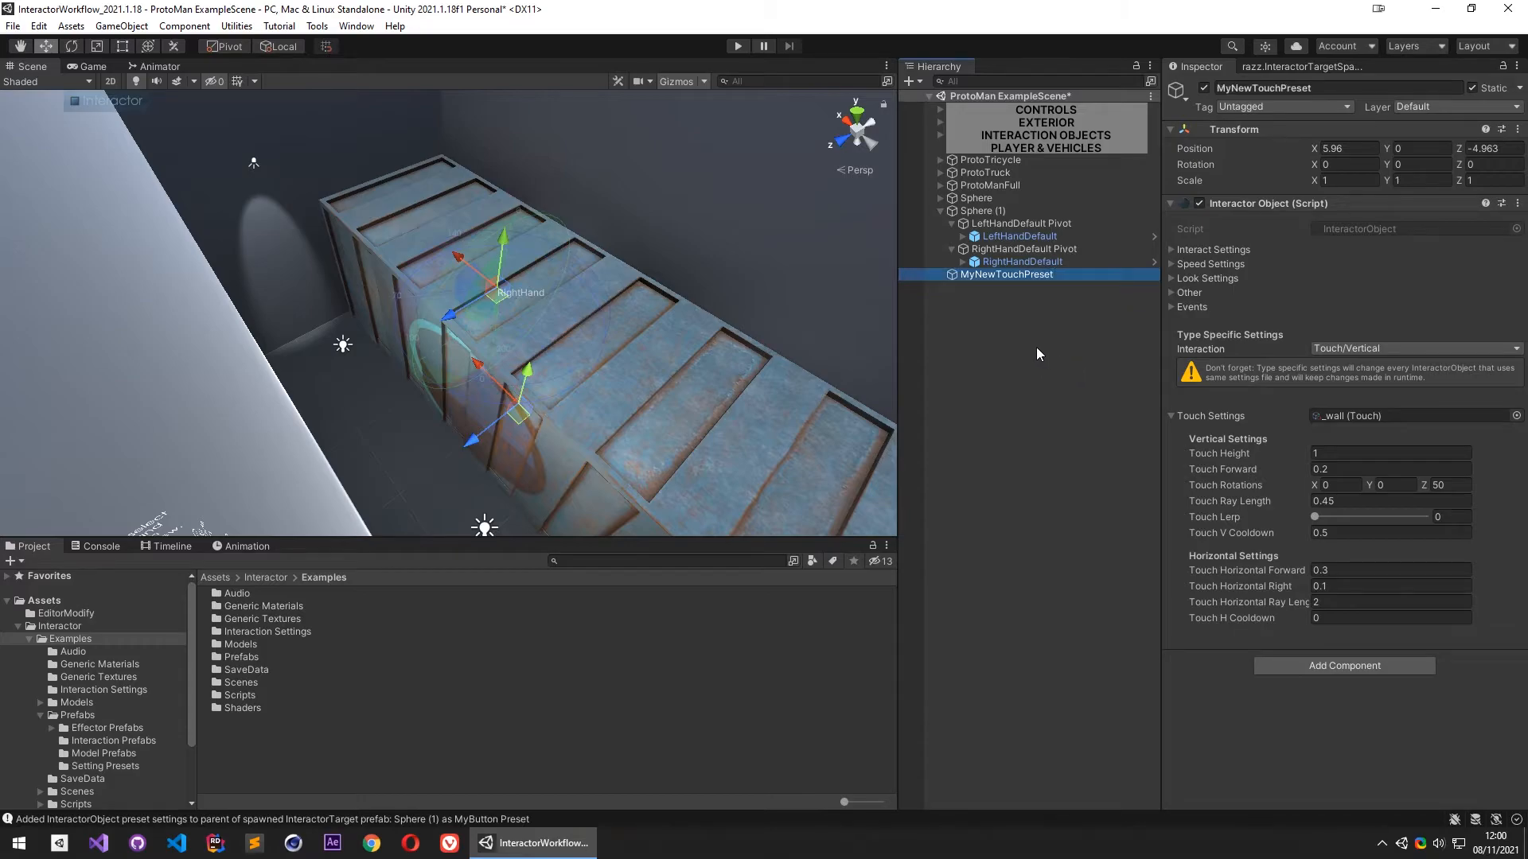
Save MyNewTouchPreset as a prefab in the Assets/Interactor folder and delete the original from the scene
{"action": "left_click", "coordinate": [78, 625]}
{"action": "left_click_drag", "start_coordinate": [1038, 277], "coordinate": [465, 666]}
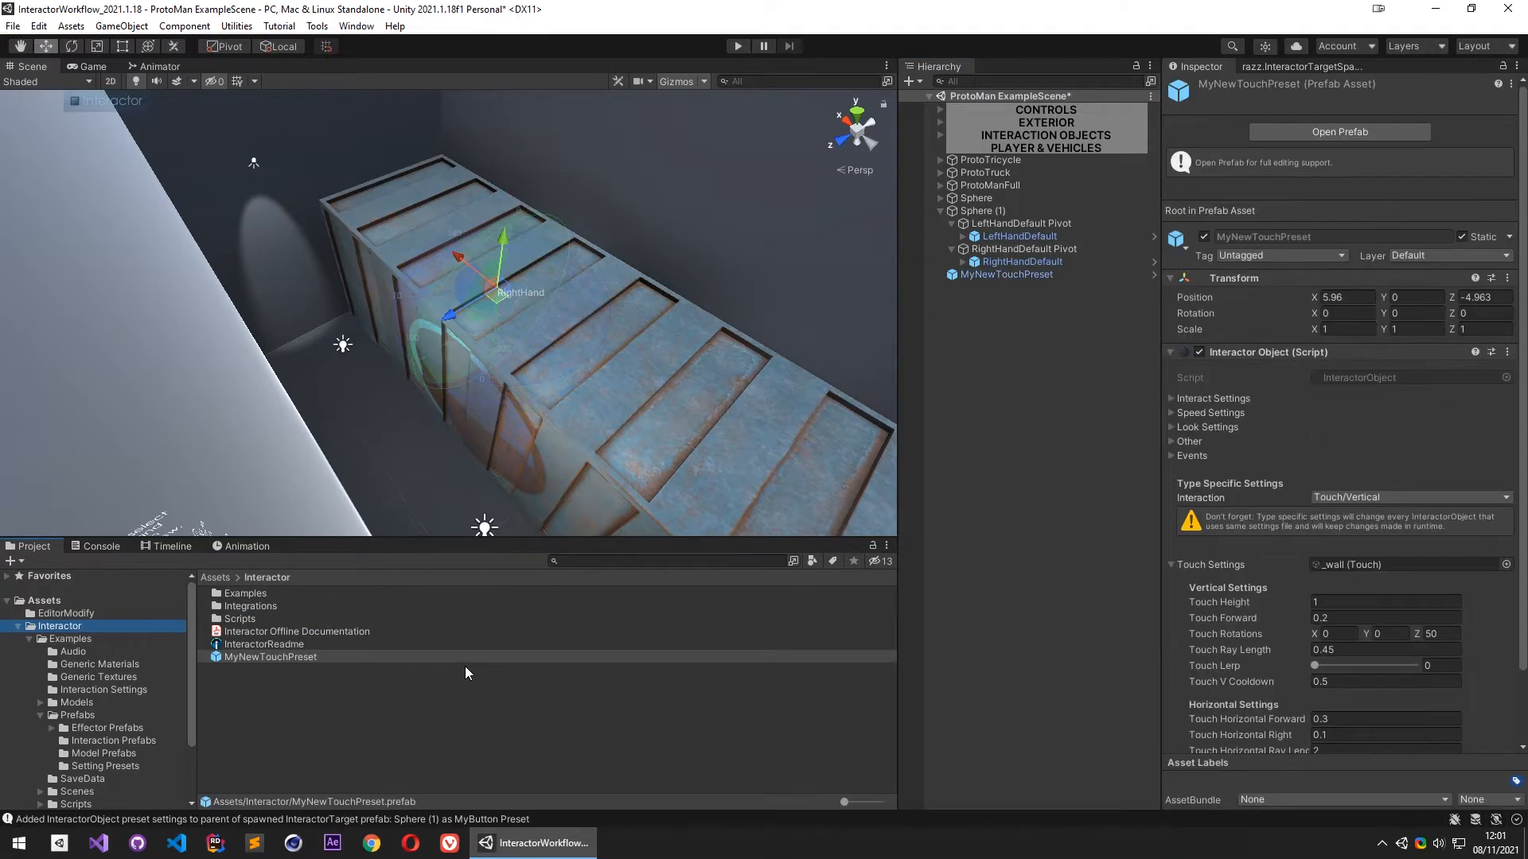
{"action": "left_click", "coordinate": [1011, 274]}
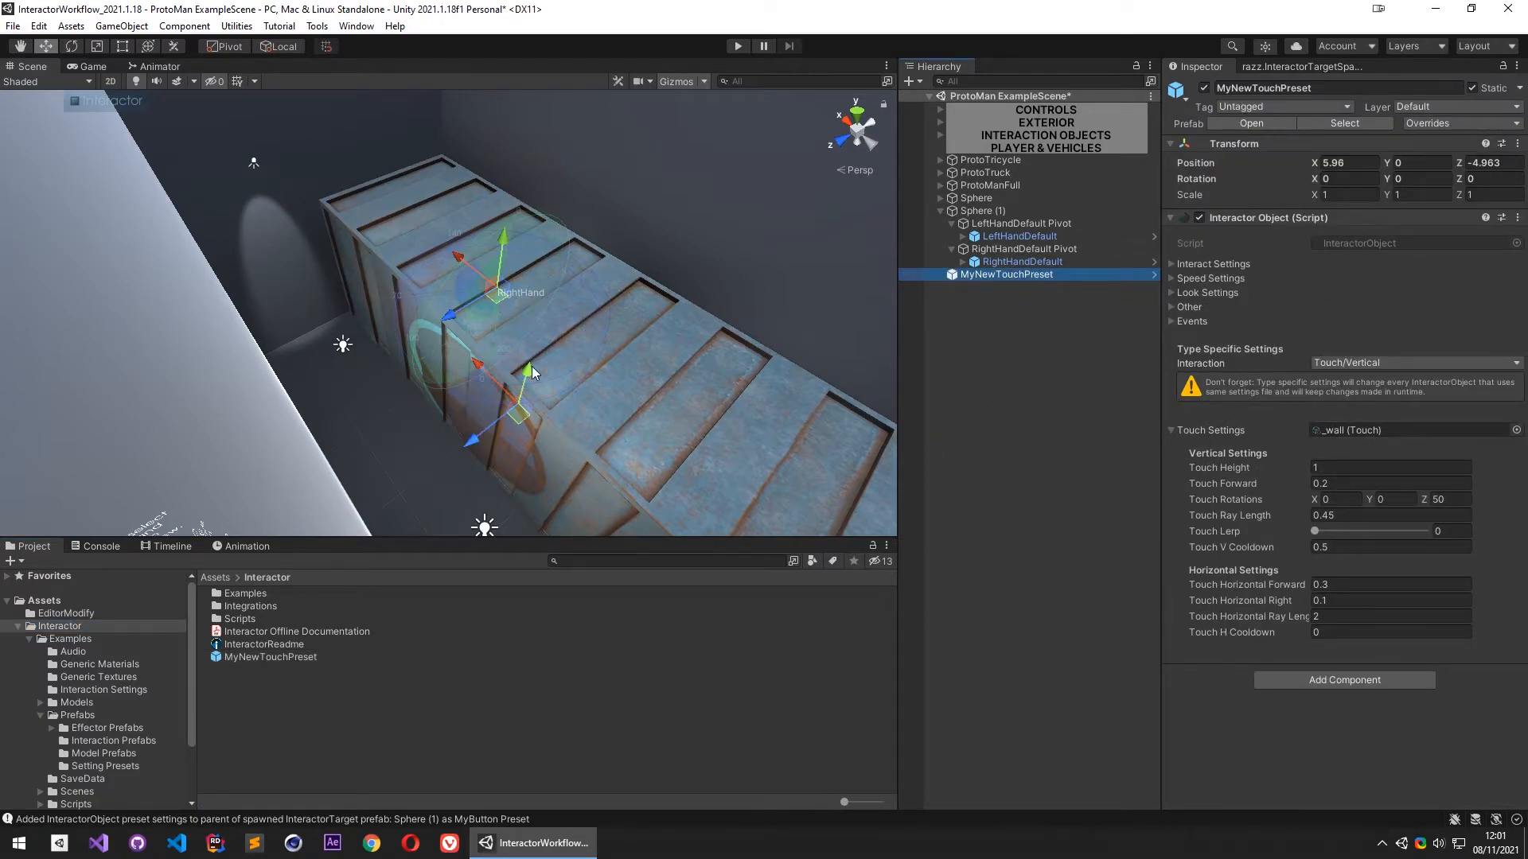
{"action": "right_click_drag", "start_coordinate": [544, 365], "coordinate": [580, 333]}
{"action": "left_click", "coordinate": [1026, 274]}
{"action": "key", "text": "Delete"}
Enable SceneView Window for Spawner in the target spawner and assign the MyNewTouchPreset prefab as Spawn Settings 2
{"action": "left_click", "coordinate": [1266, 67]}
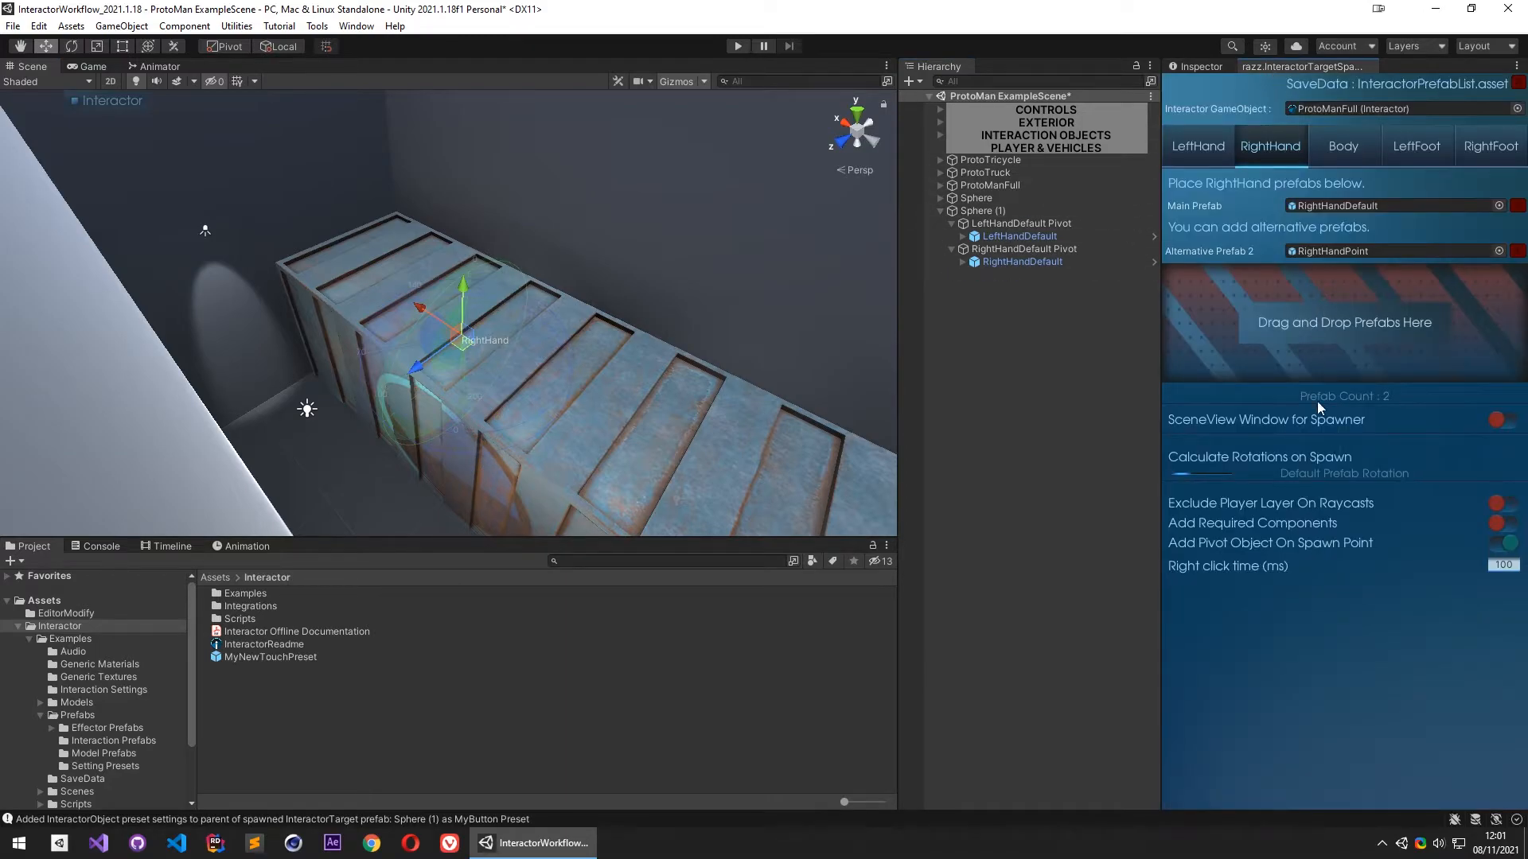
{"action": "left_click", "coordinate": [1510, 422]}
{"action": "left_click", "coordinate": [1517, 502]}
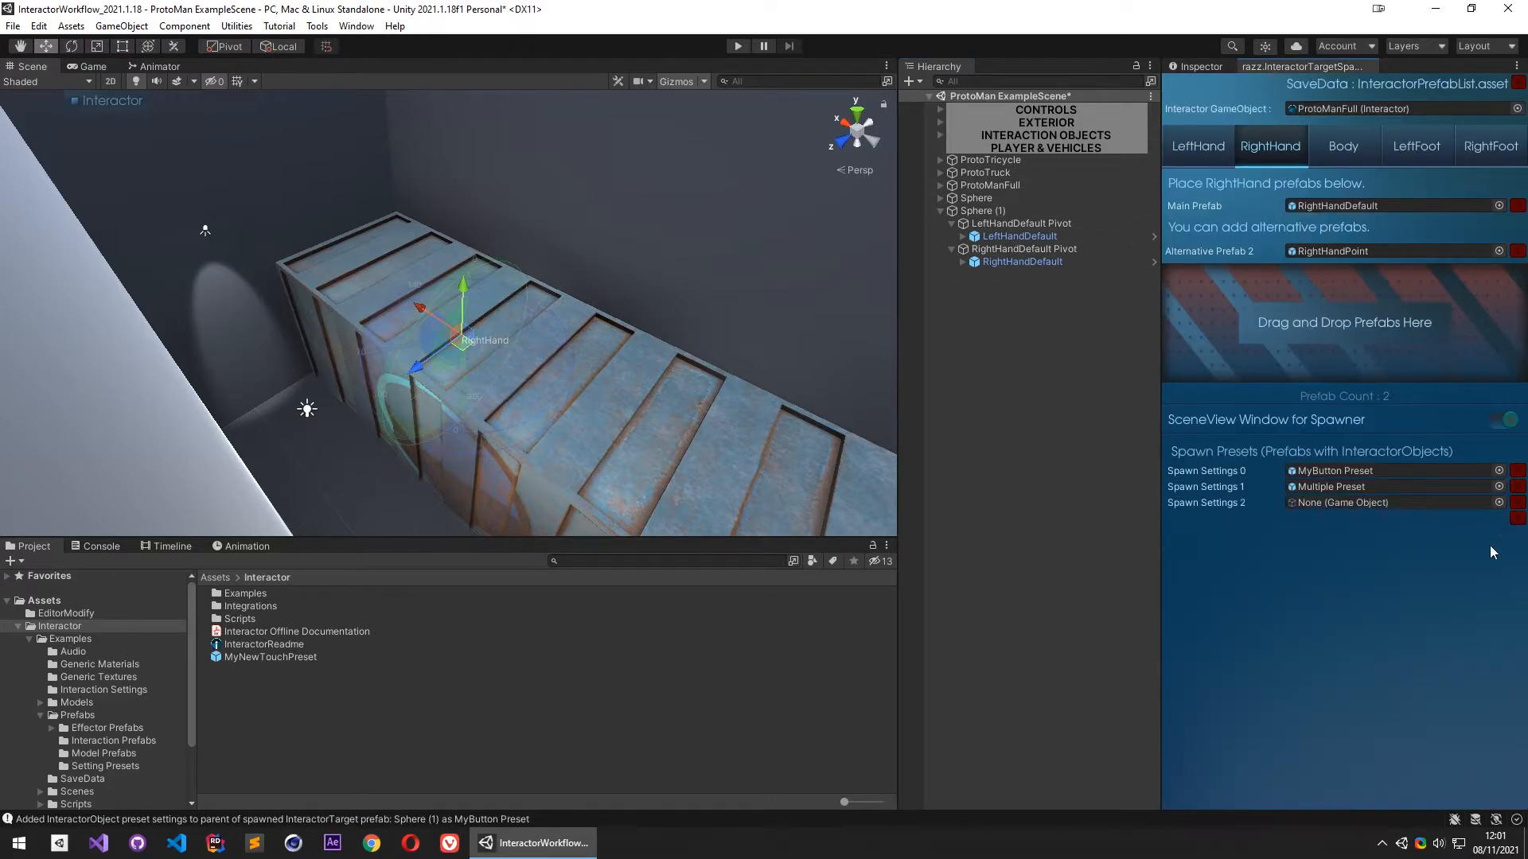
{"action": "left_click_drag", "start_coordinate": [284, 658], "coordinate": [1399, 503]}
Move ProtoManFull out of the container to about X 16.83, Z -5.52
{"action": "right_click_drag", "start_coordinate": [588, 325], "coordinate": [840, 304]}
{"action": "left_click", "coordinate": [1022, 184]}
{"action": "left_click_drag", "start_coordinate": [598, 338], "coordinate": [112, 457]}
{"action": "right_click_drag", "start_coordinate": [112, 456], "coordinate": [12, 426]}
Create a new sphere in the scene root and set its scale to 4 on X, Y and Z
{"action": "right_click", "coordinate": [995, 307]}
{"action": "mouse_move", "coordinate": [1026, 515]}
{"action": "left_click", "coordinate": [1189, 532]}
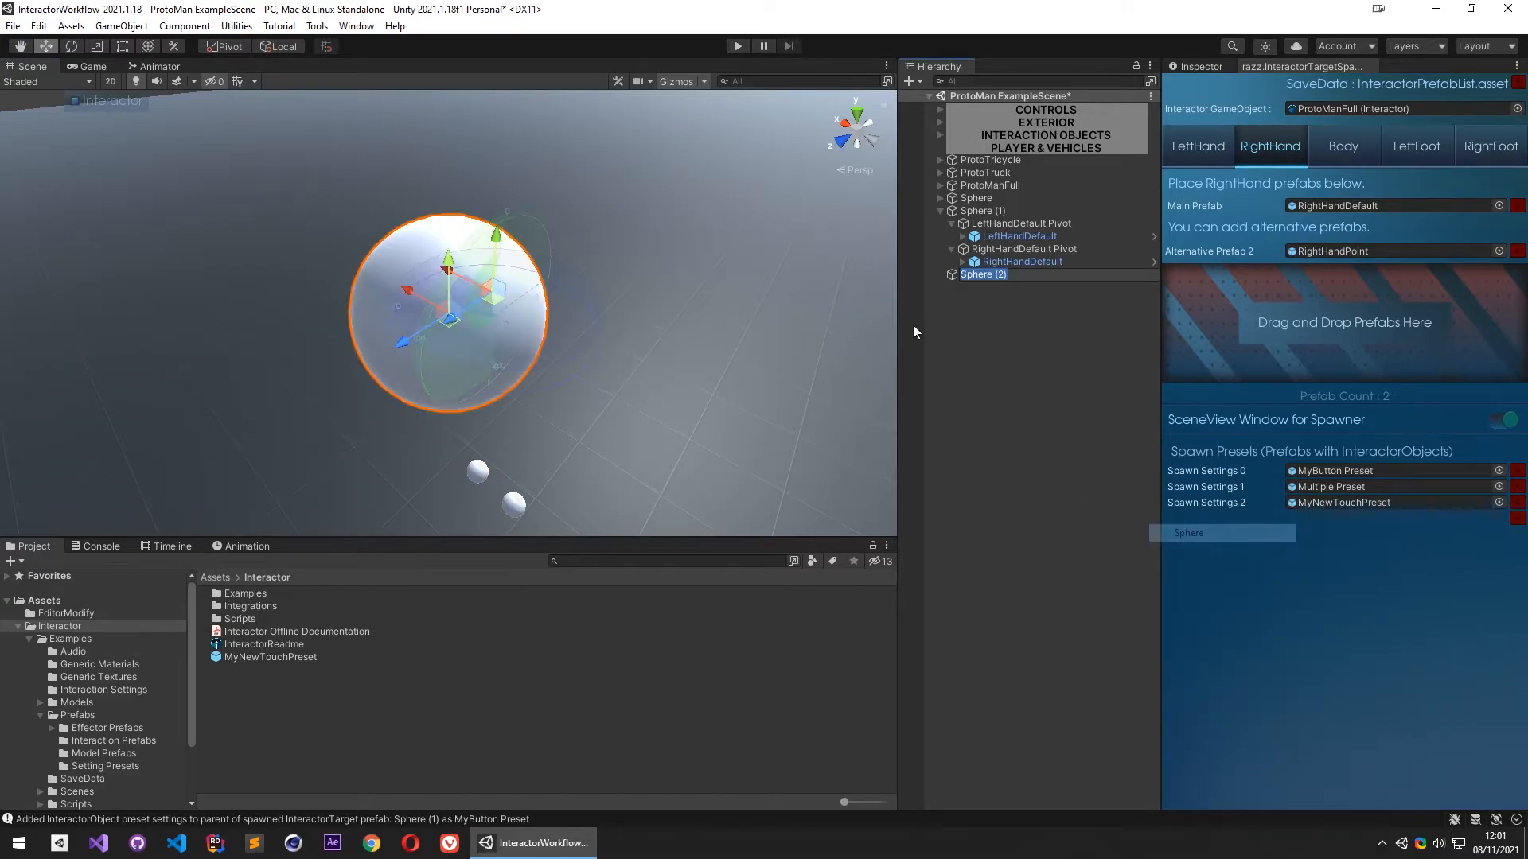
{"action": "left_click", "coordinate": [1205, 68]}
{"action": "type", "text": "4"}
{"action": "left_click", "coordinate": [1425, 188]}
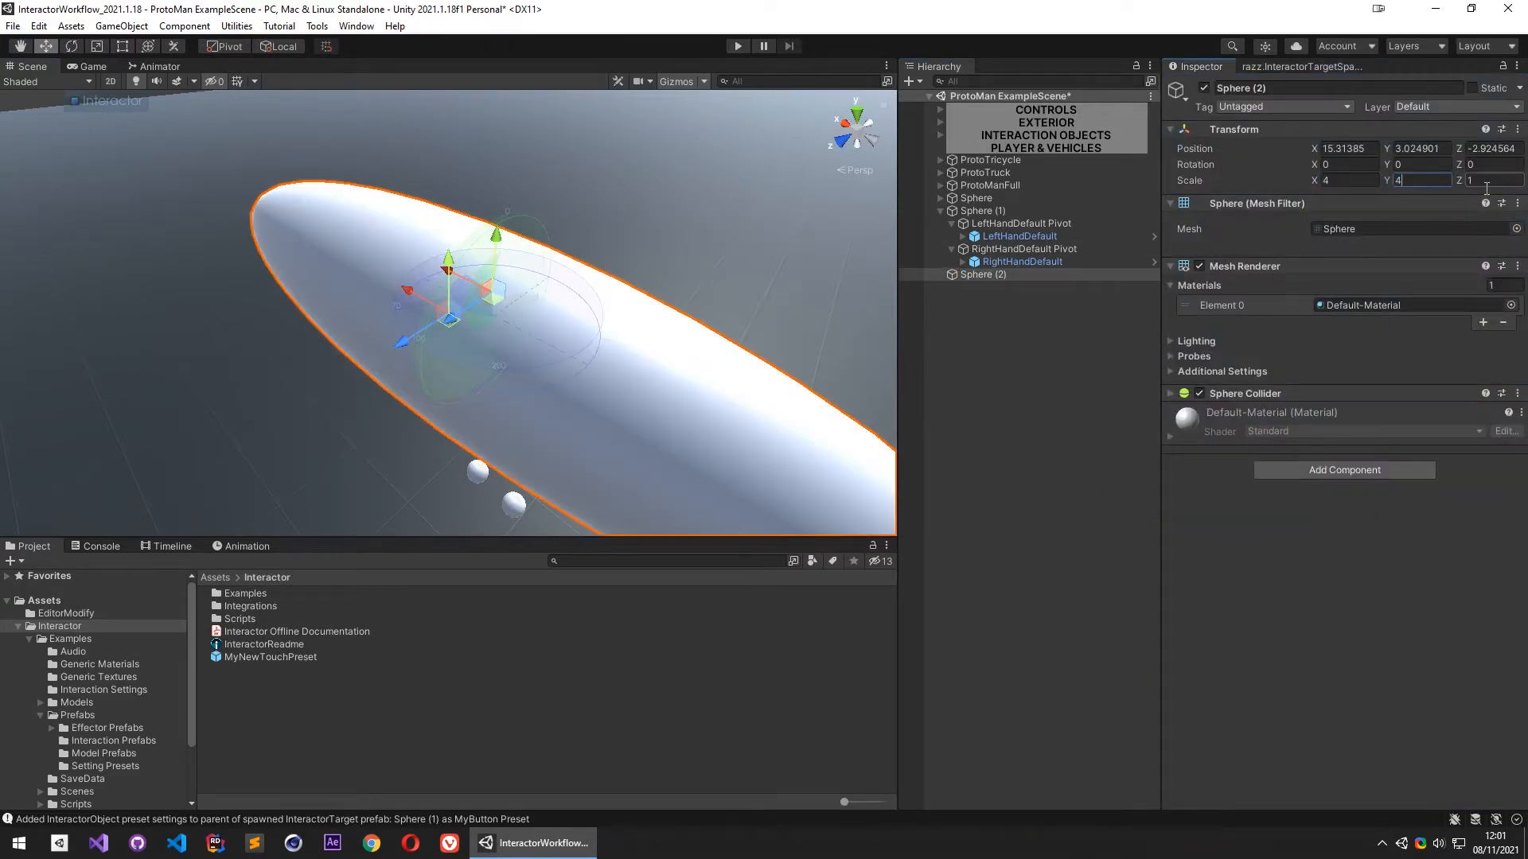
{"action": "type", "text": "4"}
{"action": "left_click", "coordinate": [1486, 187]}
{"action": "type", "text": "4"}
Move the large sphere across the open floor and lower it so it sits partly in the ground
{"action": "left_click_drag", "start_coordinate": [452, 311], "coordinate": [239, 173]}
{"action": "left_click_drag", "start_coordinate": [213, 102], "coordinate": [292, 277]}
{"action": "right_click_drag", "start_coordinate": [676, 306], "coordinate": [660, 239]}
{"action": "key", "text": "w"}
Turn on the Interactor spawn settings in the scene, enable Add Components, and choose MyNewTouchPreset as the preset
{"action": "left_click", "coordinate": [83, 102]}
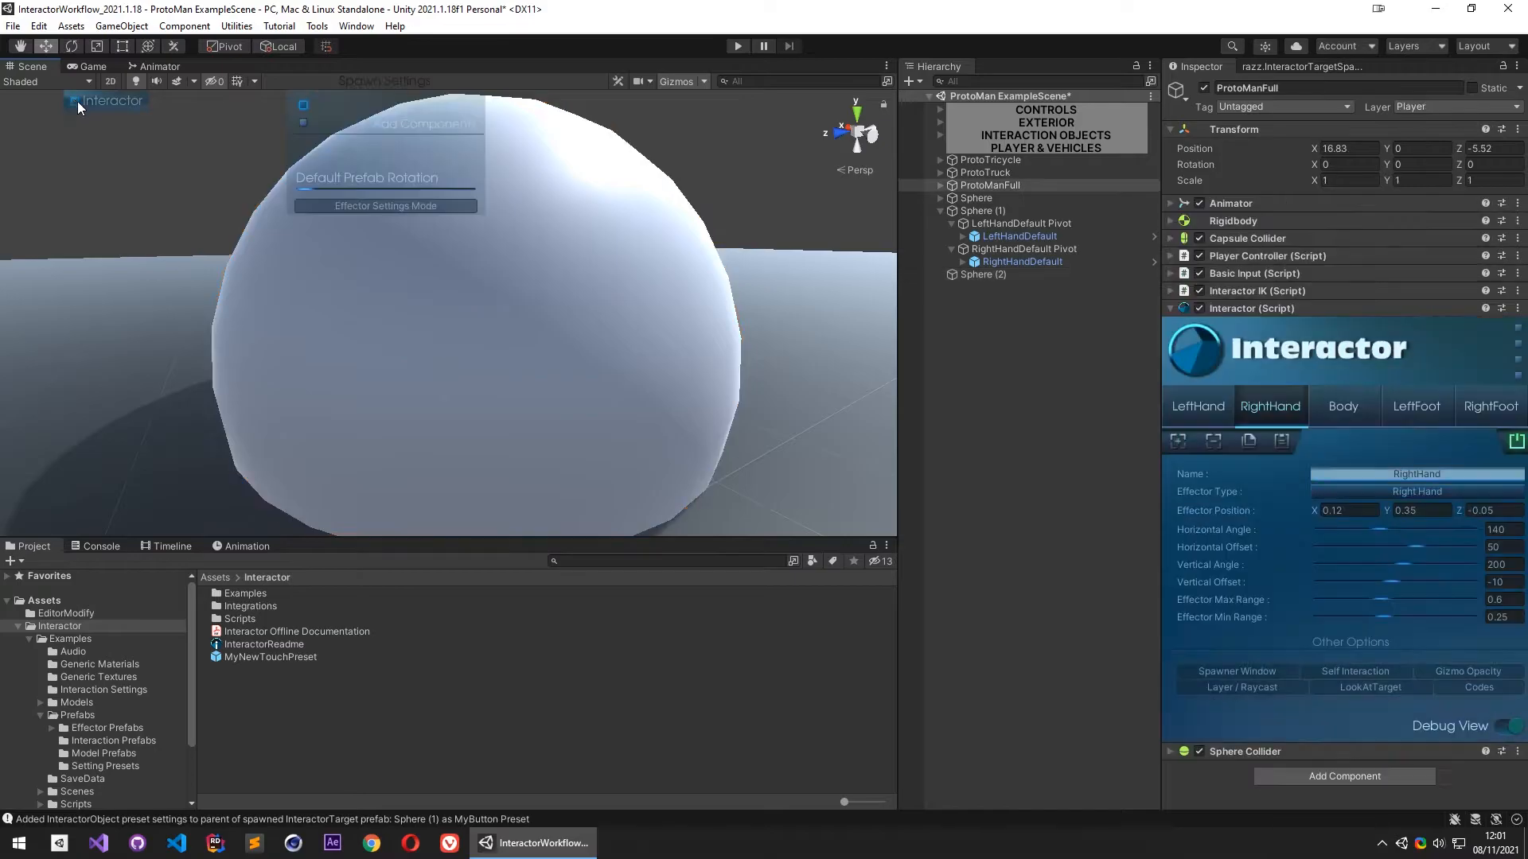
{"action": "left_click", "coordinate": [310, 123]}
{"action": "right_click_drag", "start_coordinate": [605, 279], "coordinate": [557, 292]}
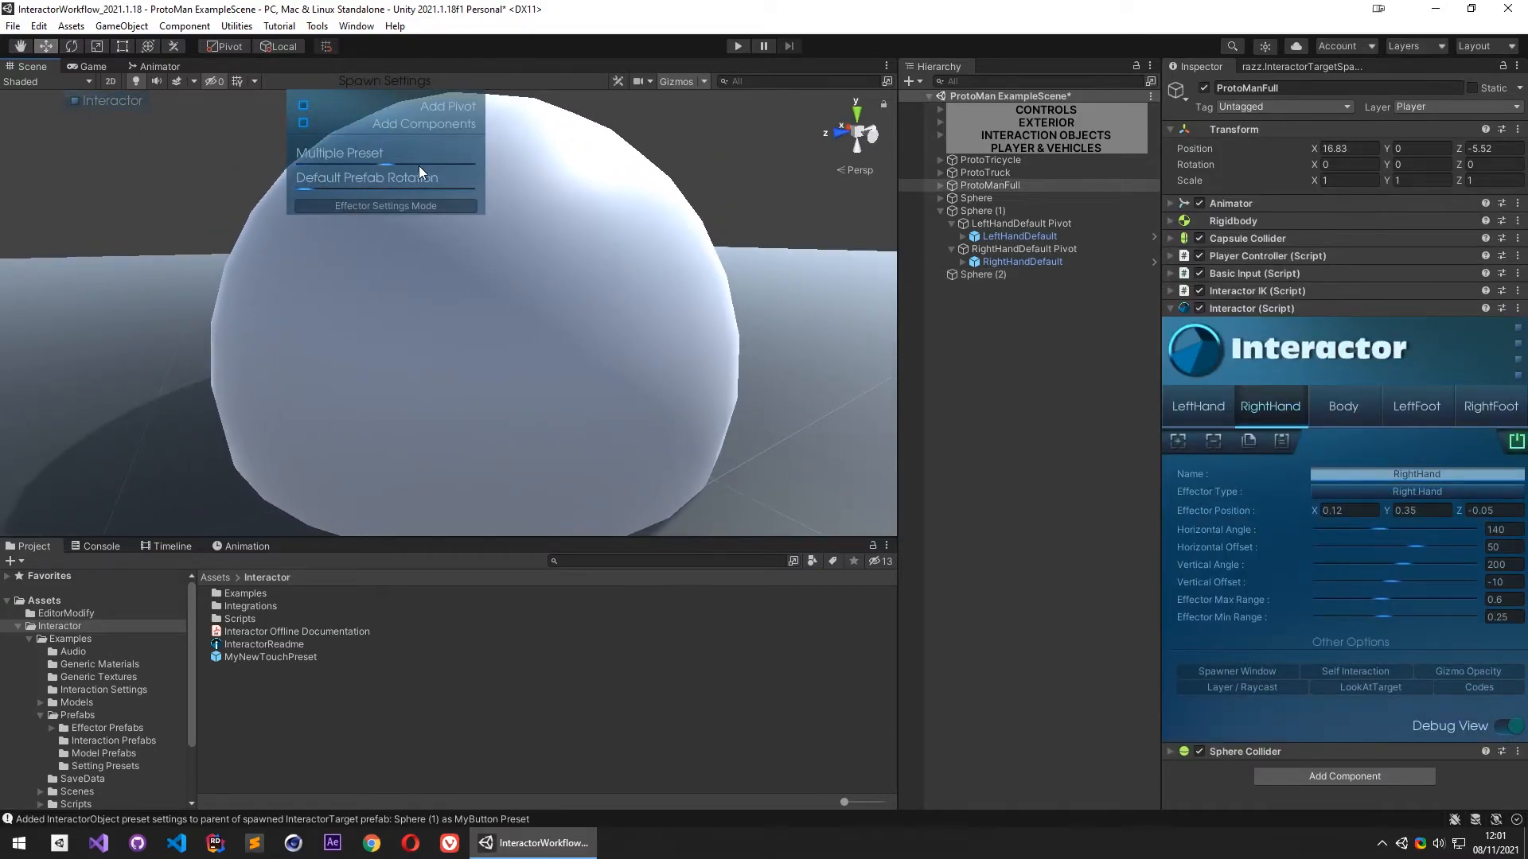
{"action": "right_click_drag", "start_coordinate": [567, 362], "coordinate": [566, 351]}
Try spawning a hand target prefab on the large sphere with the default prefab rotation, and undo it
{"action": "right_click", "coordinate": [543, 322]}
{"action": "left_click", "coordinate": [591, 349]}
{"action": "right_click_drag", "start_coordinate": [652, 352], "coordinate": [617, 338]}
{"action": "key", "text": "ctrl+z"}
{"action": "key", "text": "ctrl+z"}
Spawn LeftHandDefault and RightHandDefault on the large sphere with Add Components enabled, MyNewTouchPreset, and Camera to Object Direction rotation
{"action": "left_click", "coordinate": [304, 123]}
{"action": "left_click_drag", "start_coordinate": [310, 188], "coordinate": [370, 189]}
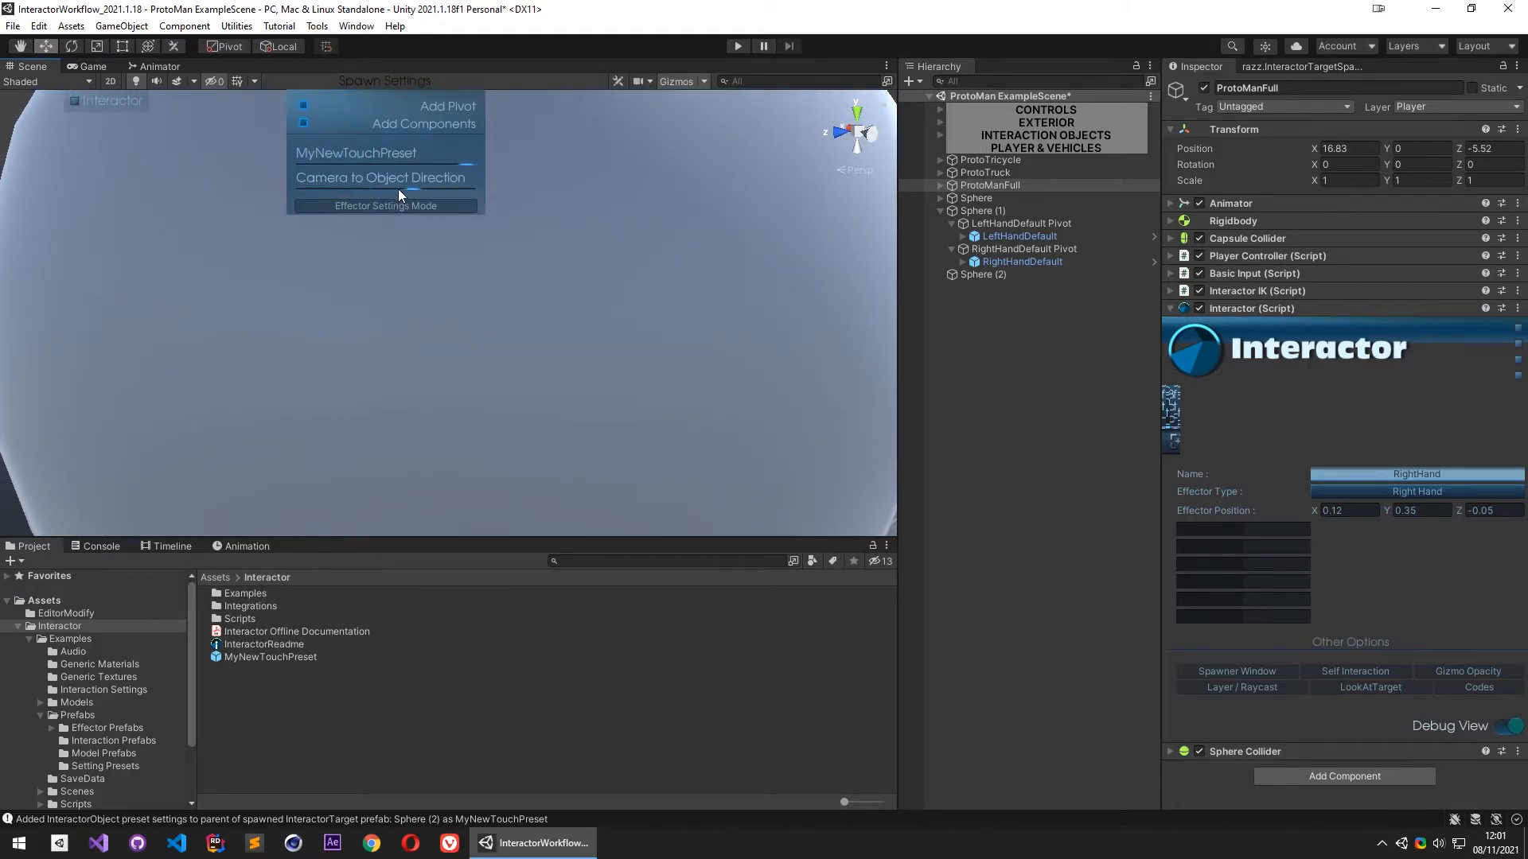
{"action": "left_click", "coordinate": [481, 323]}
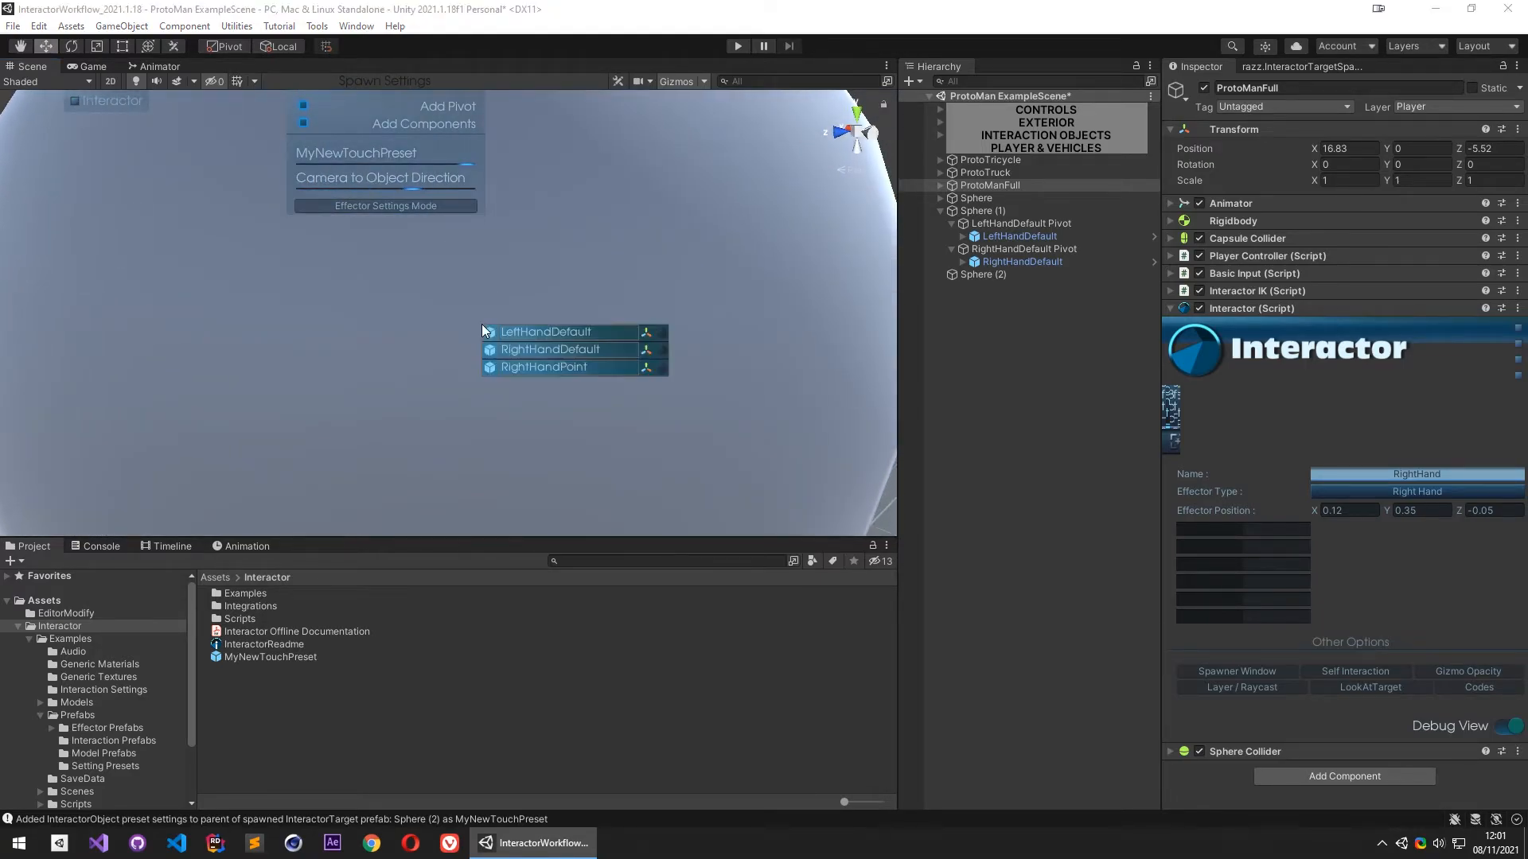
{"action": "left_click", "coordinate": [493, 328]}
{"action": "left_click", "coordinate": [494, 328]}
{"action": "left_click", "coordinate": [534, 351]}
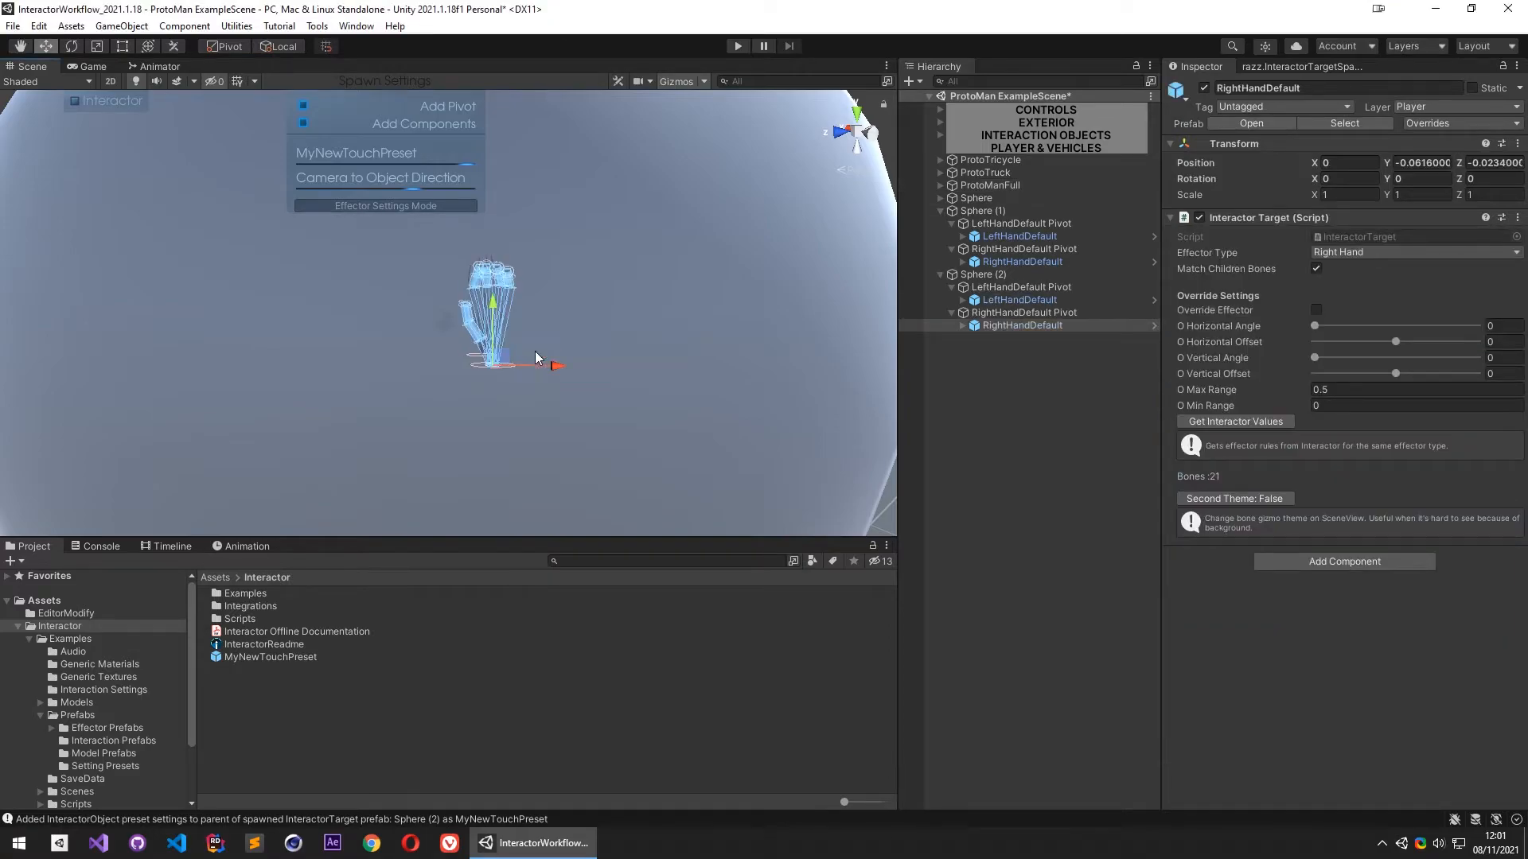
{"action": "left_click", "coordinate": [1026, 481]}
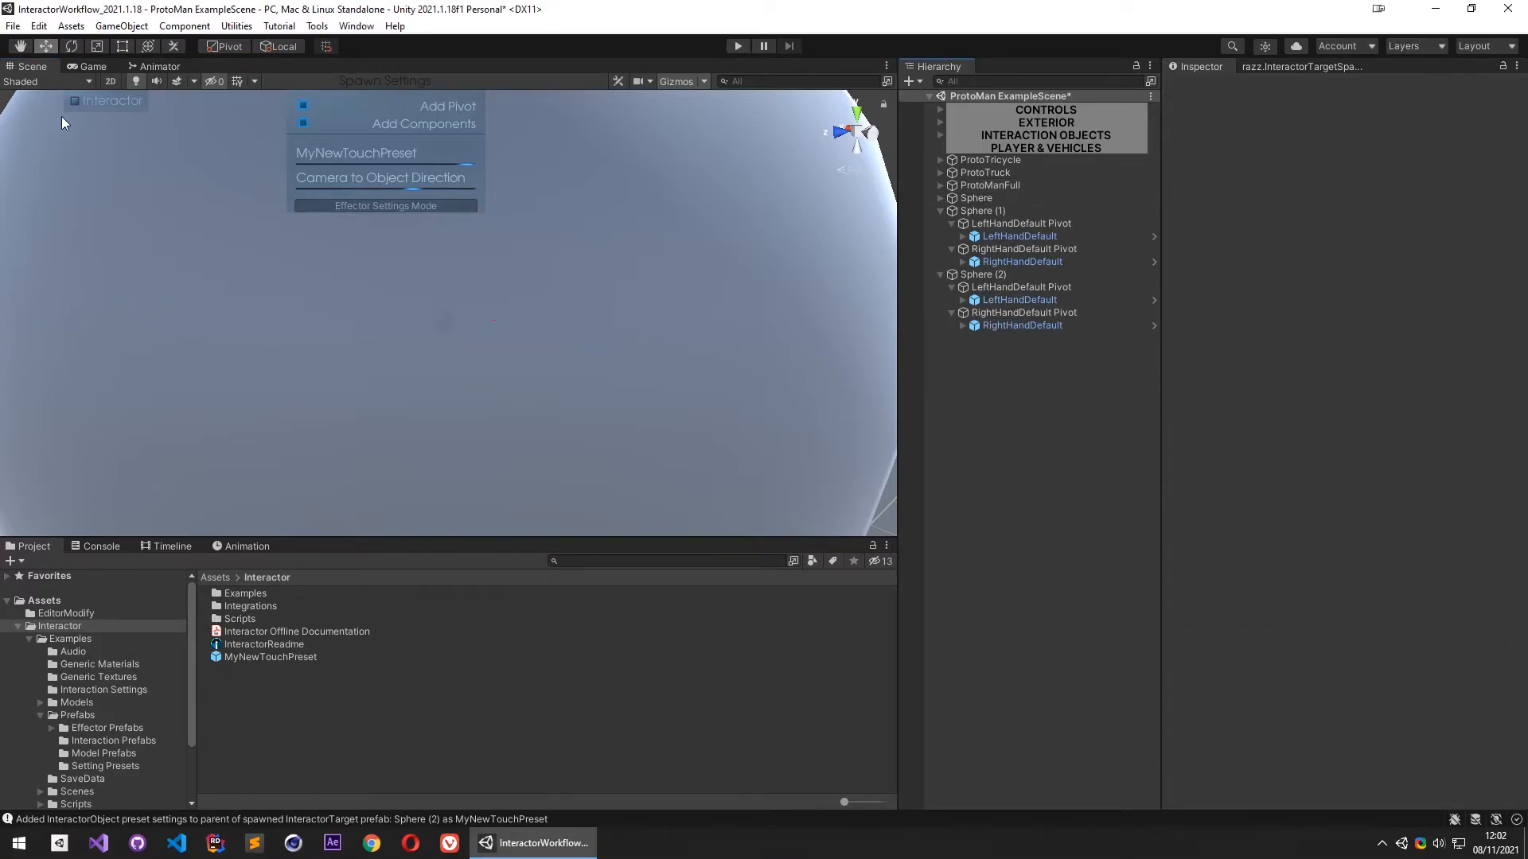
Play-test the scene, moving ProtoManFull along the large sphere with its right hand toward the surface
{"action": "left_click", "coordinate": [737, 46]}
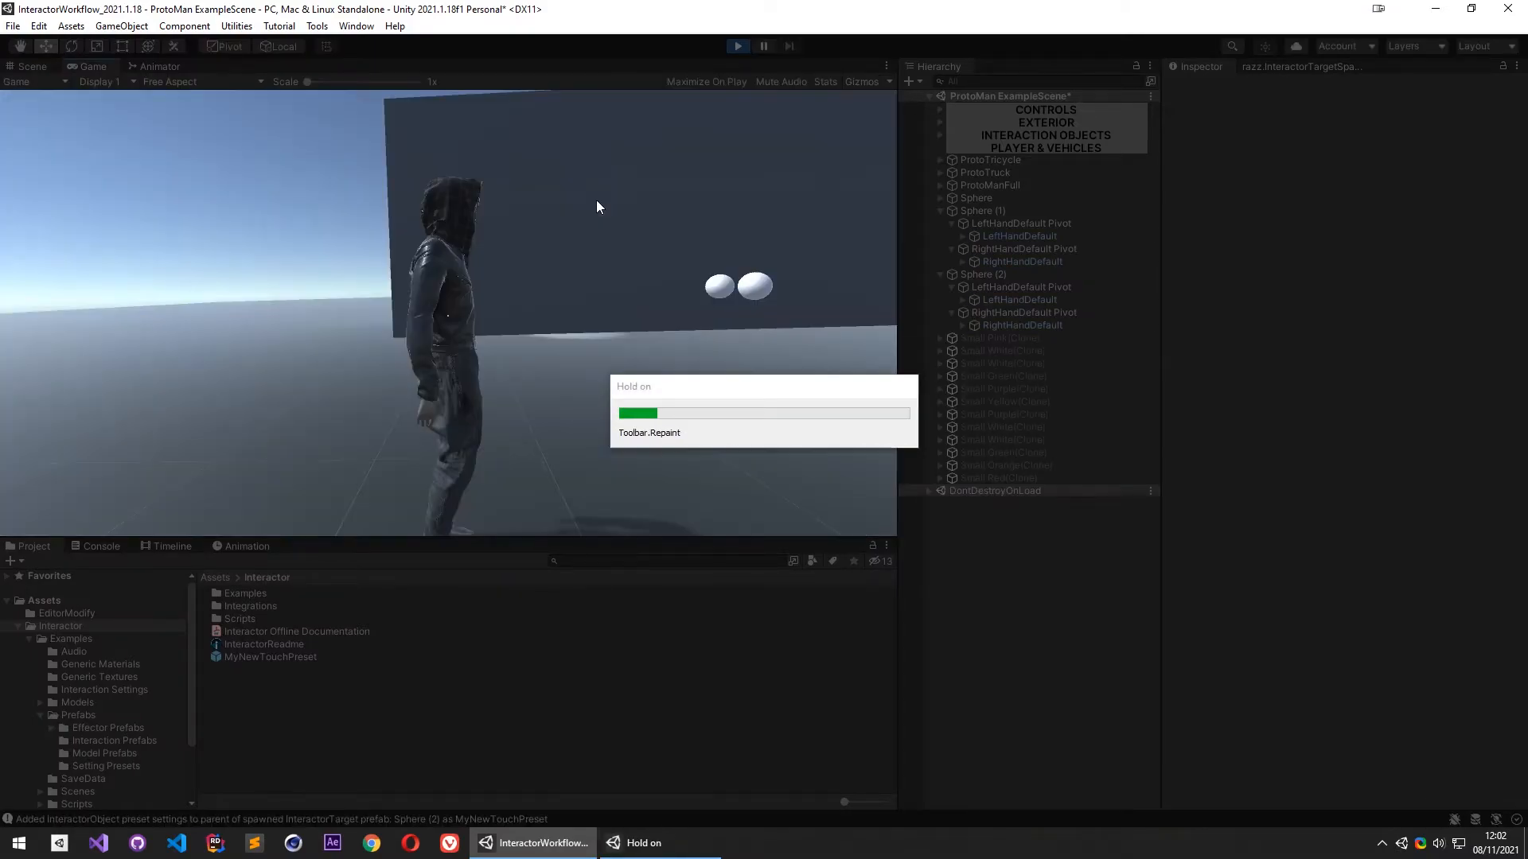
{"action": "left_click", "coordinate": [576, 208]}
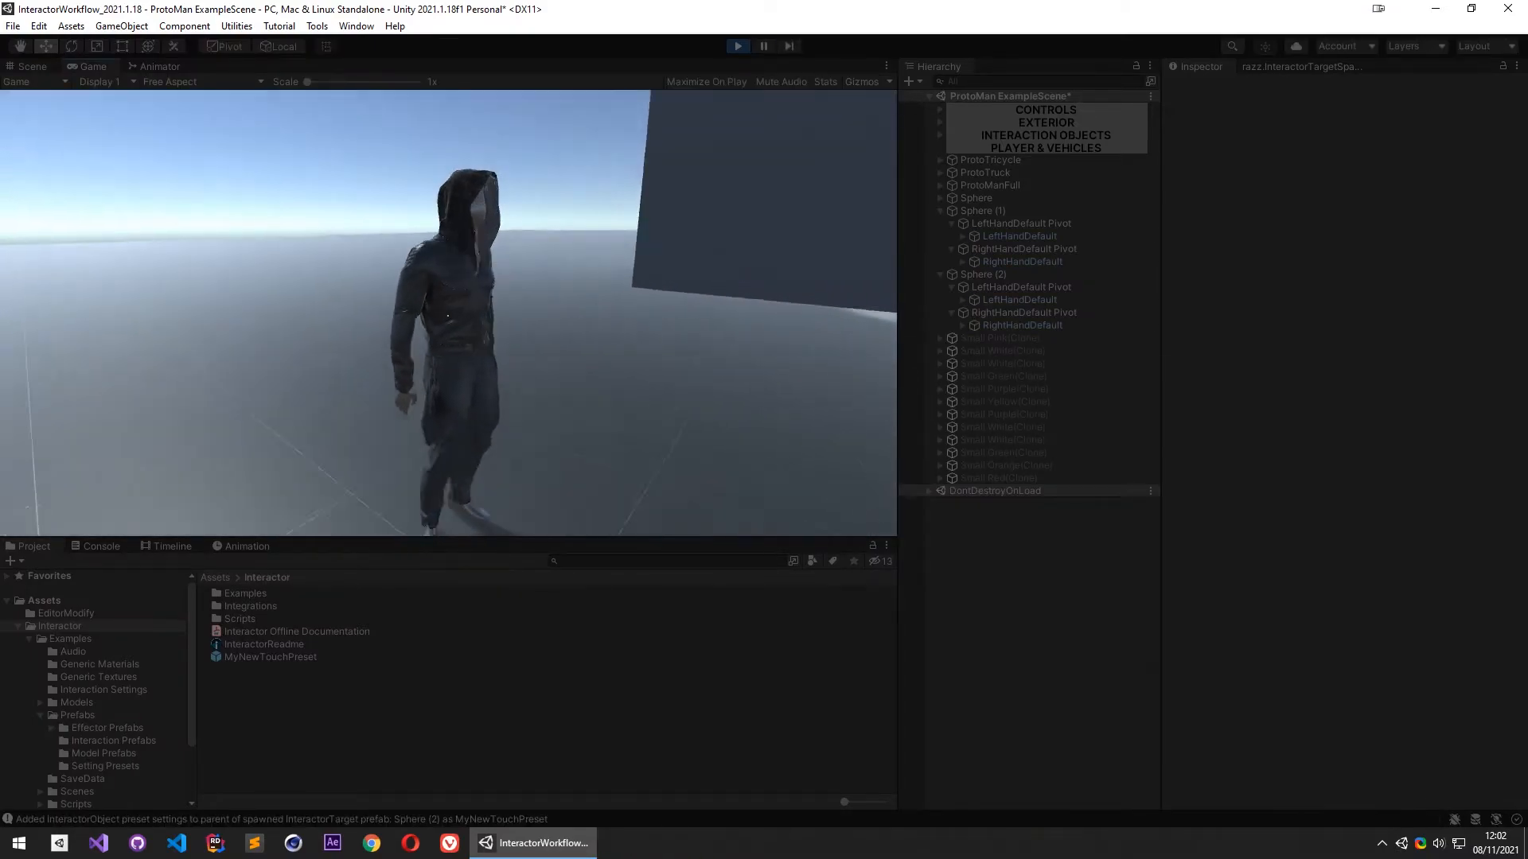
{"action": "key", "text": "w"}
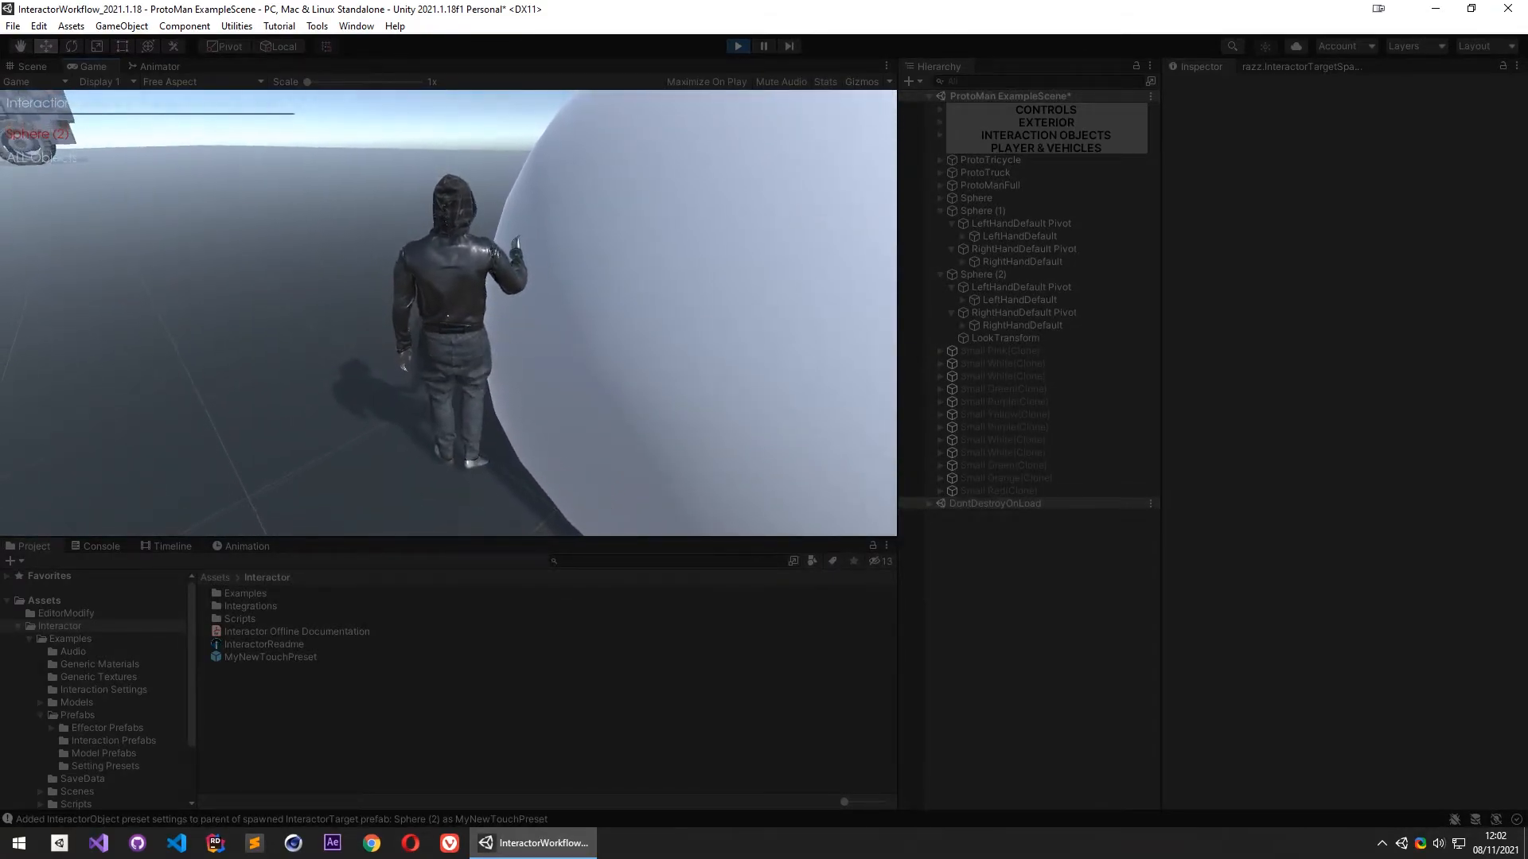
{"action": "key", "text": "w"}
{"action": "key", "text": "w"}
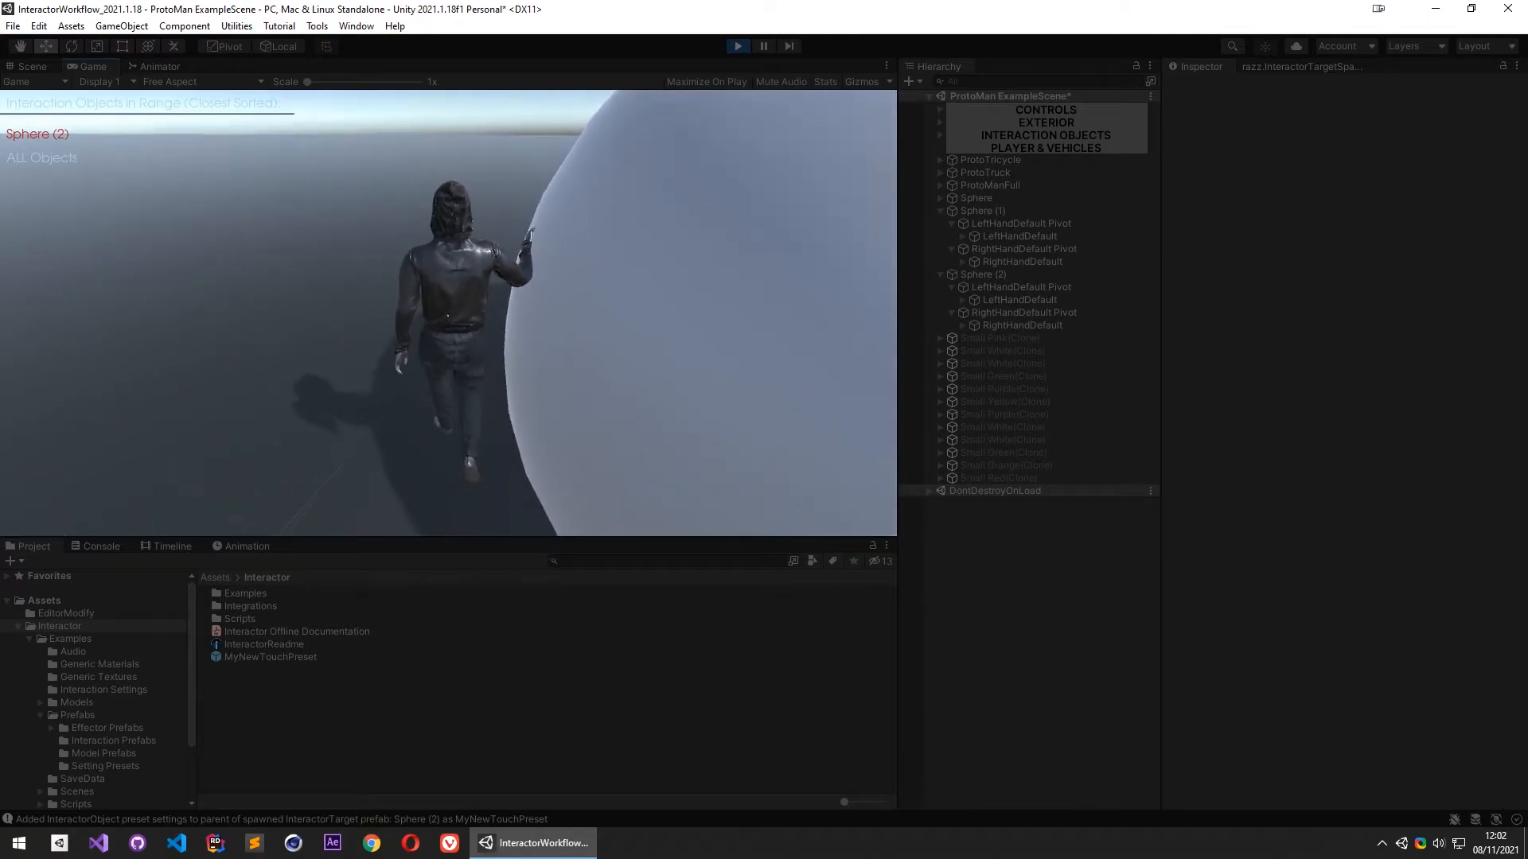
{"action": "key", "text": "w"}
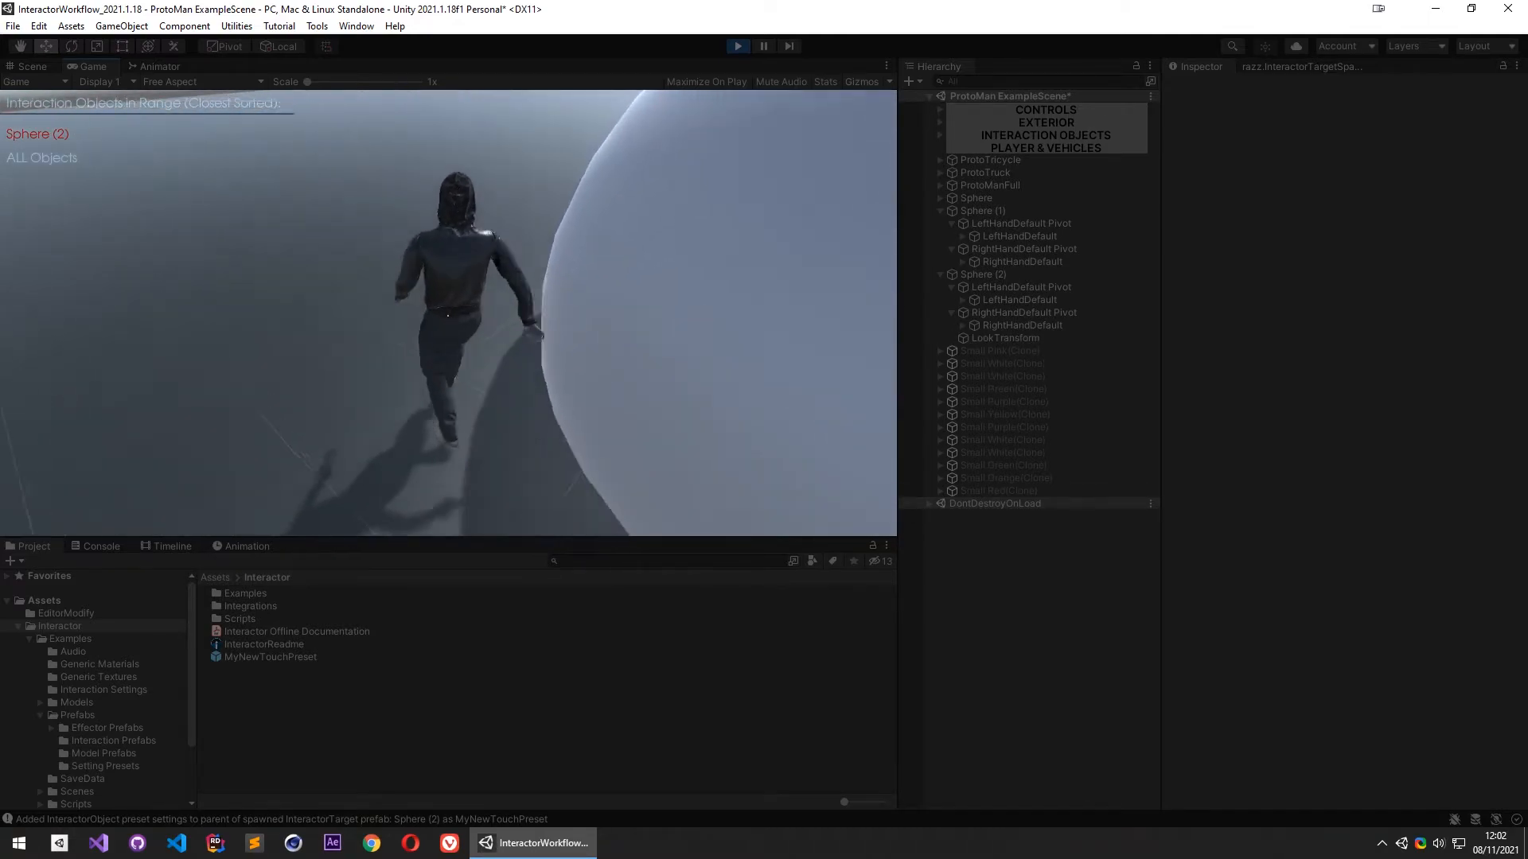
{"action": "key", "text": "w"}
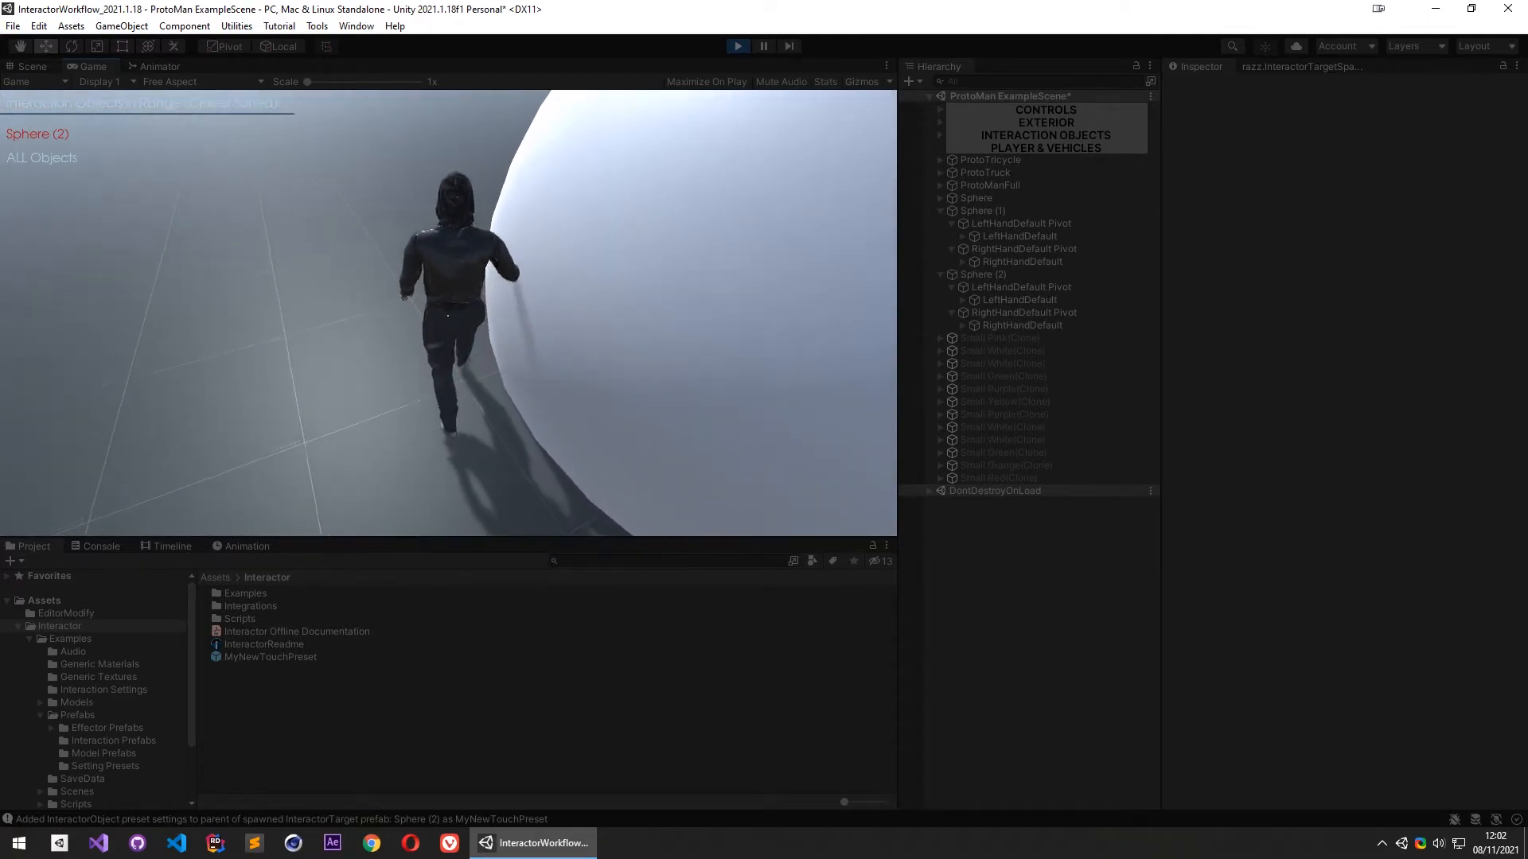
Turn ProtoManFull around and test touching the large sphere with its left hand while moving along it
{"action": "key", "text": "s"}
{"action": "key", "text": "s"}
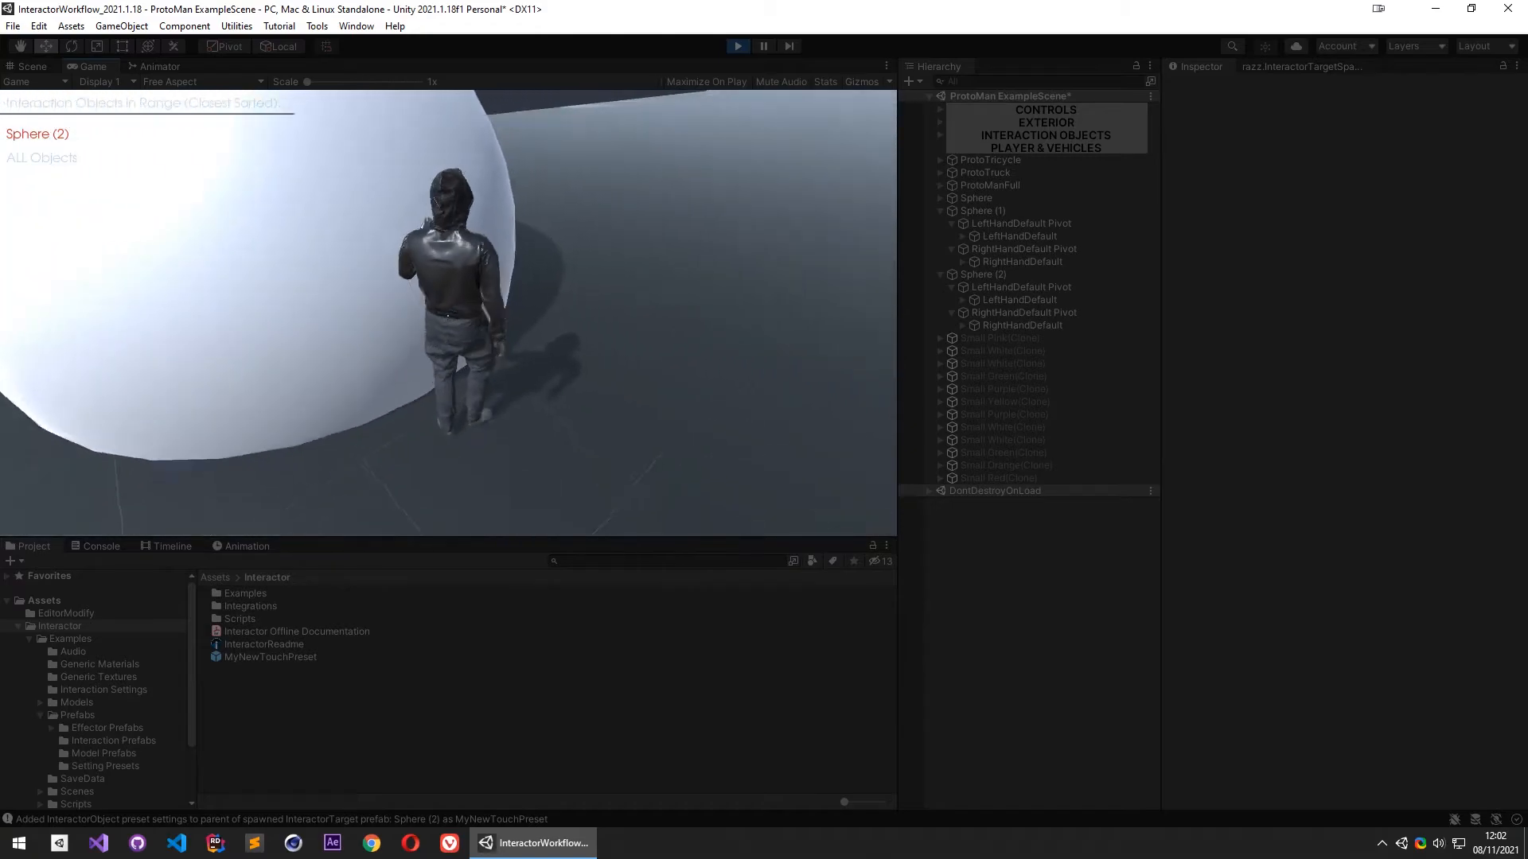
{"action": "key", "text": "w"}
{"action": "key", "text": "w"}
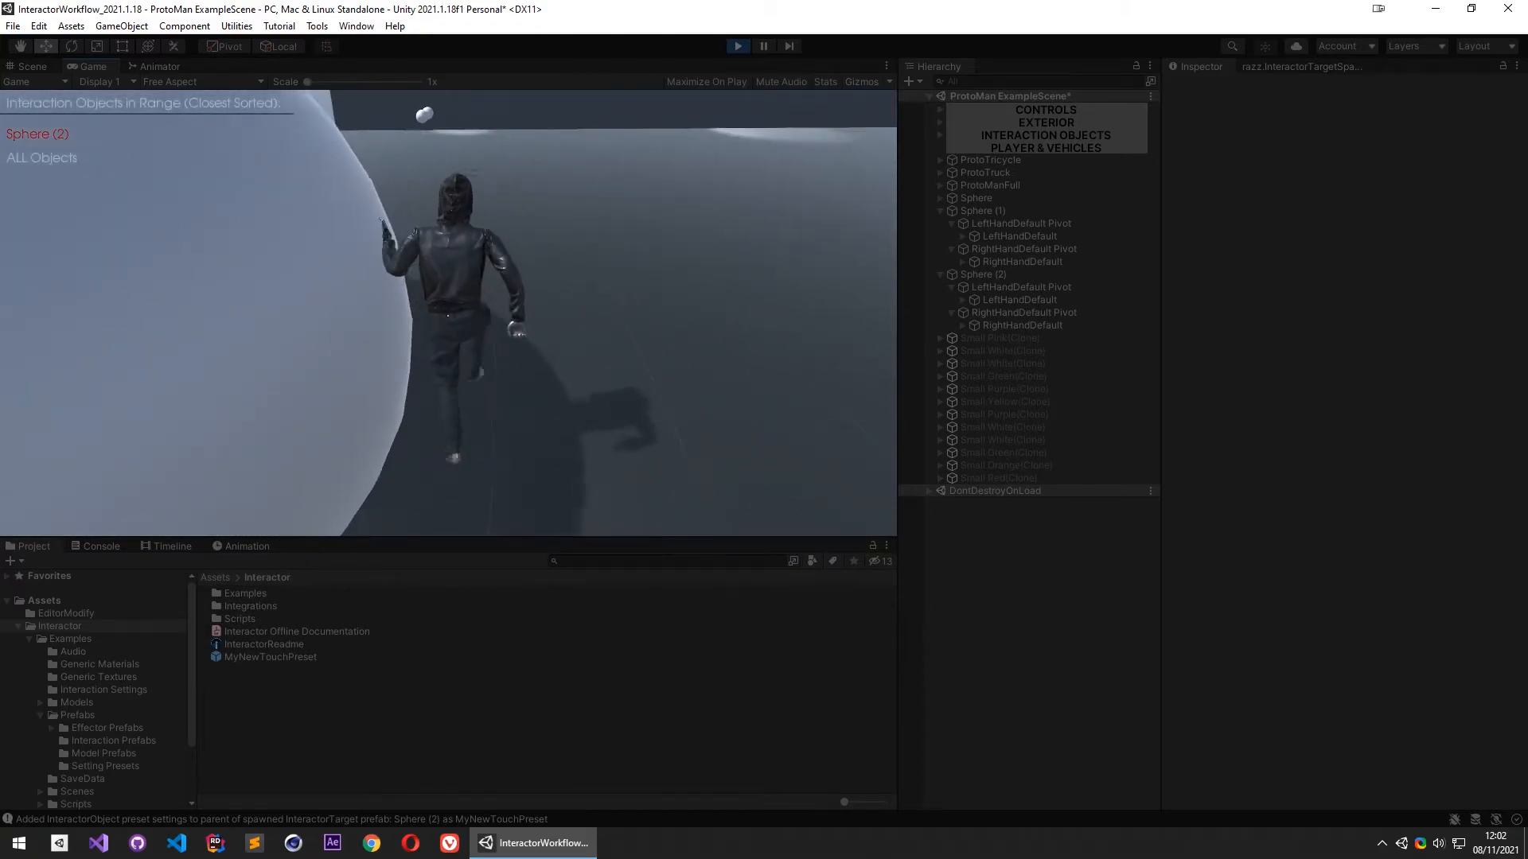
{"action": "key", "text": "w"}
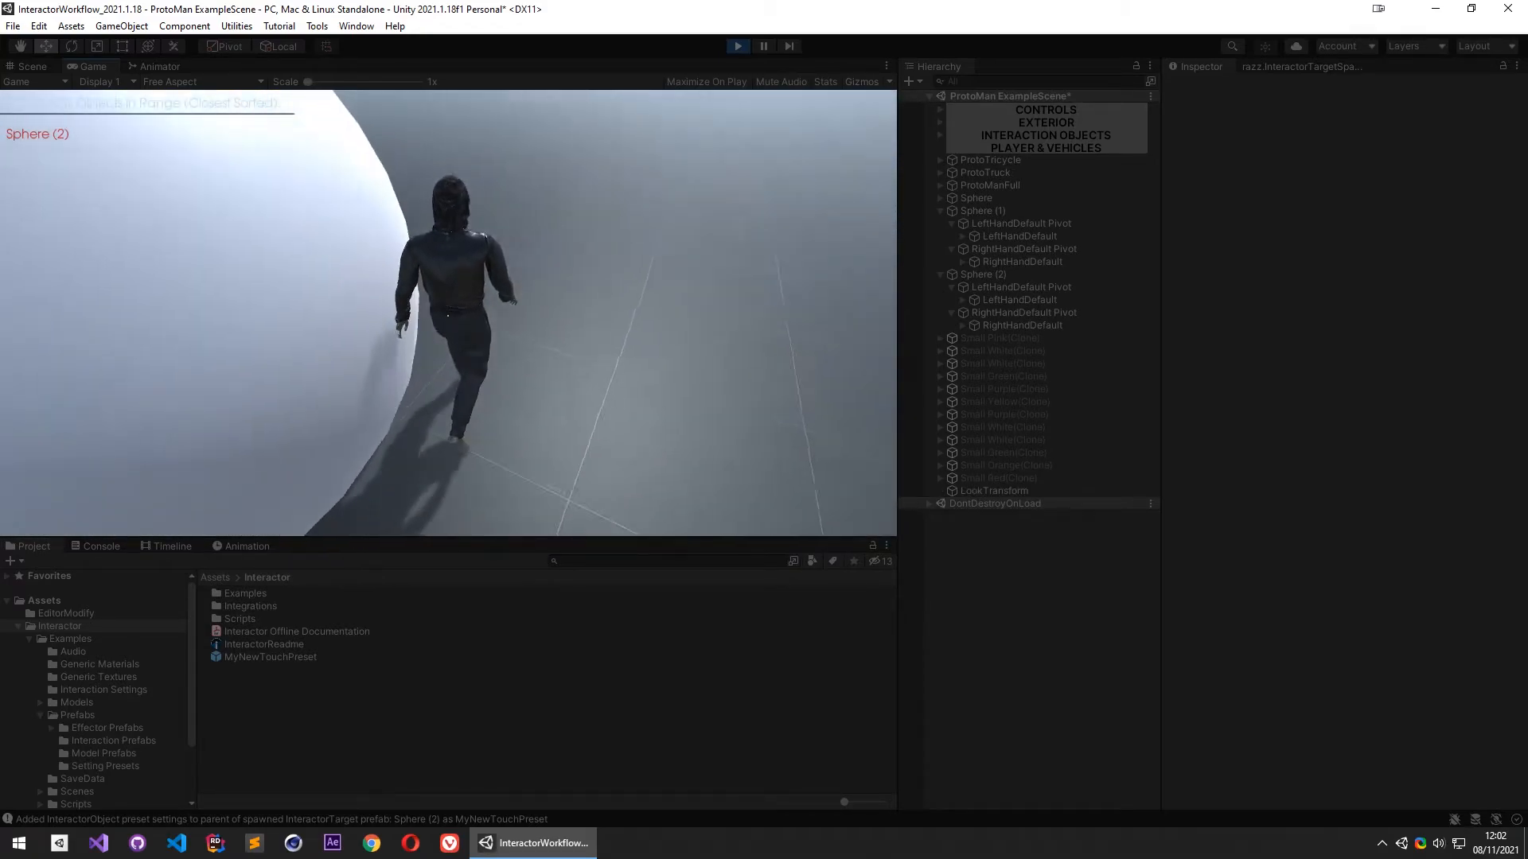
{"action": "key", "text": "w"}
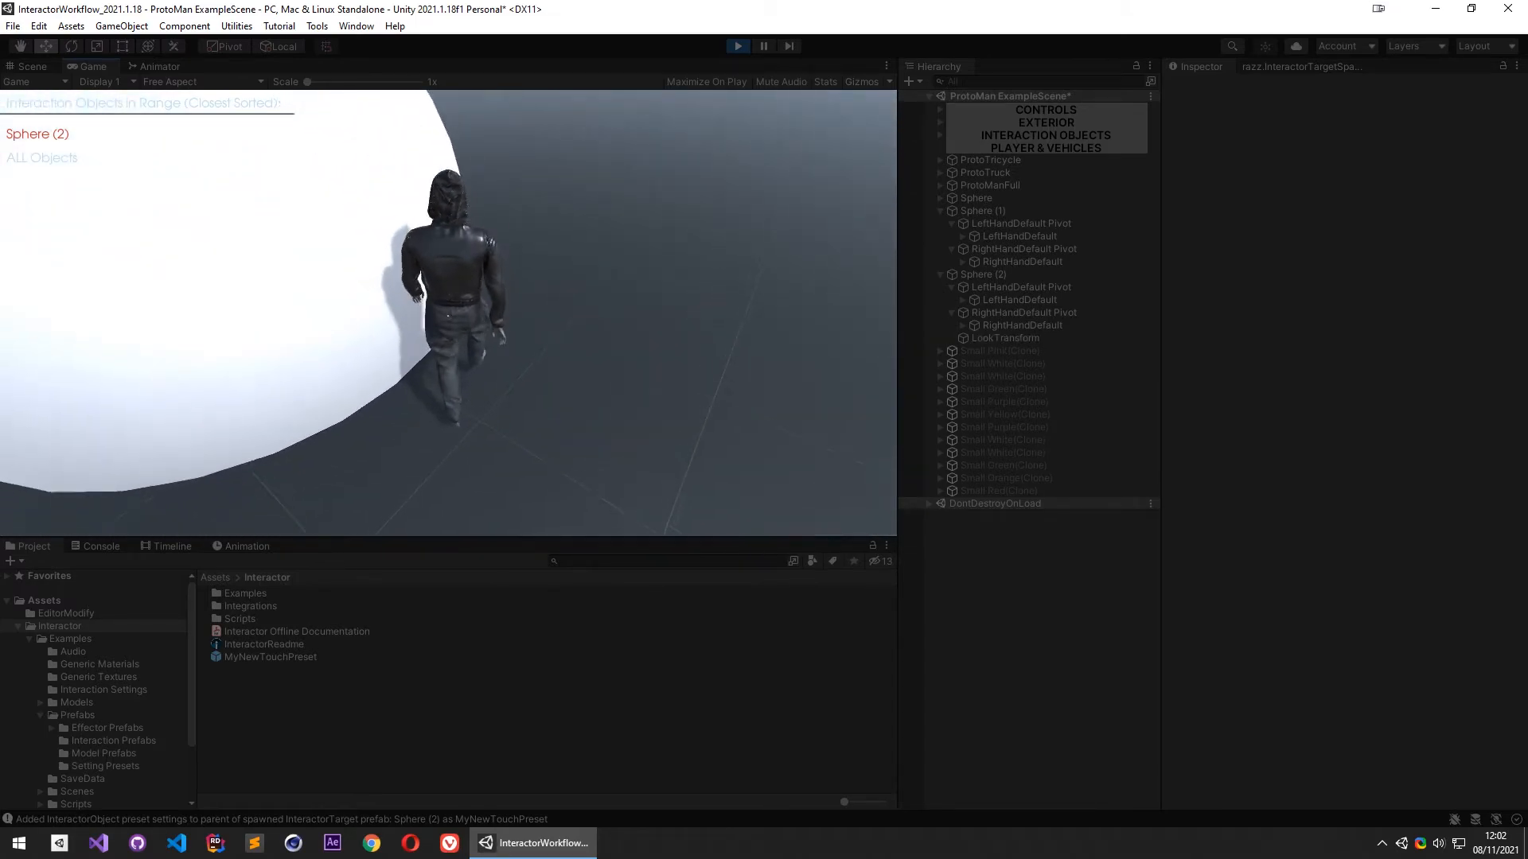
{"action": "key", "text": "w"}
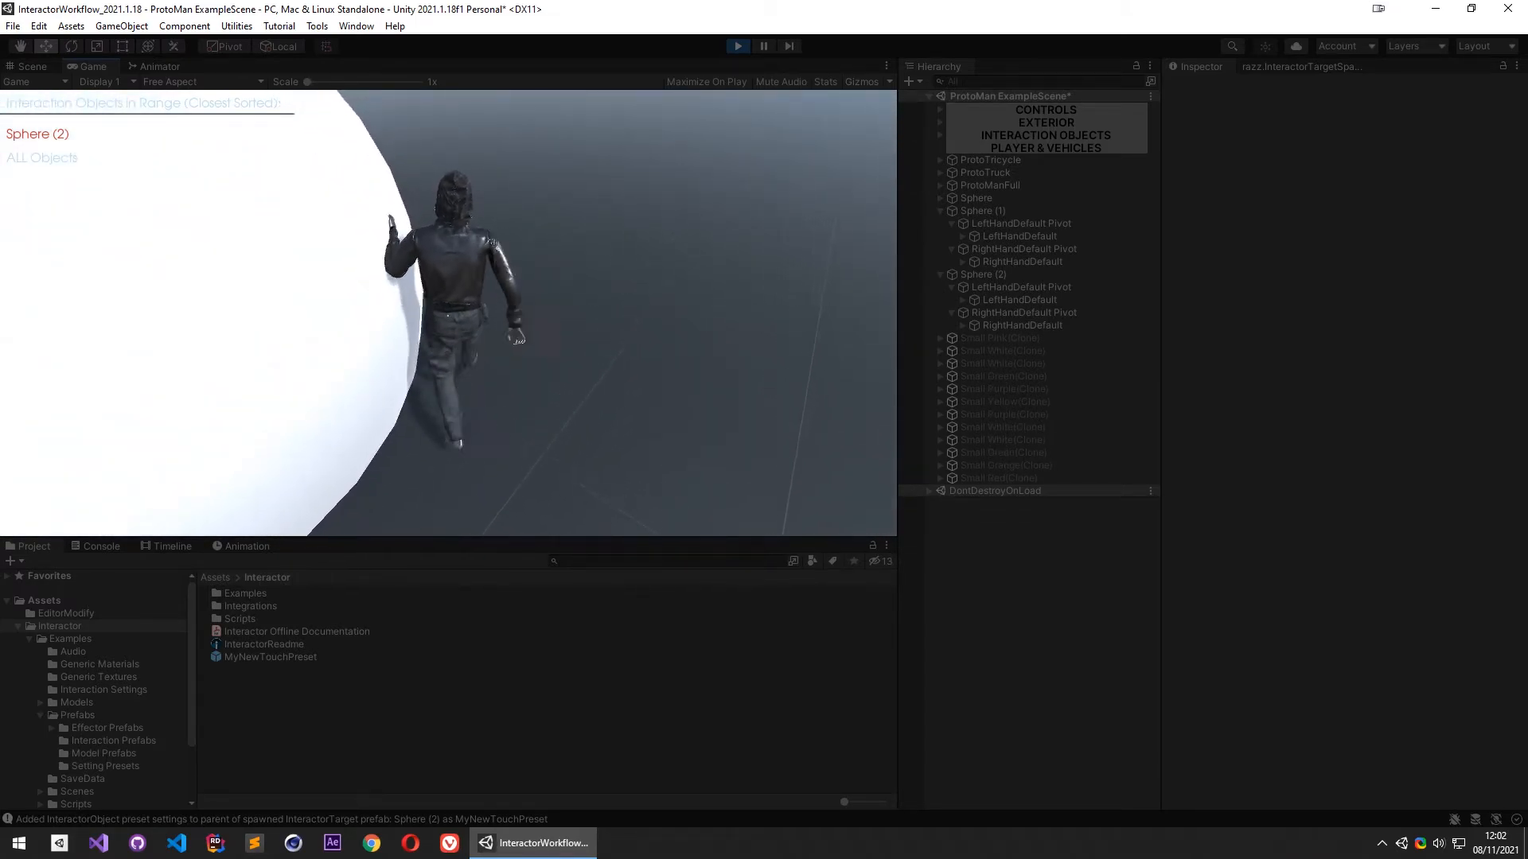
{"action": "key", "text": "w"}
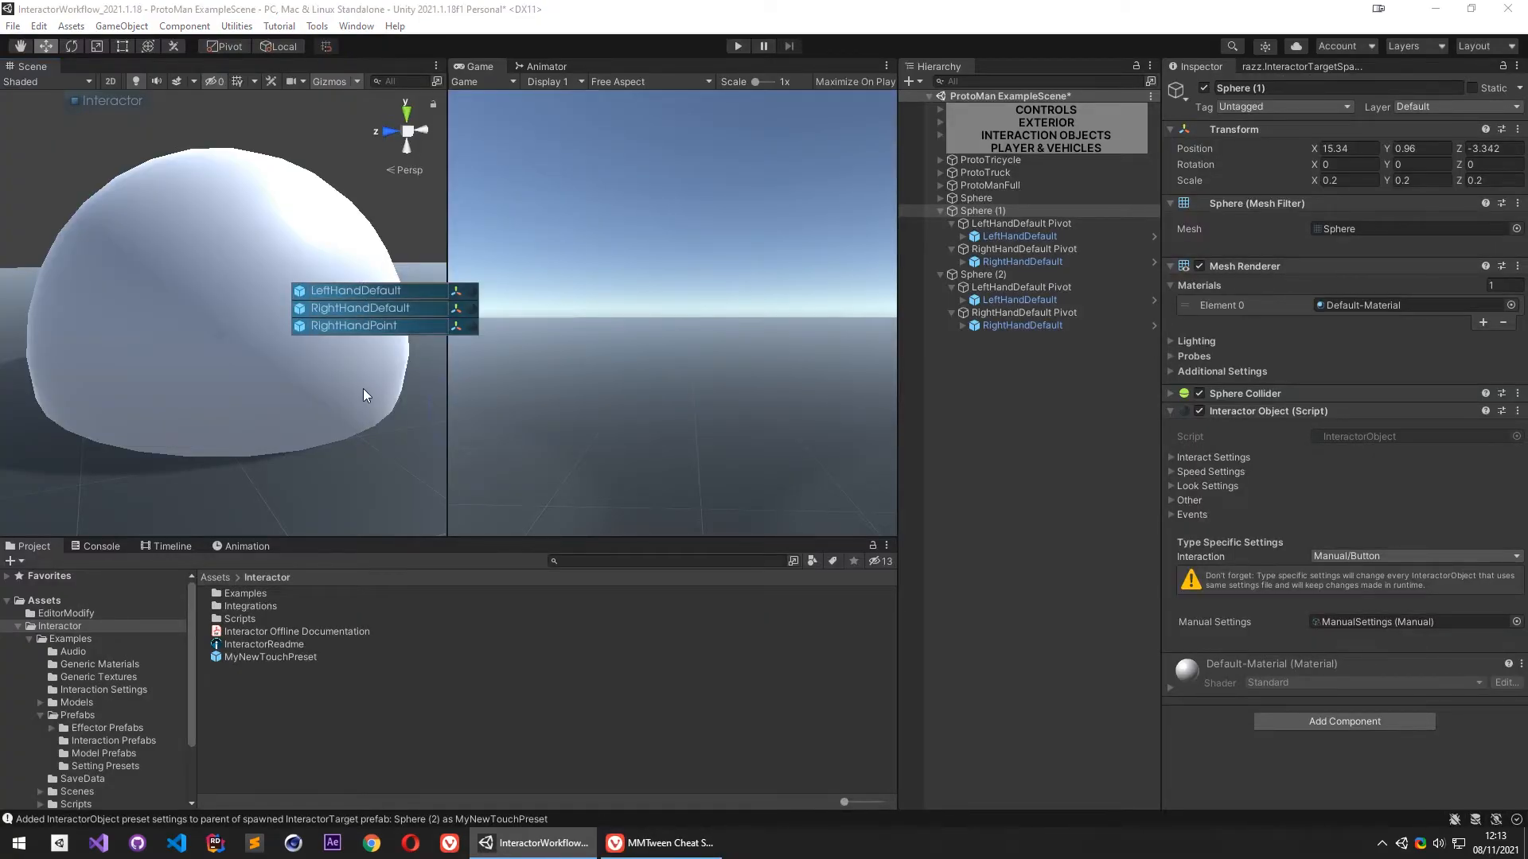
Show the Interactor spawn settings in the scene view again and enable Add Components
{"action": "right_click_drag", "start_coordinate": [361, 362], "coordinate": [376, 390]}
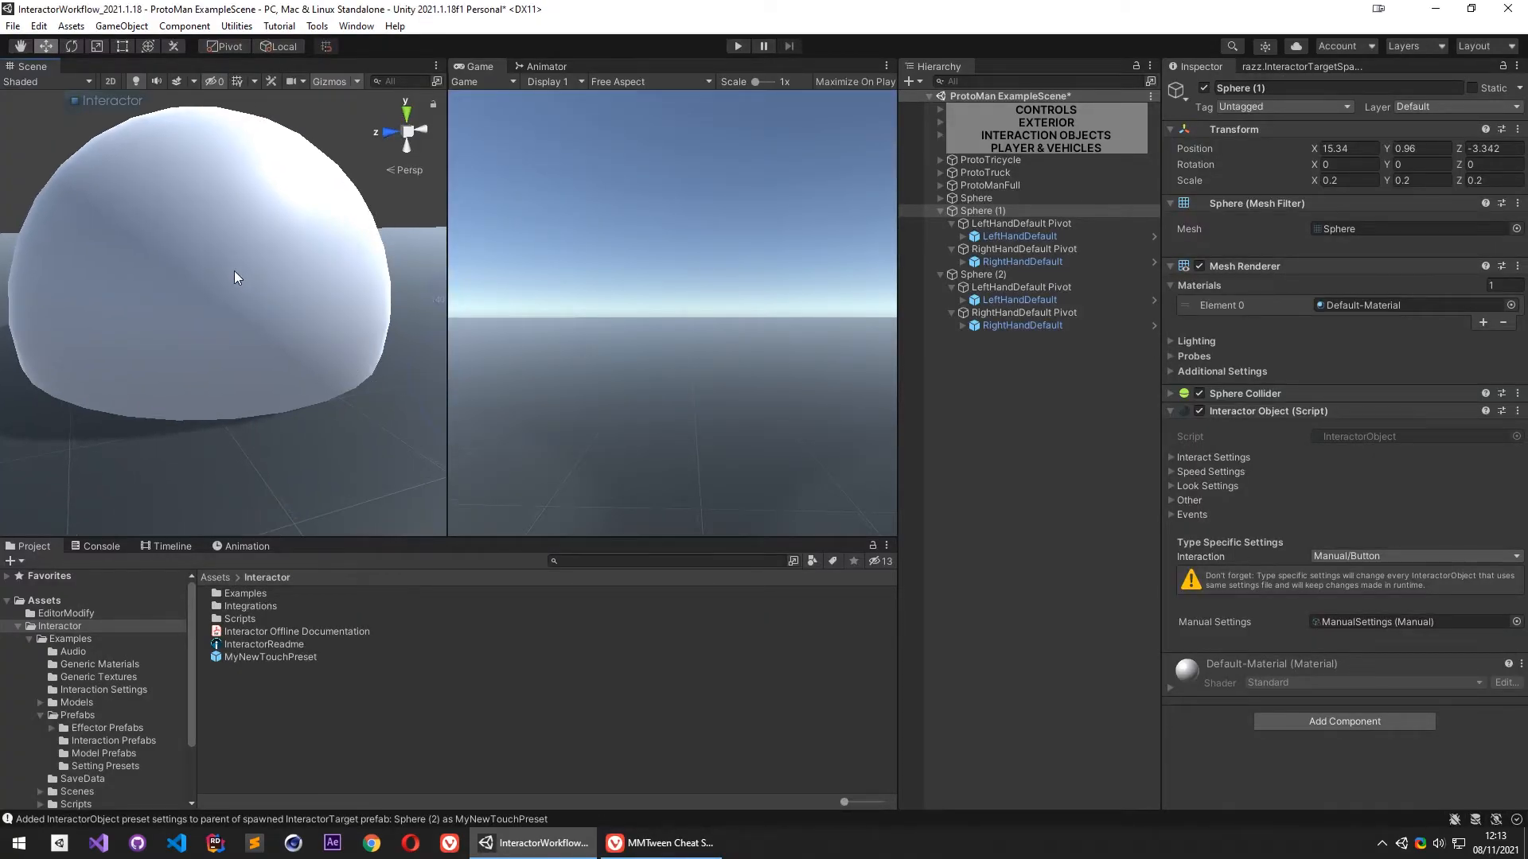
{"action": "left_click", "coordinate": [75, 100]}
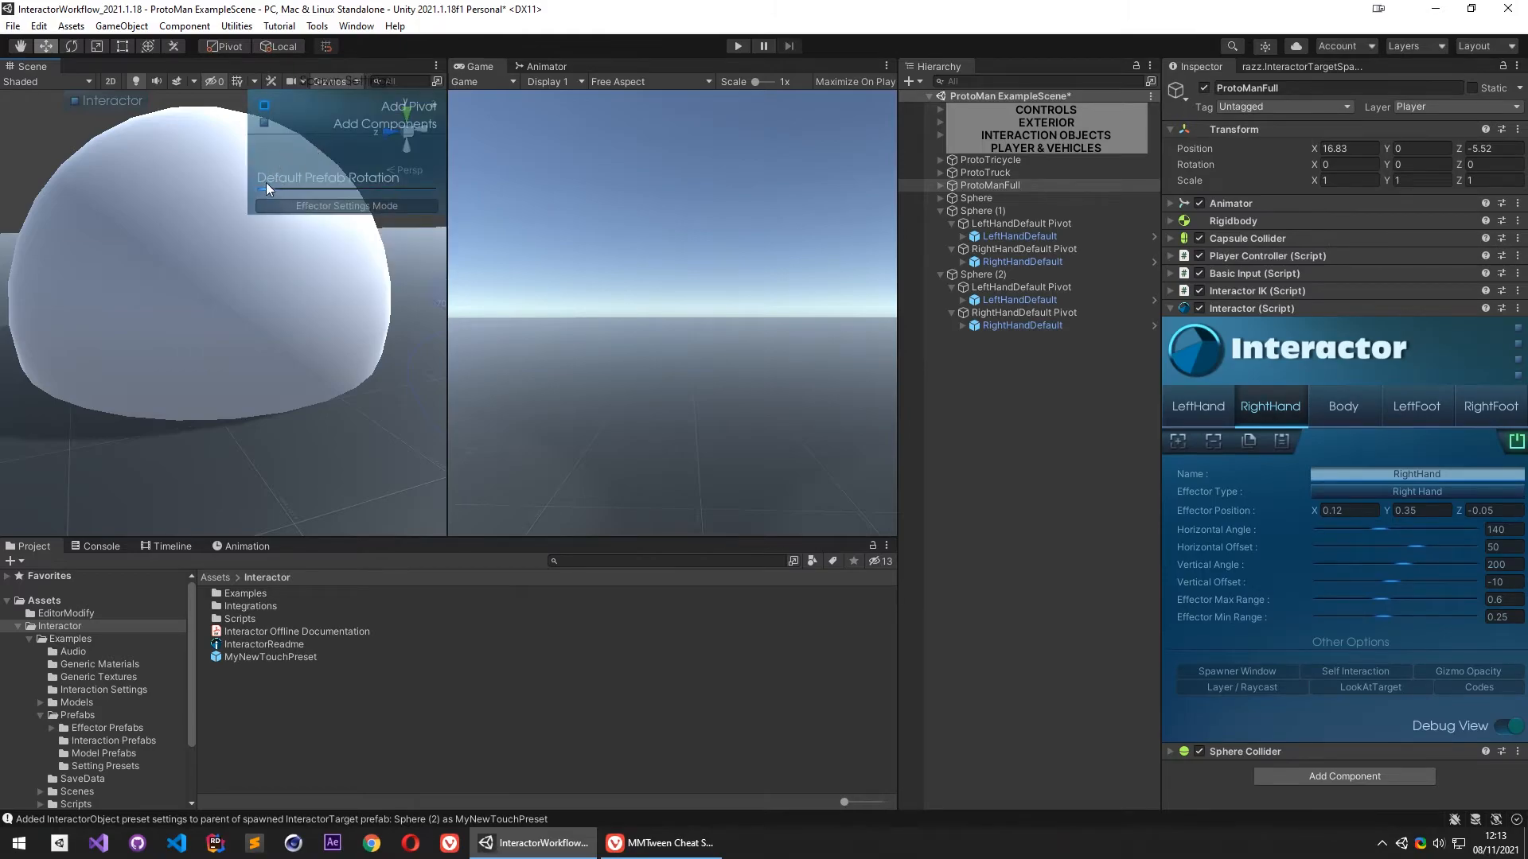
{"action": "left_click", "coordinate": [274, 122]}
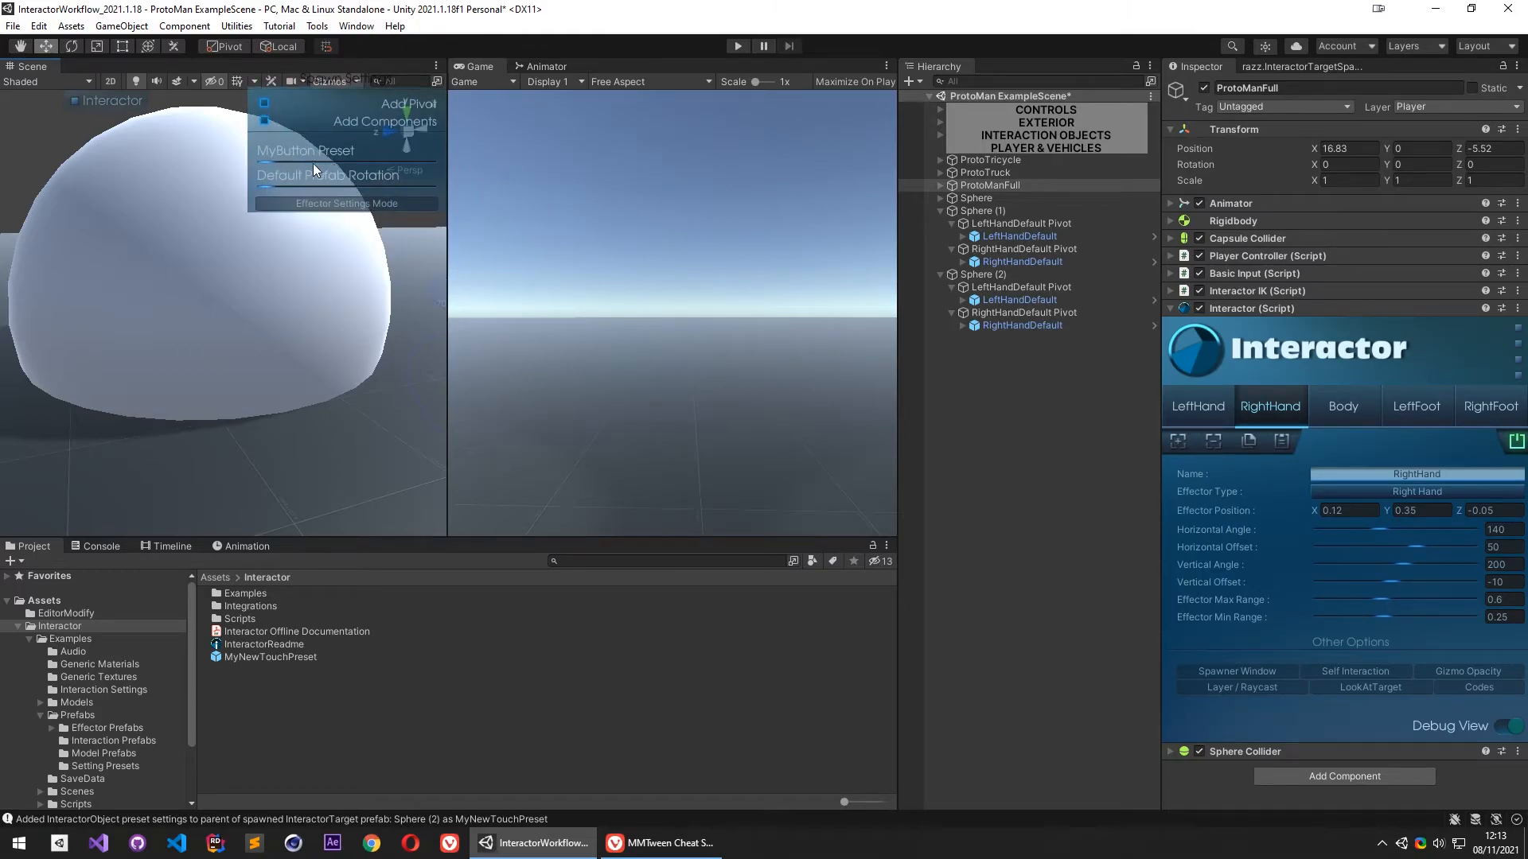
Replace the spawner's save data with a new save file named InteractorPrefabList2.asset in the Assets folder
{"action": "left_click", "coordinate": [1325, 67]}
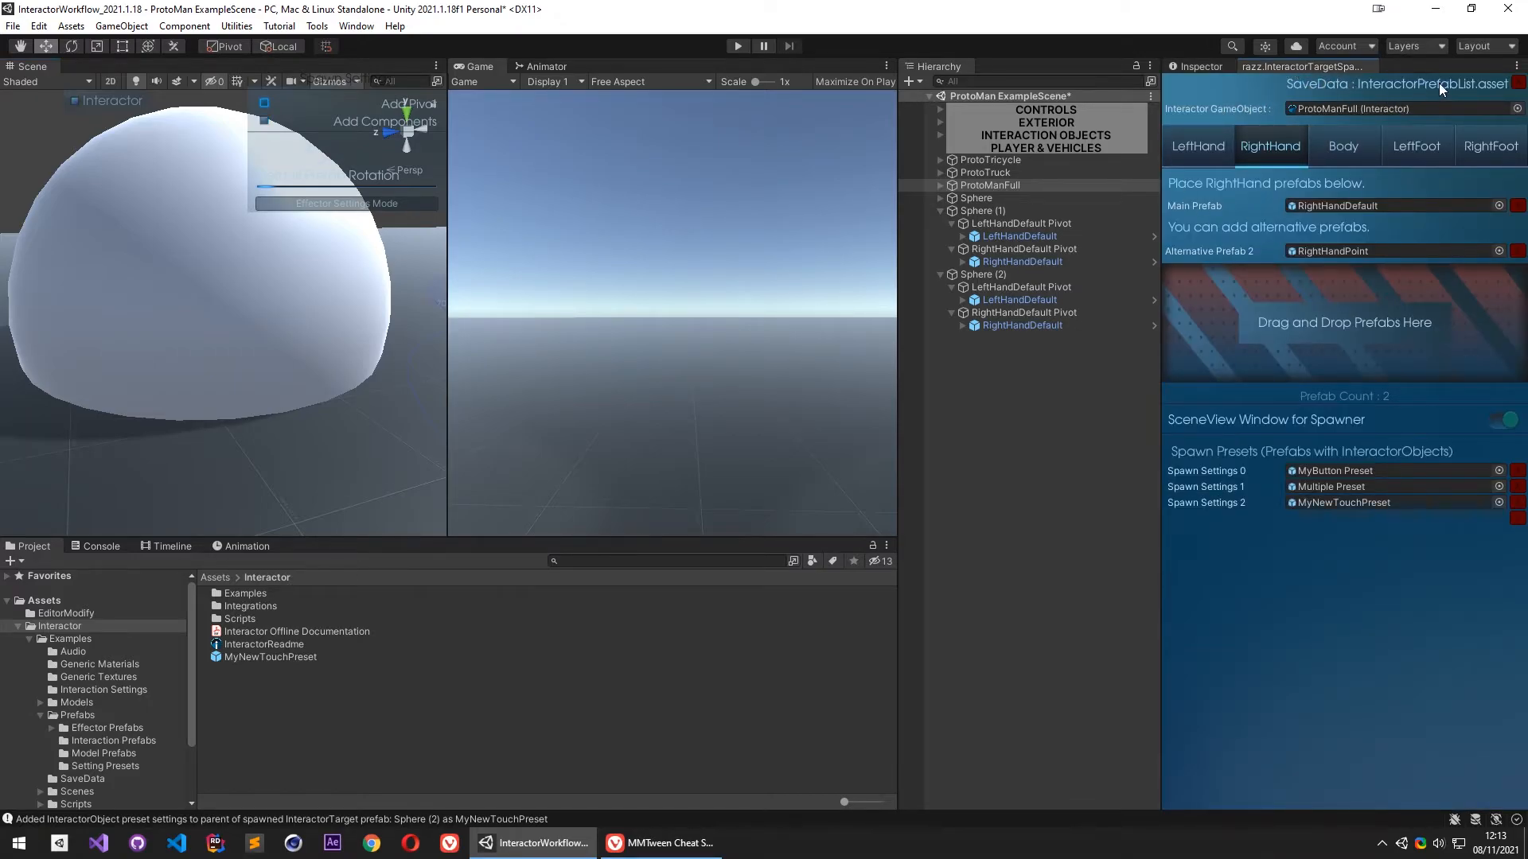
{"action": "left_click", "coordinate": [1517, 85]}
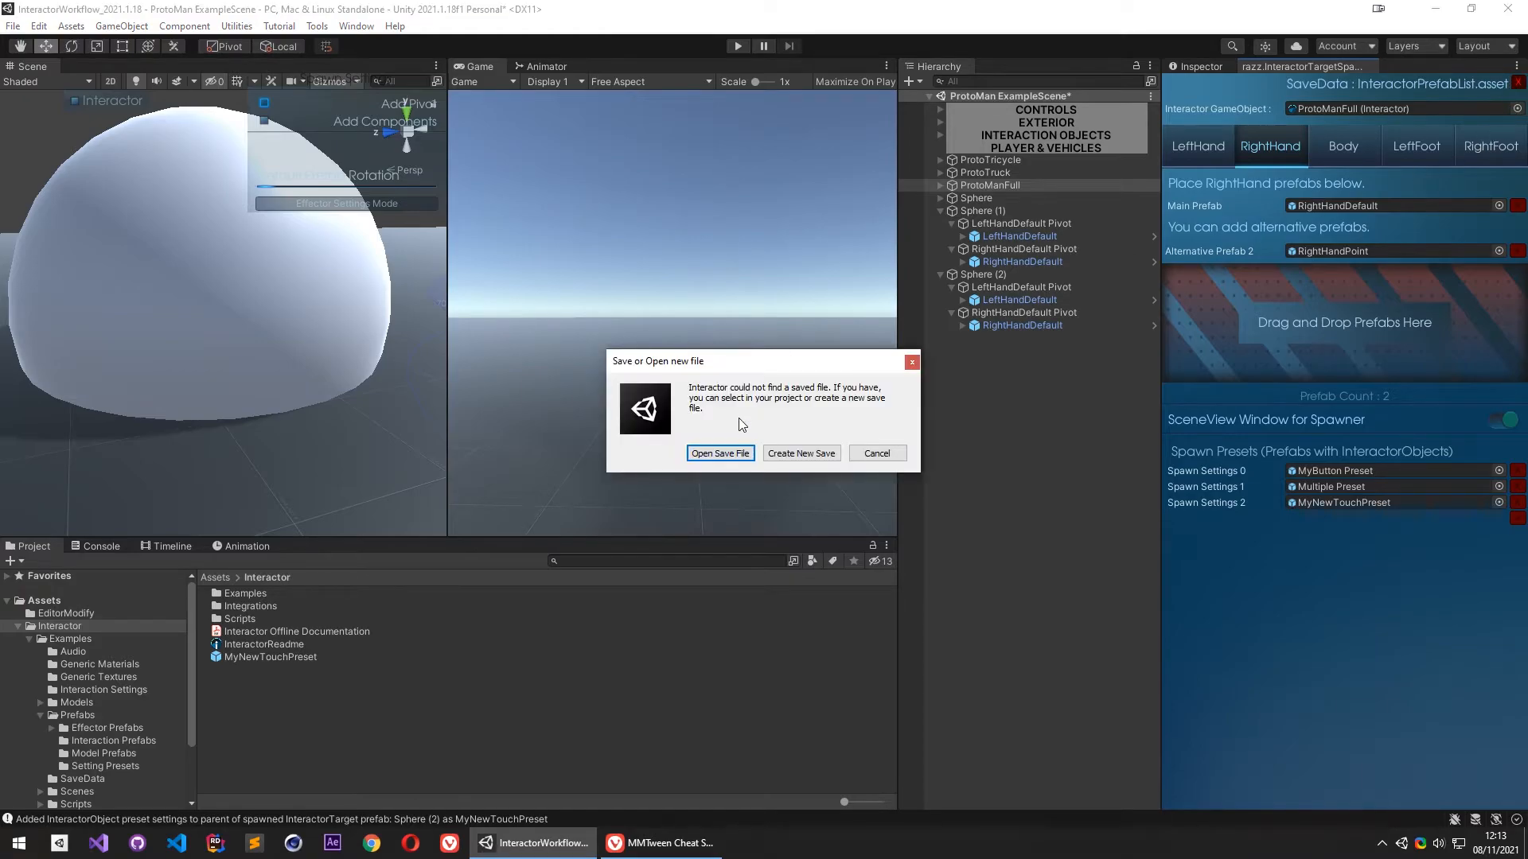
{"action": "left_click", "coordinate": [790, 452]}
{"action": "left_click", "coordinate": [393, 562]}
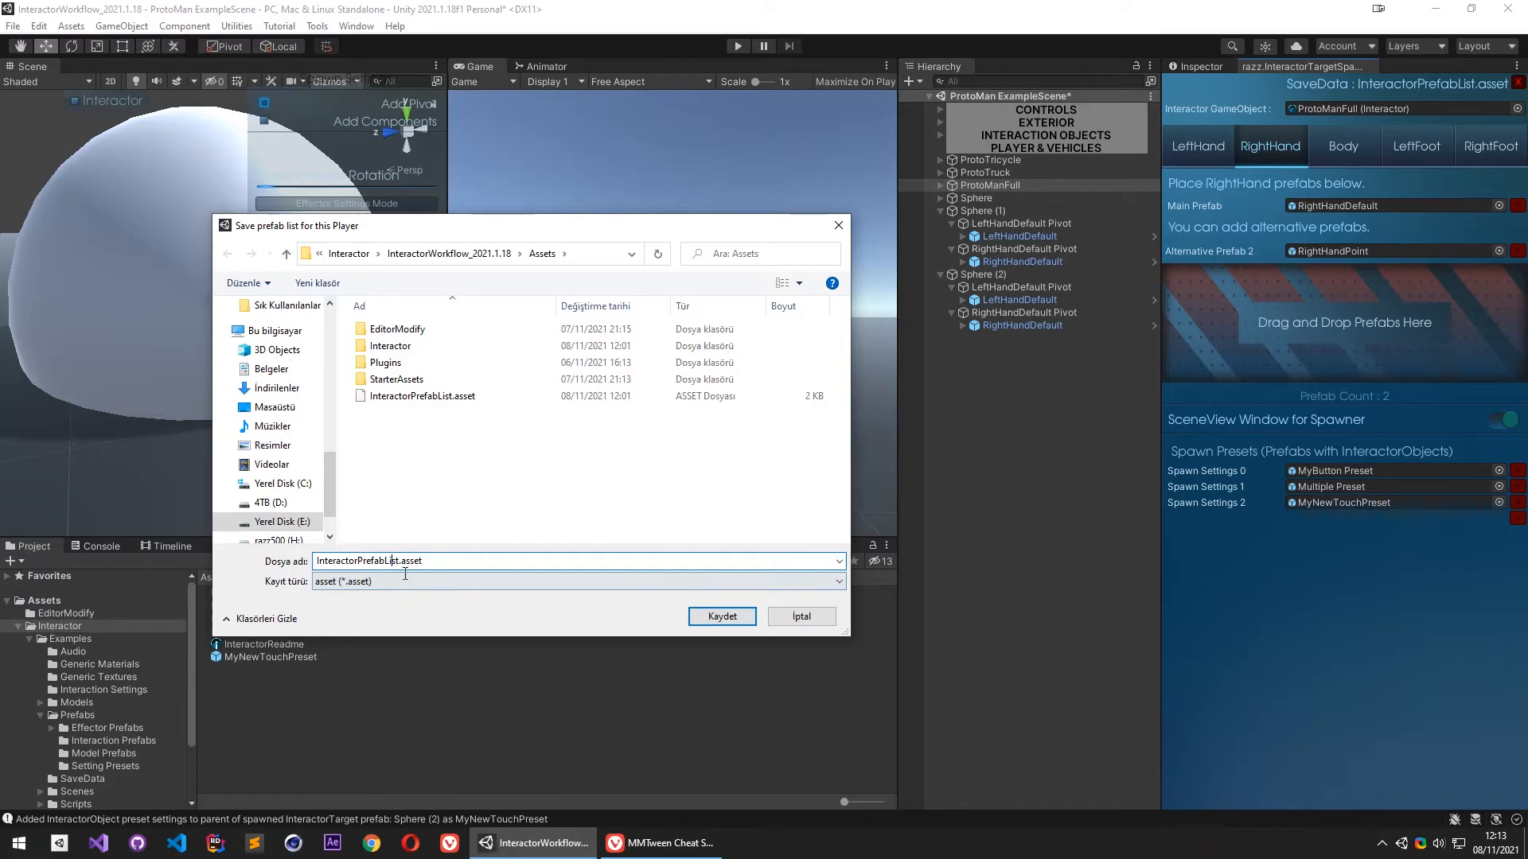
{"action": "type", "text": "2"}
{"action": "left_click", "coordinate": [694, 618]}
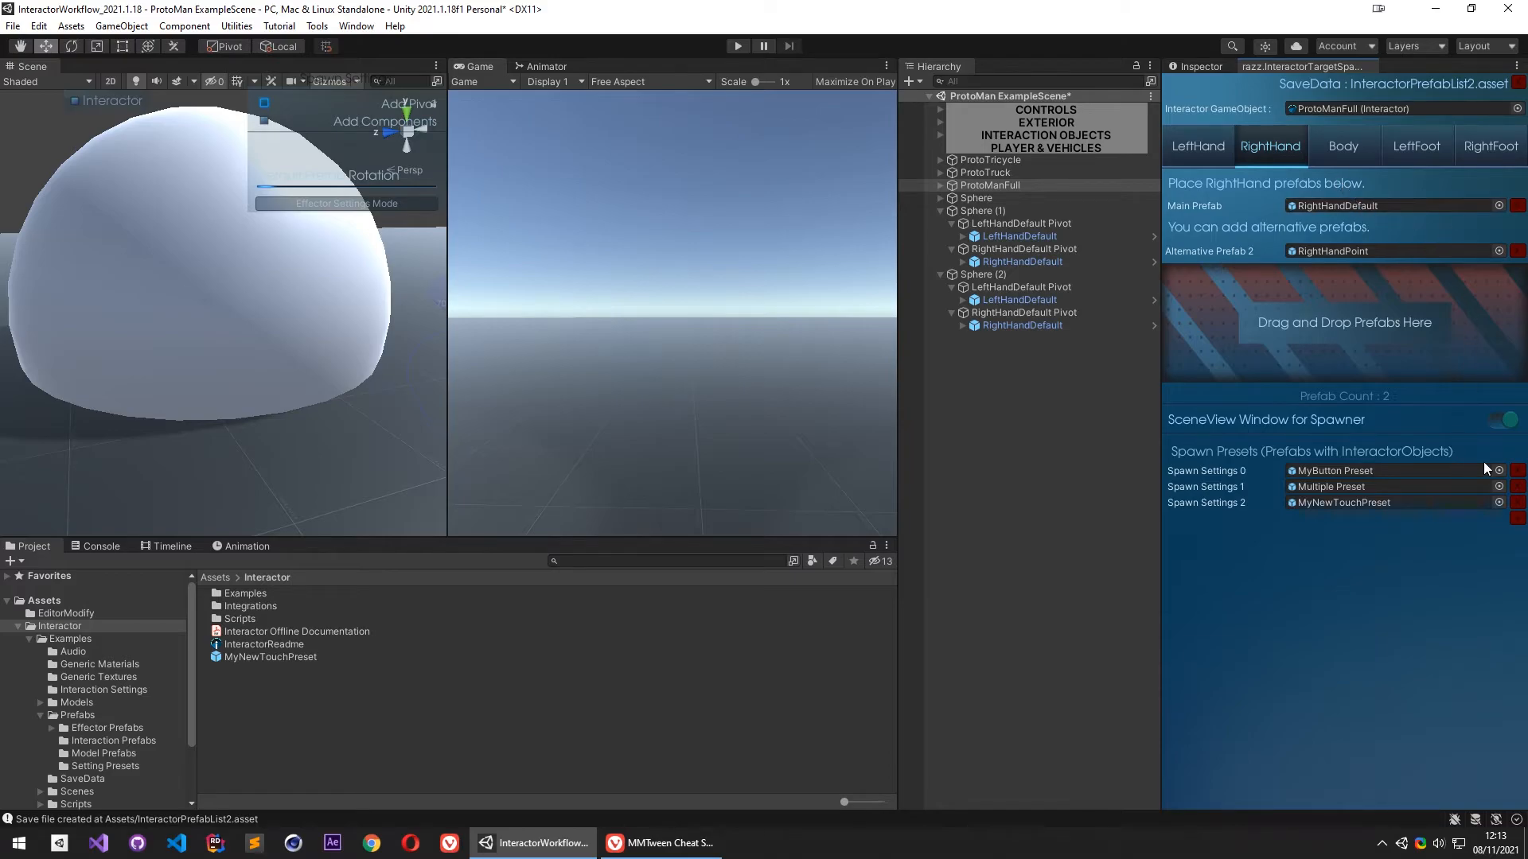
Remove the RightHandPoint alternative prefab from the RightHand list and display the LeftHand prefab list
{"action": "left_click", "coordinate": [1517, 252]}
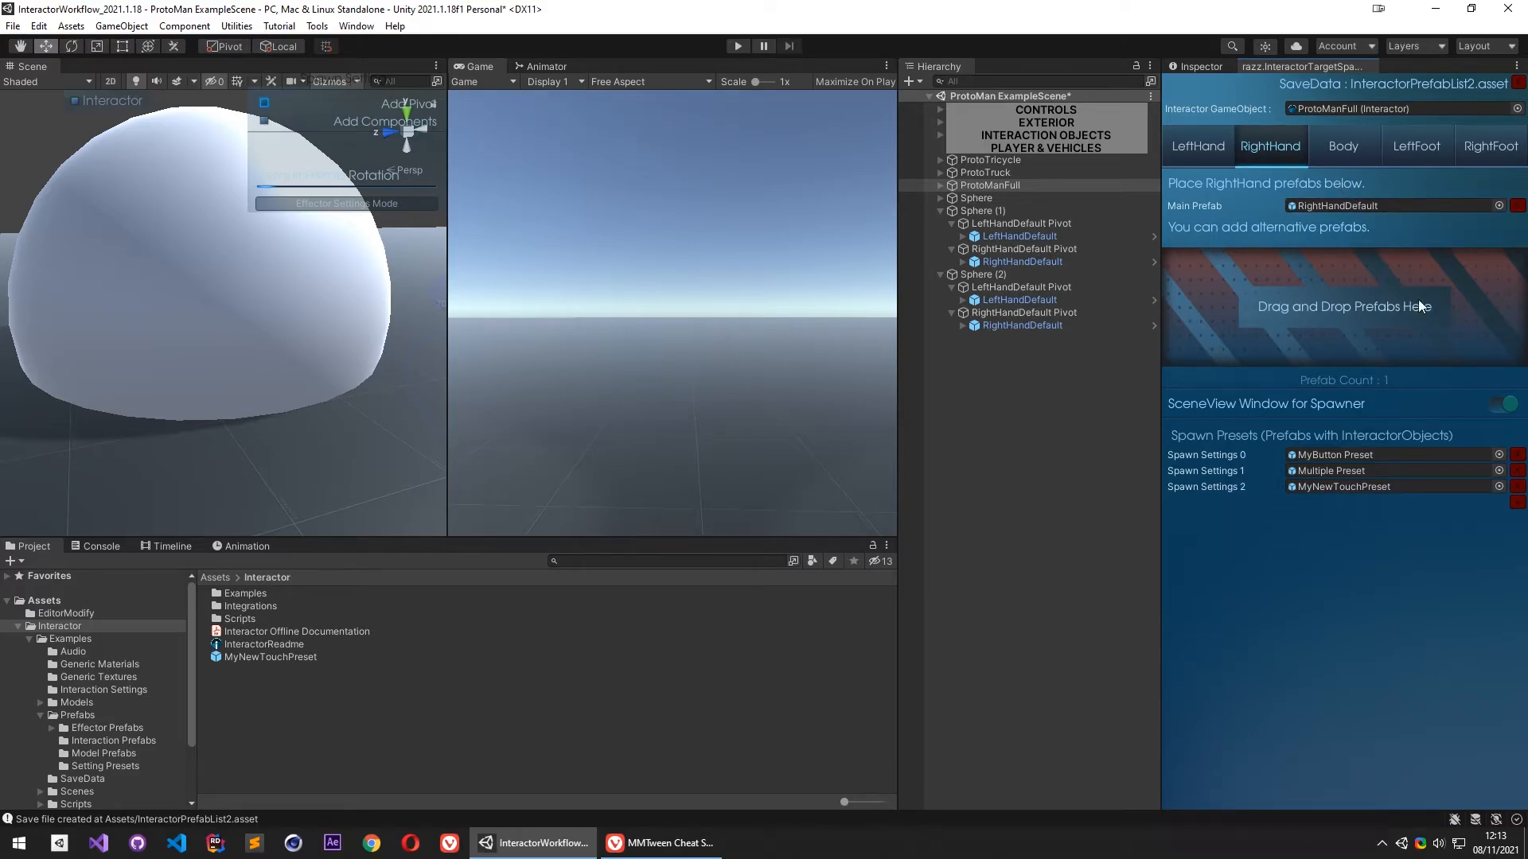
{"action": "left_click", "coordinate": [1198, 147]}
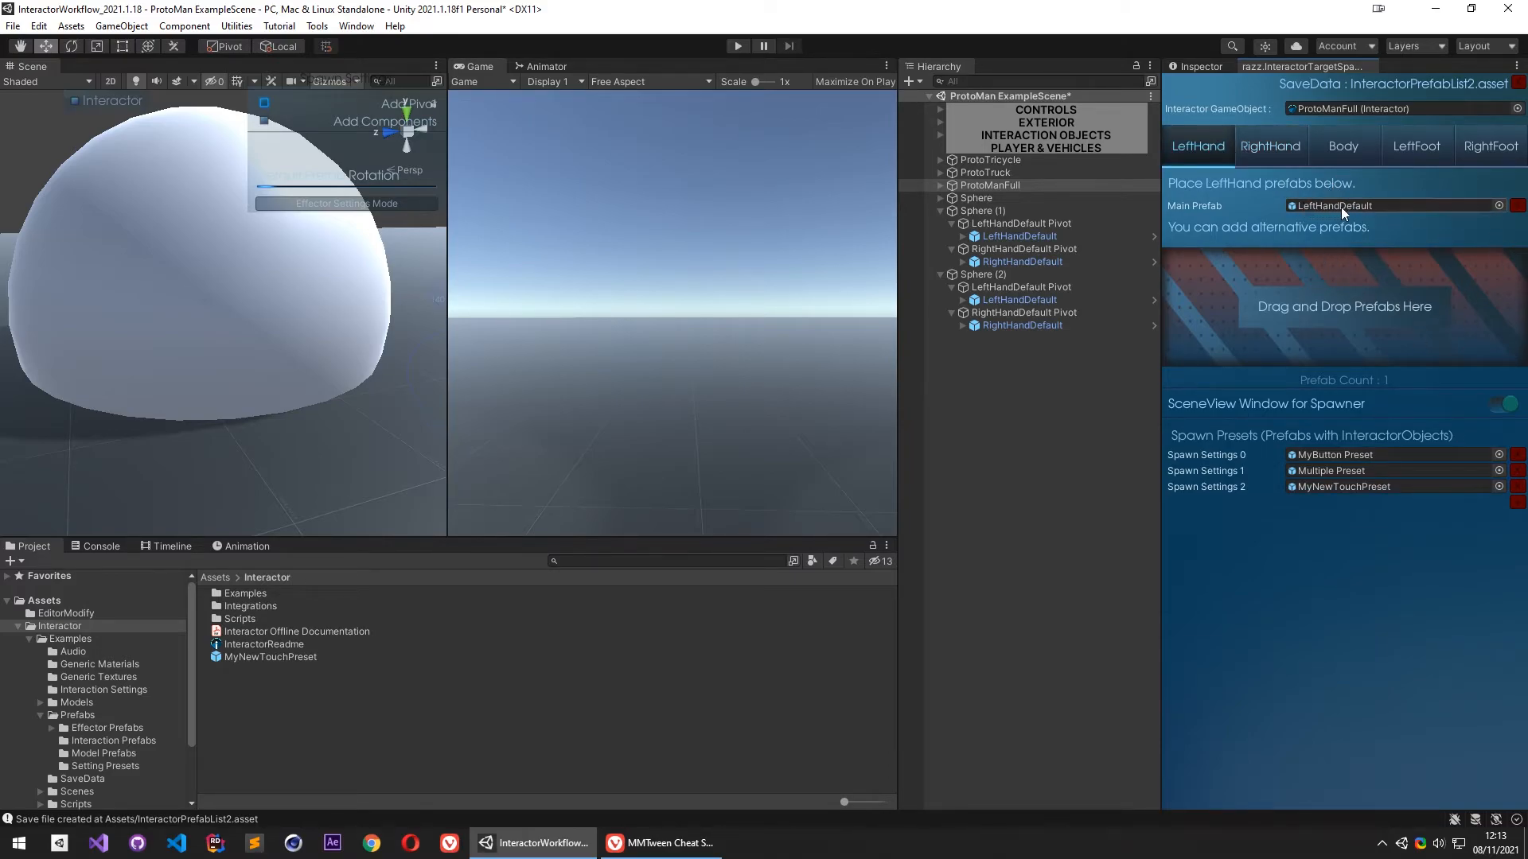
Remove the MyNewTouchPreset spawn preset from the InteractorPrefabList2 save data and check the hand prefabs offered for spawning in the scene
{"action": "left_click", "coordinate": [1517, 487]}
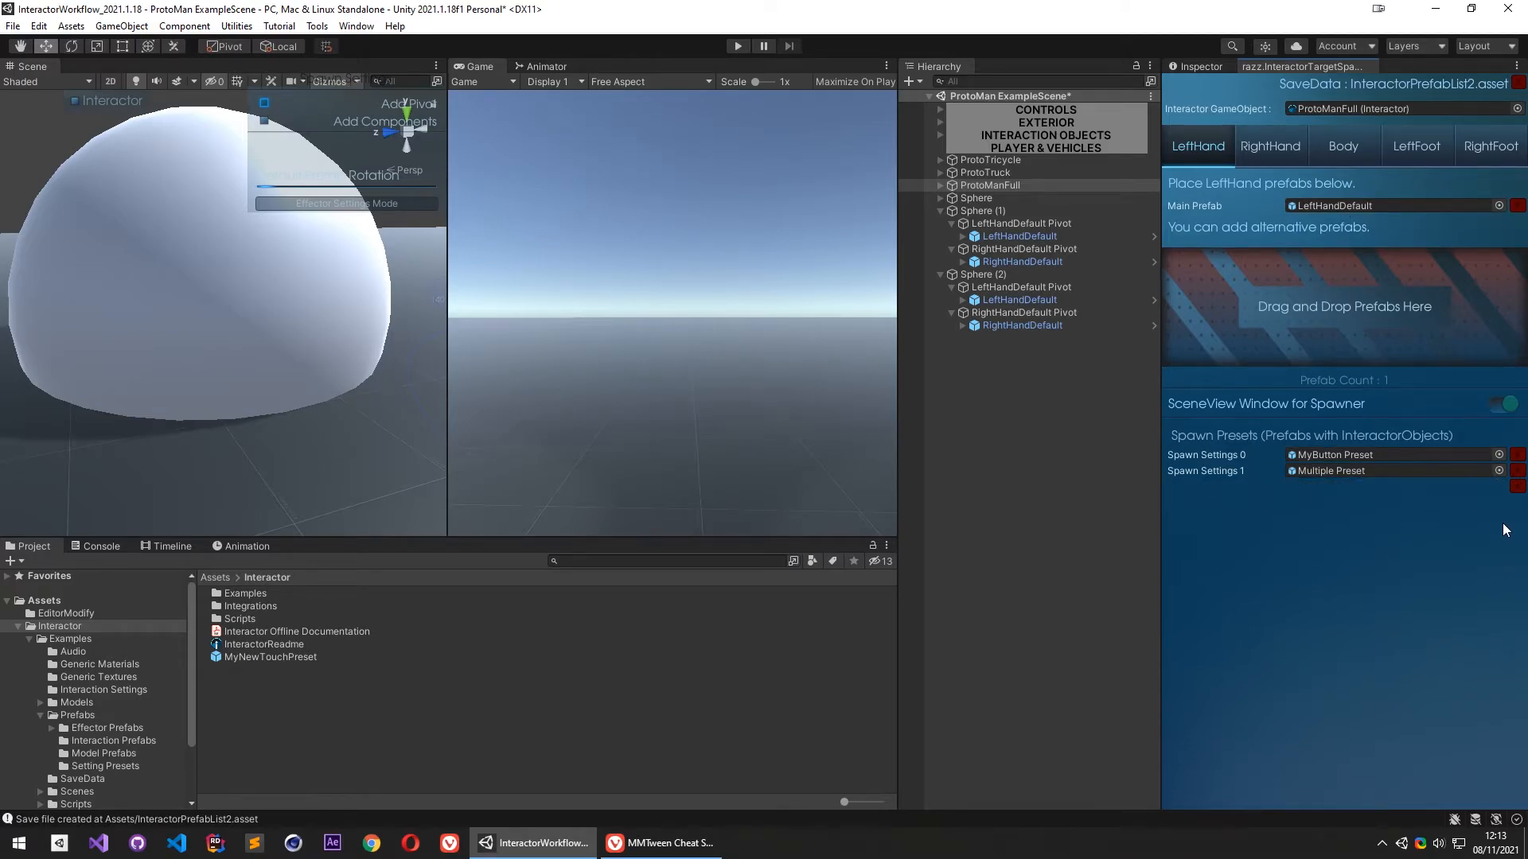
{"action": "right_click_drag", "start_coordinate": [308, 333], "coordinate": [398, 348]}
{"action": "scroll", "coordinate": [341, 351], "scroll_direction": "down", "scroll_amount": 3}
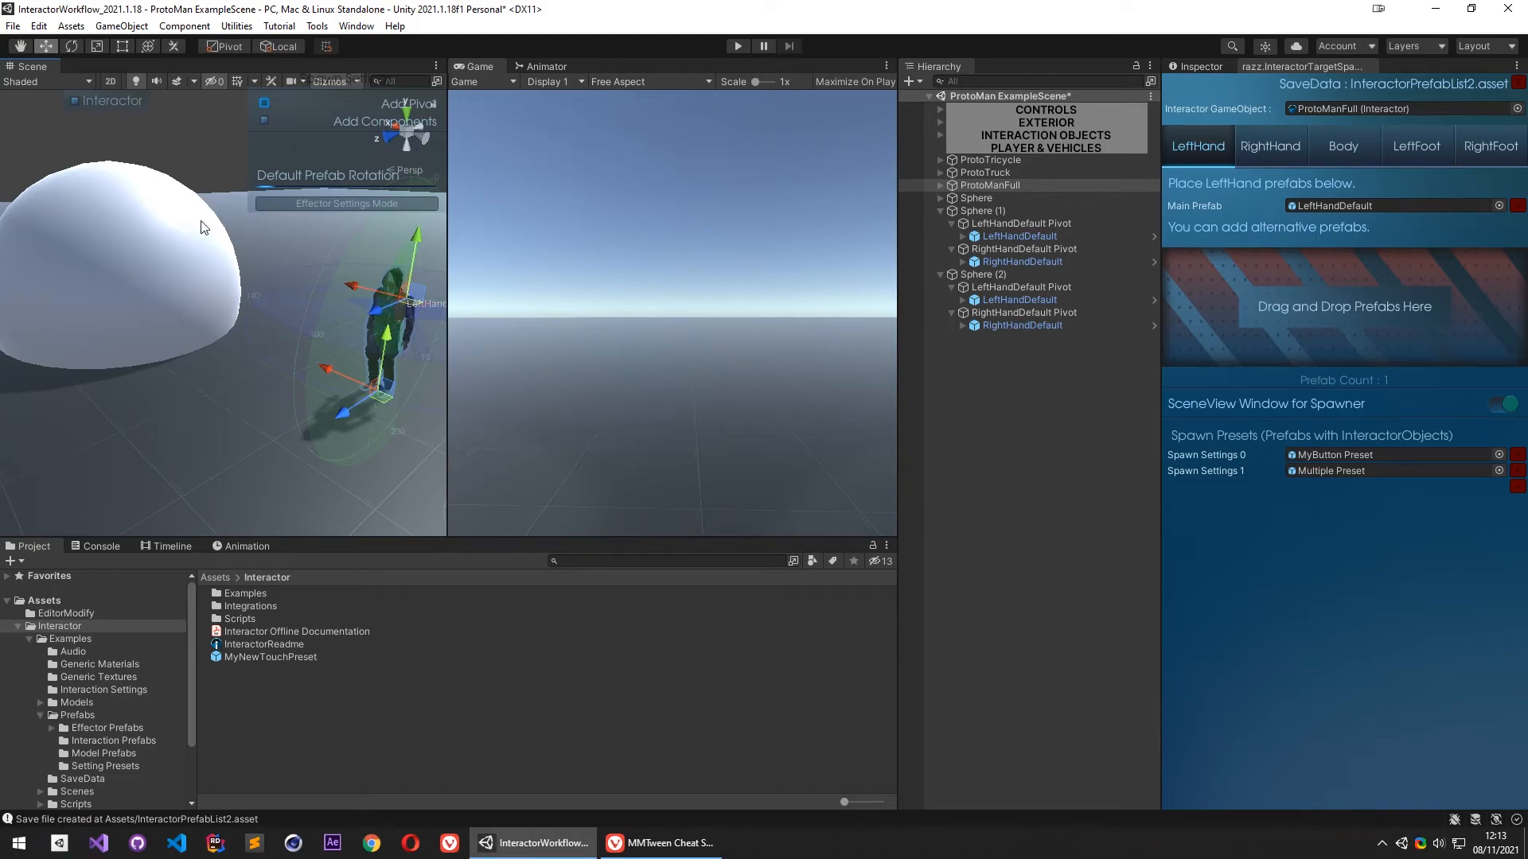
{"action": "right_click", "coordinate": [173, 148]}
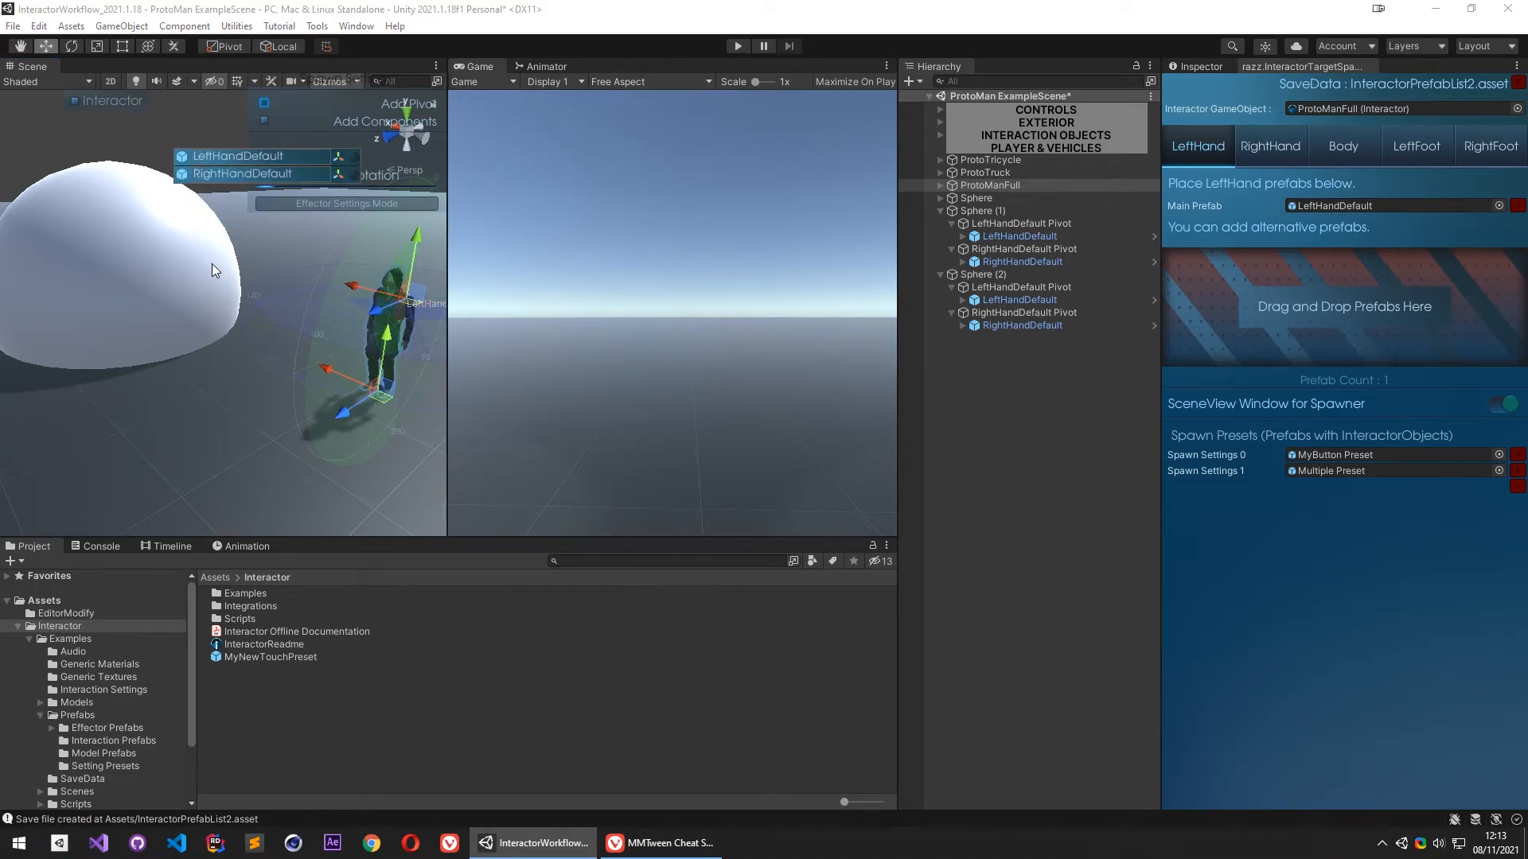
{"action": "right_click_drag", "start_coordinate": [215, 301], "coordinate": [443, 333]}
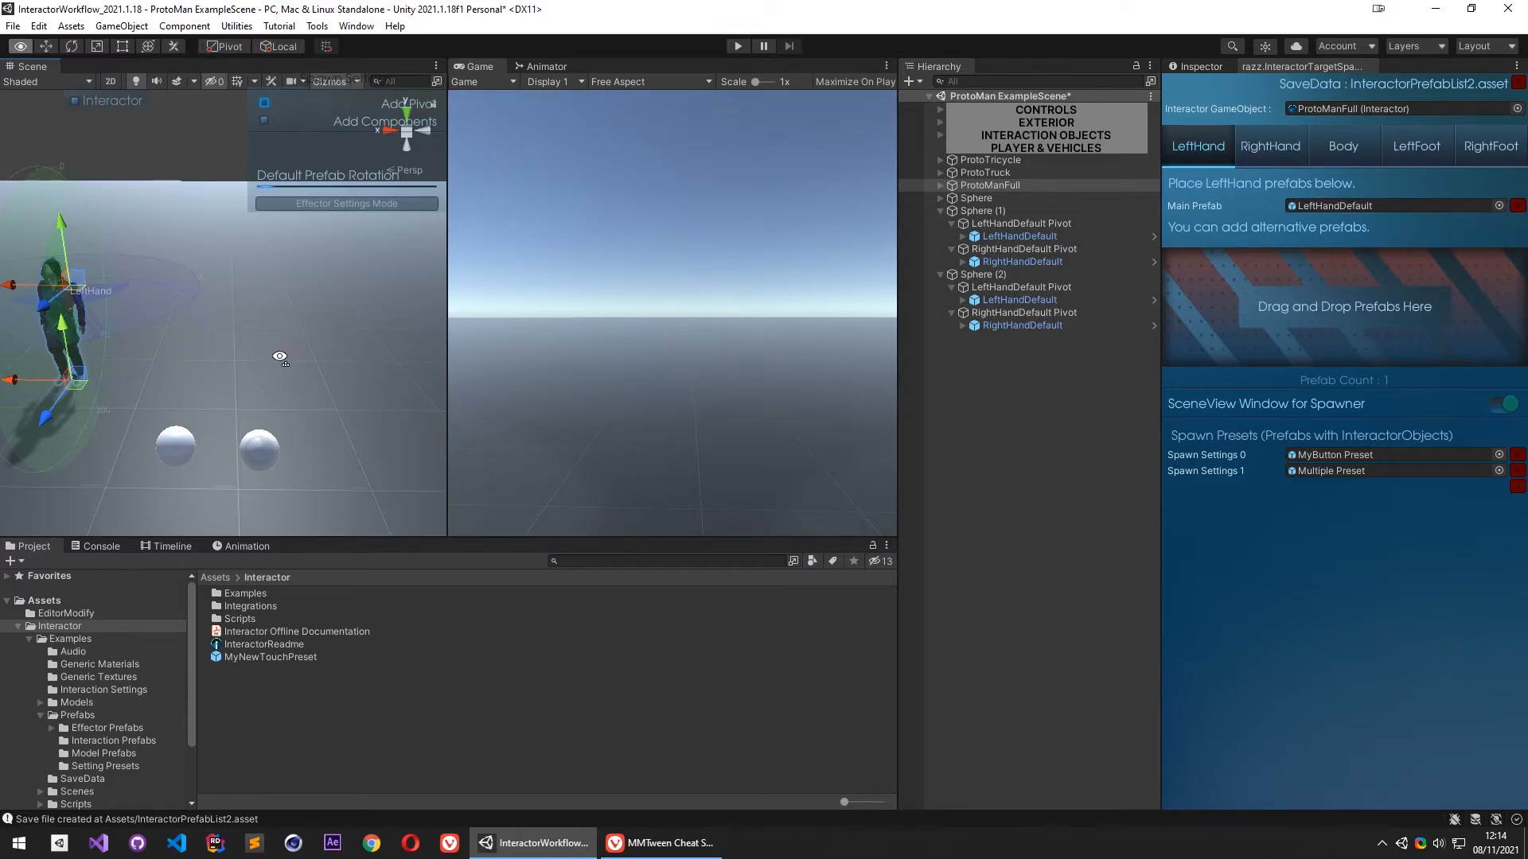
{"action": "right_click_drag", "start_coordinate": [267, 345], "coordinate": [250, 353]}
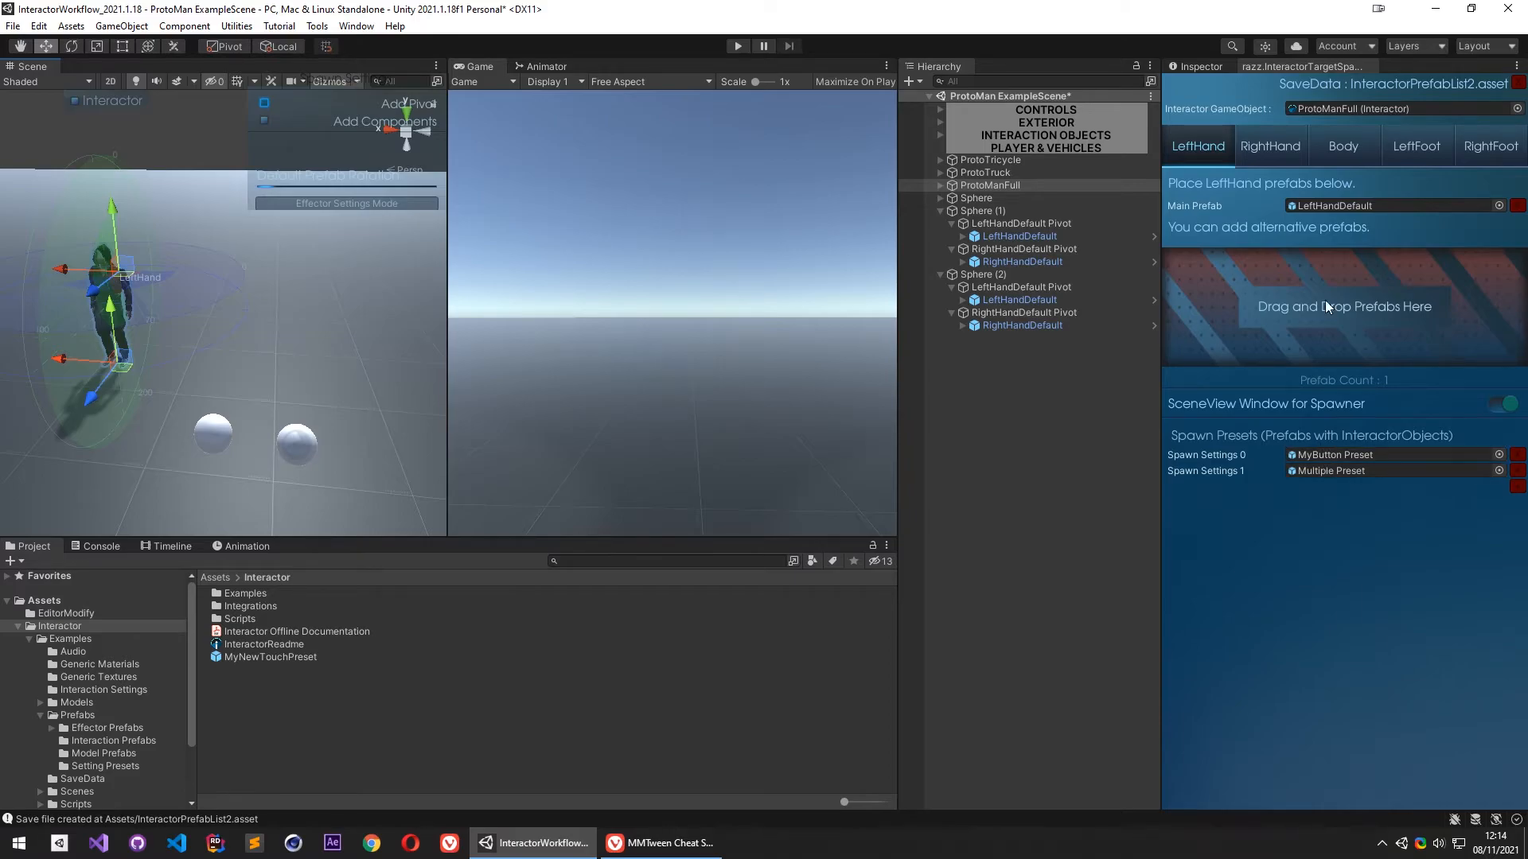
Check the scene's prefab spawn list again, enable Add Components and choose Multiple Preset as the spawn preset
{"action": "right_click", "coordinate": [354, 345]}
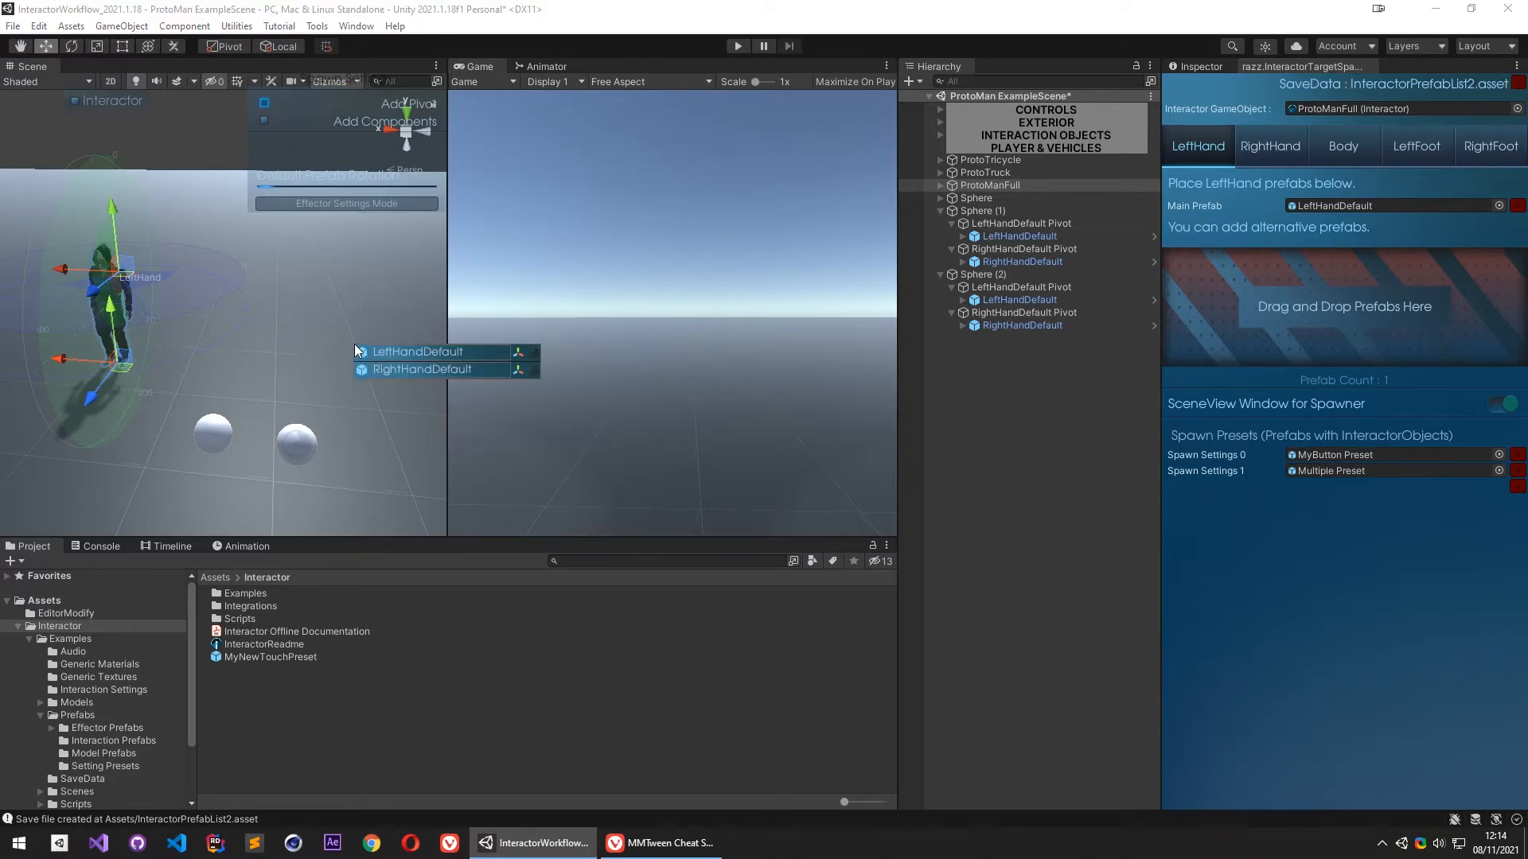
{"action": "right_click_drag", "start_coordinate": [315, 395], "coordinate": [292, 392]}
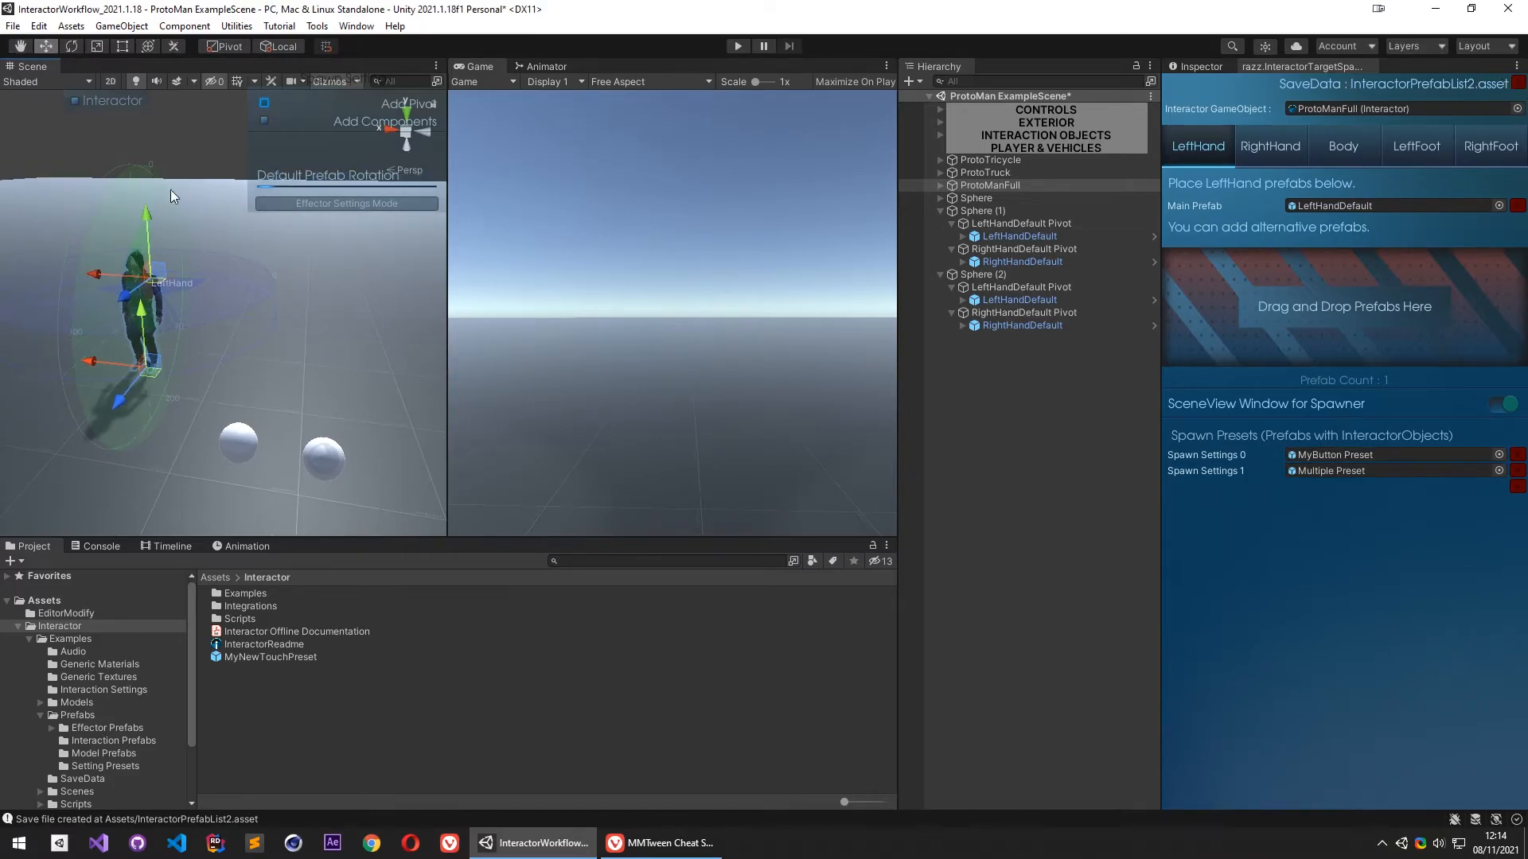
{"action": "left_click", "coordinate": [70, 101]}
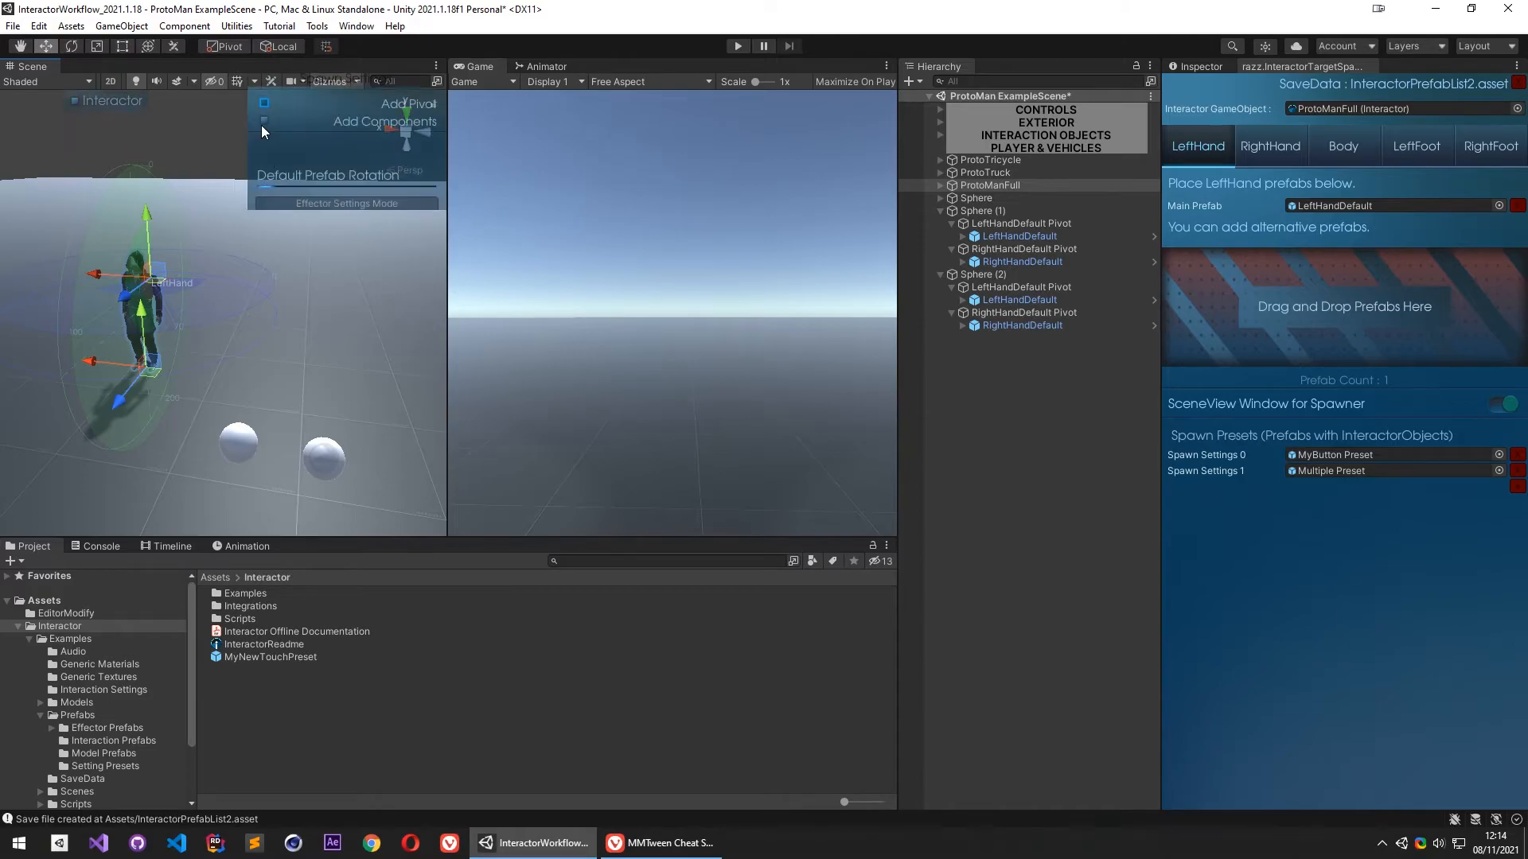
{"action": "left_click_drag", "start_coordinate": [291, 165], "coordinate": [429, 165]}
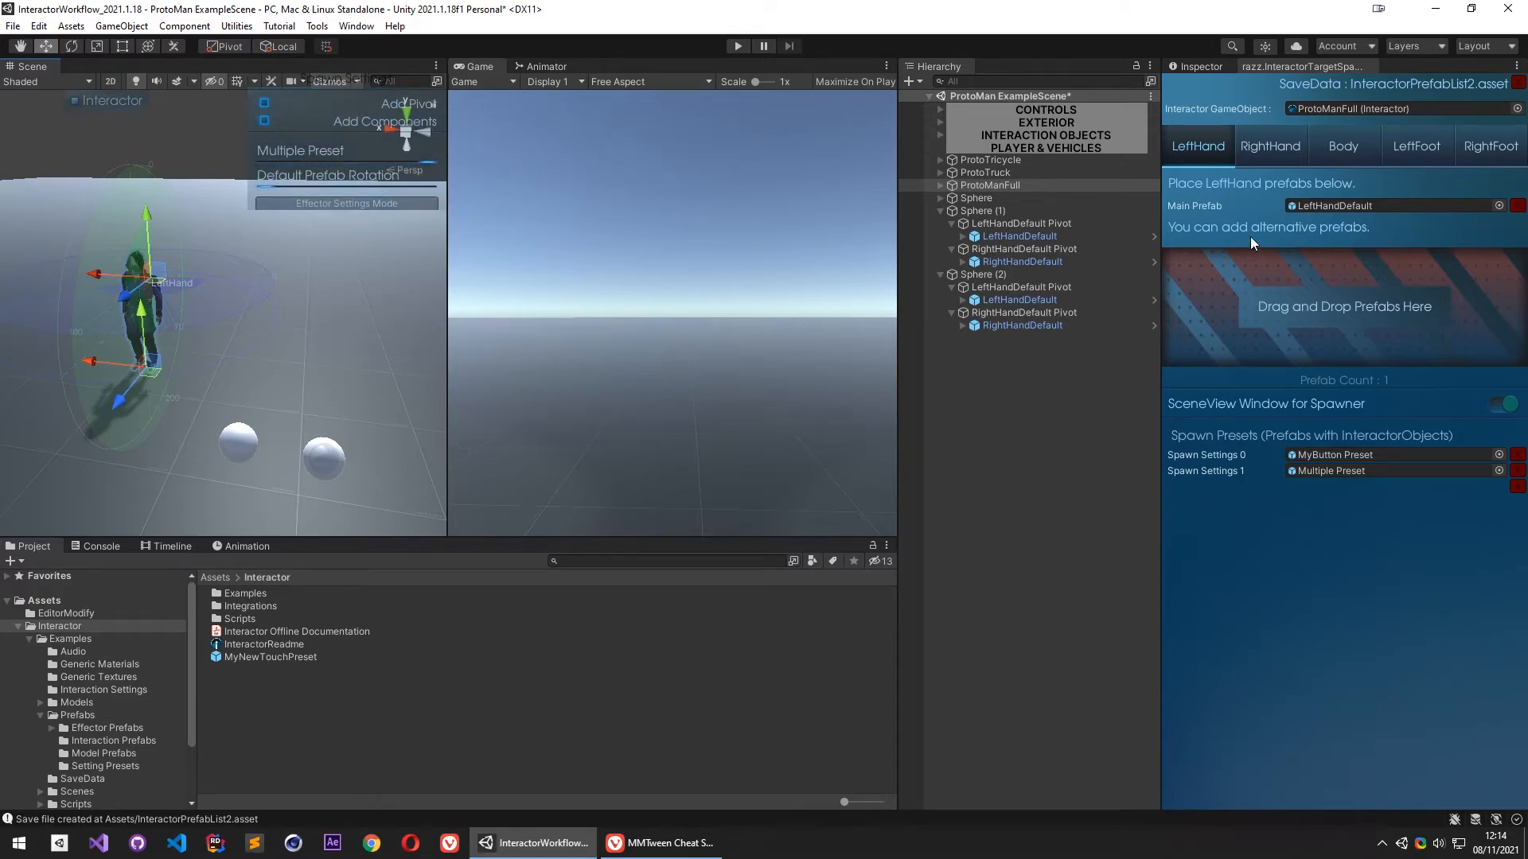
Replace the spawner's save data with the existing save file InteractorPrefabList.asset
{"action": "left_click", "coordinate": [1519, 83]}
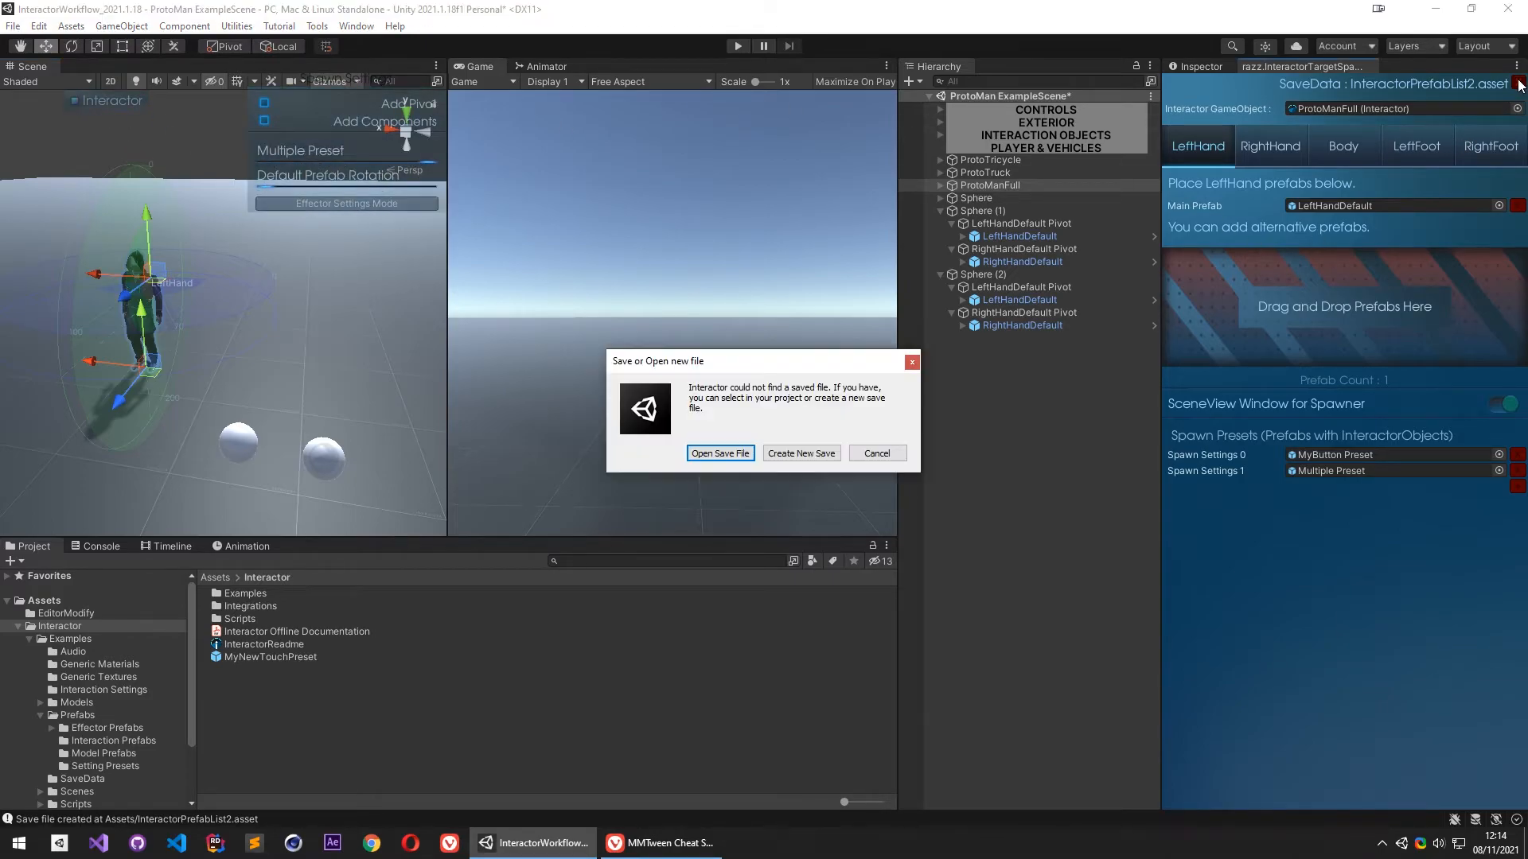
{"action": "left_click", "coordinate": [721, 456]}
{"action": "double_click", "coordinate": [412, 398]}
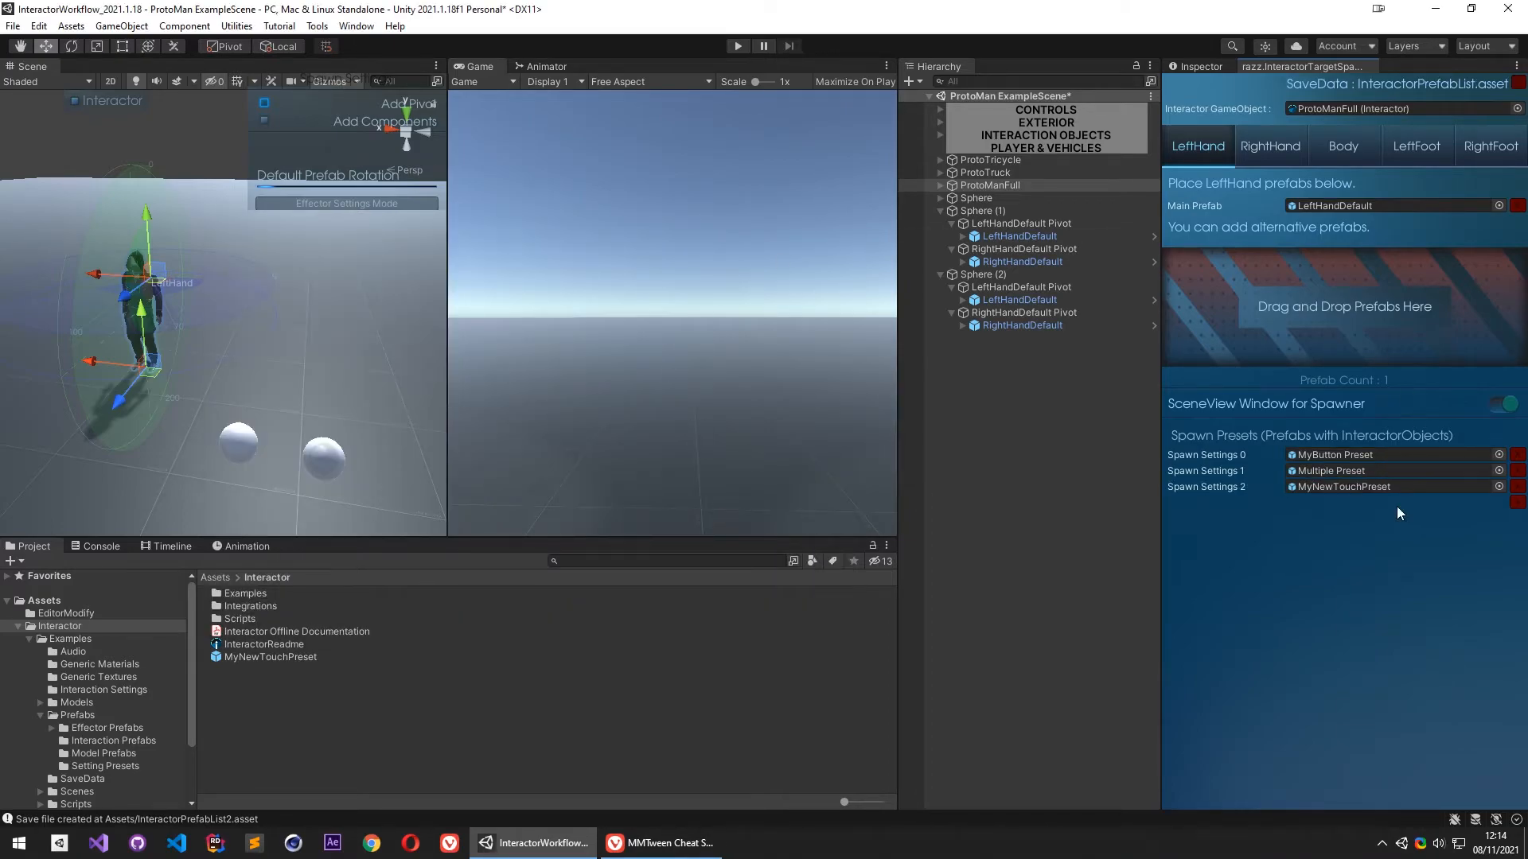
Display the RightHand prefab list and check the prefabs offered for spawning in the scene
{"action": "left_click", "coordinate": [1270, 147]}
{"action": "right_click", "coordinate": [285, 314]}
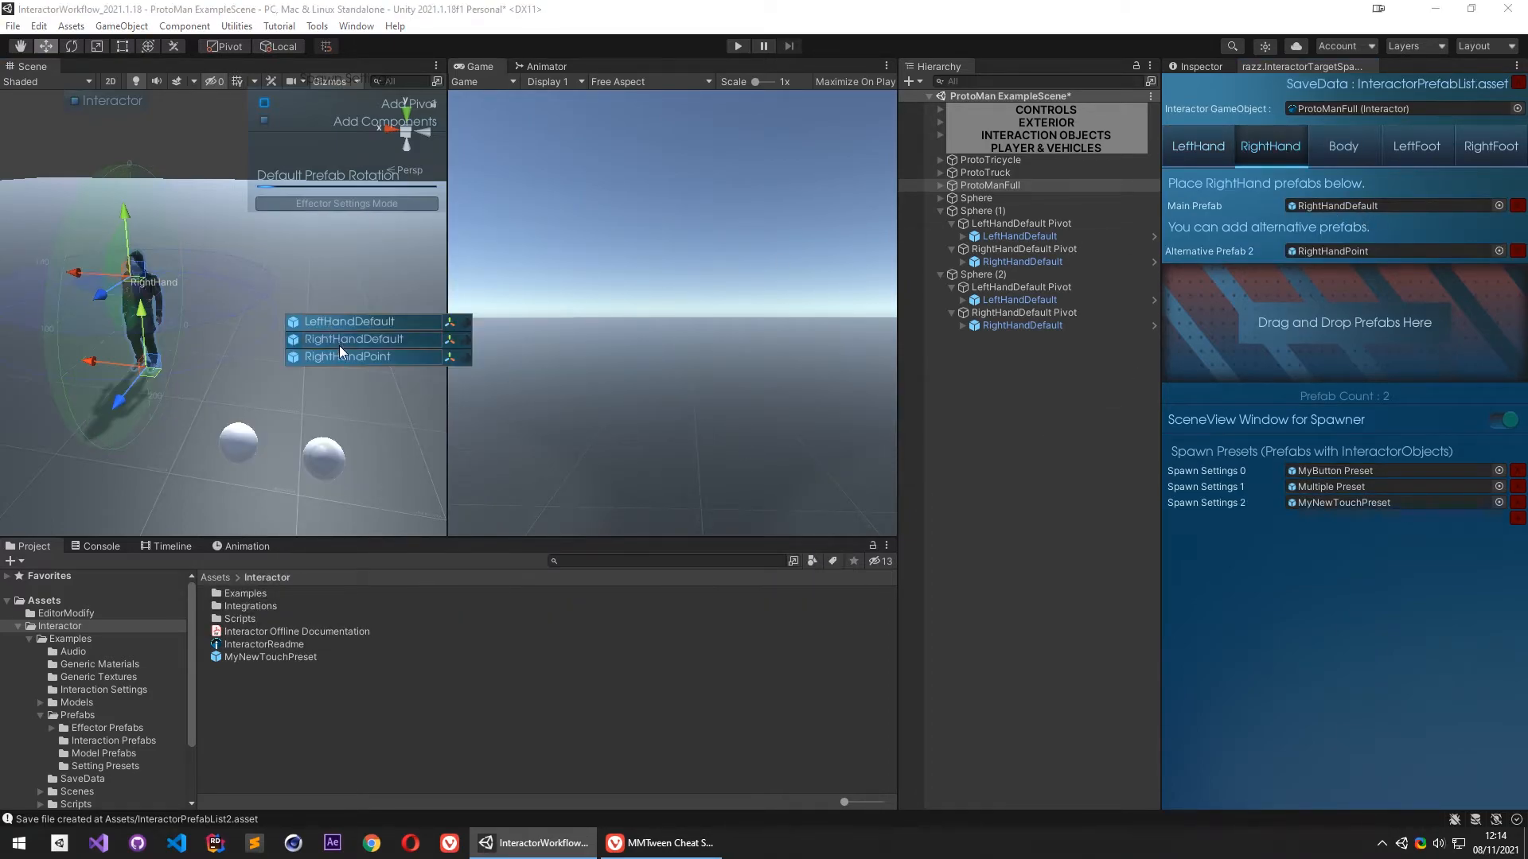
{"action": "right_click_drag", "start_coordinate": [325, 384], "coordinate": [335, 386]}
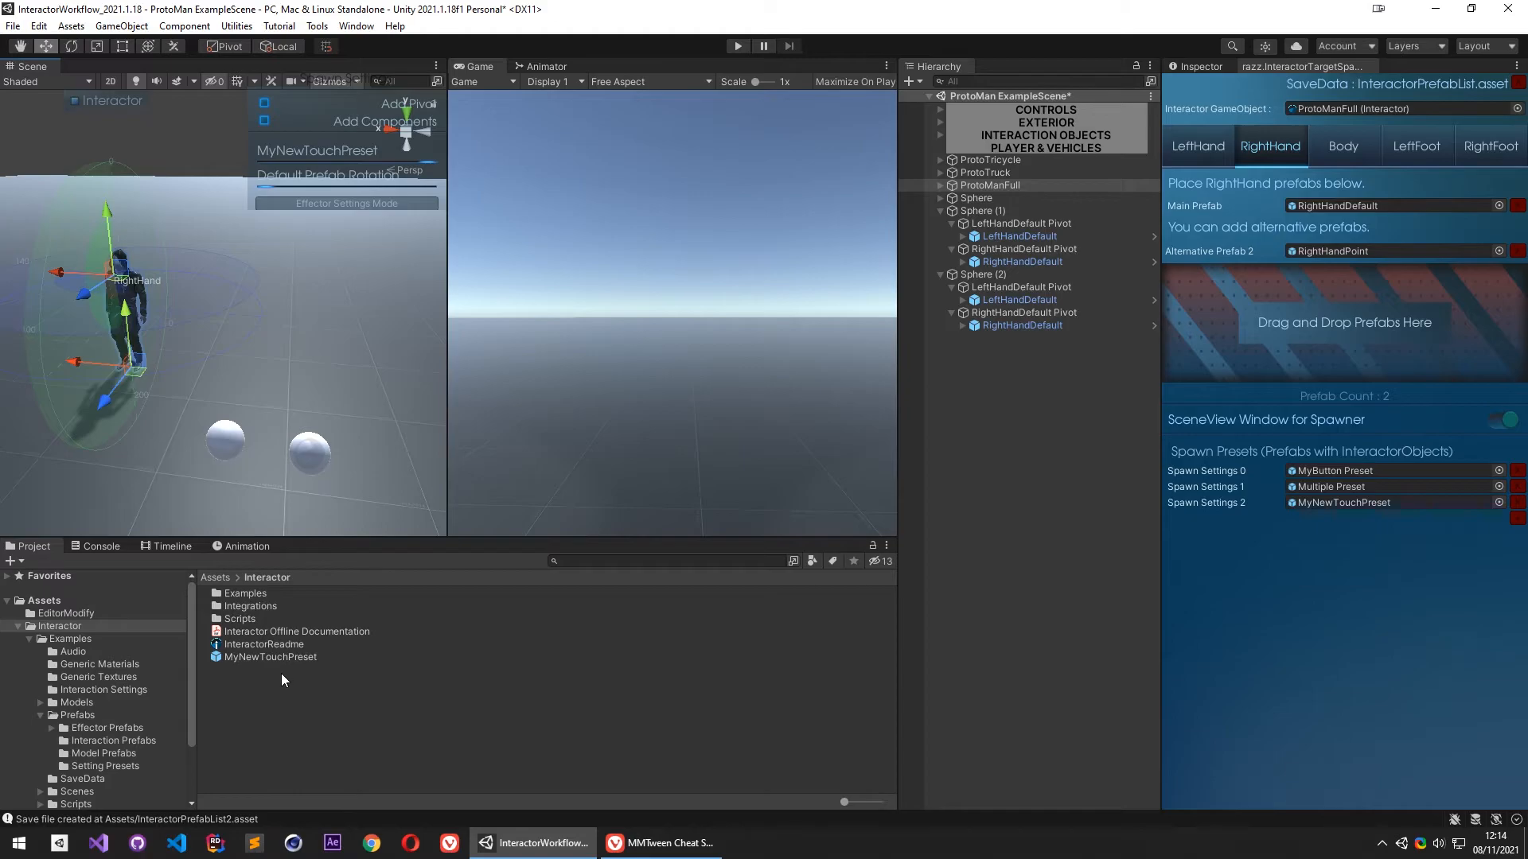
{"action": "left_click_drag", "start_coordinate": [296, 443], "coordinate": [135, 488], "text": "alt"}
{"action": "left_click_drag", "start_coordinate": [293, 438], "coordinate": [245, 415], "text": "alt"}
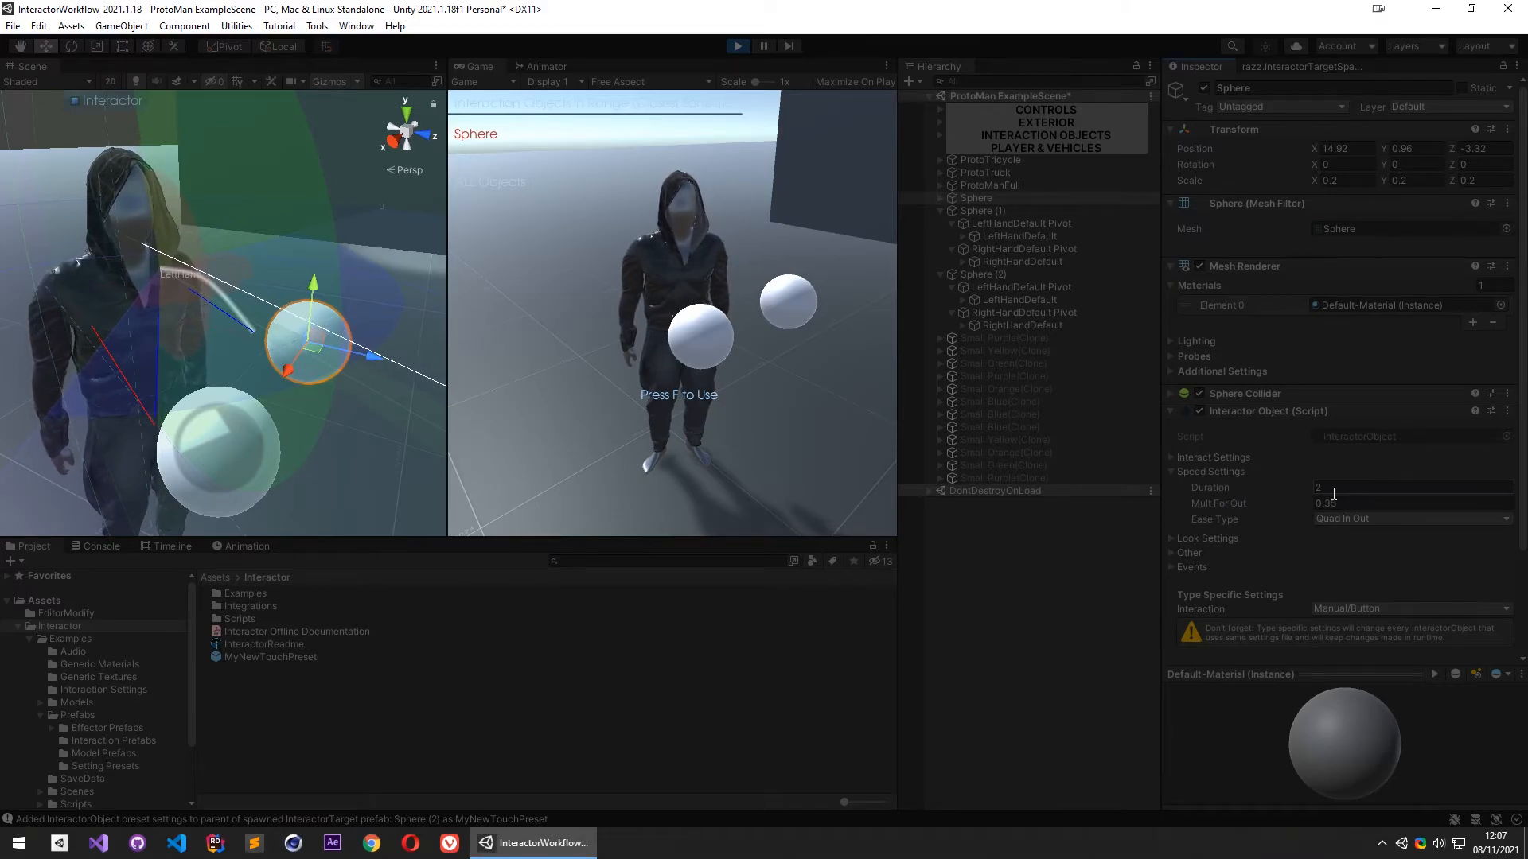
Set Sphere's interaction Duration to 10 and Mult For Out to 0.2, and test using it with ProtoManFull
{"action": "left_click", "coordinate": [1219, 487]}
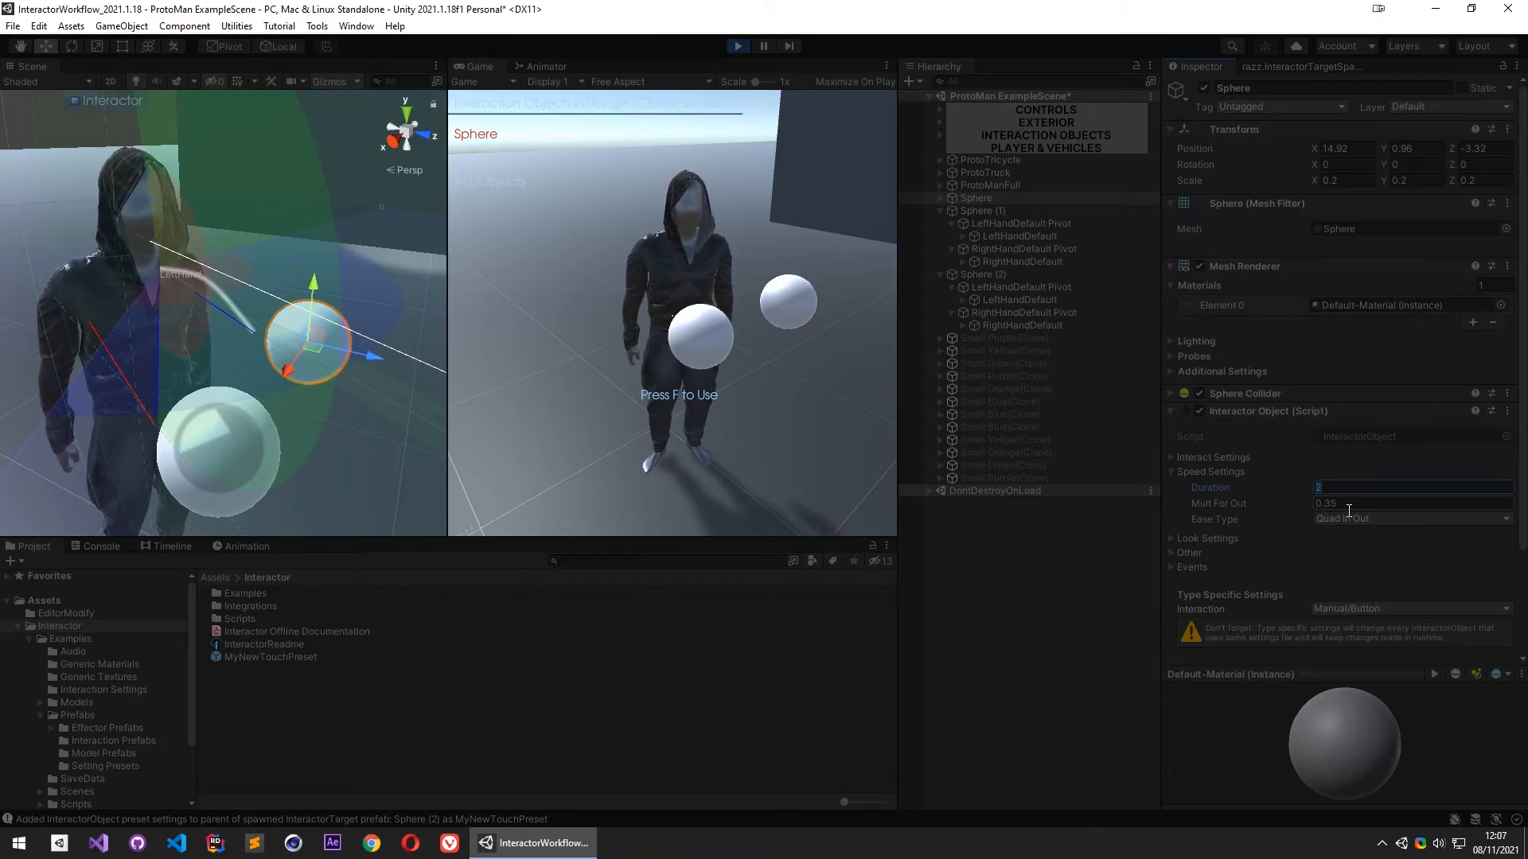
{"action": "left_click", "coordinate": [764, 382]}
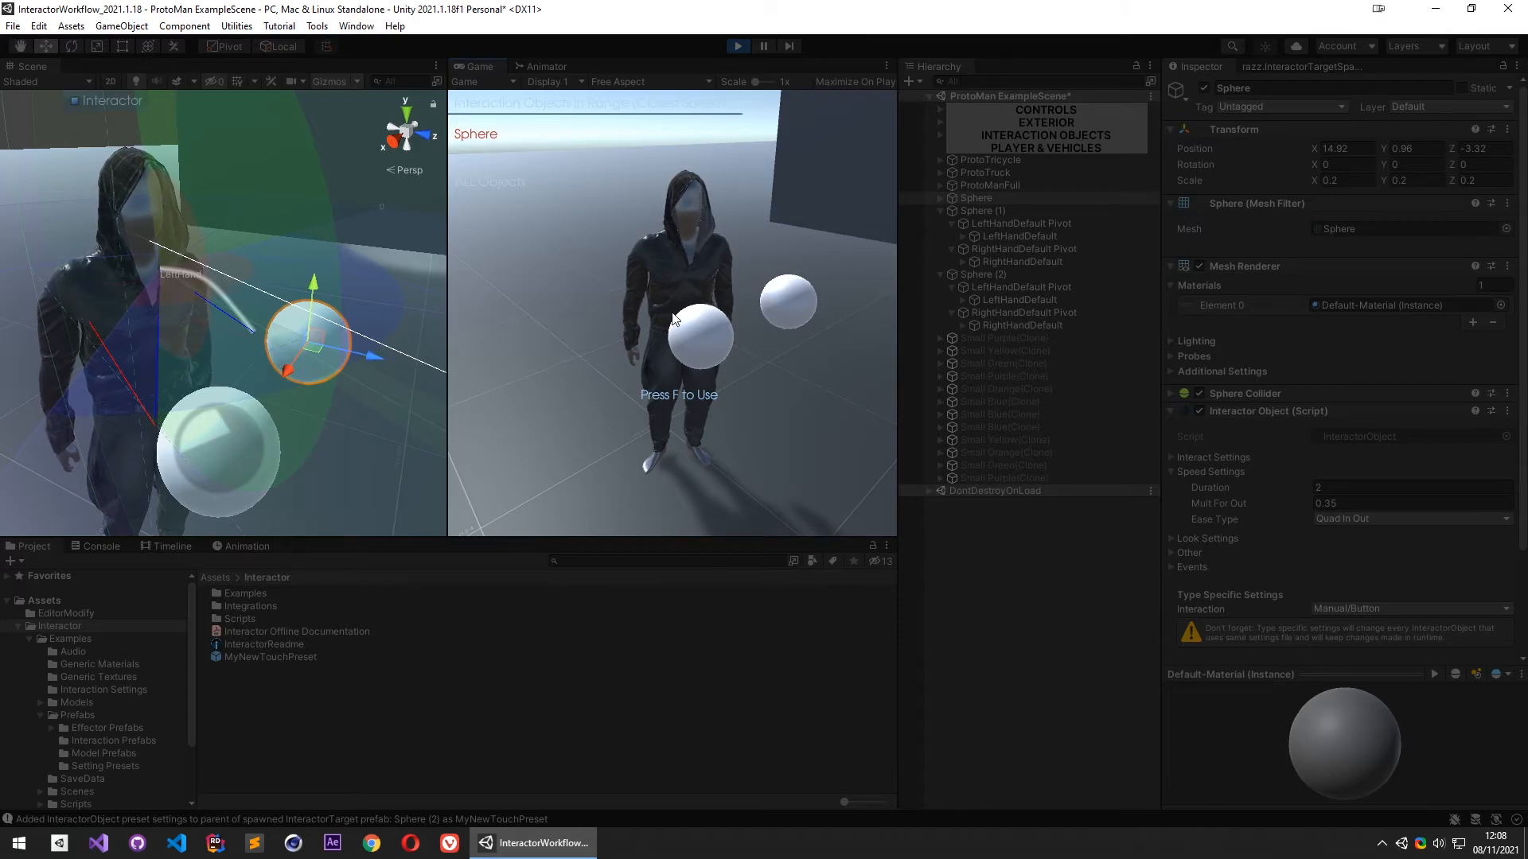
{"action": "left_click", "coordinate": [1345, 488]}
{"action": "type", "text": "10"}
{"action": "key", "text": "Tab"}
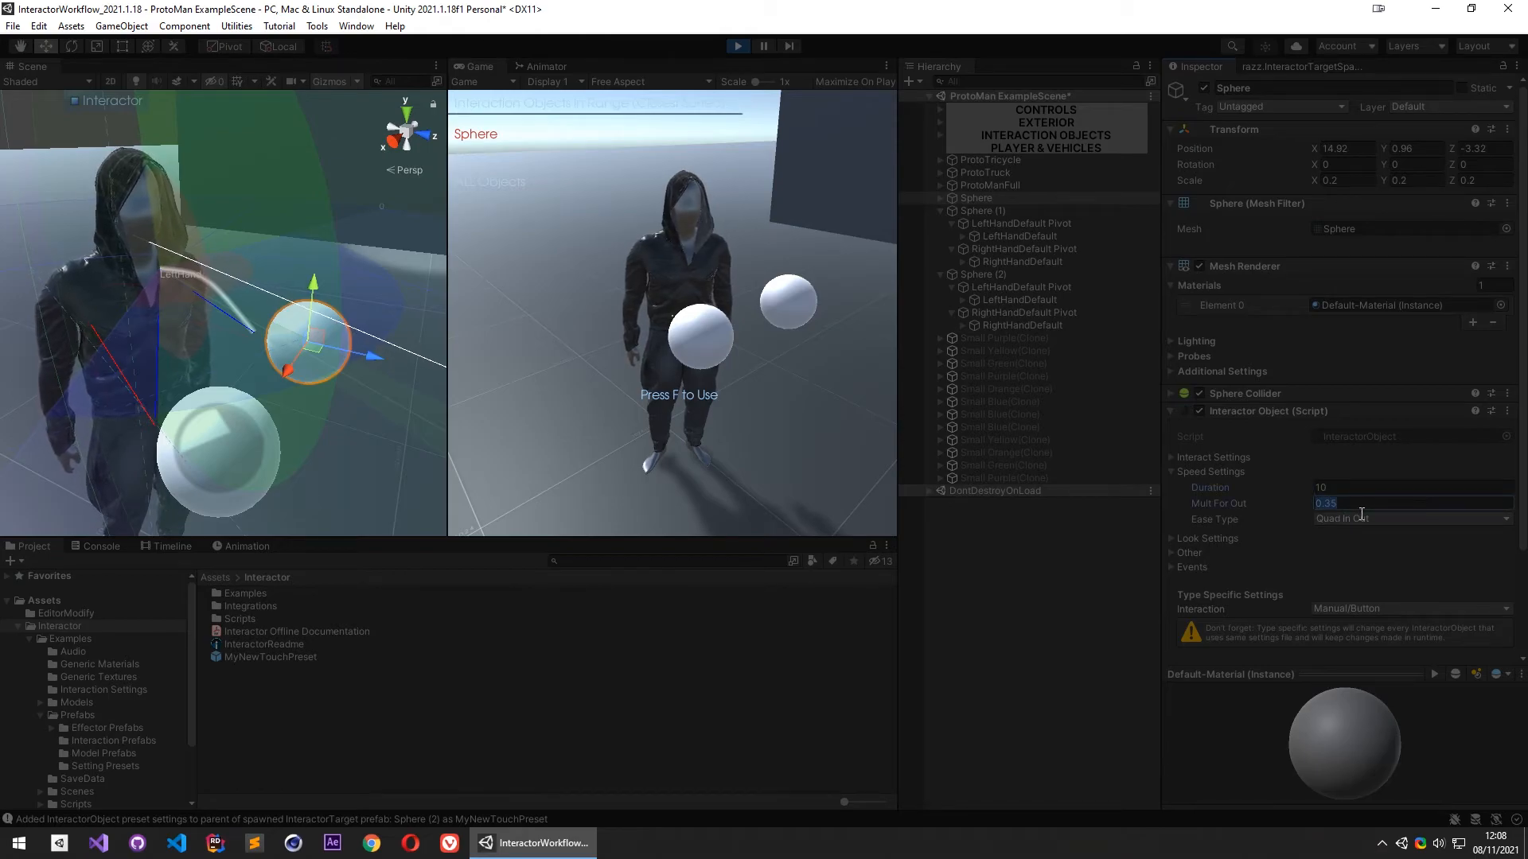
{"action": "type", "text": "0.2"}
{"action": "left_click", "coordinate": [729, 332]}
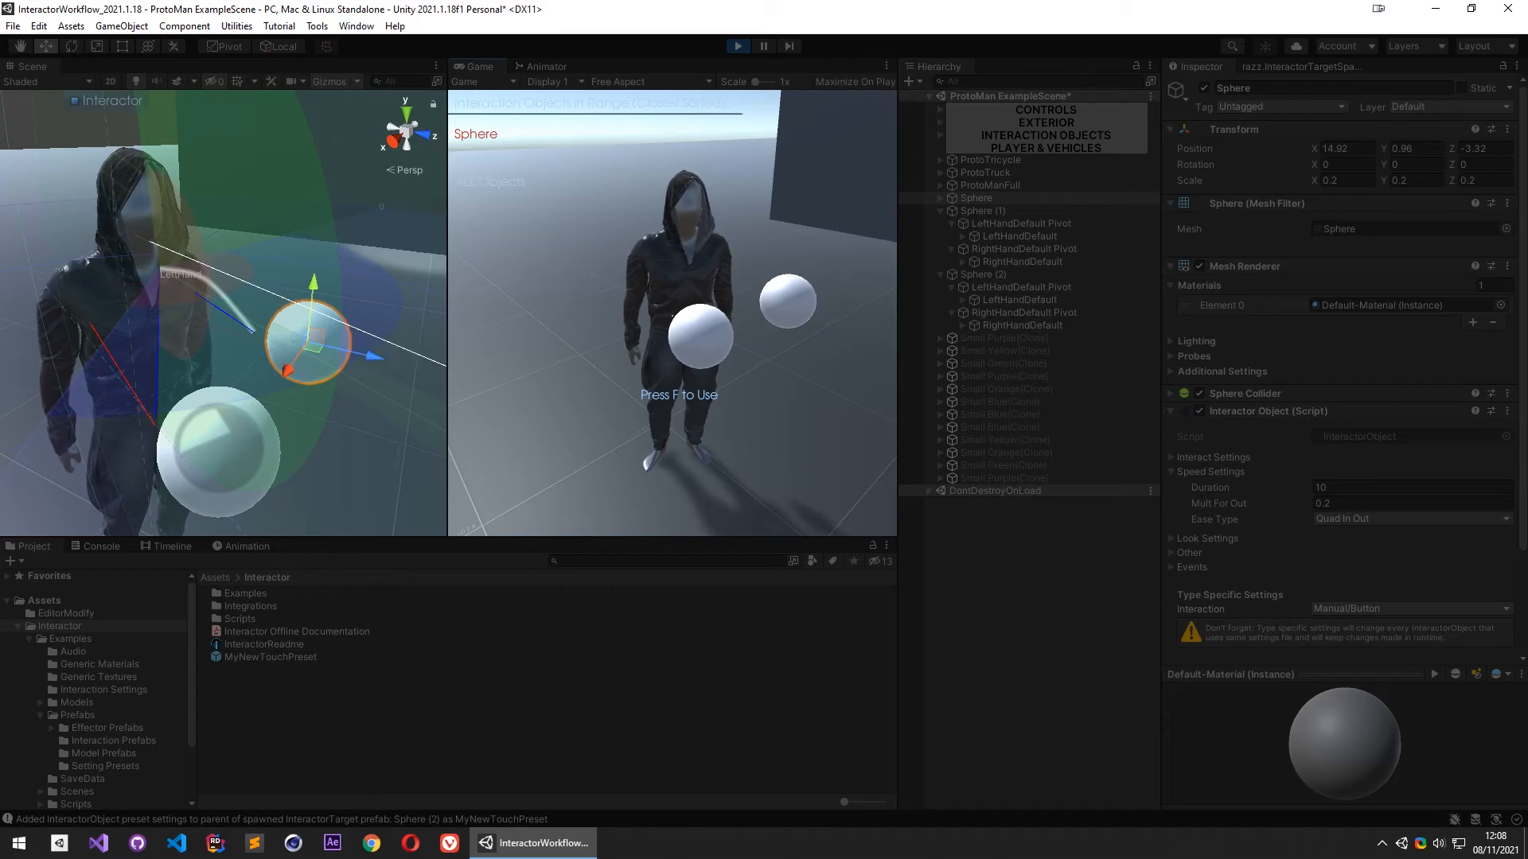
{"action": "key", "text": "f"}
{"action": "key", "text": "Escape"}
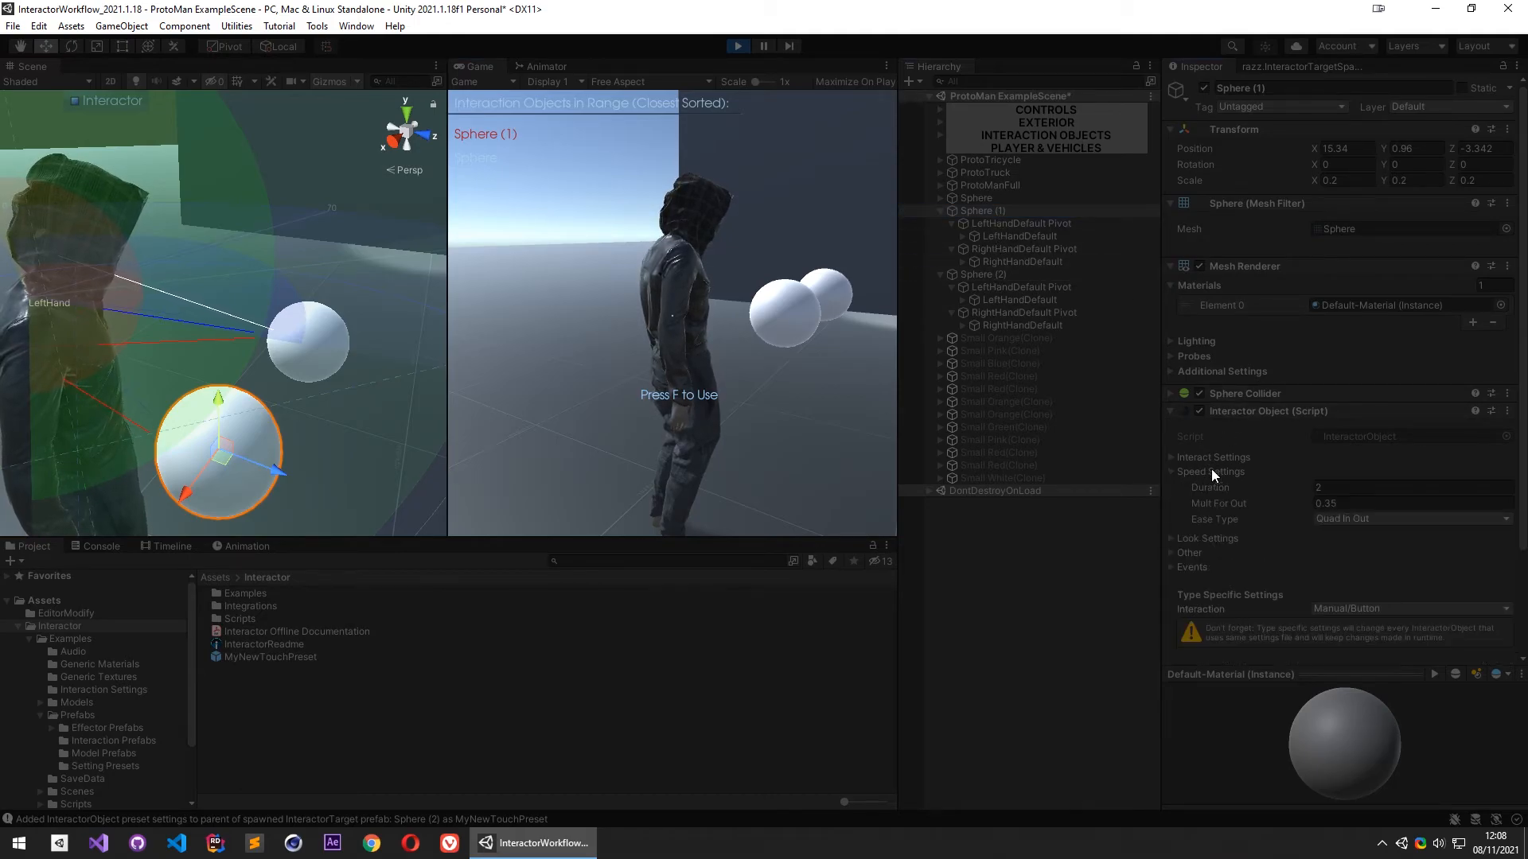
Try the Linear and Cube In ease types on Sphere (1) and test the hand interaction
{"action": "left_click", "coordinate": [1377, 519]}
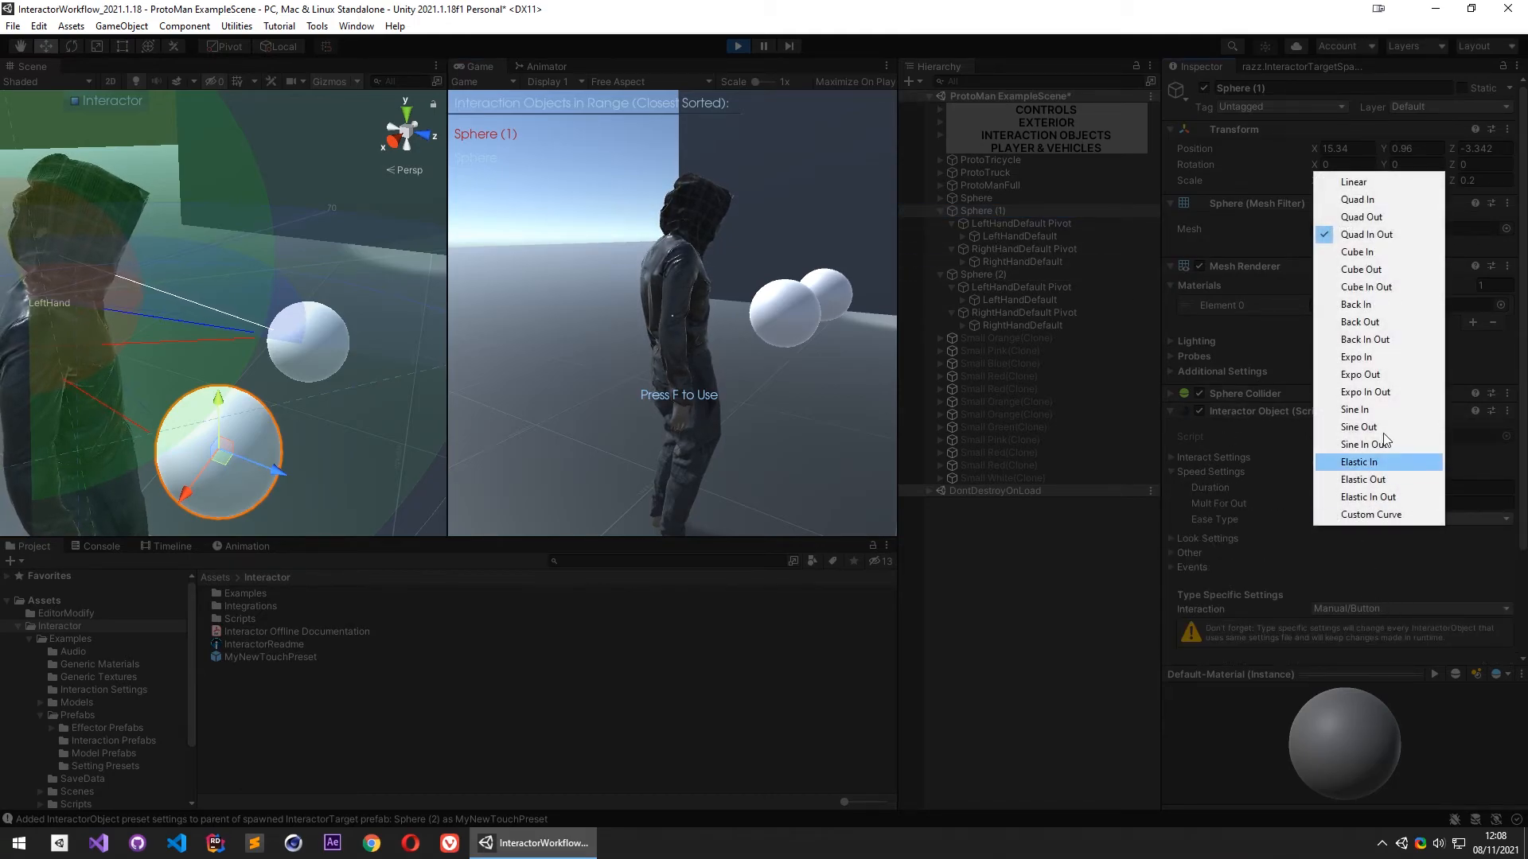
{"action": "left_click", "coordinate": [1377, 186]}
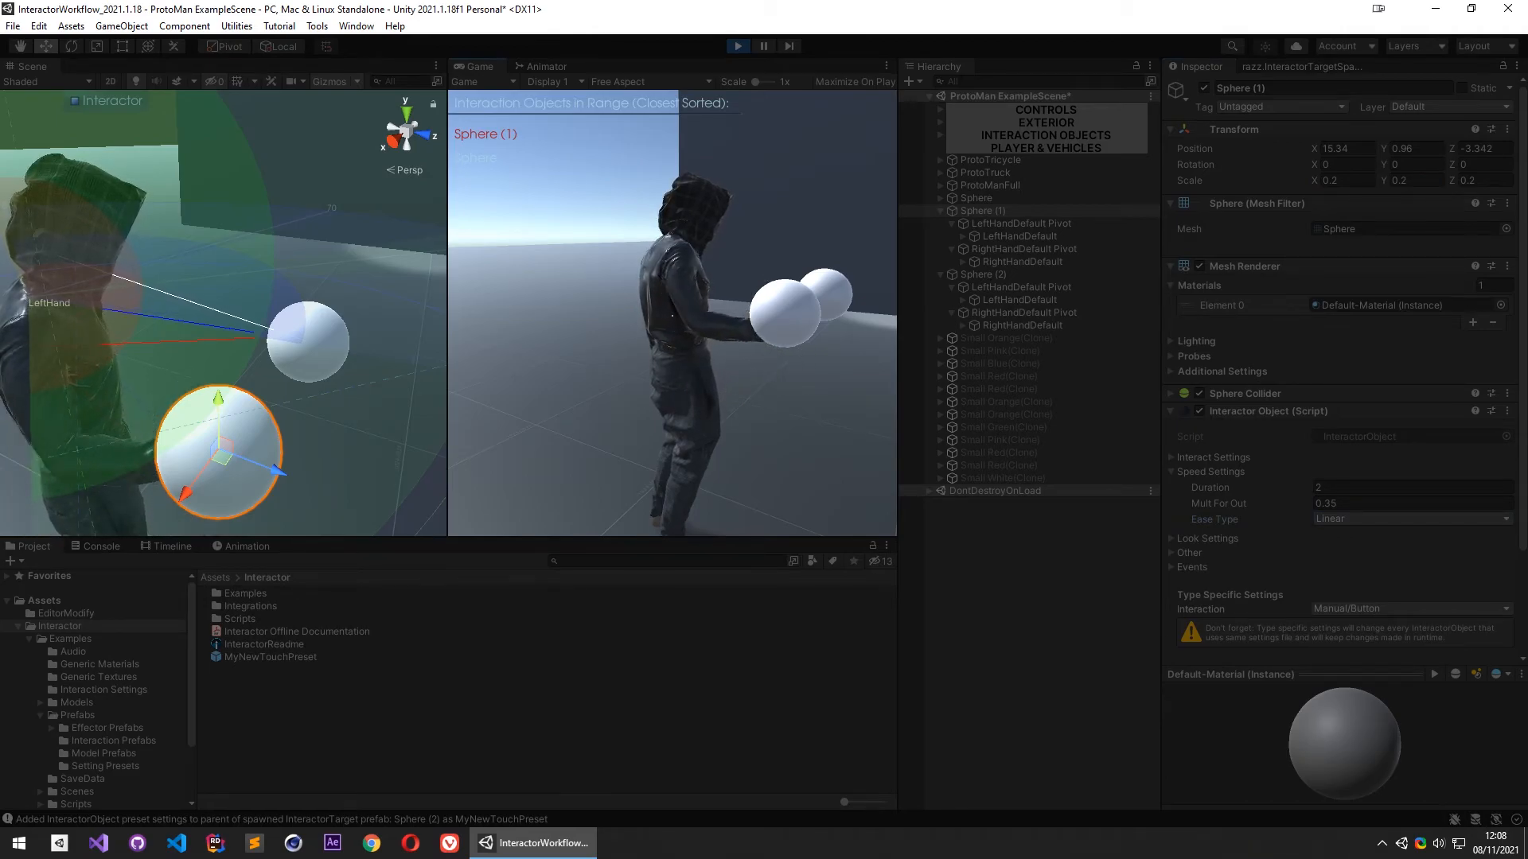
{"action": "left_click", "coordinate": [1359, 519]}
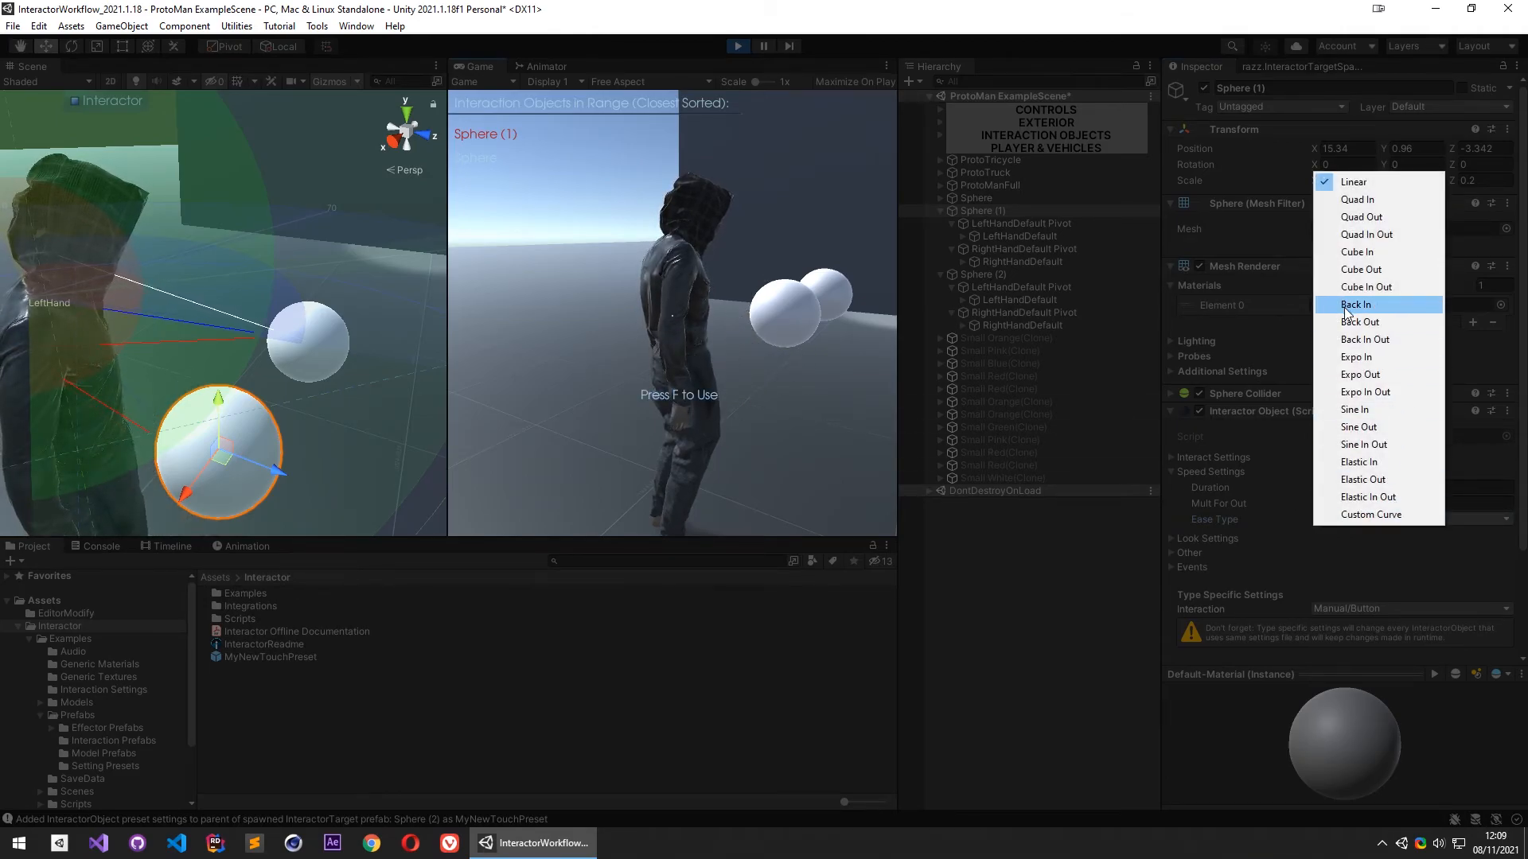
{"action": "left_click", "coordinate": [1362, 251]}
{"action": "left_click", "coordinate": [864, 265]}
{"action": "key", "text": "f"}
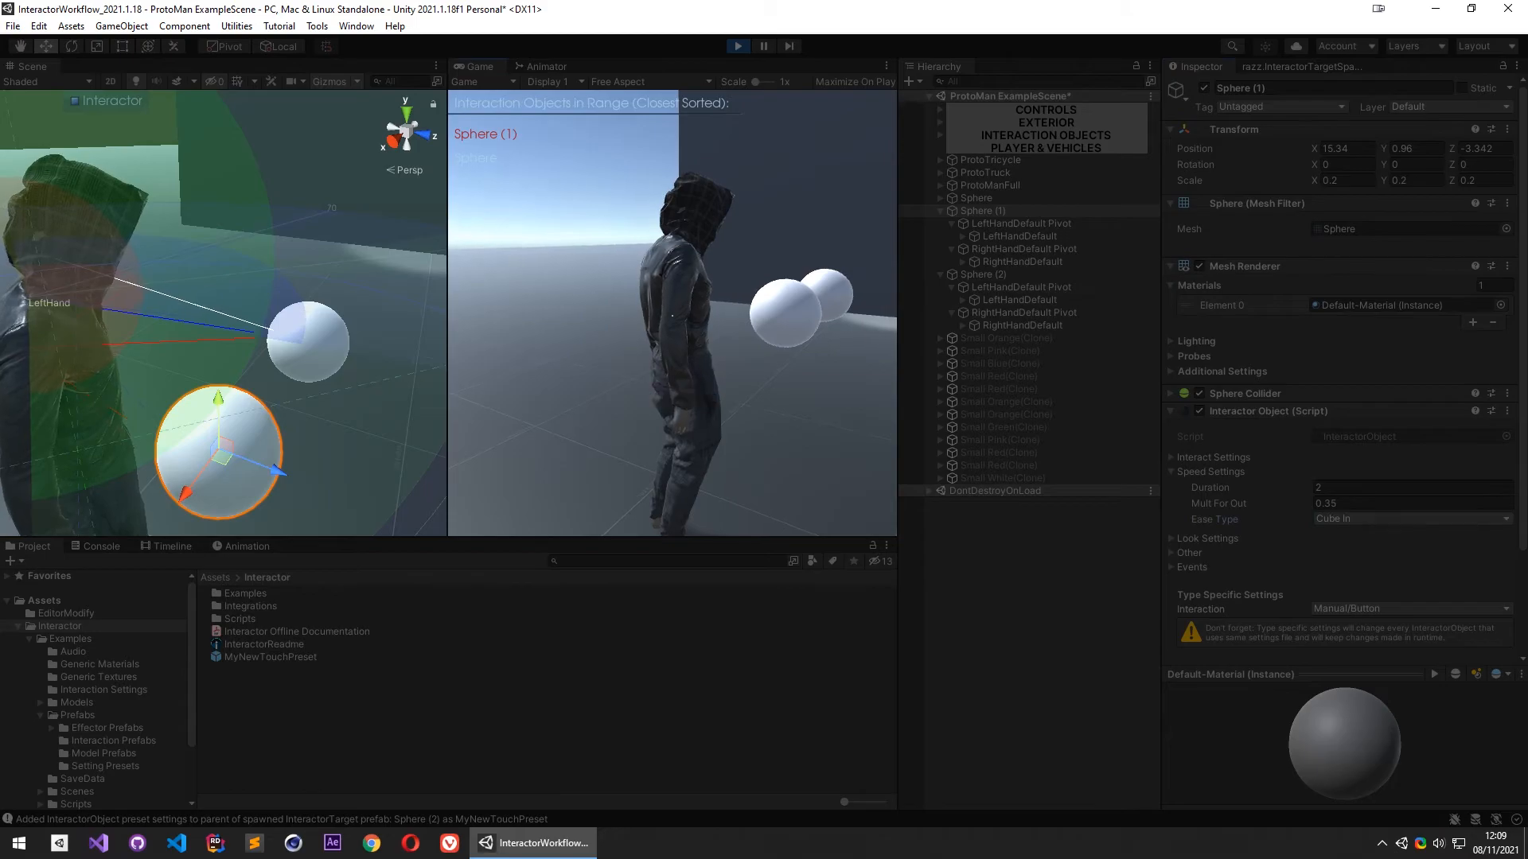
Set Sphere (1)'s Ease Type to Custom Curve
{"action": "left_click", "coordinate": [1340, 519]}
{"action": "left_click", "coordinate": [1341, 517]}
{"action": "left_click", "coordinate": [1349, 519]}
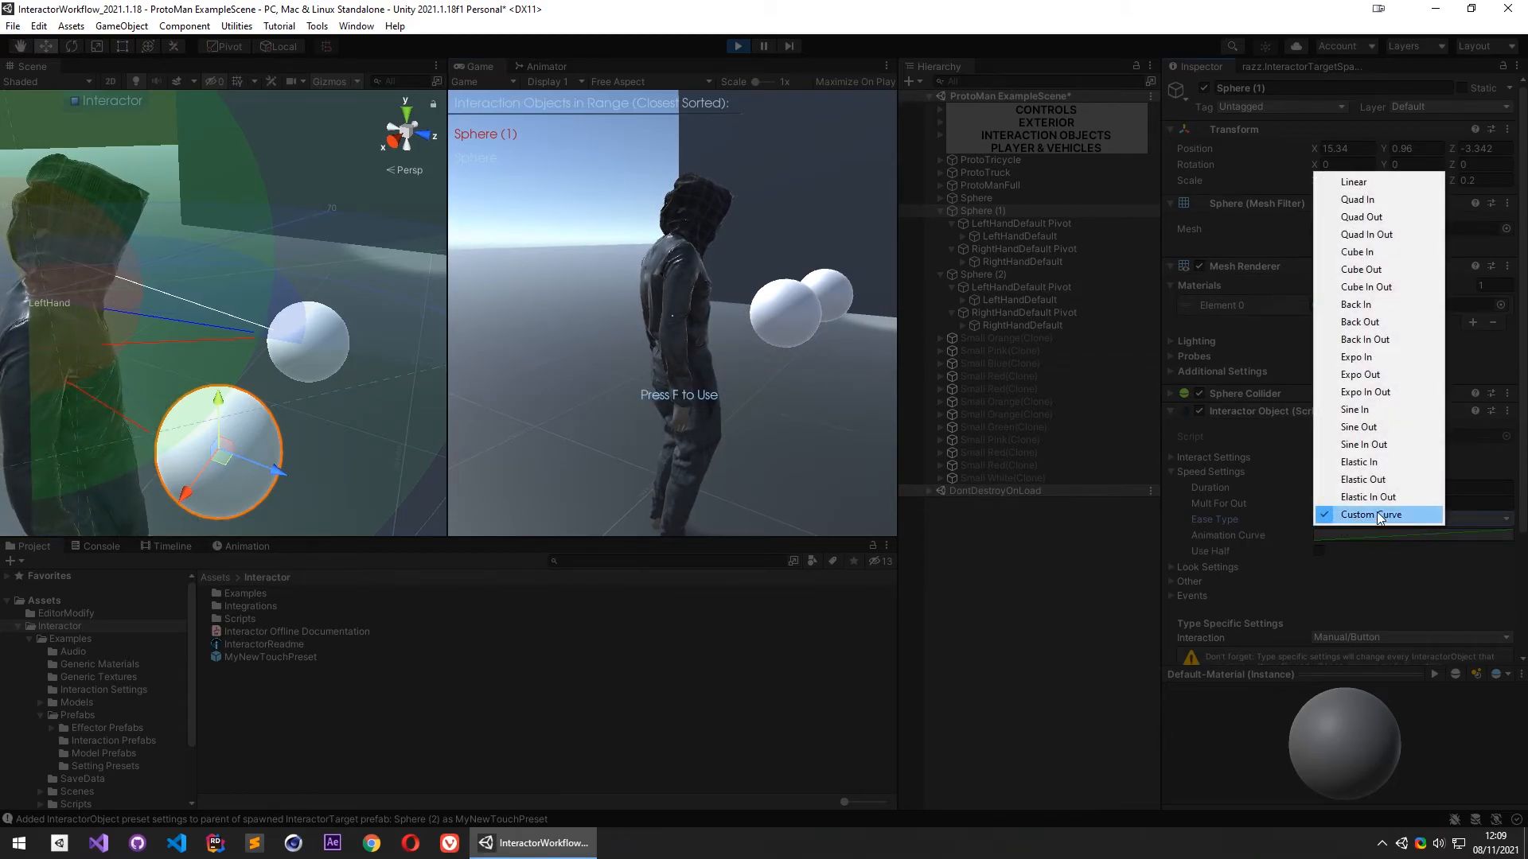
{"action": "left_click", "coordinate": [1316, 553]}
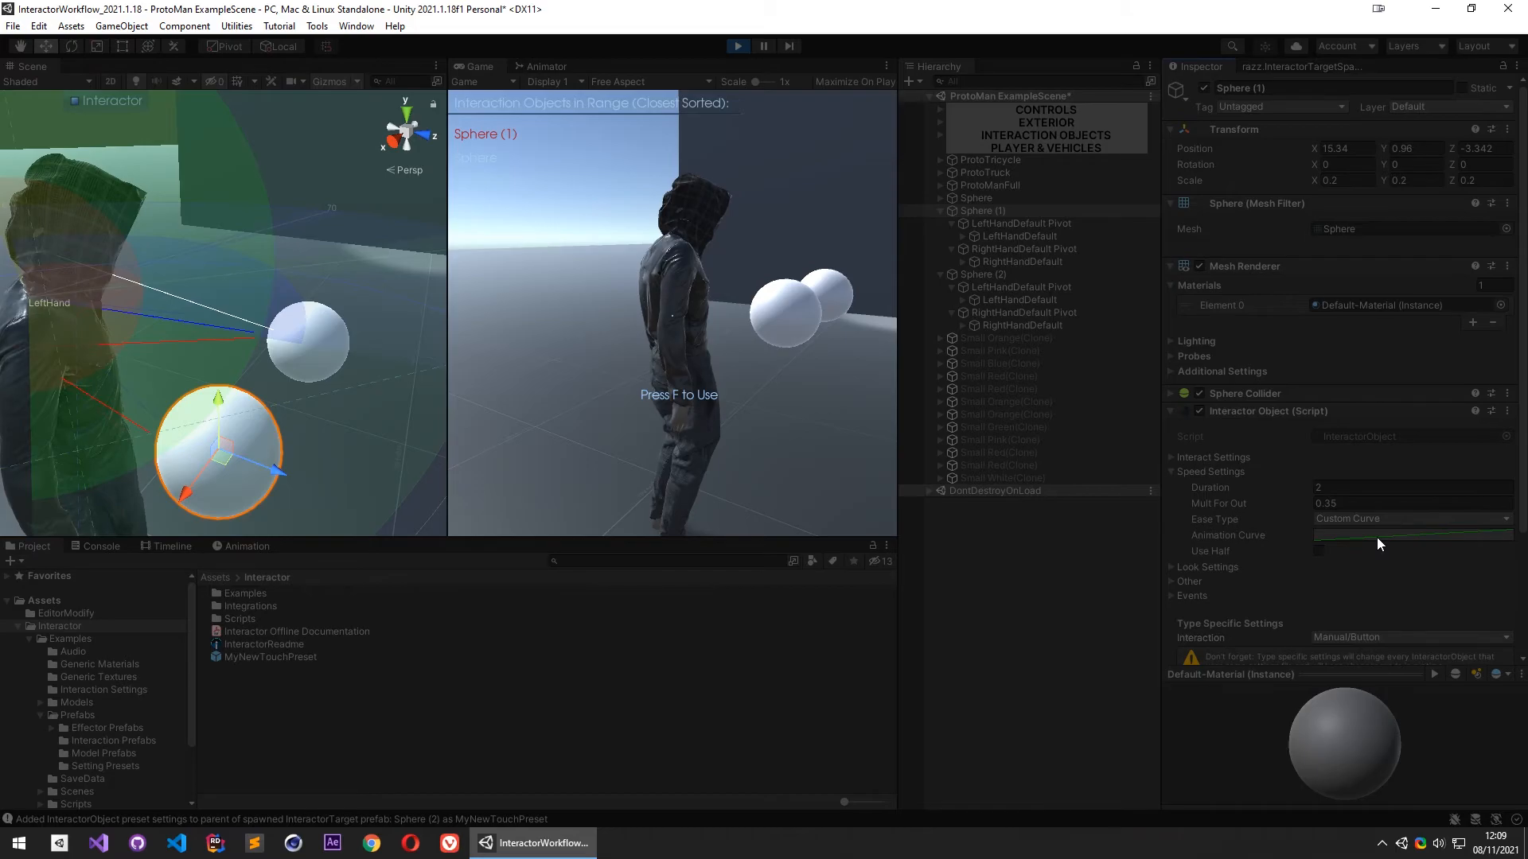
Add a key at about time 0.24, value 0.84 to Sphere (1)'s animation curve and test the interaction
{"action": "left_click", "coordinate": [1376, 535]}
{"action": "double_click", "coordinate": [1201, 578]}
{"action": "left_click_drag", "start_coordinate": [1205, 575], "coordinate": [1043, 455]}
{"action": "left_click", "coordinate": [867, 380]}
{"action": "key", "text": "f"}
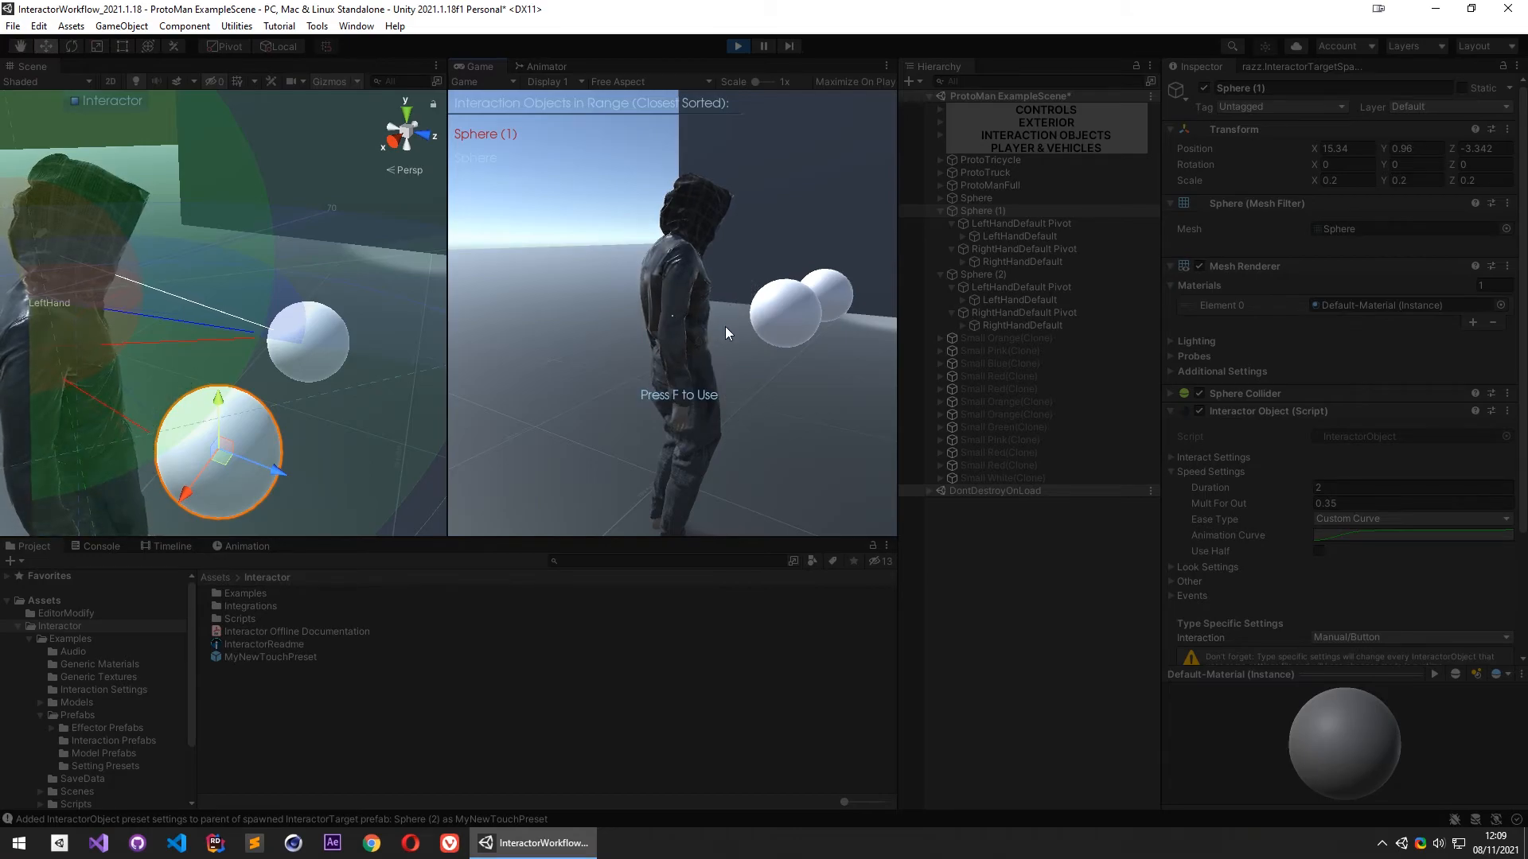
Move the animation curve's middle key to about time 0.31, value 0.68 and close the curve editor
{"action": "left_click", "coordinate": [1338, 538]}
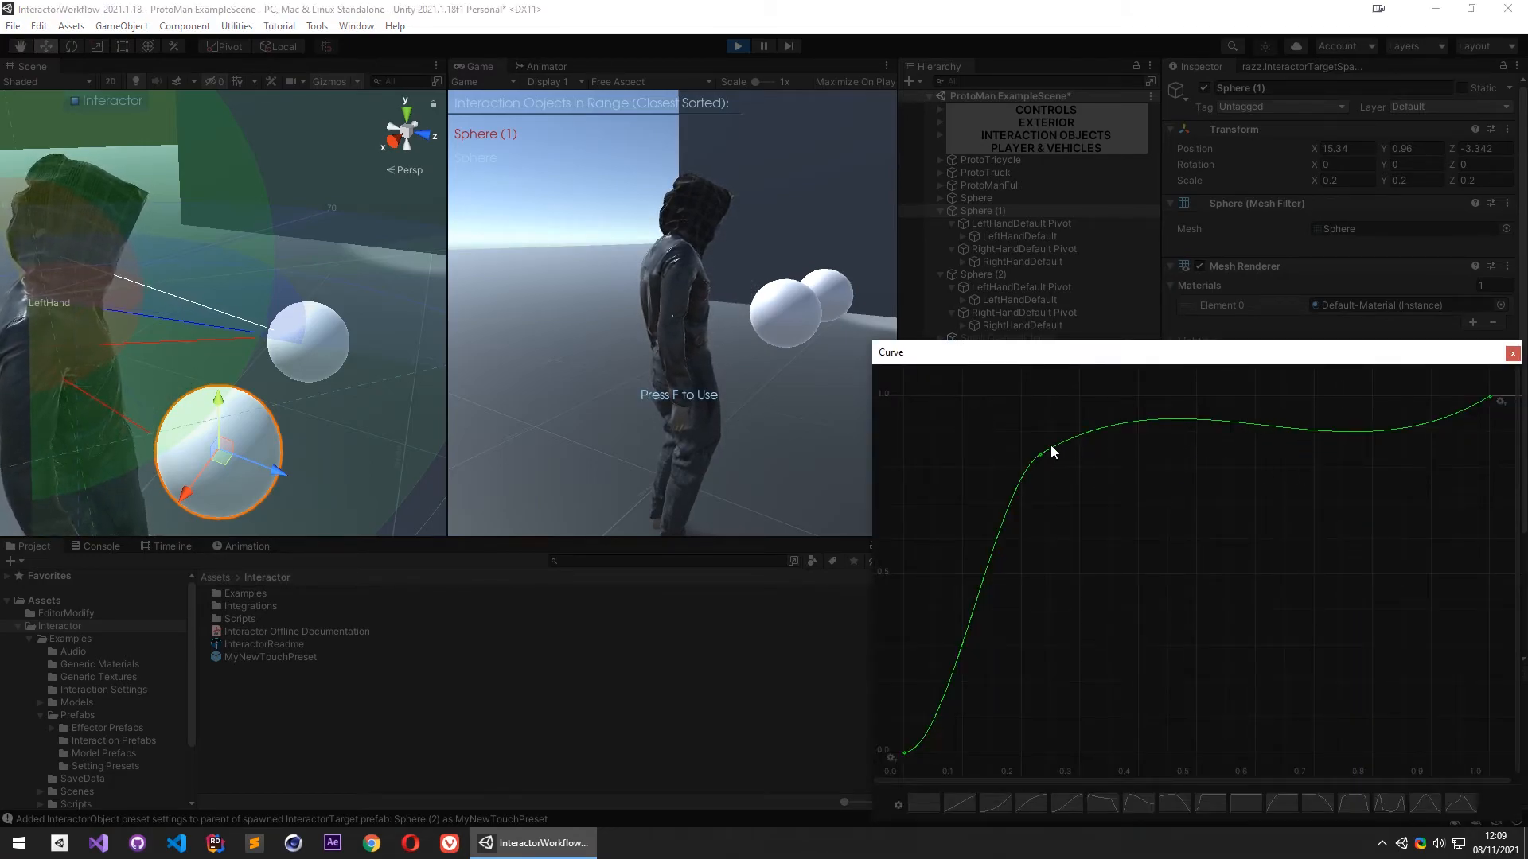
{"action": "left_click_drag", "start_coordinate": [1043, 456], "coordinate": [1087, 512]}
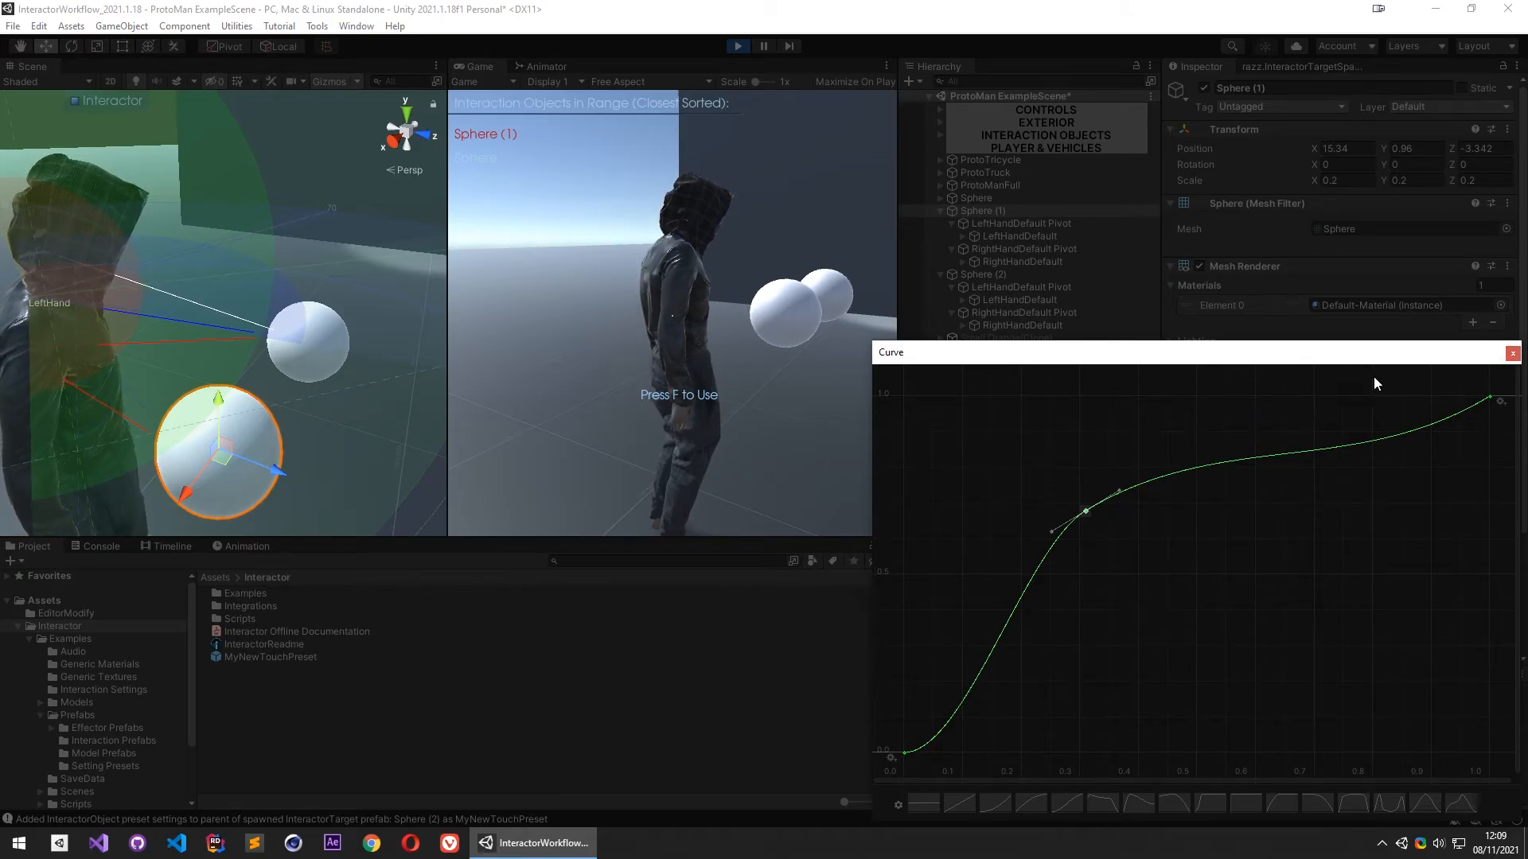
{"action": "left_click", "coordinate": [1511, 354]}
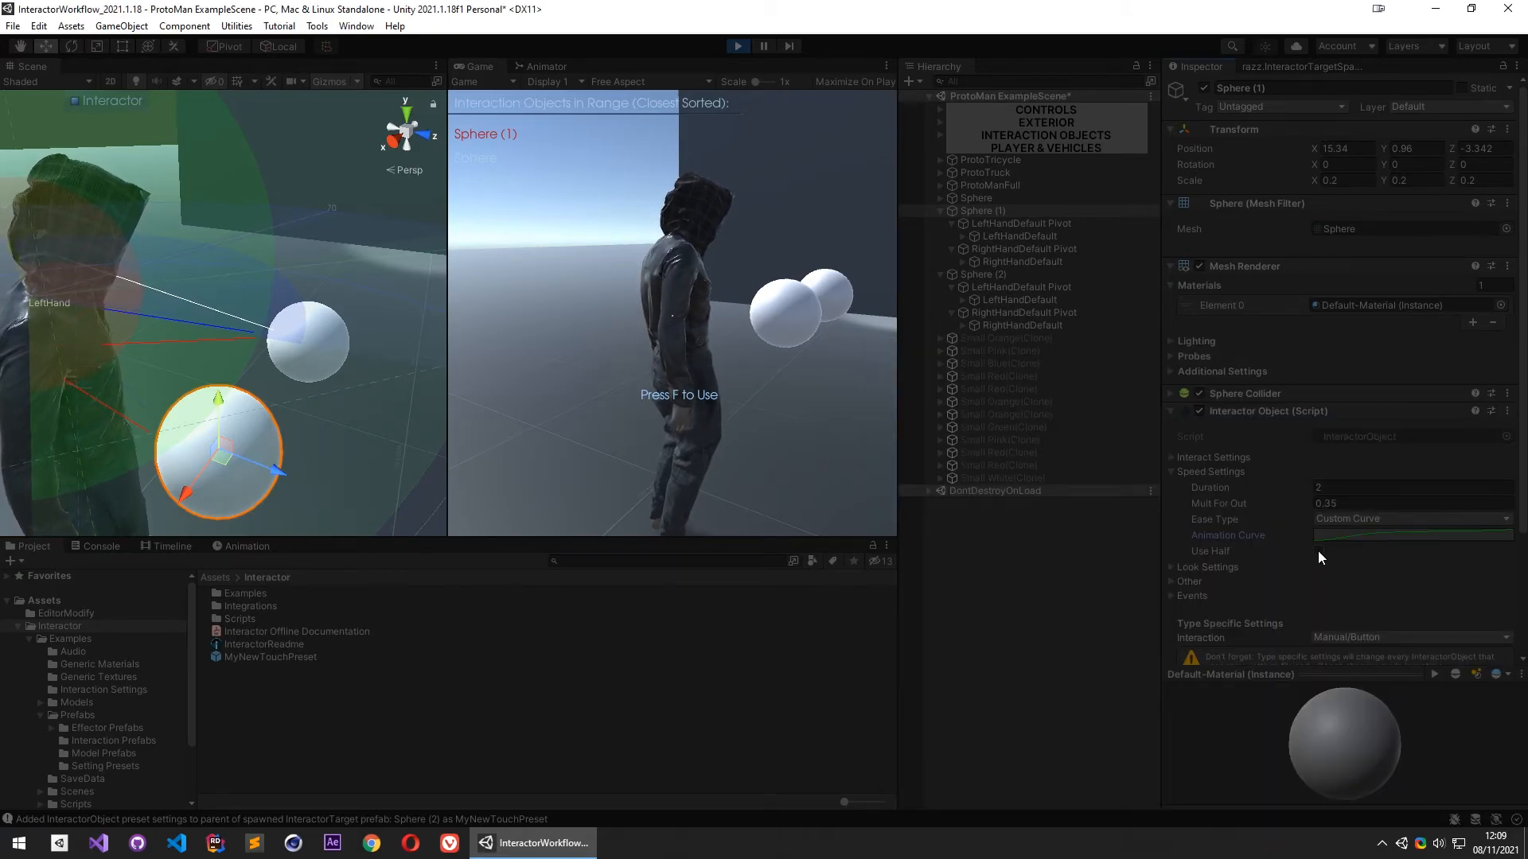
Add a key at about time 0.5 on Sphere (1)'s animation curve and set its value to 1
{"action": "left_click", "coordinate": [1345, 534]}
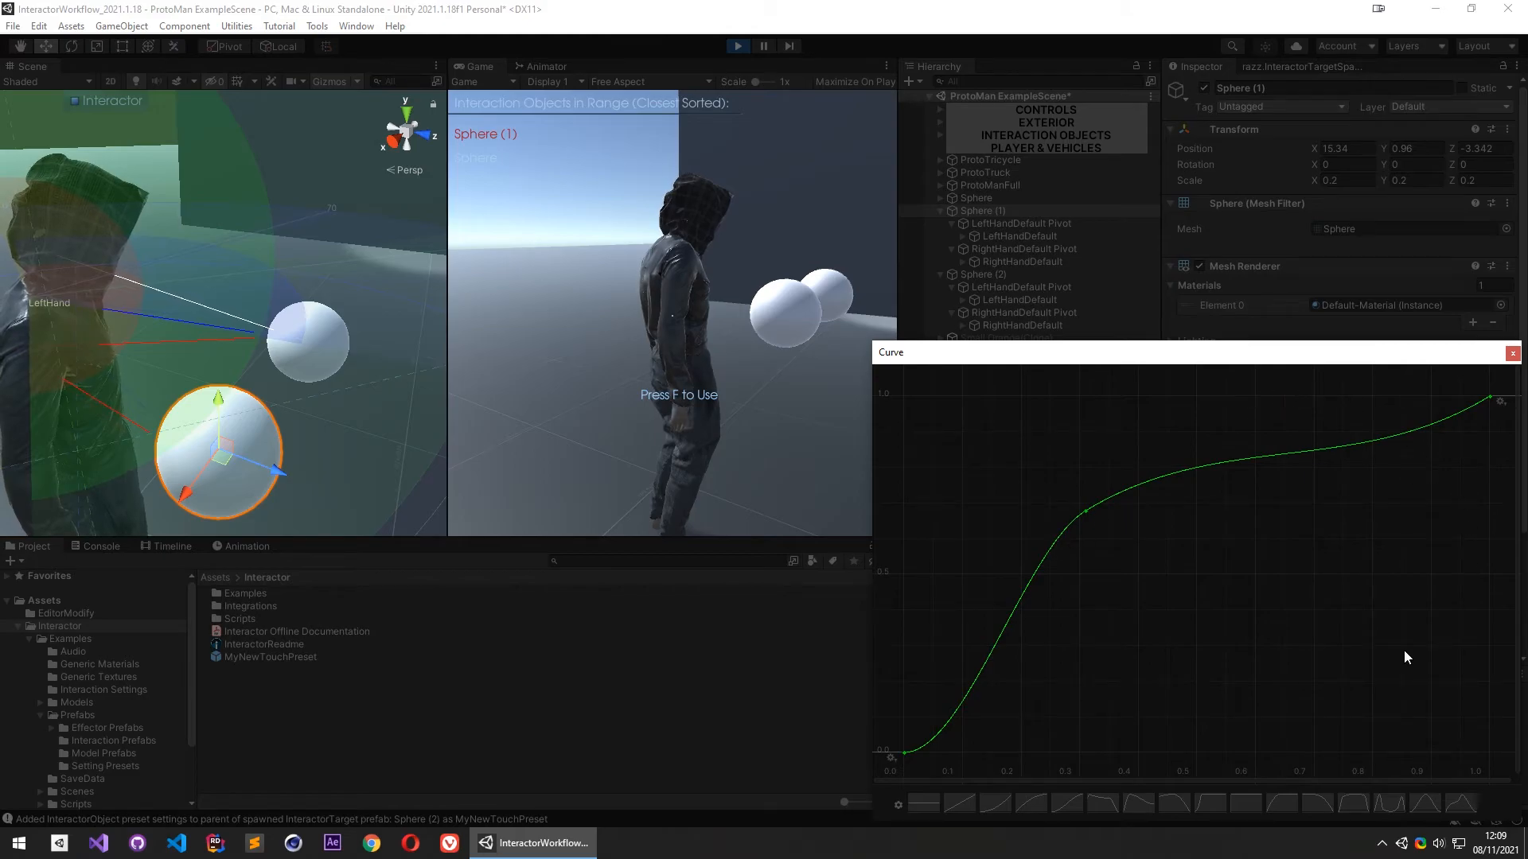
{"action": "right_click", "coordinate": [1198, 471]}
{"action": "left_click", "coordinate": [1229, 478]}
{"action": "right_click", "coordinate": [1196, 467]}
{"action": "left_click", "coordinate": [1242, 497]}
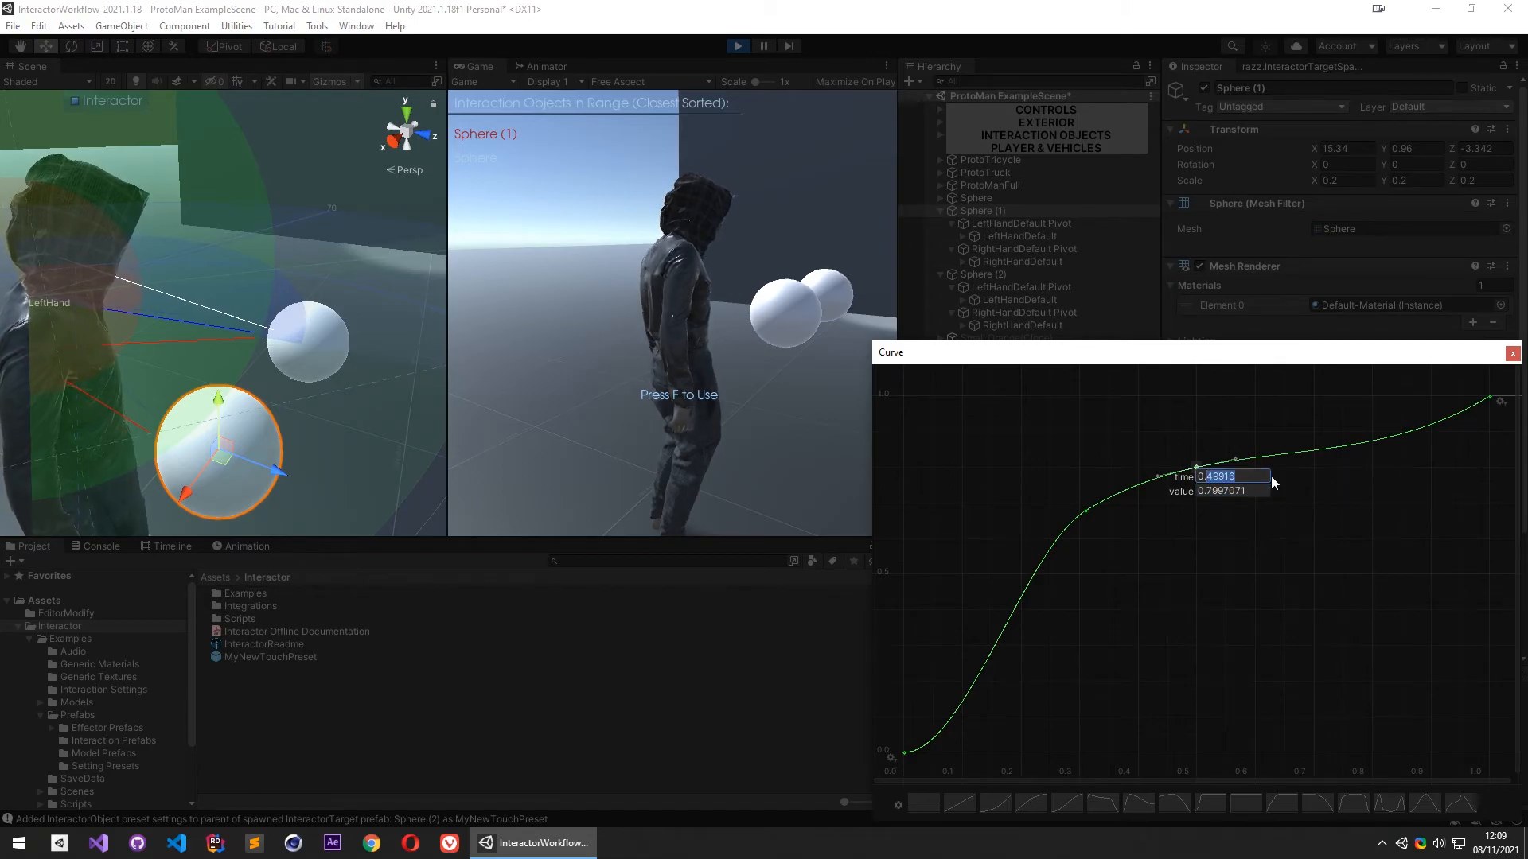
{"action": "key", "text": "Return"}
{"action": "right_click", "coordinate": [1198, 468]}
{"action": "left_click", "coordinate": [1245, 494]}
{"action": "type", "text": "1"}
{"action": "key", "text": "Return"}
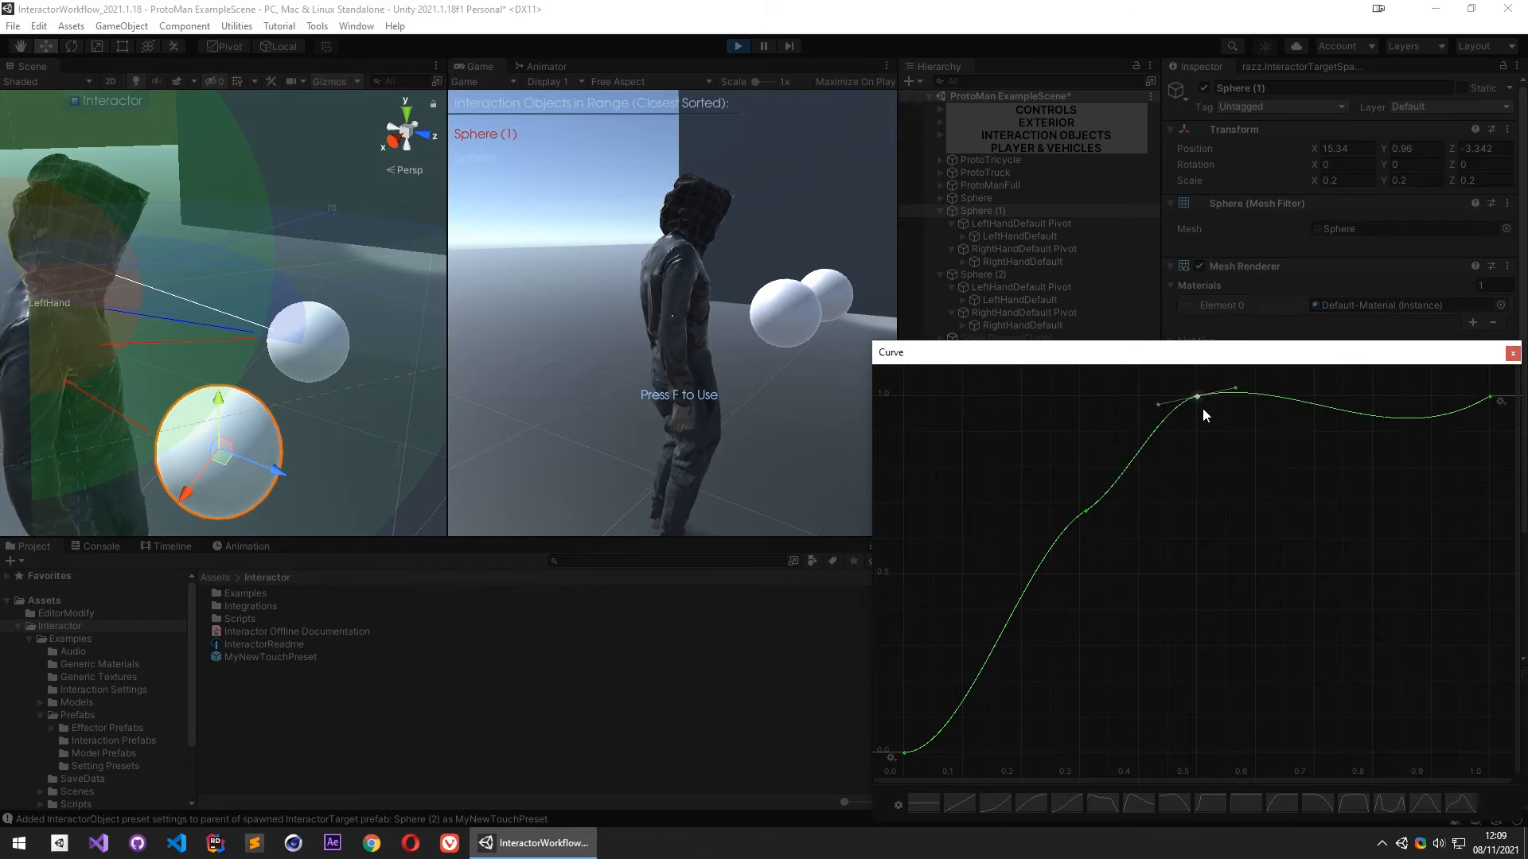
Break the tangents of the curve key at time 0.5 and bend its outgoing tangent steeply downward
{"action": "right_click", "coordinate": [1200, 403]}
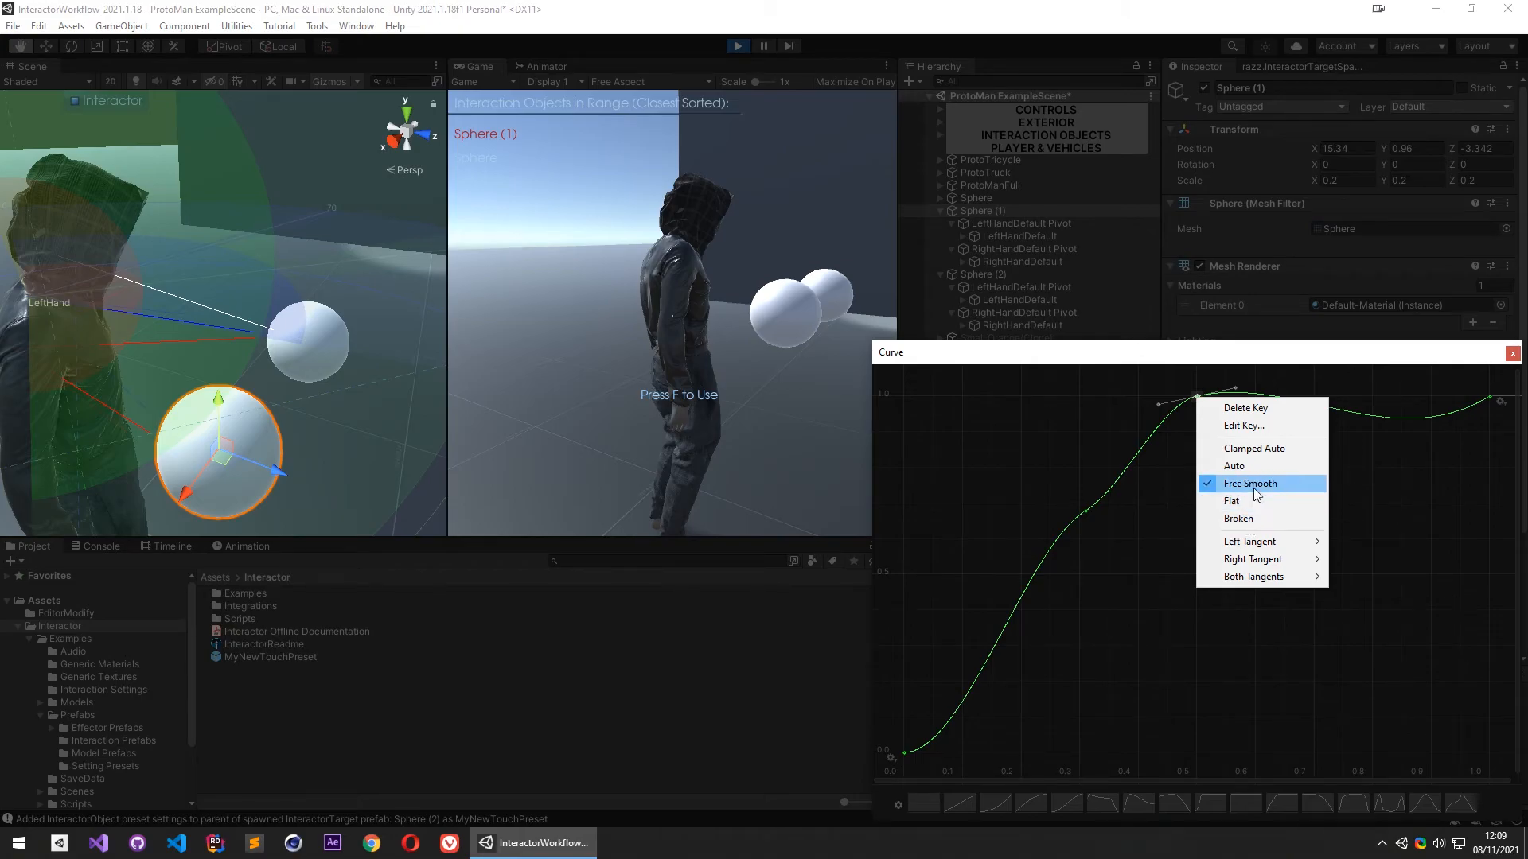
{"action": "left_click", "coordinate": [1245, 519]}
{"action": "left_click_drag", "start_coordinate": [1238, 396], "coordinate": [1251, 589]}
Add a key on the falling segment just past the curve's peak and set it to time 0.5001, value 0
{"action": "right_click", "coordinate": [1257, 517]}
{"action": "left_click", "coordinate": [1305, 527]}
{"action": "right_click", "coordinate": [1250, 588]}
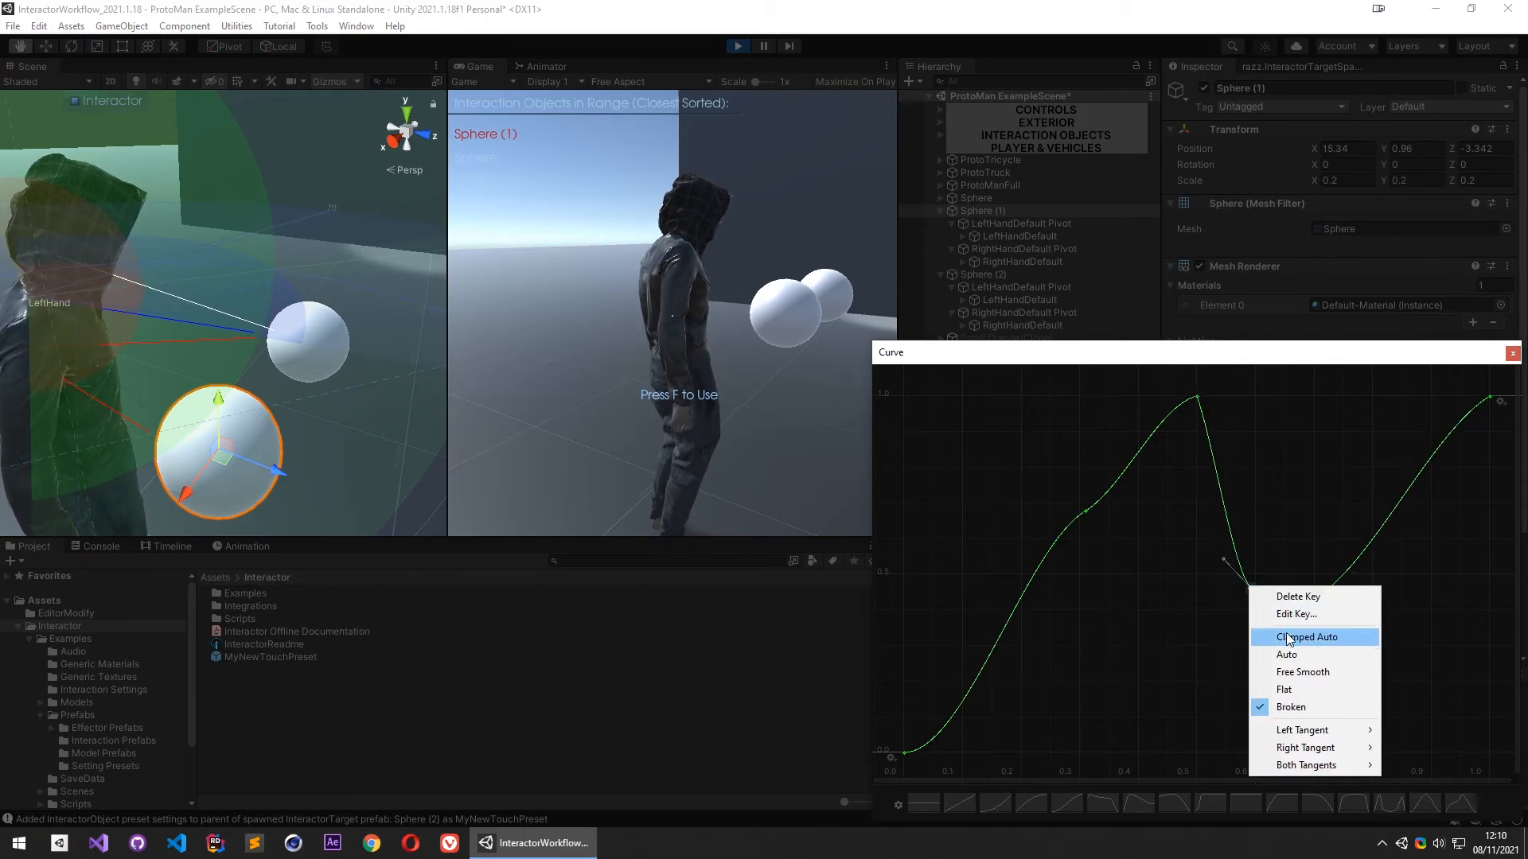
{"action": "left_click", "coordinate": [1262, 615]}
{"action": "key", "text": "Tab"}
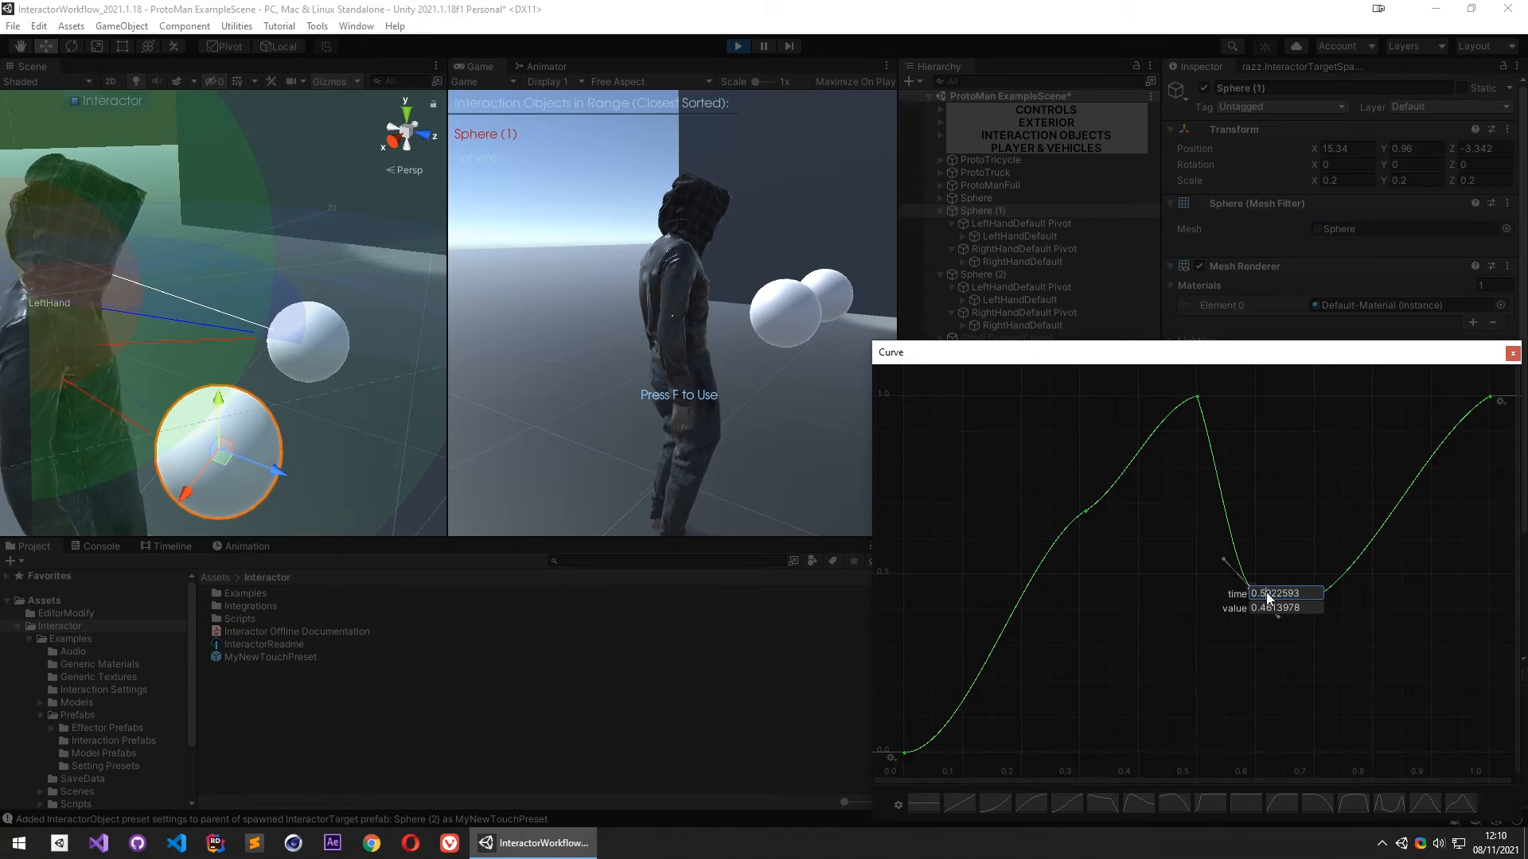
{"action": "type", "text": "001"}
{"action": "key", "text": "Tab"}
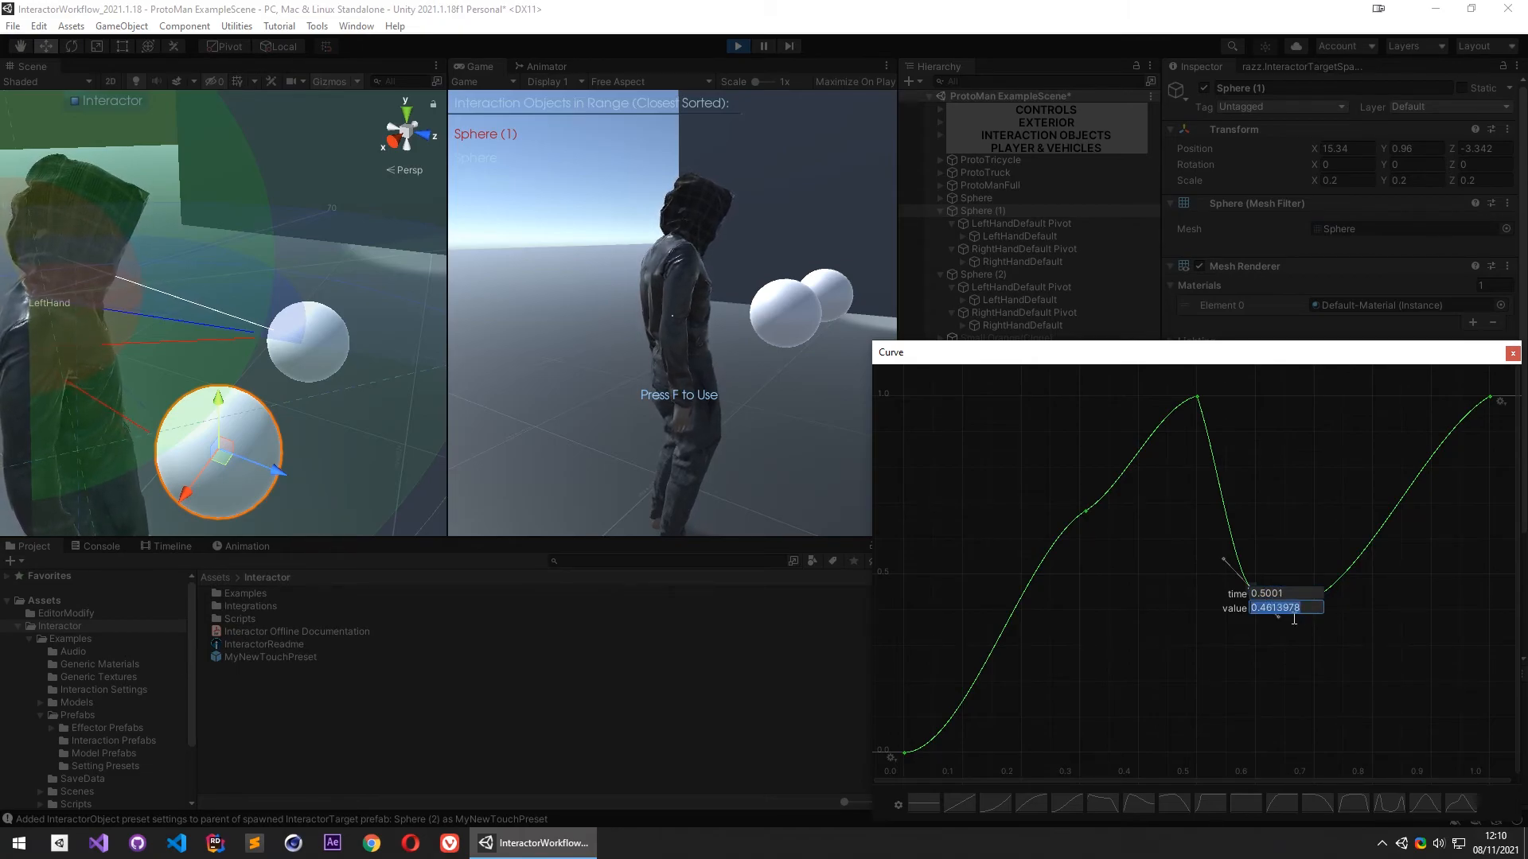
{"action": "type", "text": "0"}
{"action": "key", "text": "Return"}
Add a key on the curve's second rising segment and place it at about time 0.63, value 0.67
{"action": "right_click", "coordinate": [1338, 630]}
{"action": "left_click", "coordinate": [1348, 638]}
{"action": "left_click_drag", "start_coordinate": [1342, 633], "coordinate": [1273, 513]}
Steepen the outgoing tangent of the key at time 0.5001 and move the second rise's key to about time 0.68, value 0.7
{"action": "left_click", "coordinate": [1199, 753]}
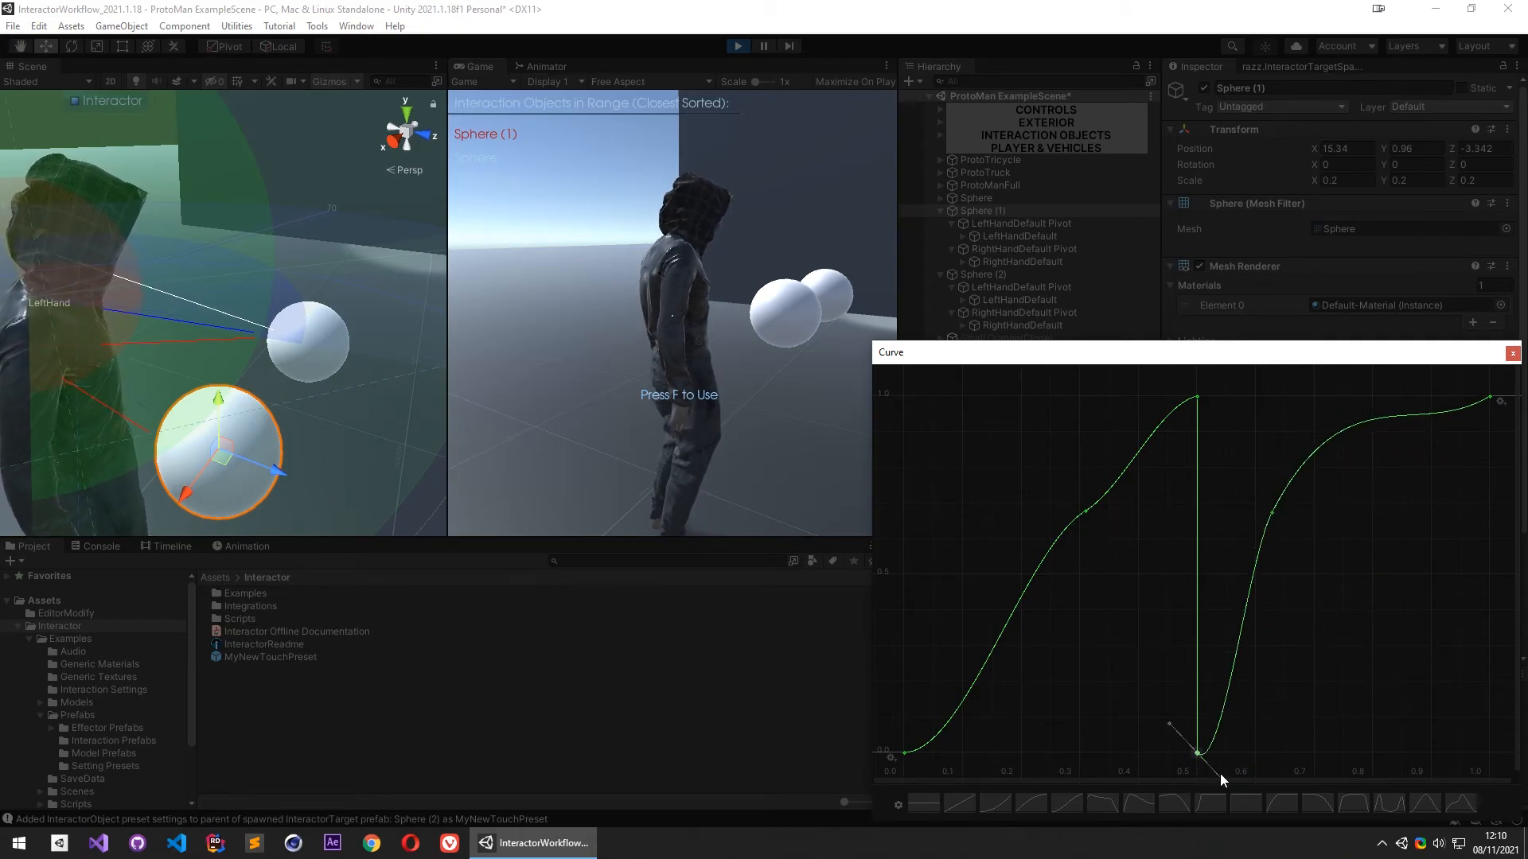
{"action": "middle_click_drag", "start_coordinate": [1239, 757], "coordinate": [1240, 714]}
{"action": "left_click_drag", "start_coordinate": [1229, 737], "coordinate": [1242, 715]}
{"action": "key", "text": "a"}
{"action": "left_click", "coordinate": [1225, 549]}
{"action": "left_click_drag", "start_coordinate": [1228, 557], "coordinate": [1244, 527]}
{"action": "key", "text": "a"}
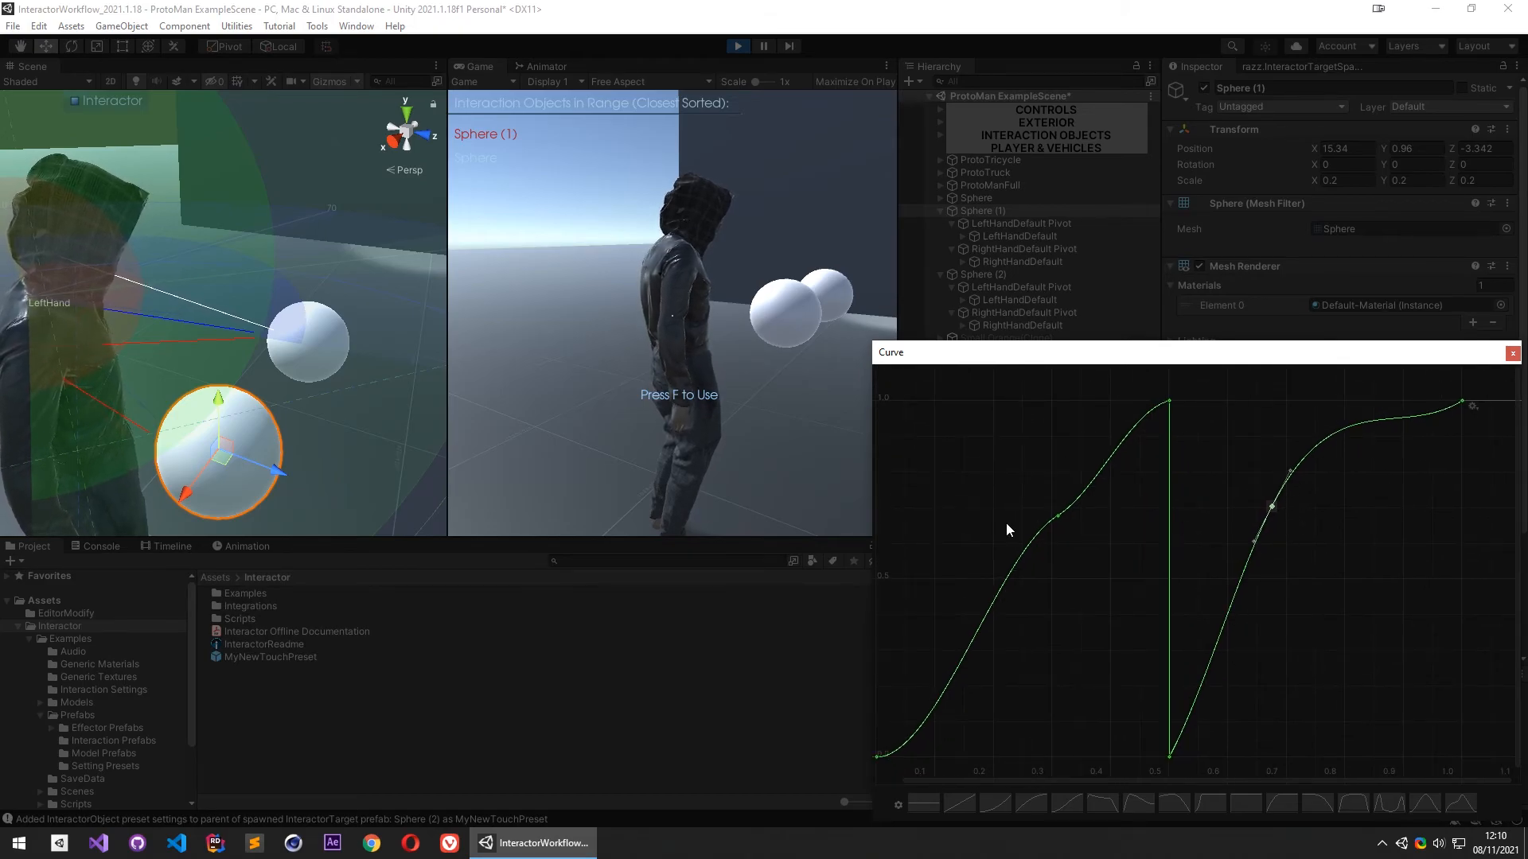
Move the first rise's middle key to about time 0.4, value 0.17, close the curve editor and test the interaction
{"action": "left_click_drag", "start_coordinate": [1057, 517], "coordinate": [1111, 697]}
{"action": "key", "text": "a"}
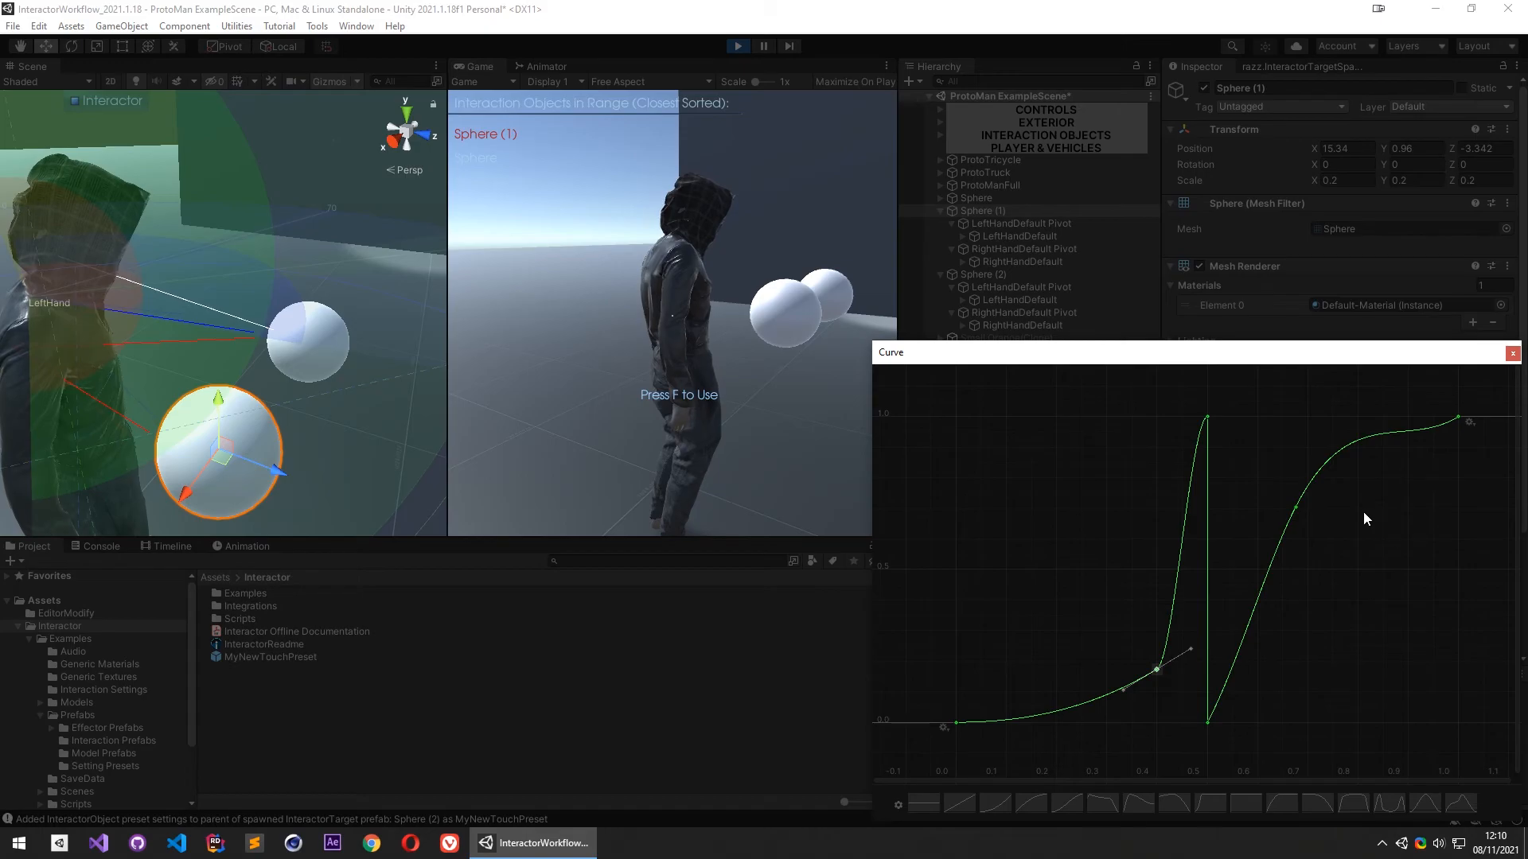
{"action": "left_click", "coordinate": [1512, 354]}
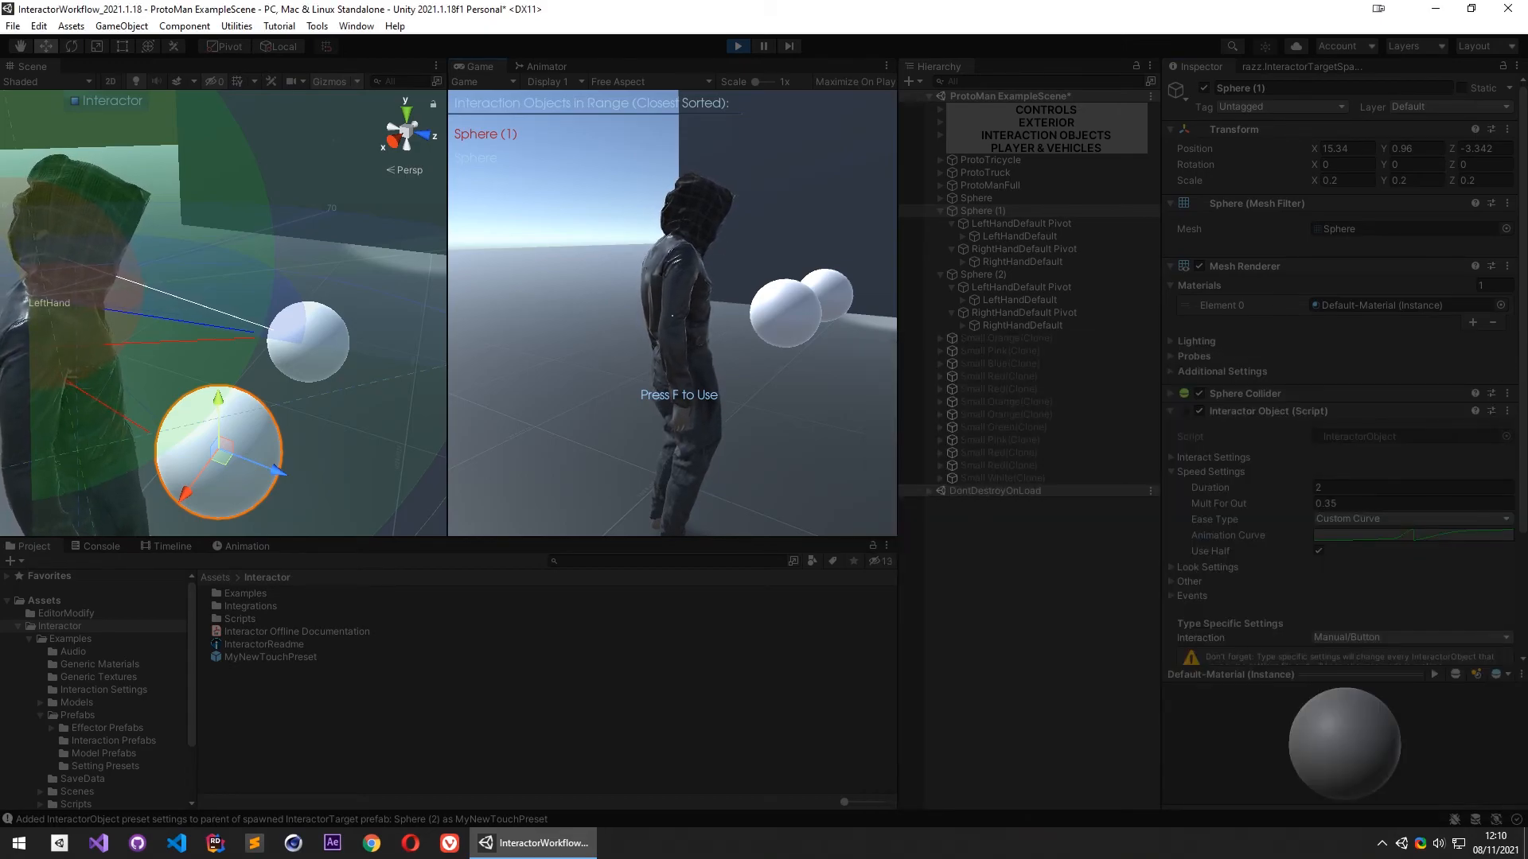
{"action": "key", "text": "f"}
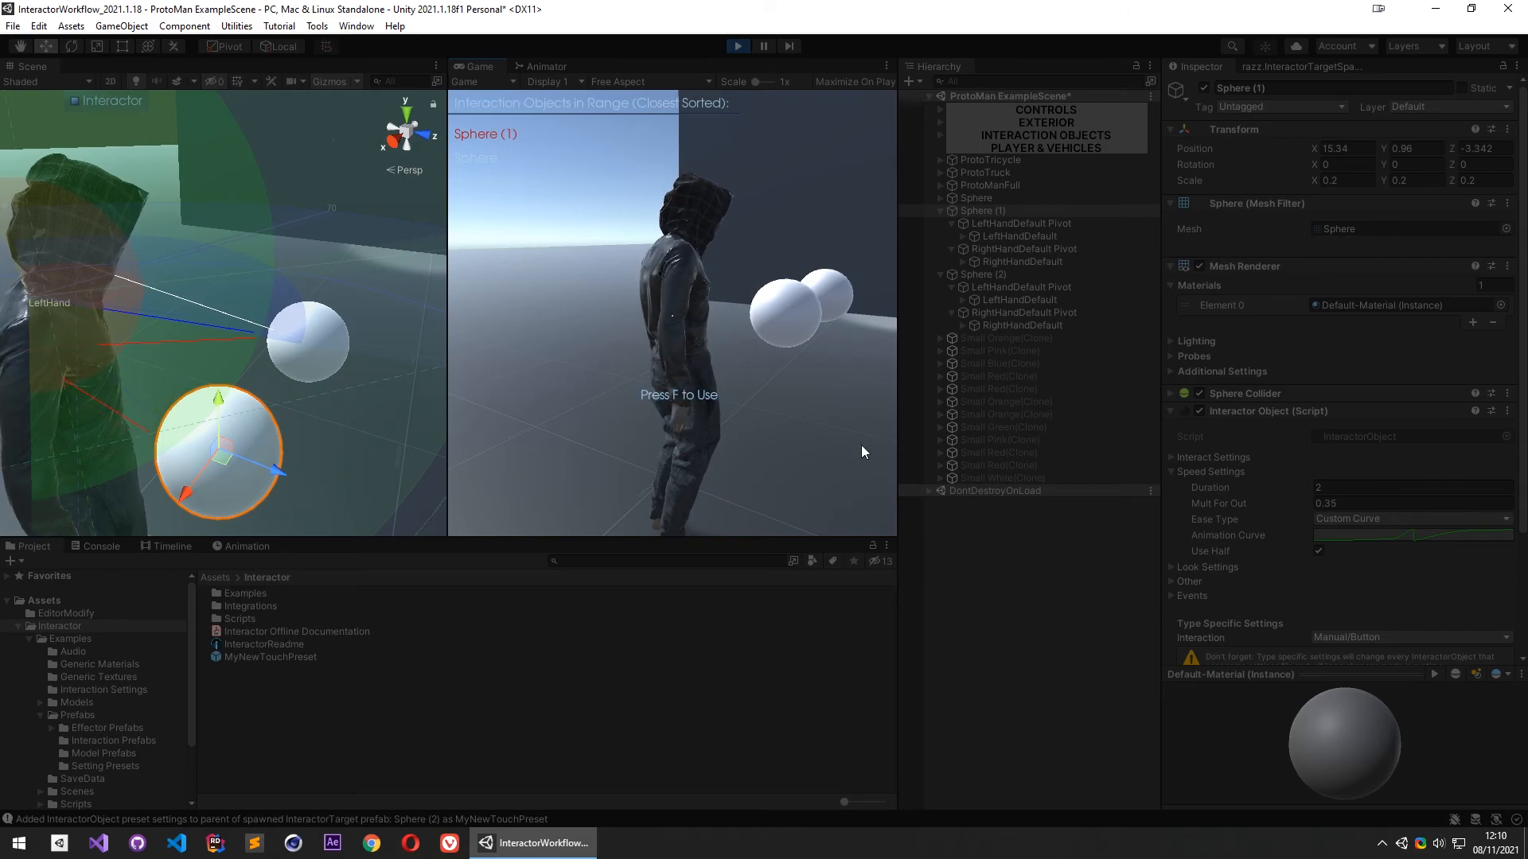
Reopen Sphere (1)'s animation curve, move the first rise's middle key to about time 0.37, value 0.29, and close the editor
{"action": "left_click", "coordinate": [1426, 539]}
{"action": "left_click_drag", "start_coordinate": [1138, 694], "coordinate": [1117, 652]}
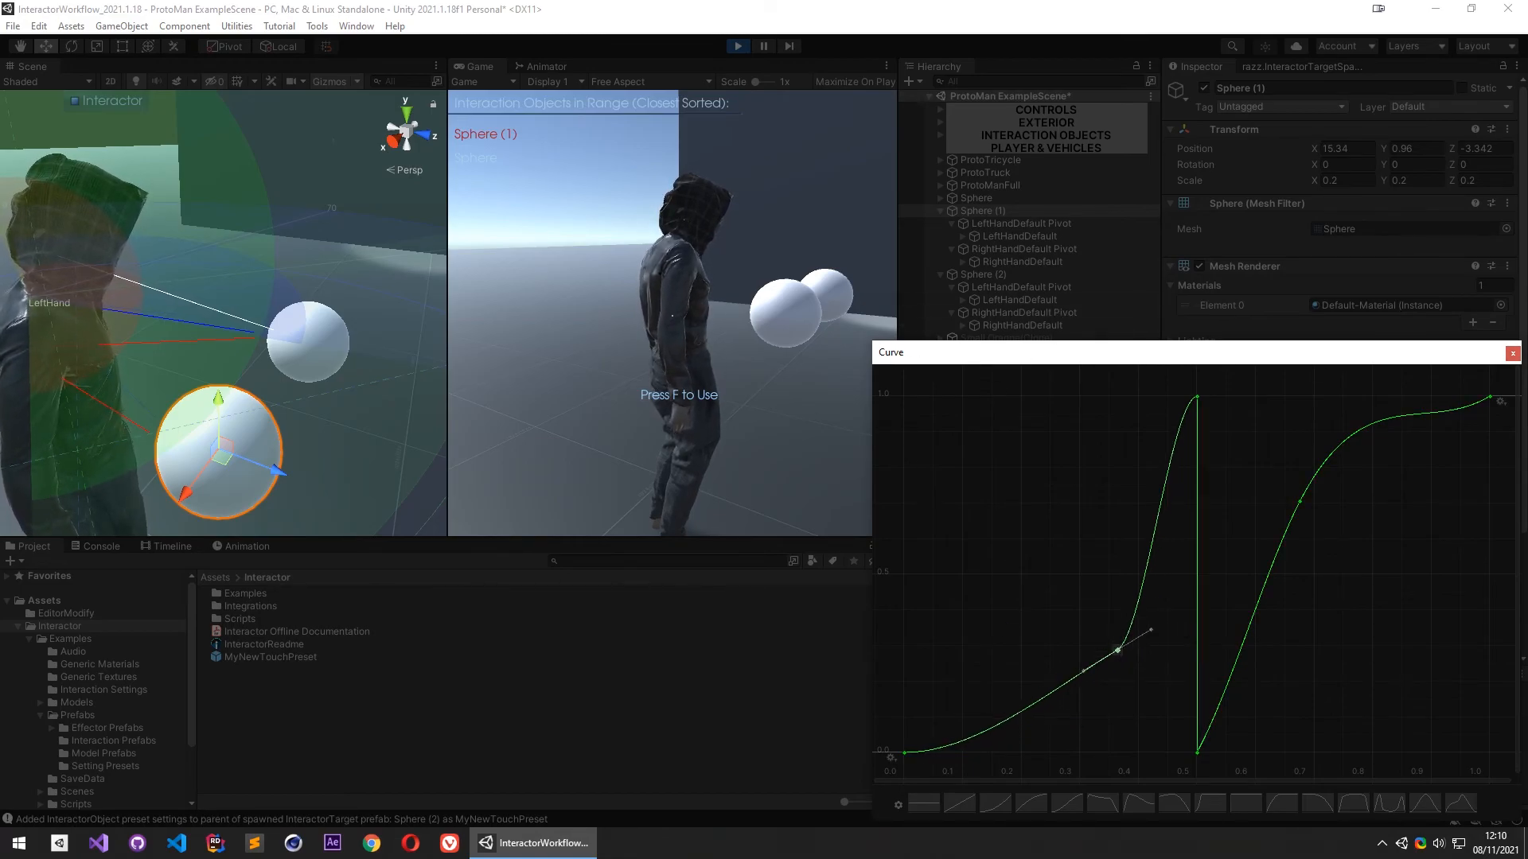
{"action": "left_click", "coordinate": [1512, 354]}
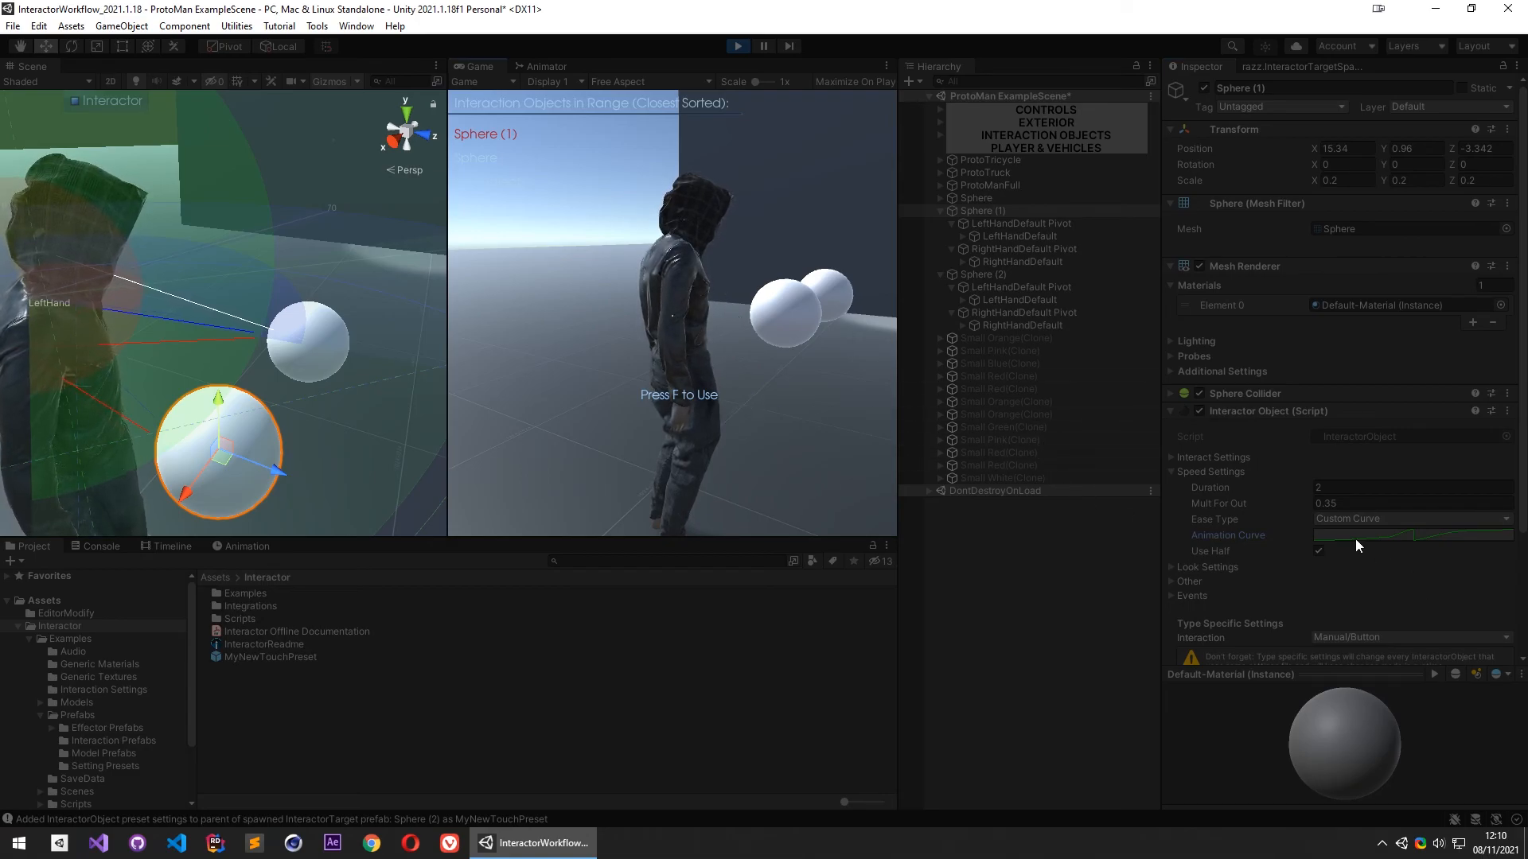
View the Ease Type options, then switch to the Interactor documentation in the browser and open the cheat sheet linked under InteractorObject's Ease Type
{"action": "left_click", "coordinate": [1363, 519]}
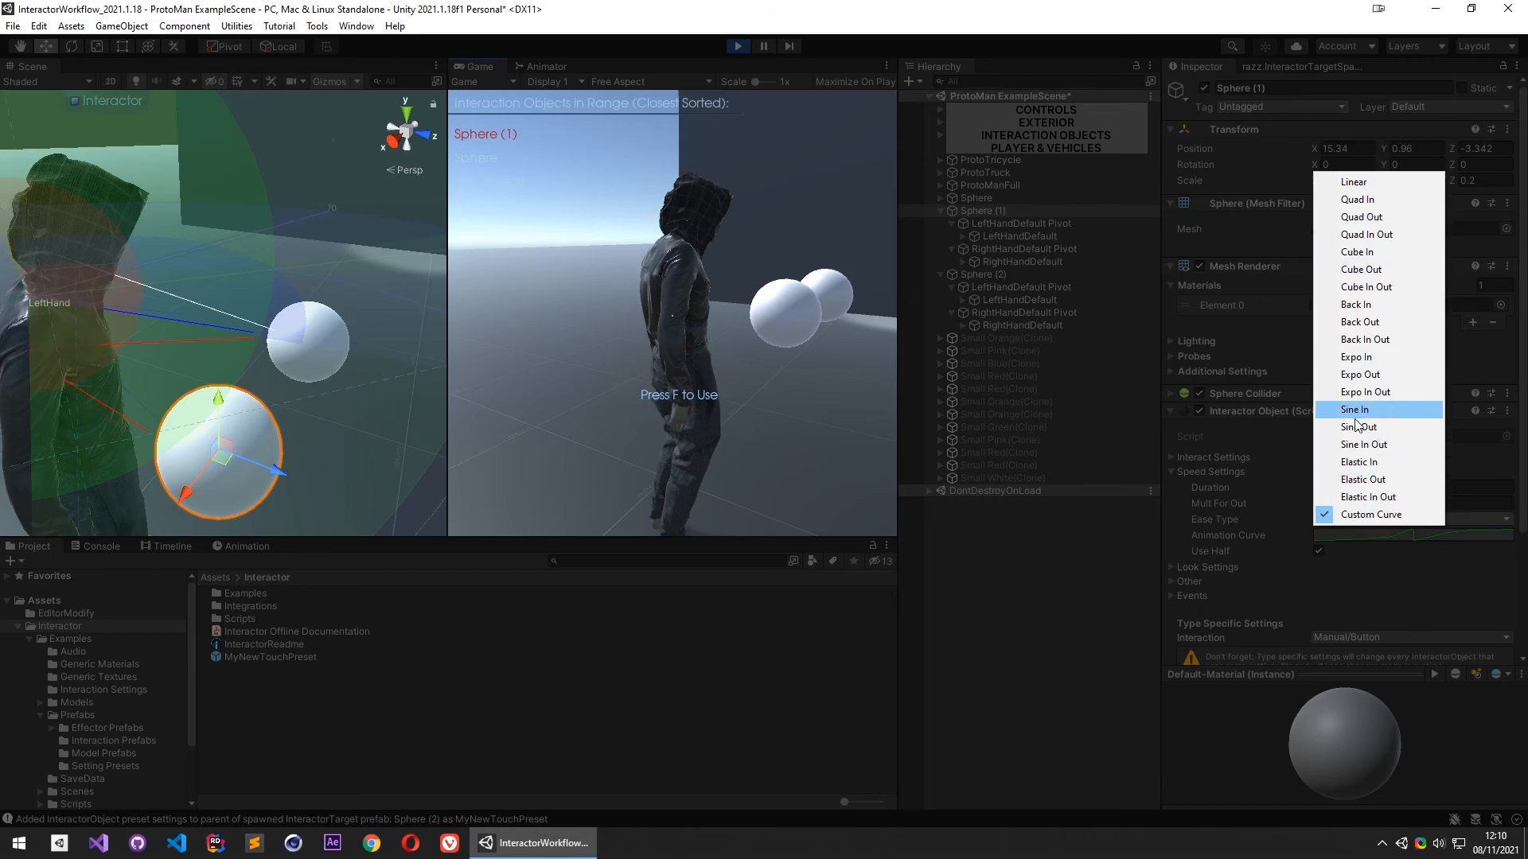
{"action": "left_click_drag", "start_coordinate": [1527, 570], "coordinate": [700, 2]}
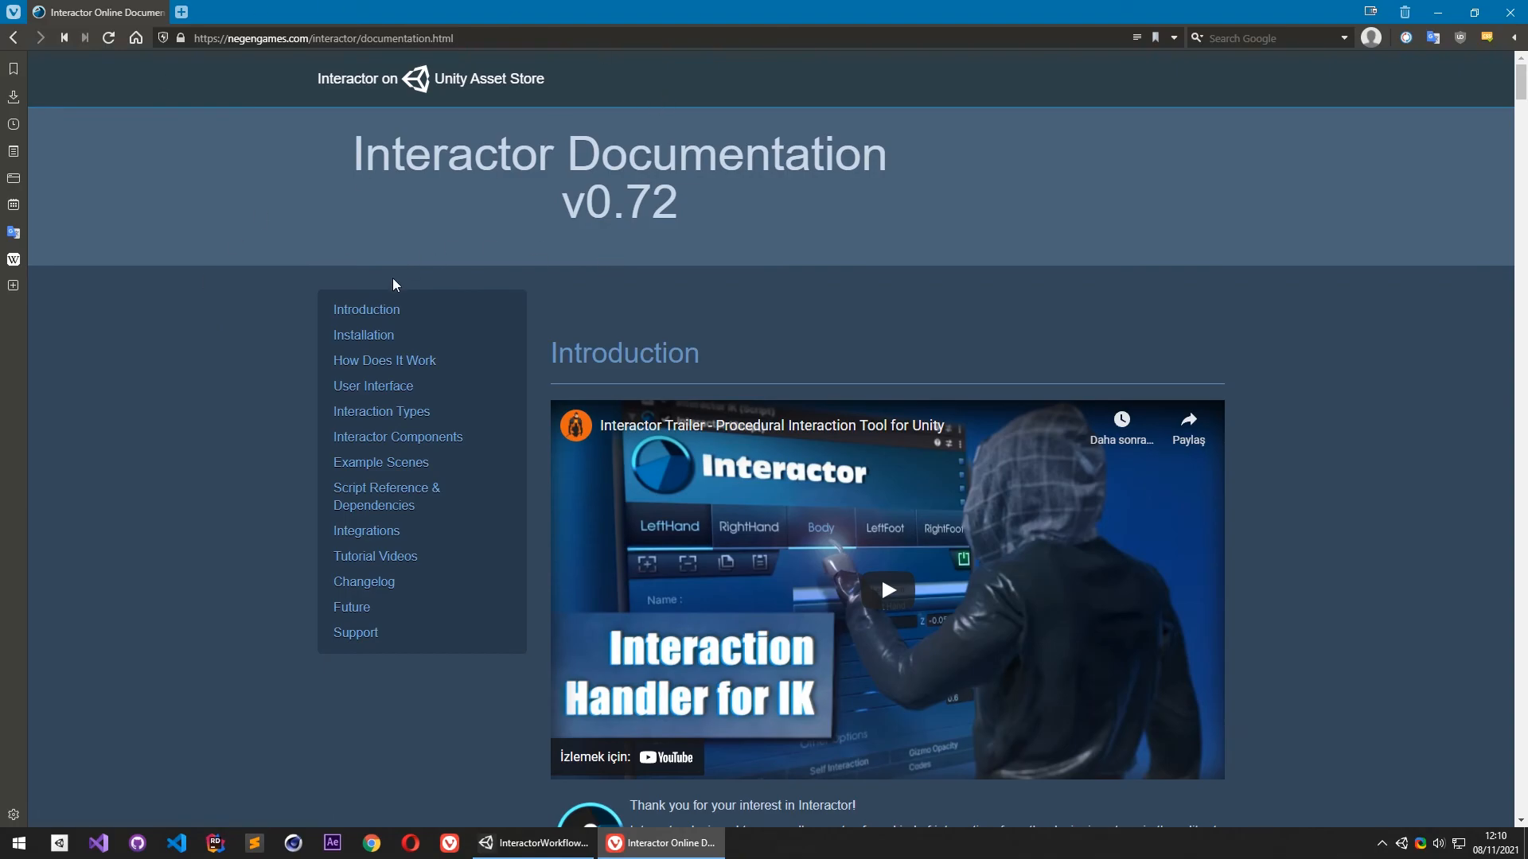
{"action": "left_click", "coordinate": [348, 447]}
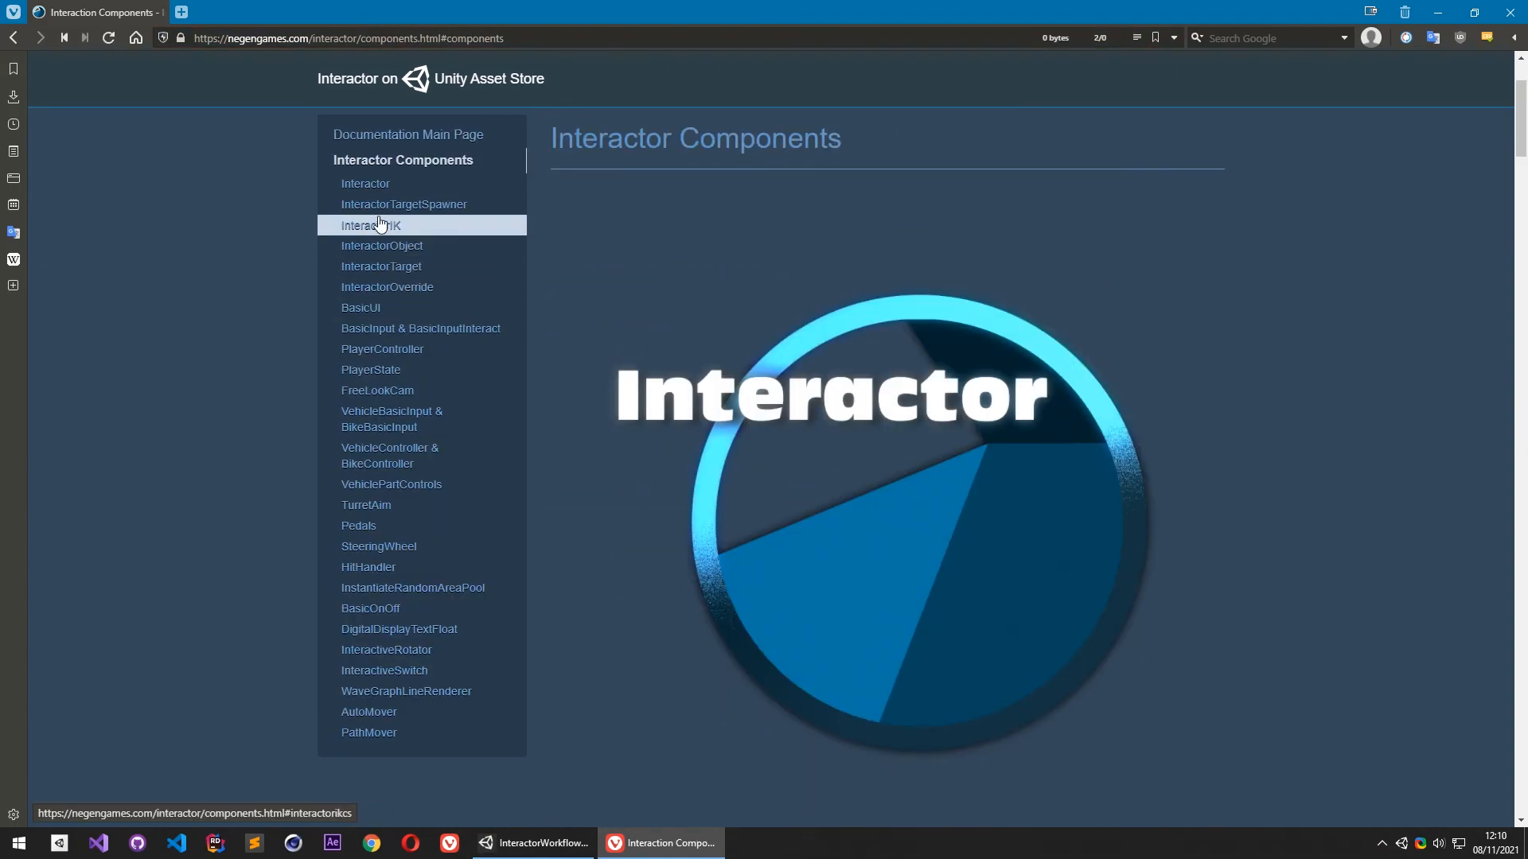
{"action": "left_click", "coordinate": [388, 248]}
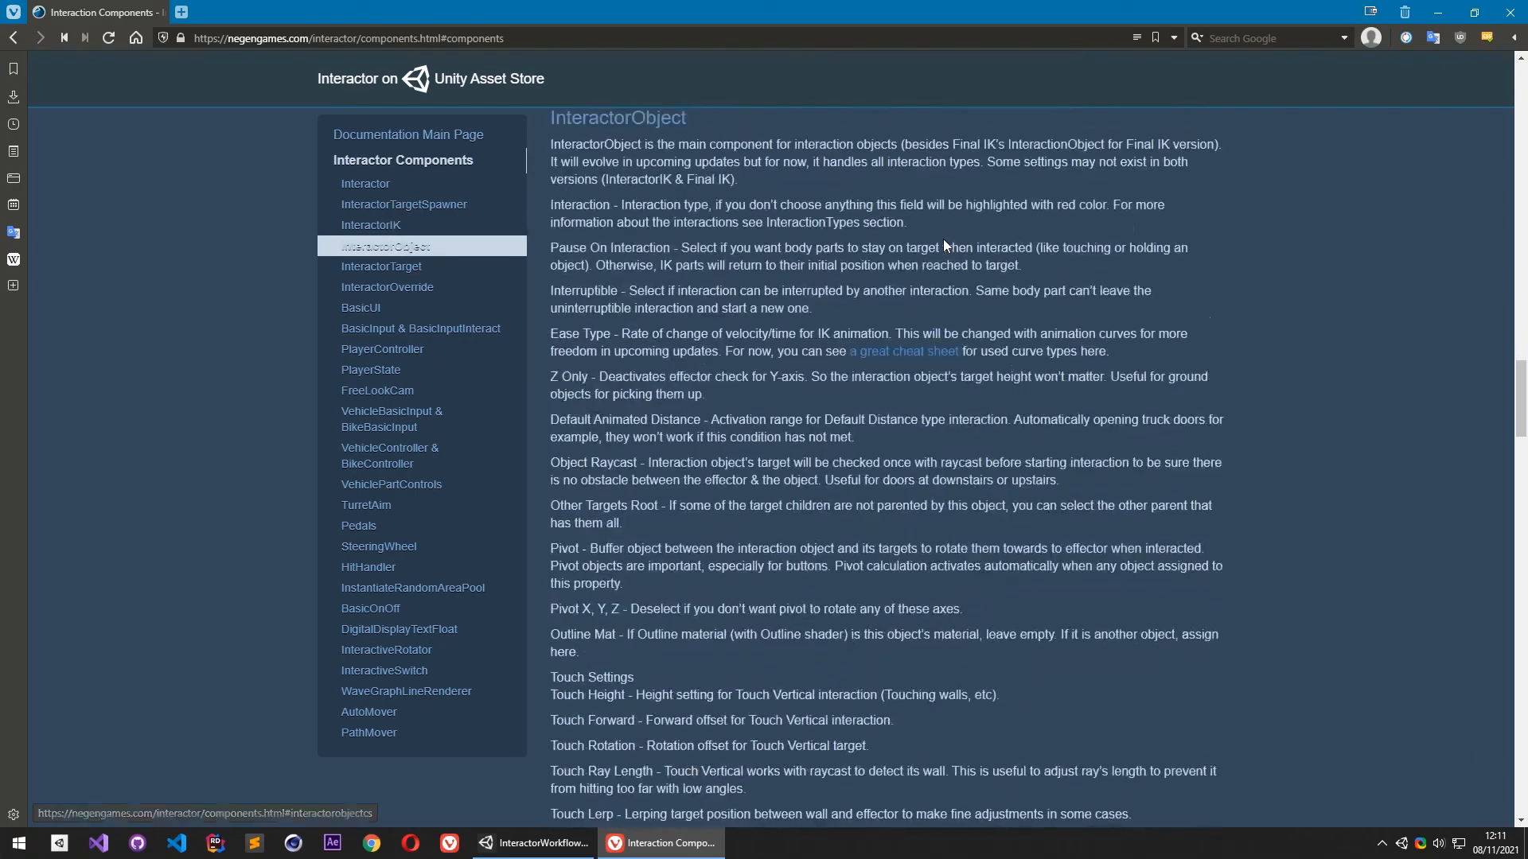
{"action": "middle_click", "coordinate": [913, 363]}
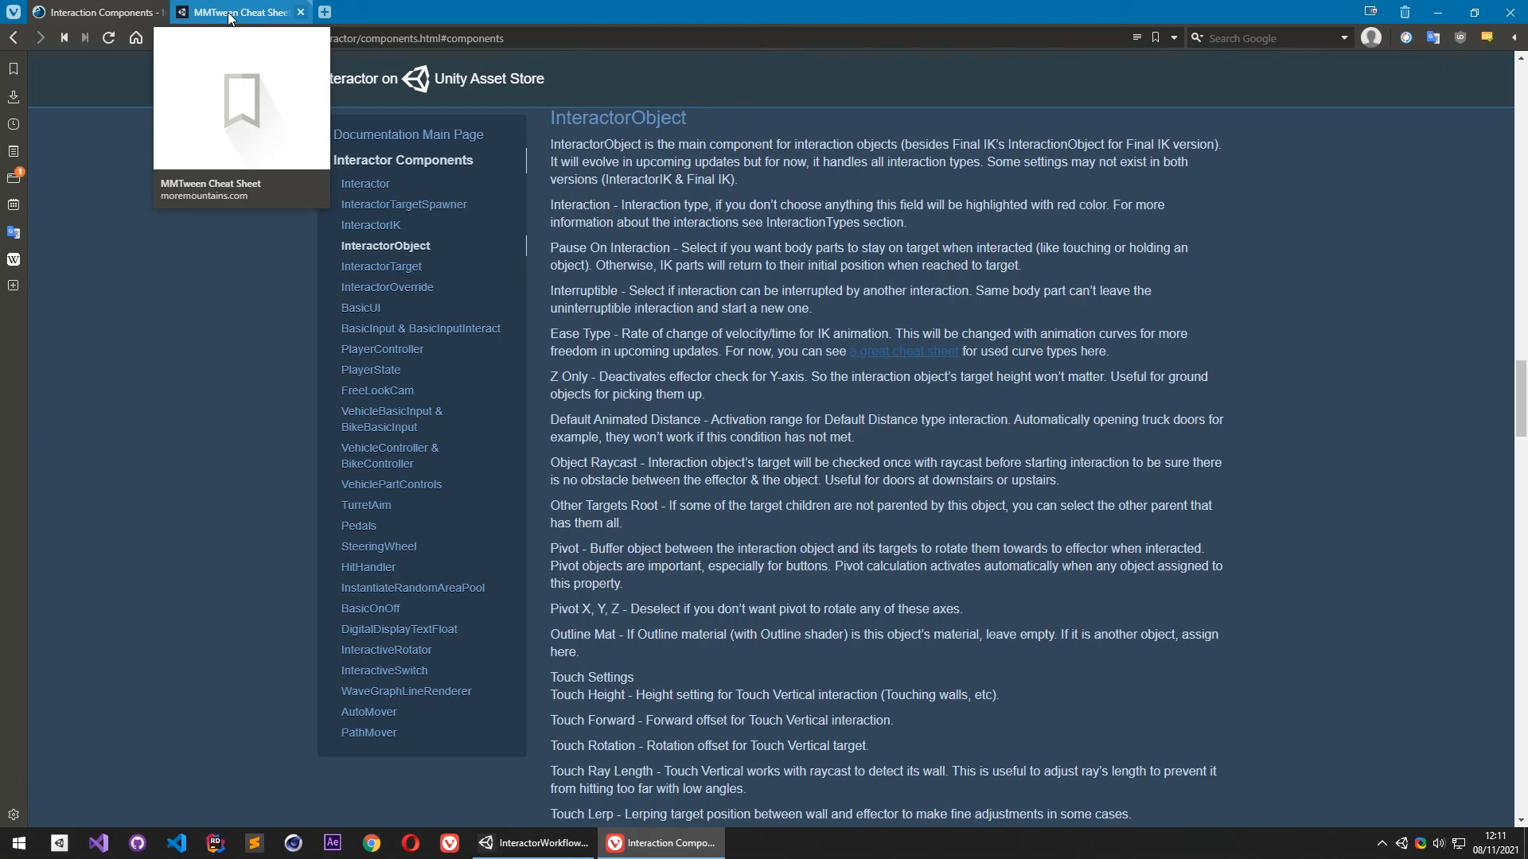
{"action": "left_click", "coordinate": [229, 16]}
Examine the Ease In Out, Ease In and Ease Out graphs on the MMTween Cheat Sheet page
{"action": "scroll", "coordinate": [778, 408], "scroll_direction": "down", "scroll_amount": 10}
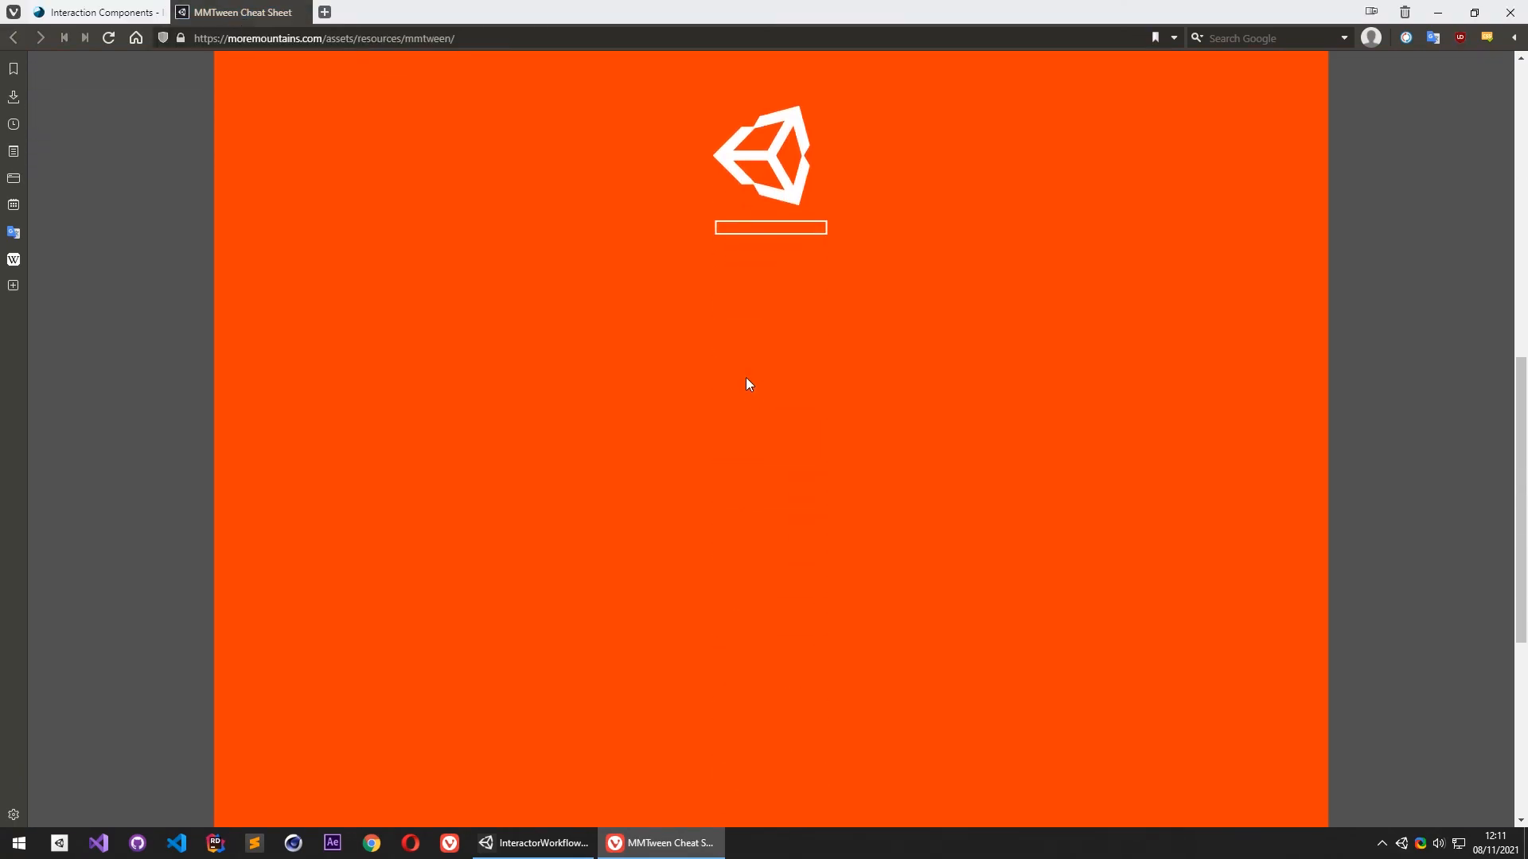
{"action": "scroll", "coordinate": [716, 374], "scroll_direction": "up", "scroll_amount": 2}
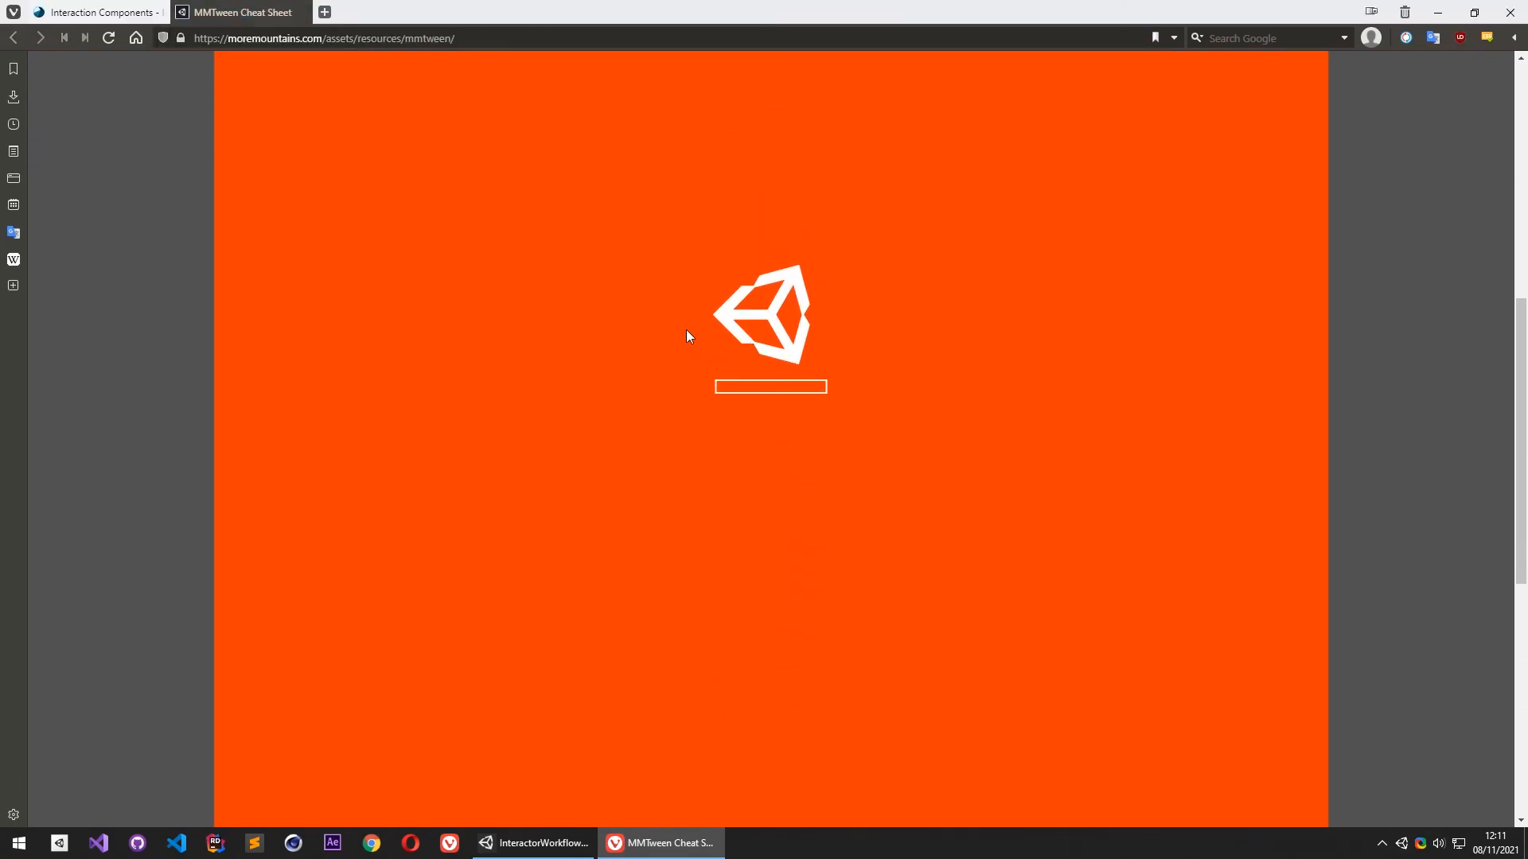
{"action": "scroll", "coordinate": [880, 336], "scroll_direction": "up", "scroll_amount": 3}
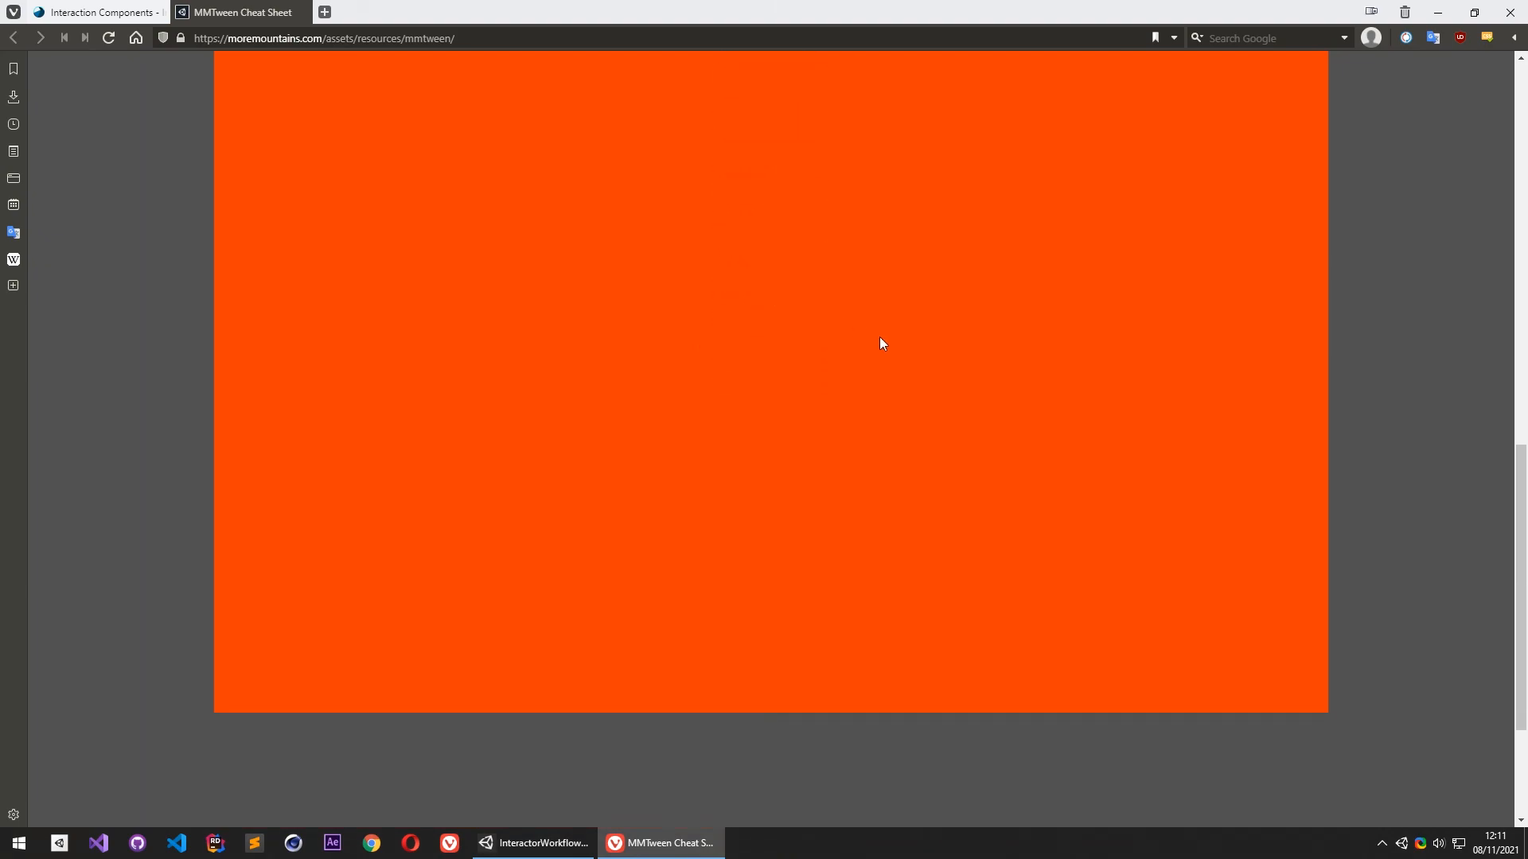
{"action": "scroll", "coordinate": [836, 370], "scroll_direction": "down", "scroll_amount": 1}
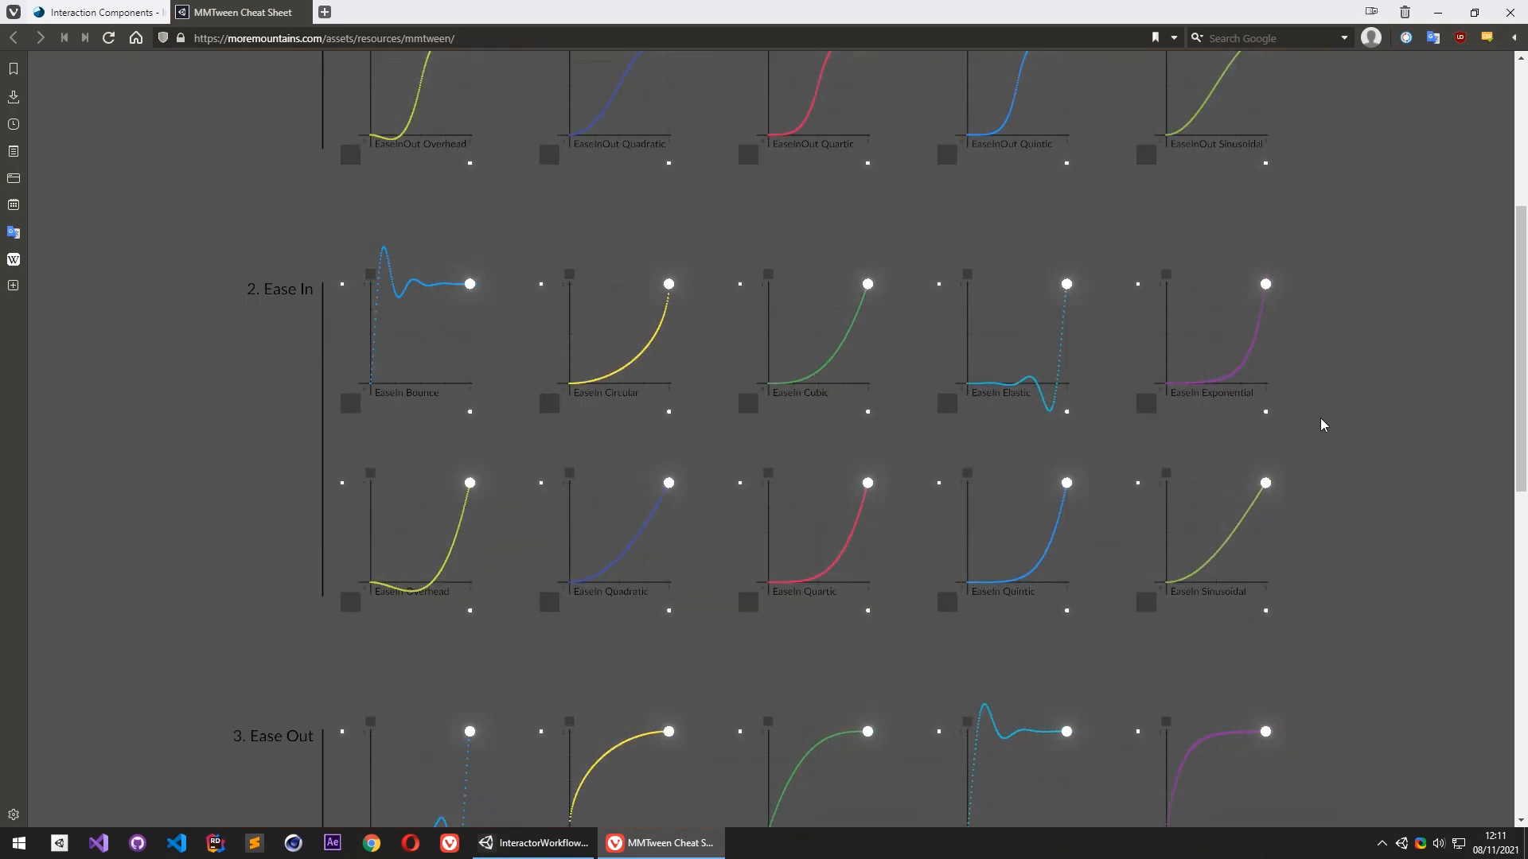
{"action": "scroll", "coordinate": [1343, 392], "scroll_direction": "up", "scroll_amount": 4}
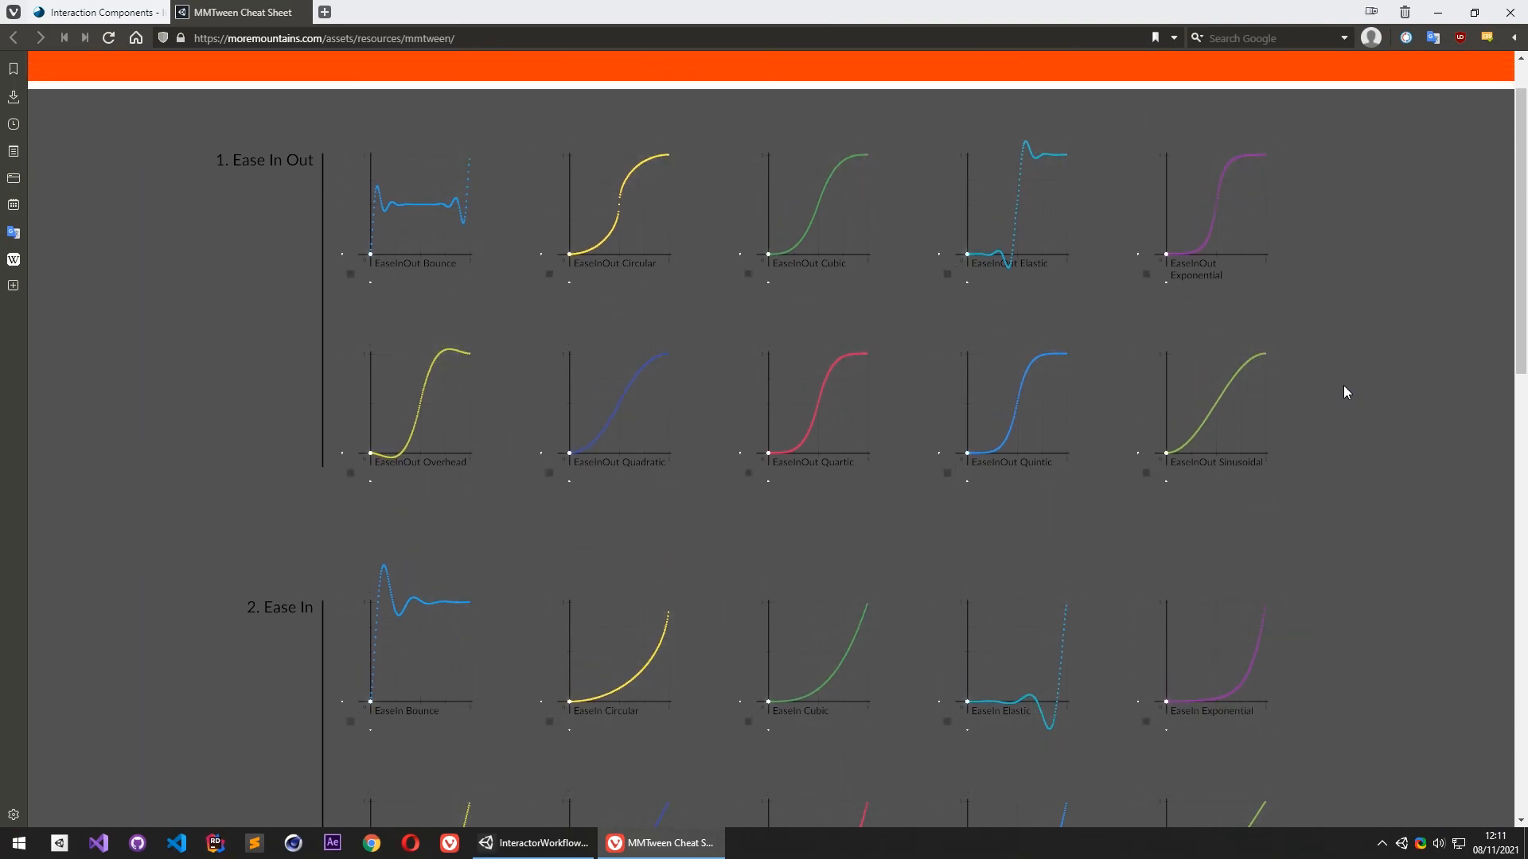